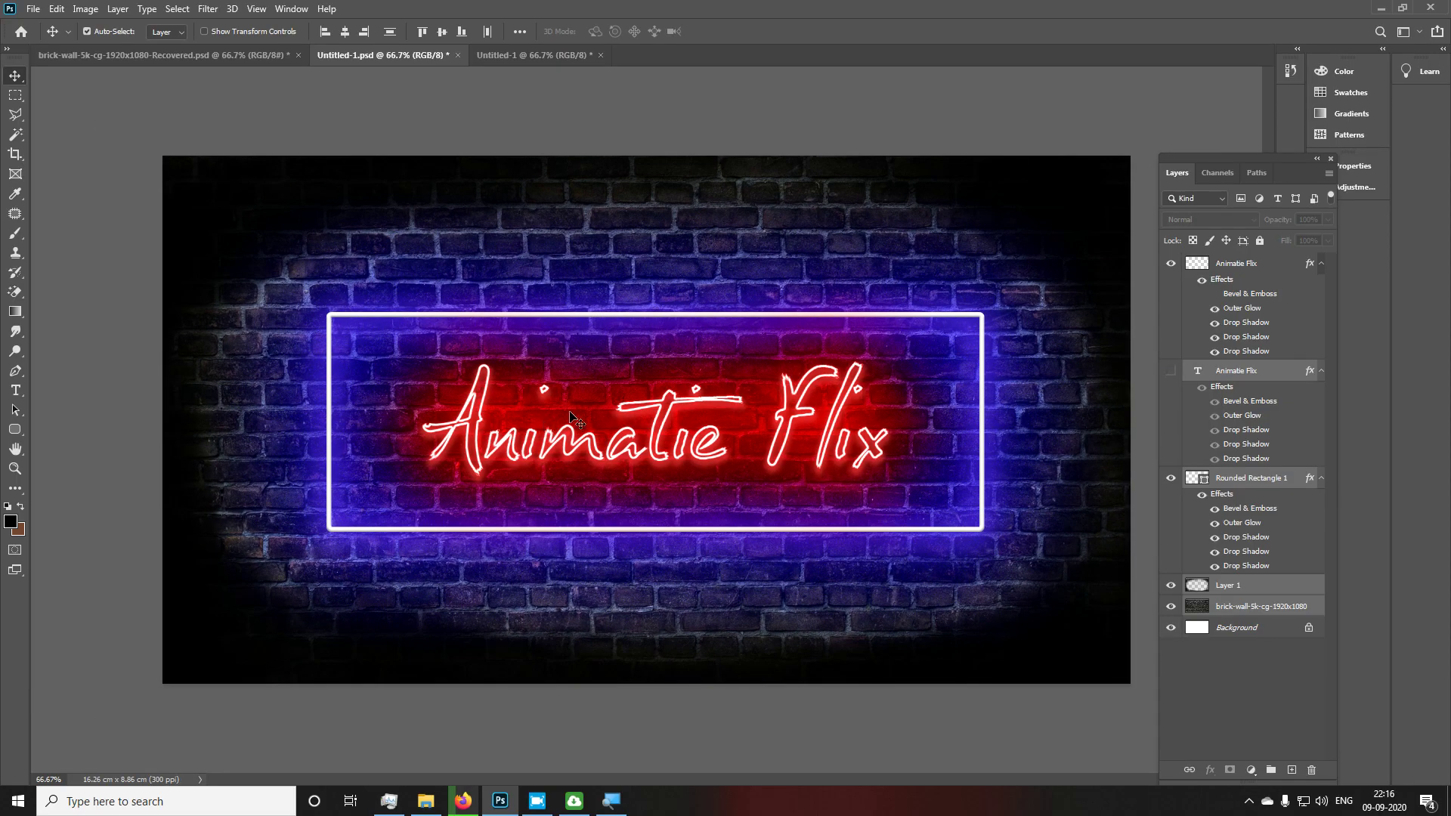
# Flip between the Untitled-1 and Recovered neon sign designs, finishing on Untitled-1's italic lettering
pyautogui.click(552, 55)
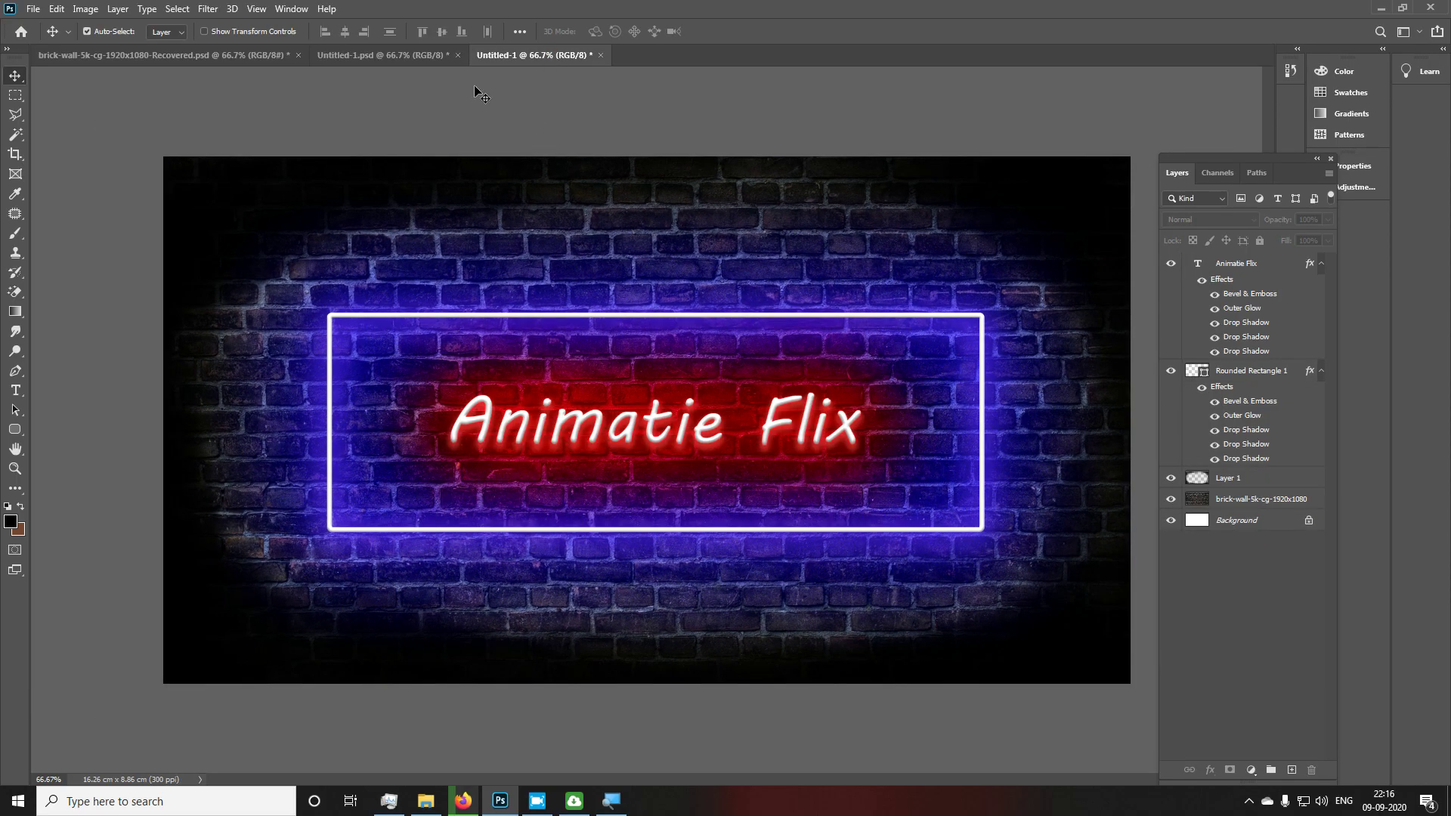
pyautogui.click(420, 58)
pyautogui.click(226, 55)
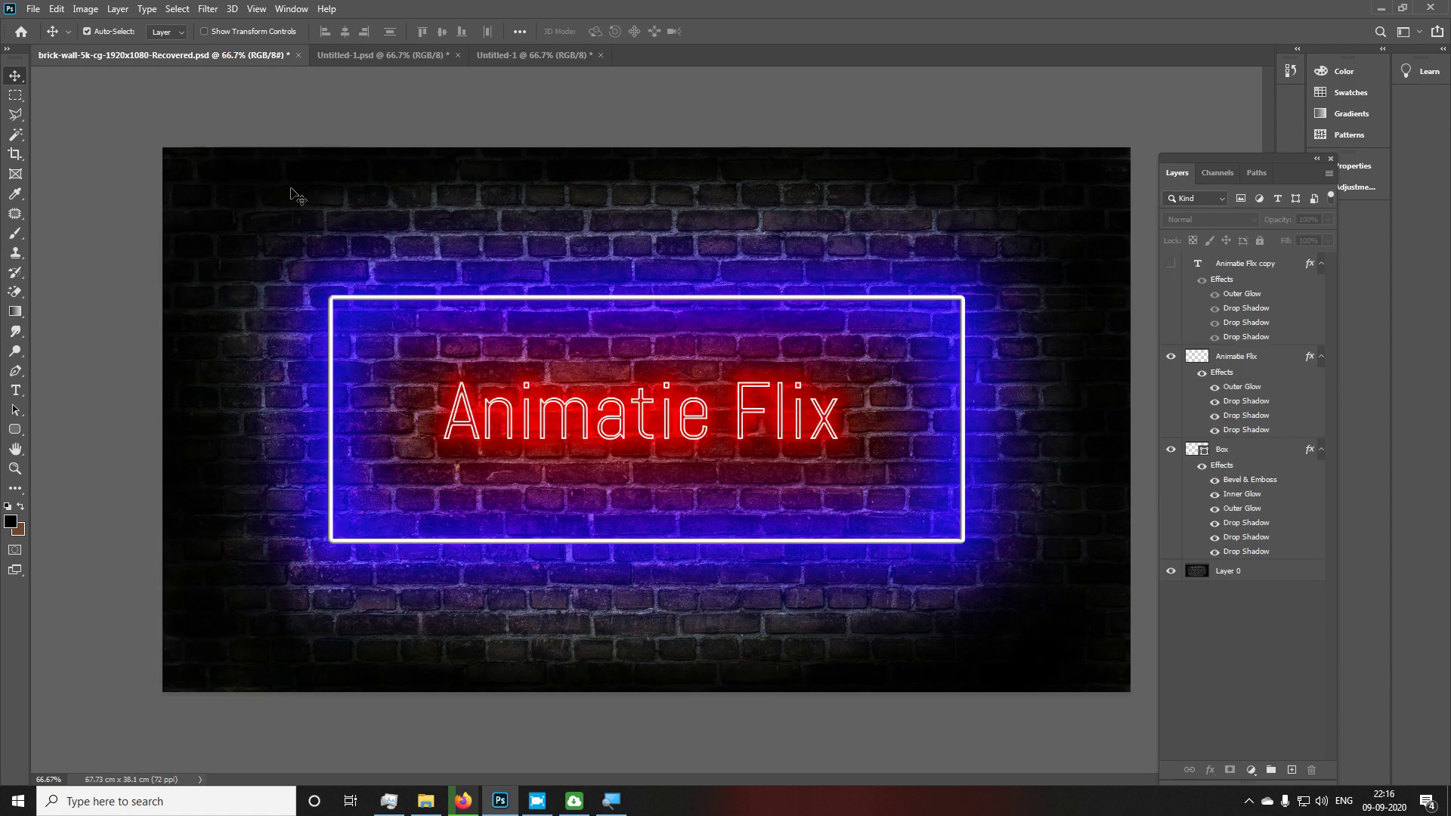
pyautogui.click(366, 57)
pyautogui.click(539, 55)
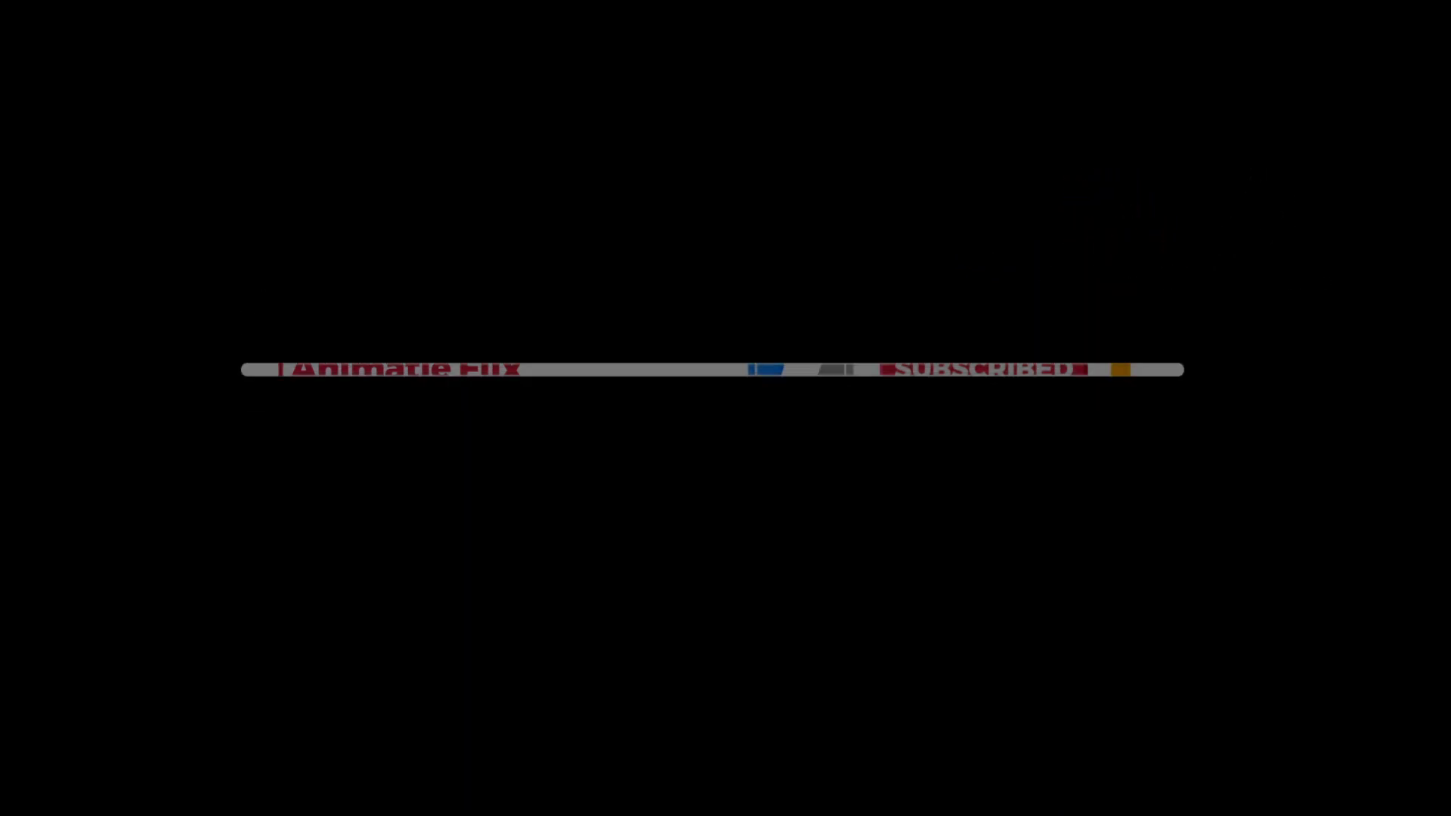
# Drag the brick-wall-5k image file from the desktop onto the Photoshop taskbar button
pyautogui.moveTo(28, 310)
pyautogui.mouseDown()
pyautogui.moveTo(547, 769)
pyautogui.moveTo(543, 810)
pyautogui.mouseUp()
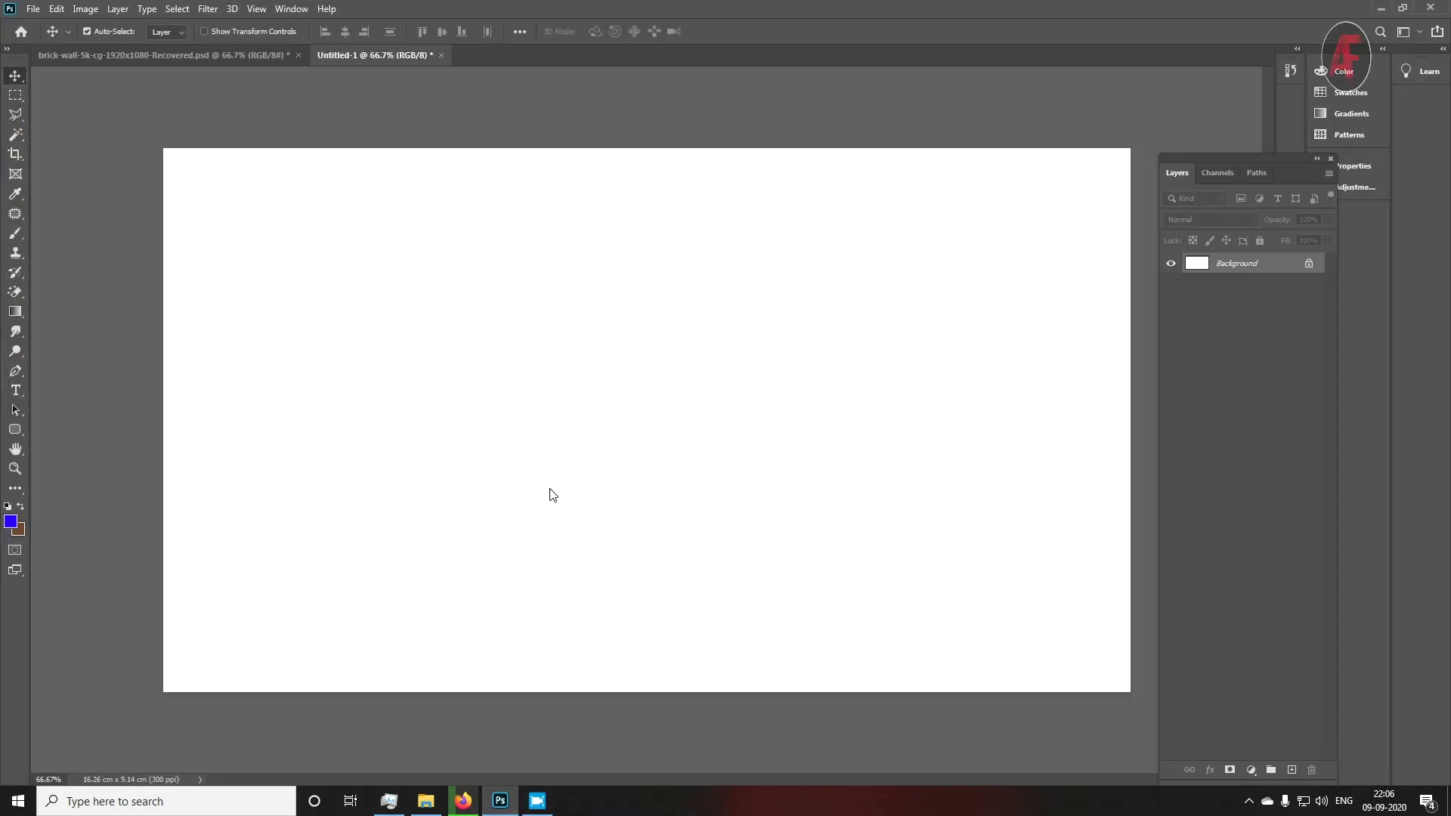
# Place the brick-wall photo on the Untitled-1 canvas and rasterize its layer
pyautogui.moveTo(543, 810); pyautogui.dragTo(540, 485)
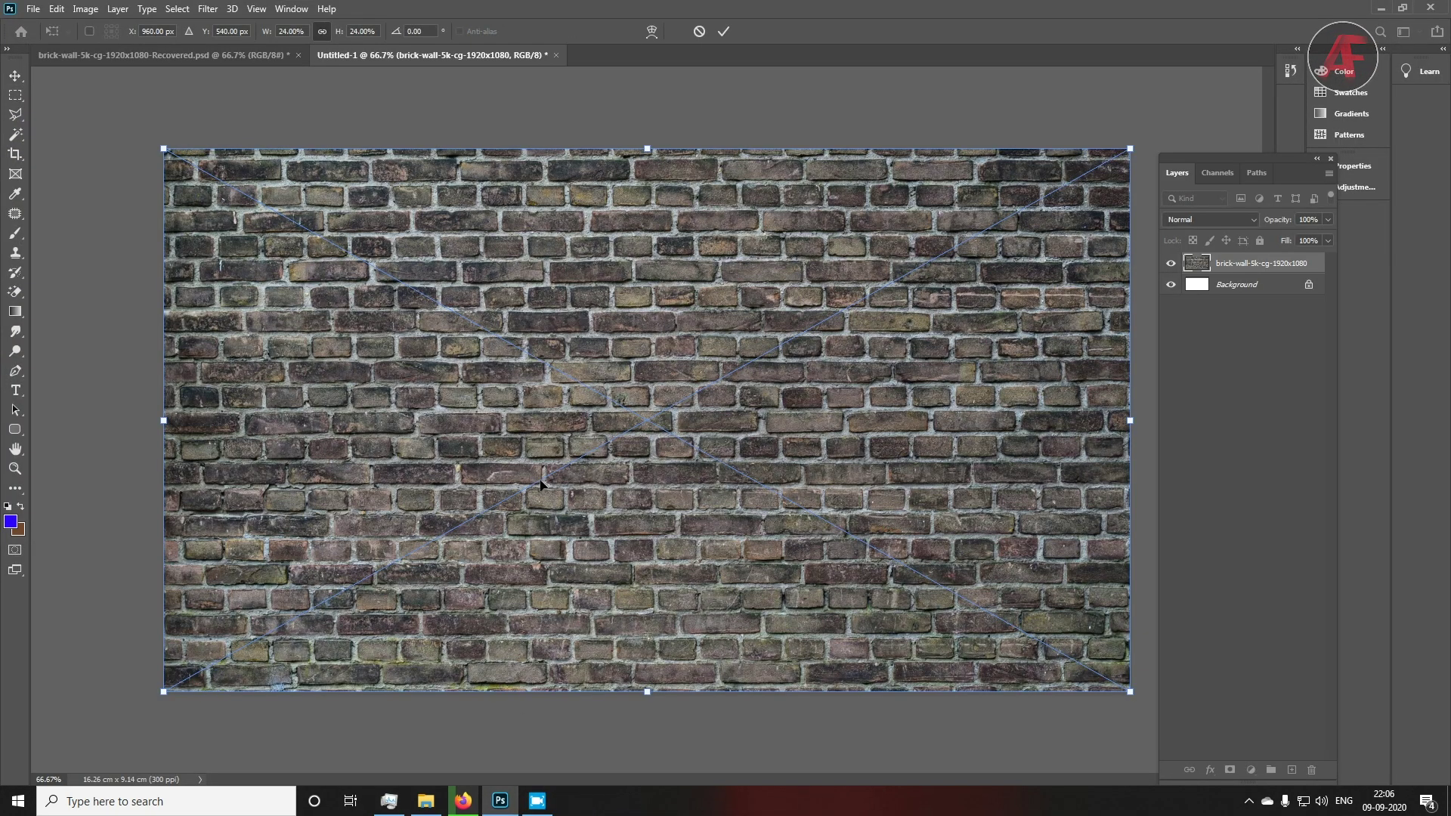
pyautogui.press('Return')
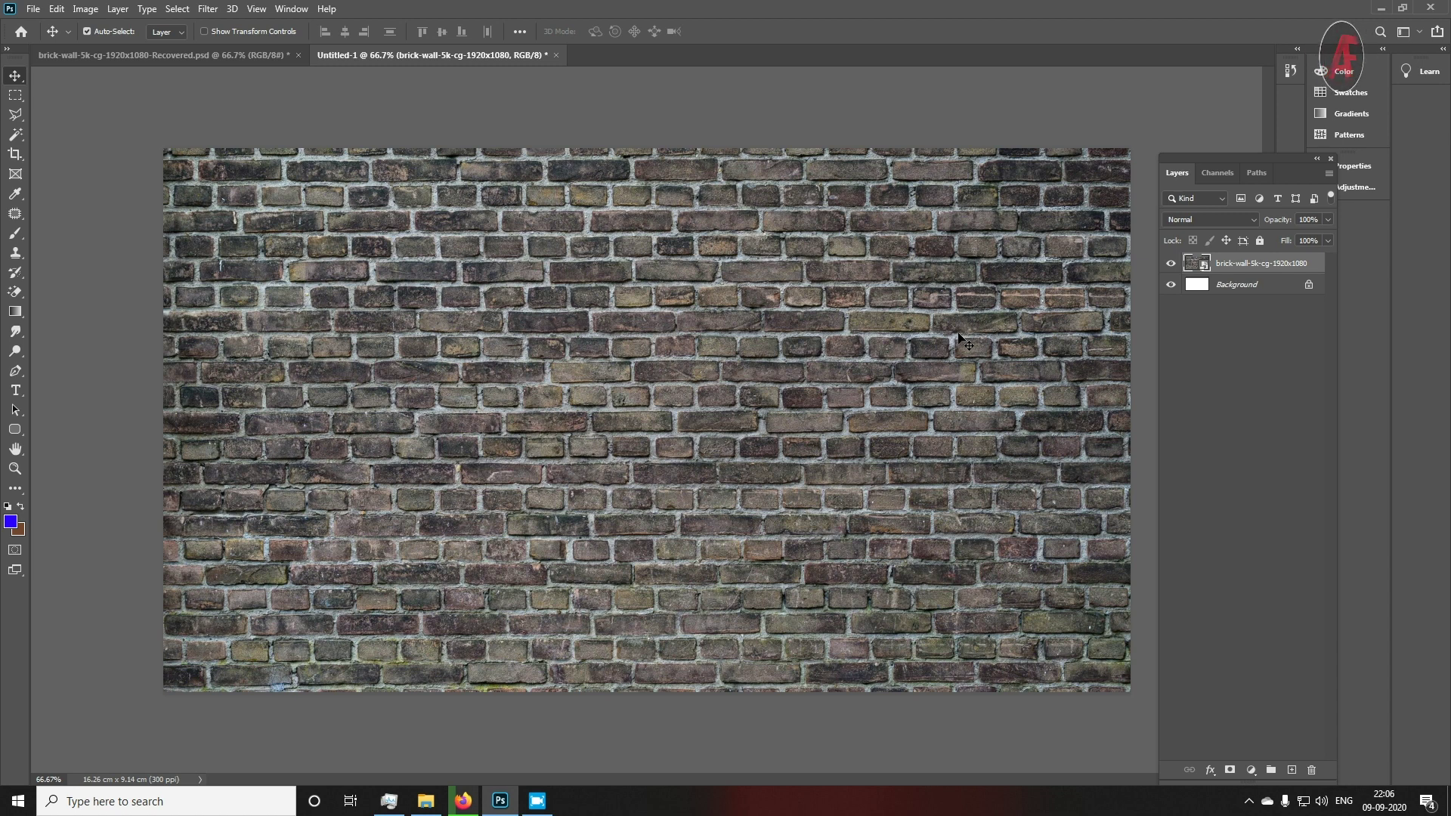
pyautogui.rightClick(1260, 268)
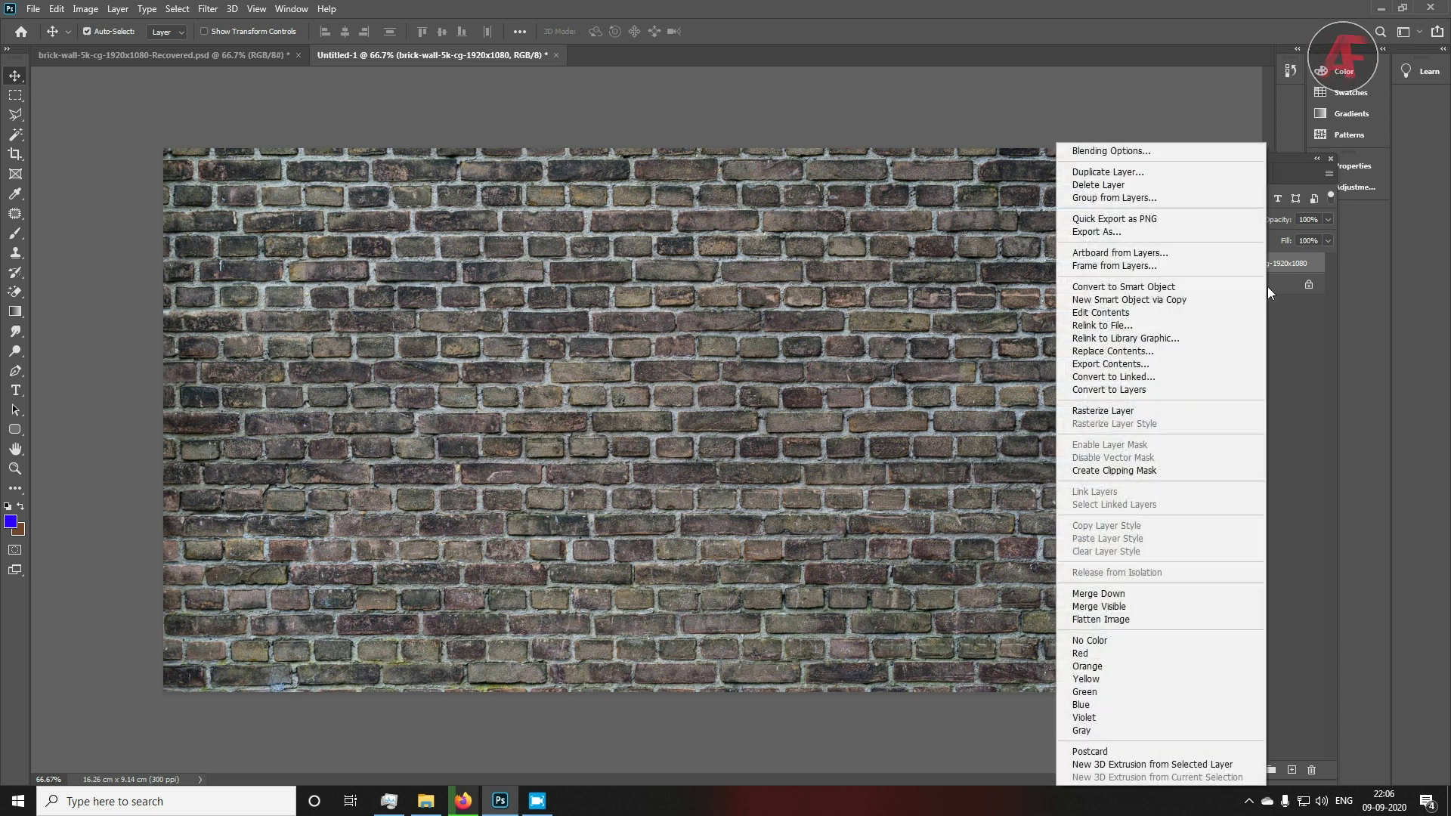
pyautogui.click(1158, 410)
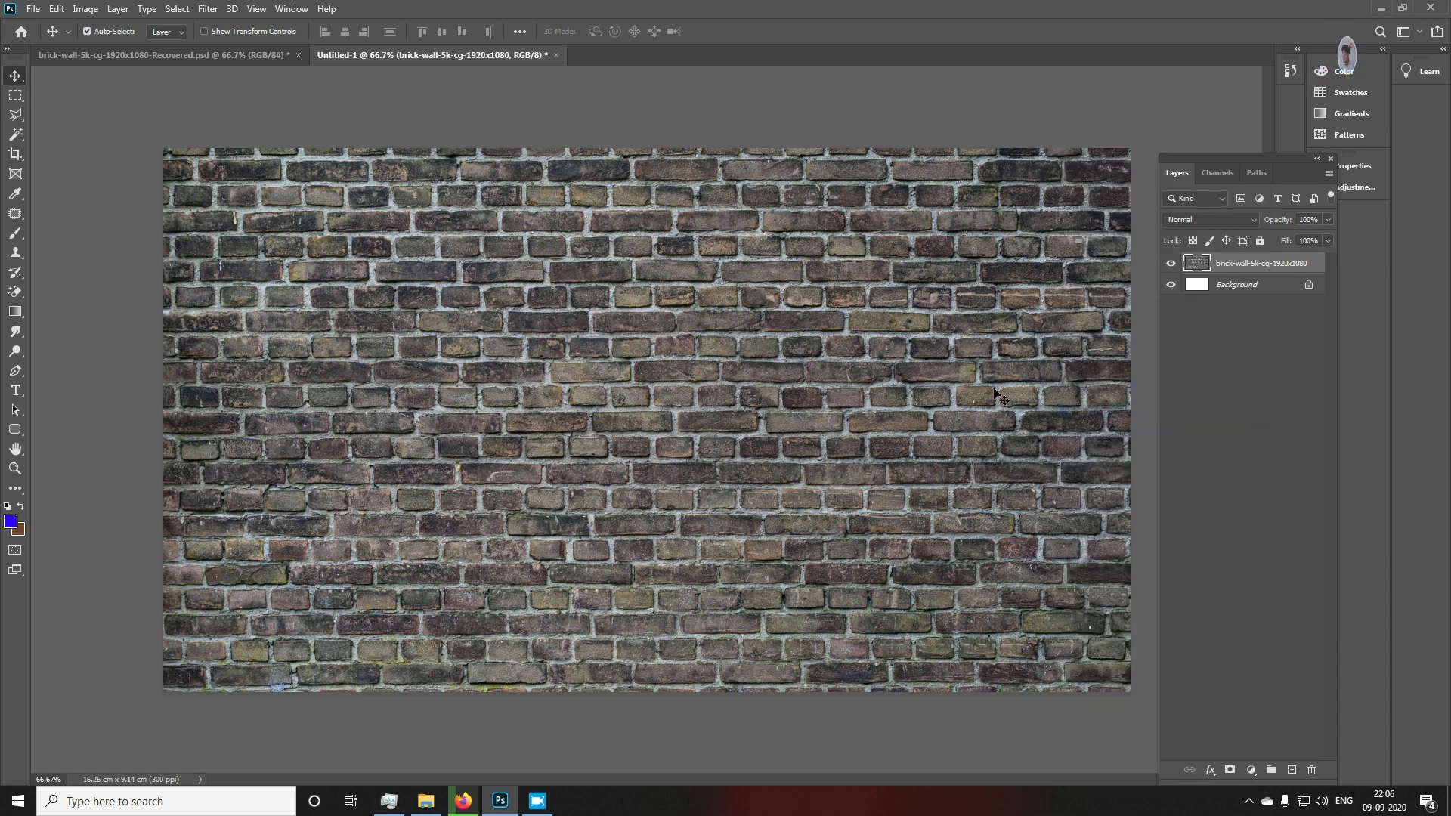
# Crop the canvas top and bottom to a height of 8.86 cm
pyautogui.press('c')
pyautogui.moveTo(648, 148); pyautogui.dragTo(647, 152)
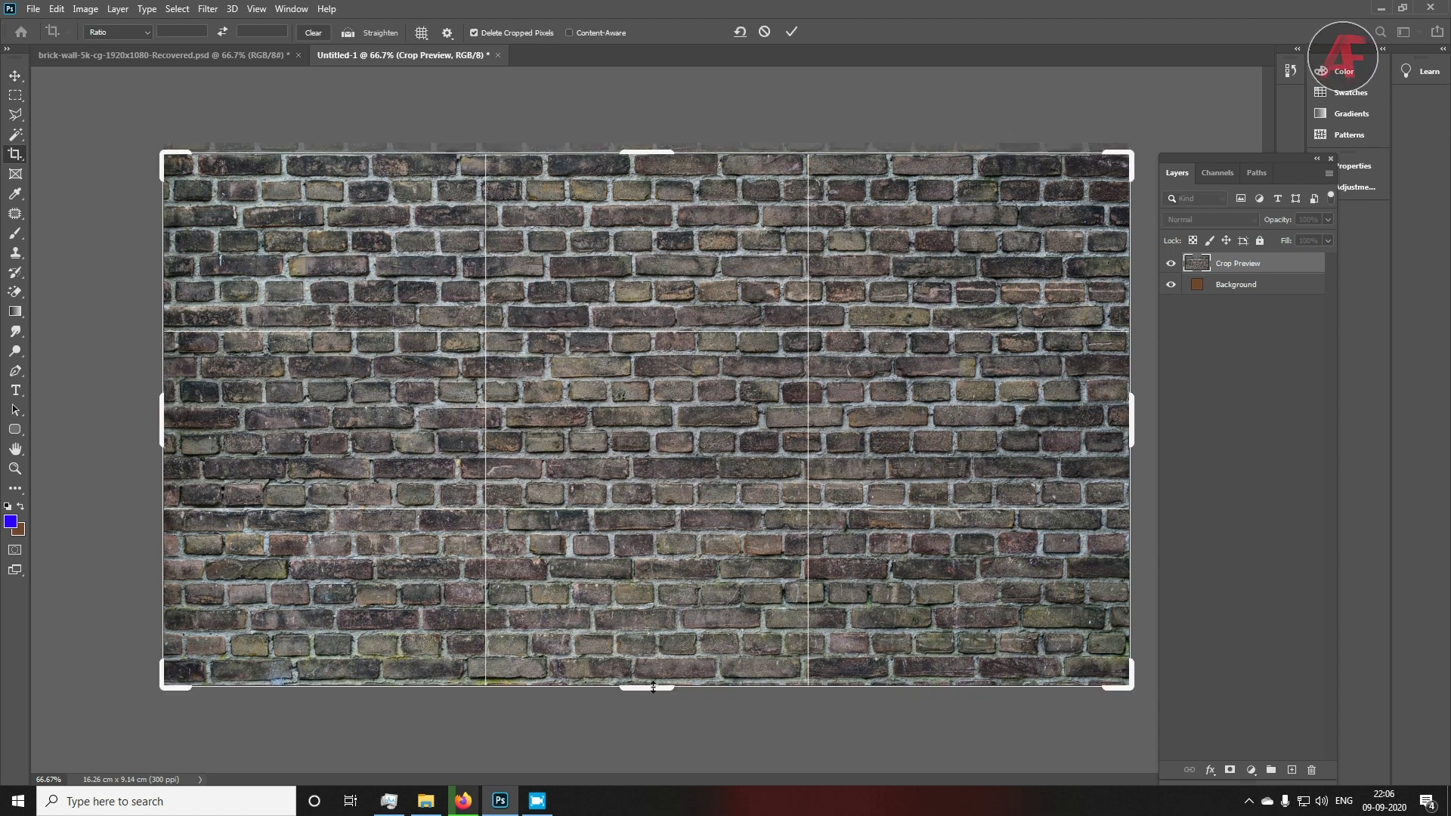
pyautogui.moveTo(653, 688); pyautogui.dragTo(654, 684)
pyautogui.press('Return')
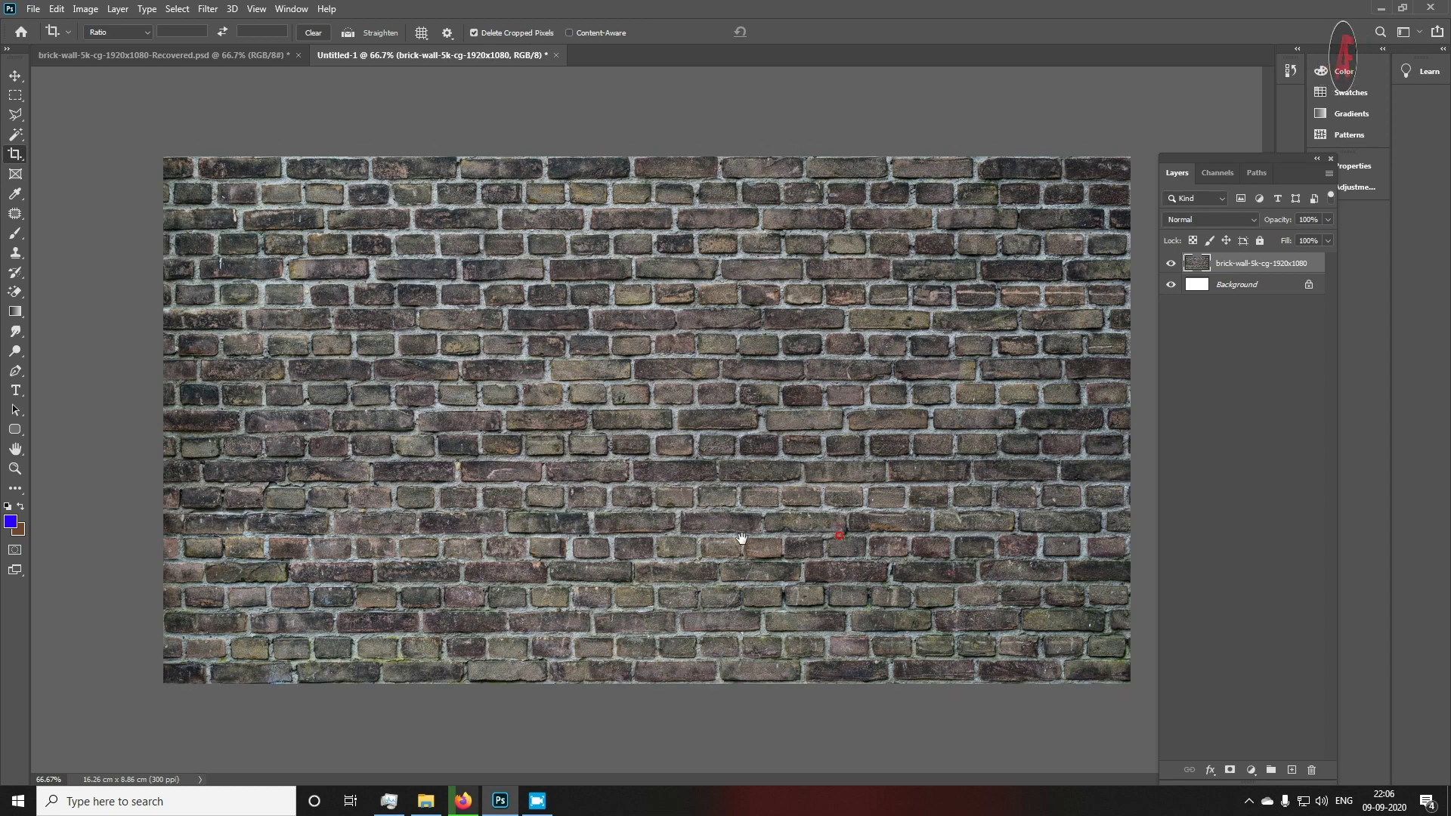
pyautogui.scroll(1, 656, 550)
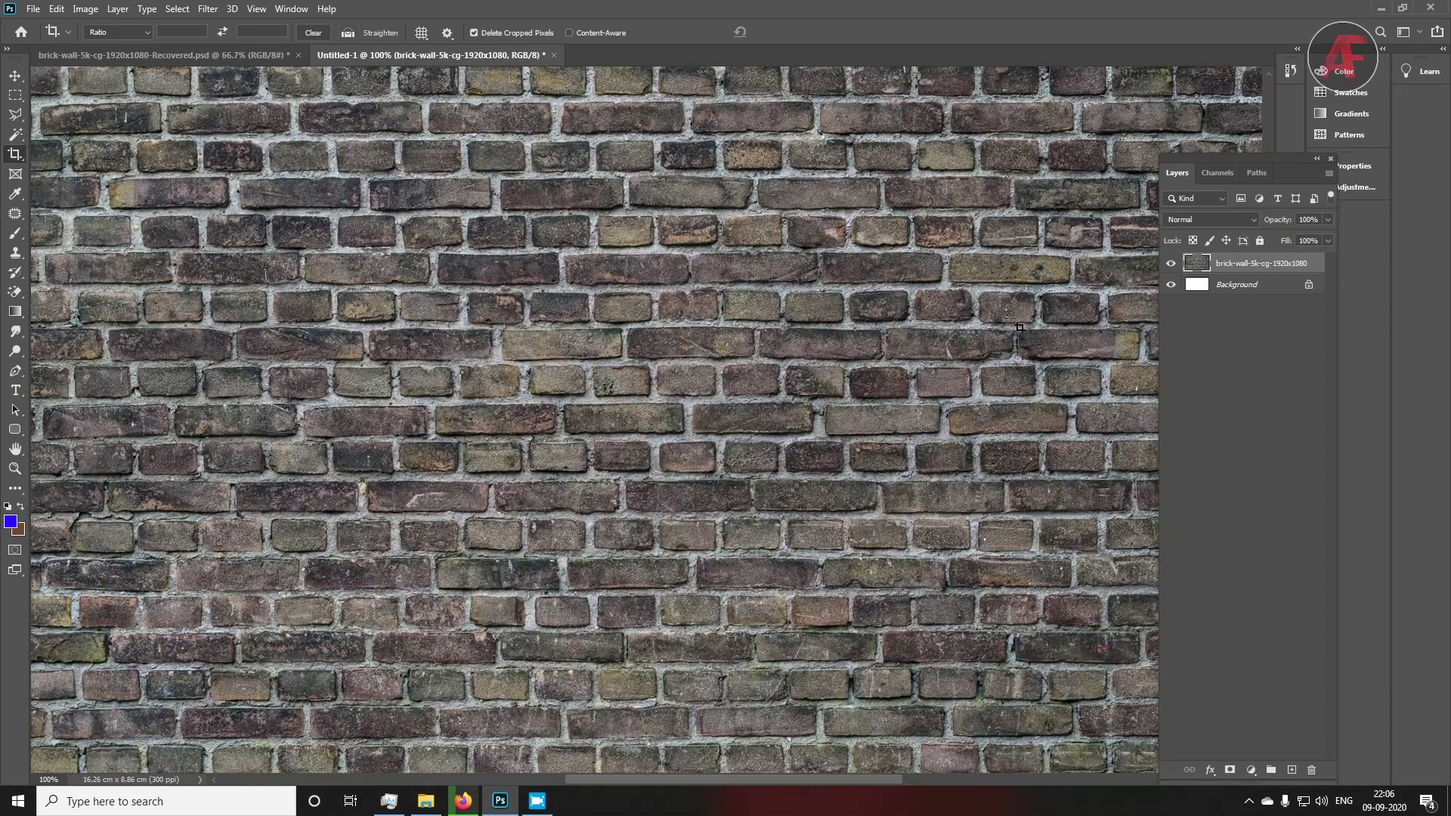
pyautogui.scroll(-1, 409, 541)
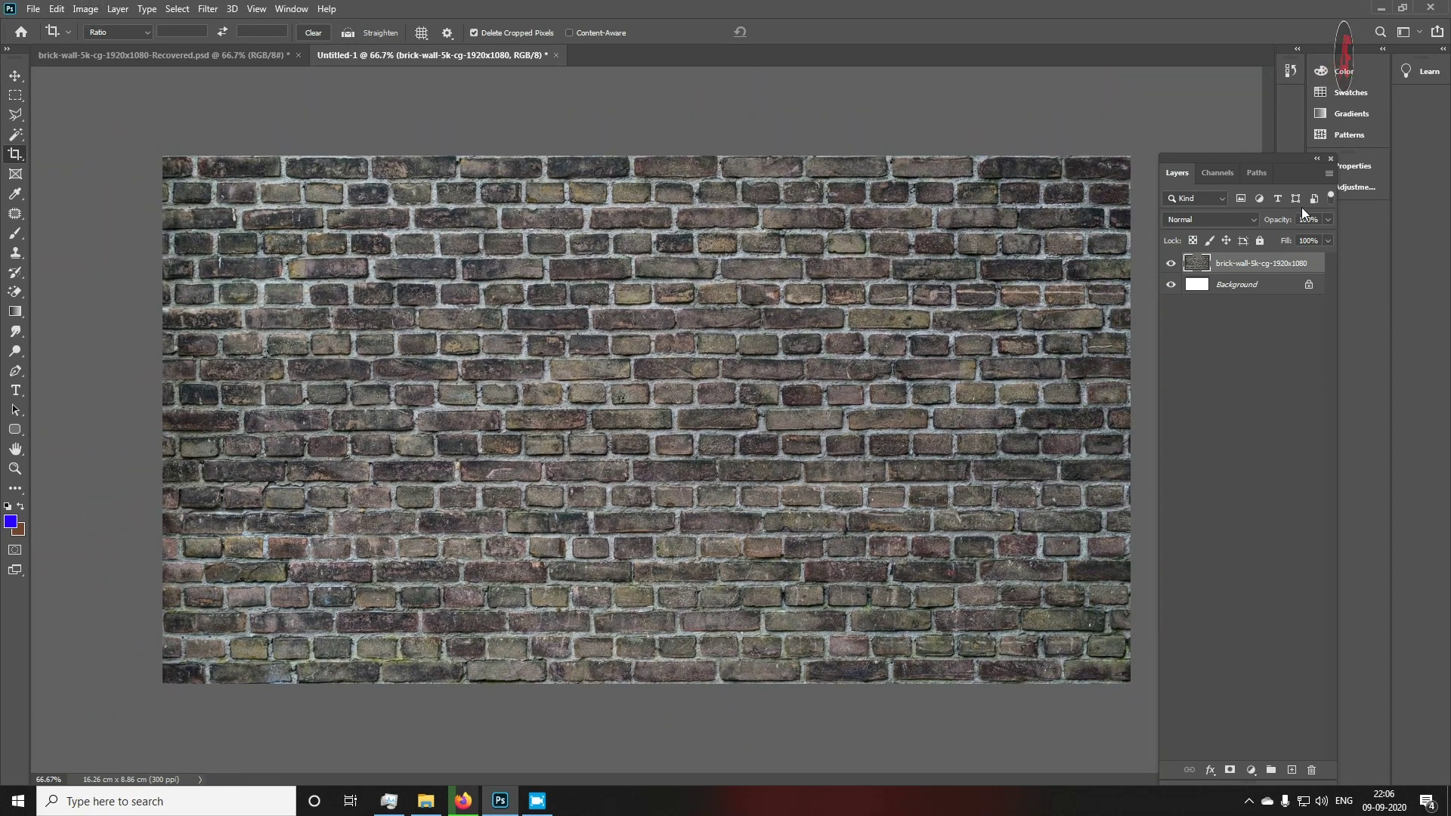
# Apply a Curves adjustment with the RGB curve's middle pulled down to darken the wall
pyautogui.click(84, 9)
pyautogui.moveTo(109, 48)
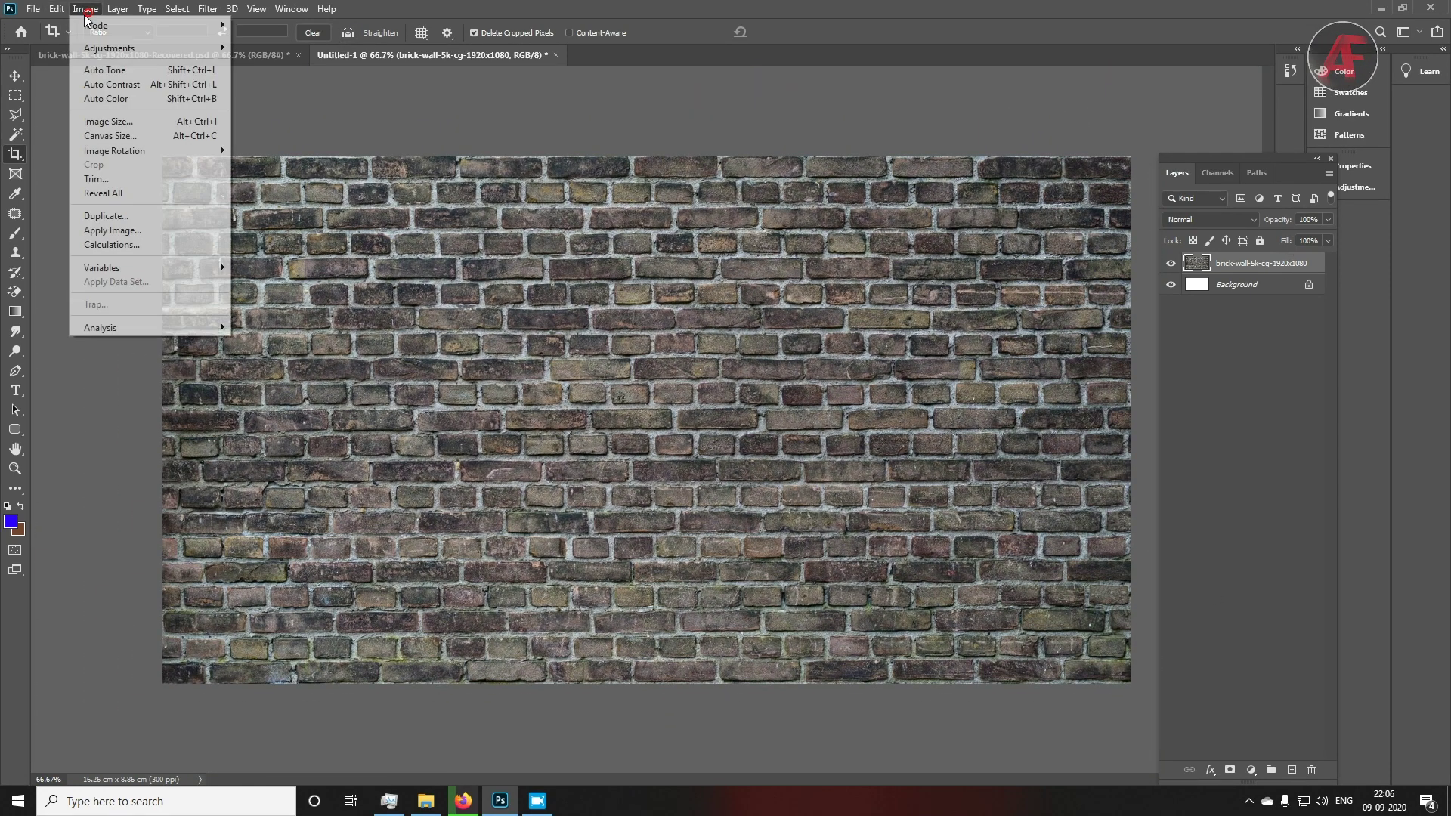
pyautogui.click(282, 78)
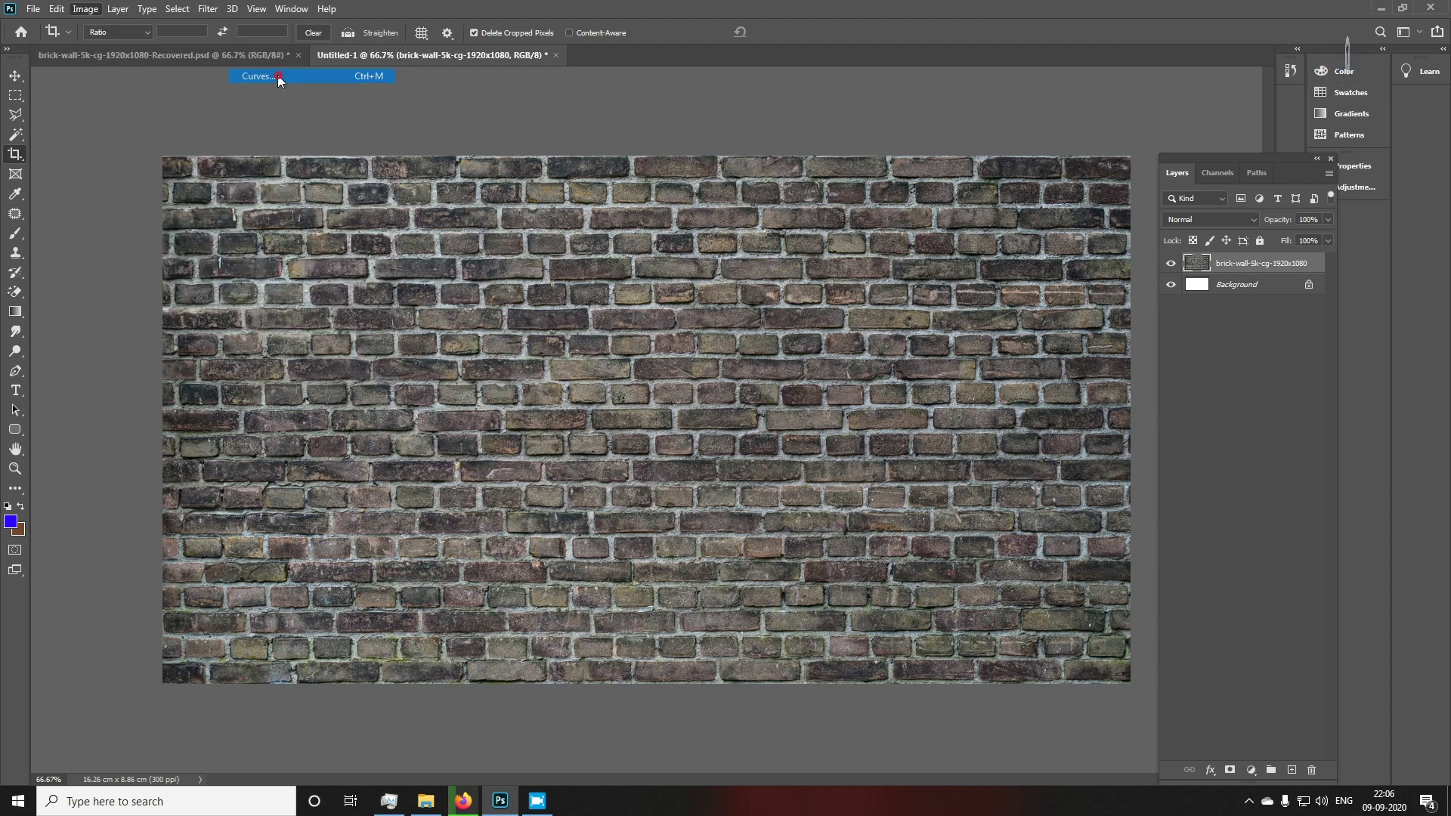
pyautogui.moveTo(732, 367); pyautogui.dragTo(734, 372)
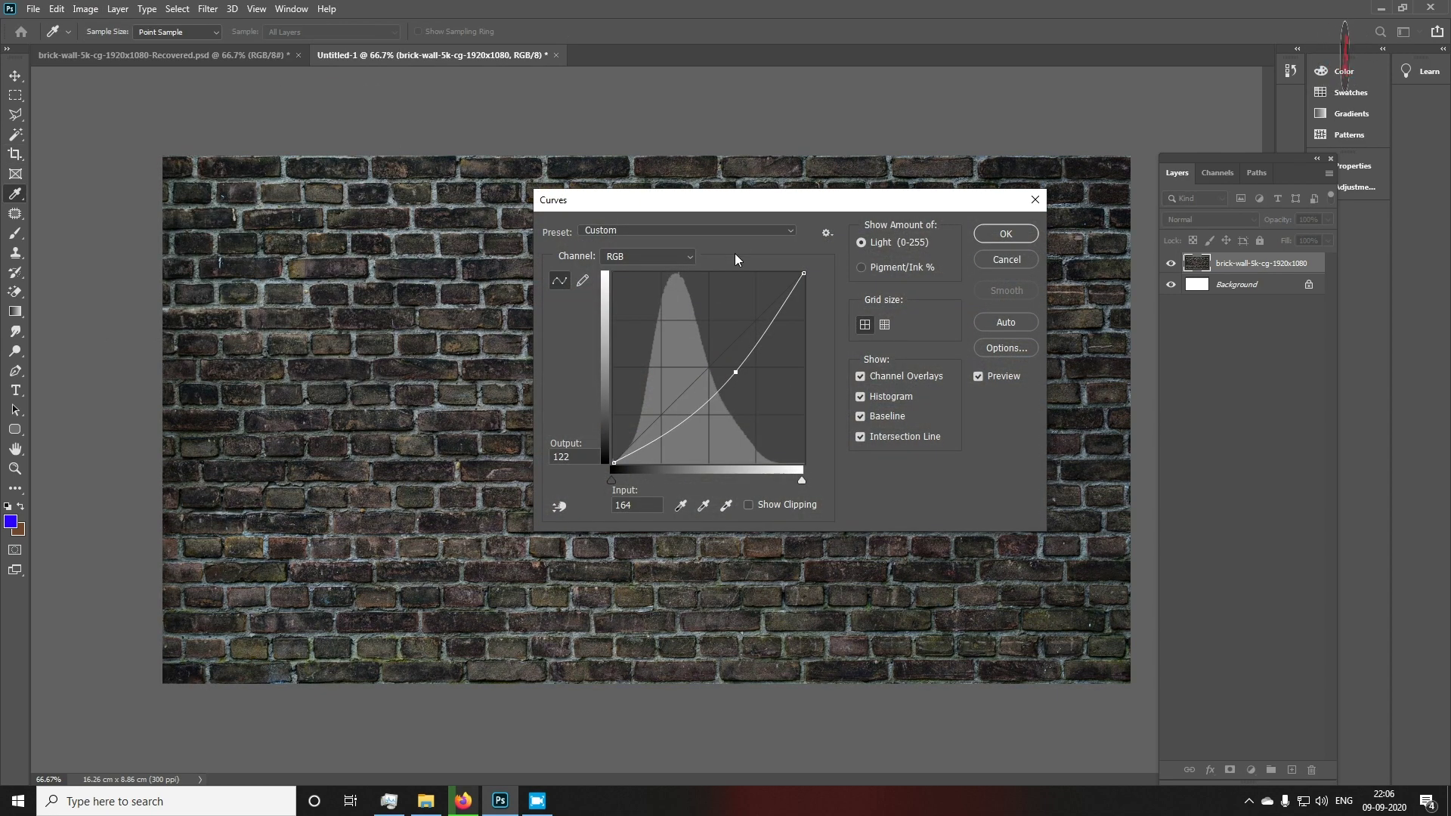
pyautogui.moveTo(745, 206)
pyautogui.mouseDown()
pyautogui.moveTo(357, 441)
pyautogui.moveTo(1015, 668)
pyautogui.moveTo(939, 218)
pyautogui.mouseUp()
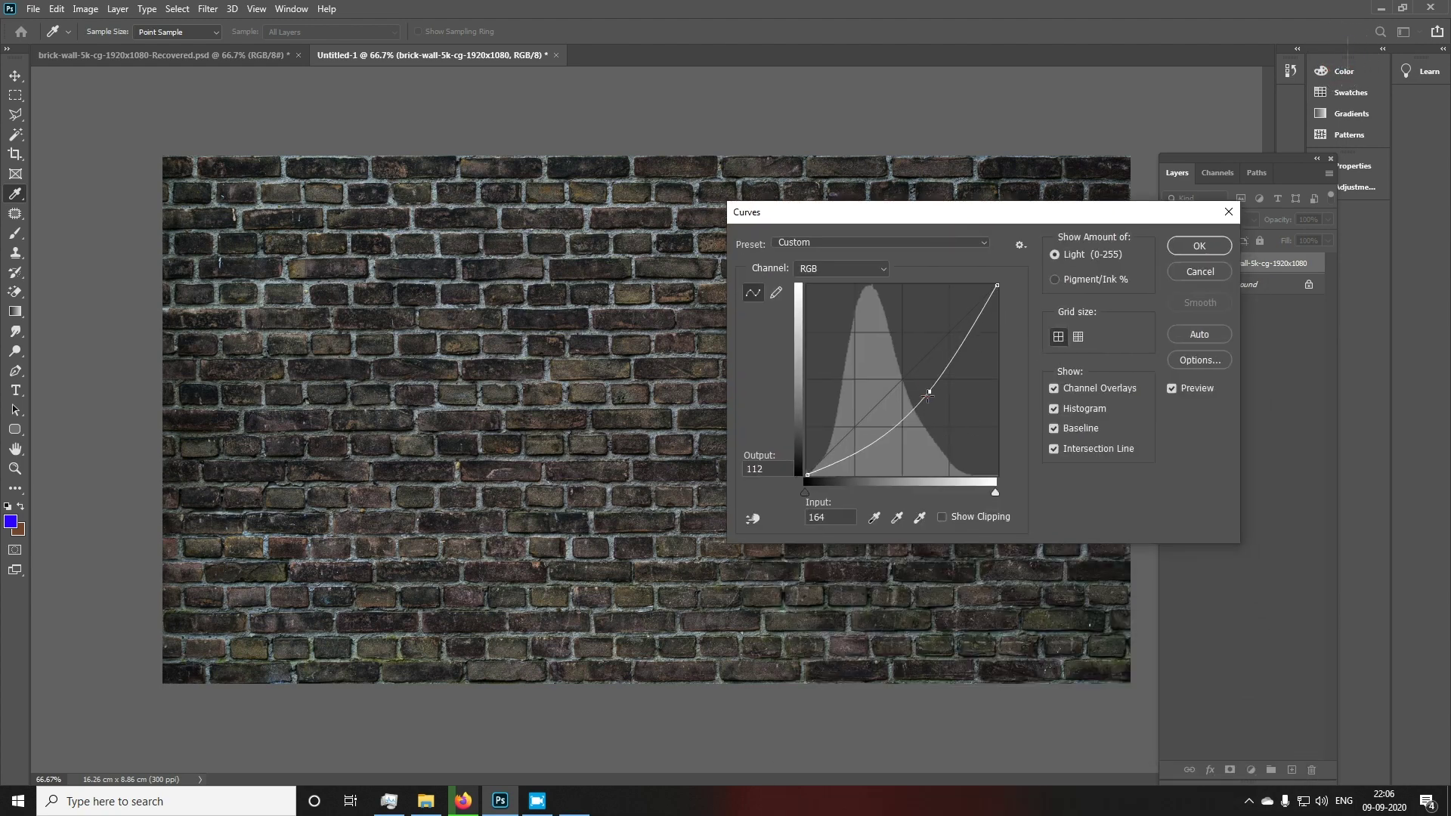
pyautogui.click(1178, 253)
# Select the regular Brush tool with black as the foreground colour
pyautogui.press('c')
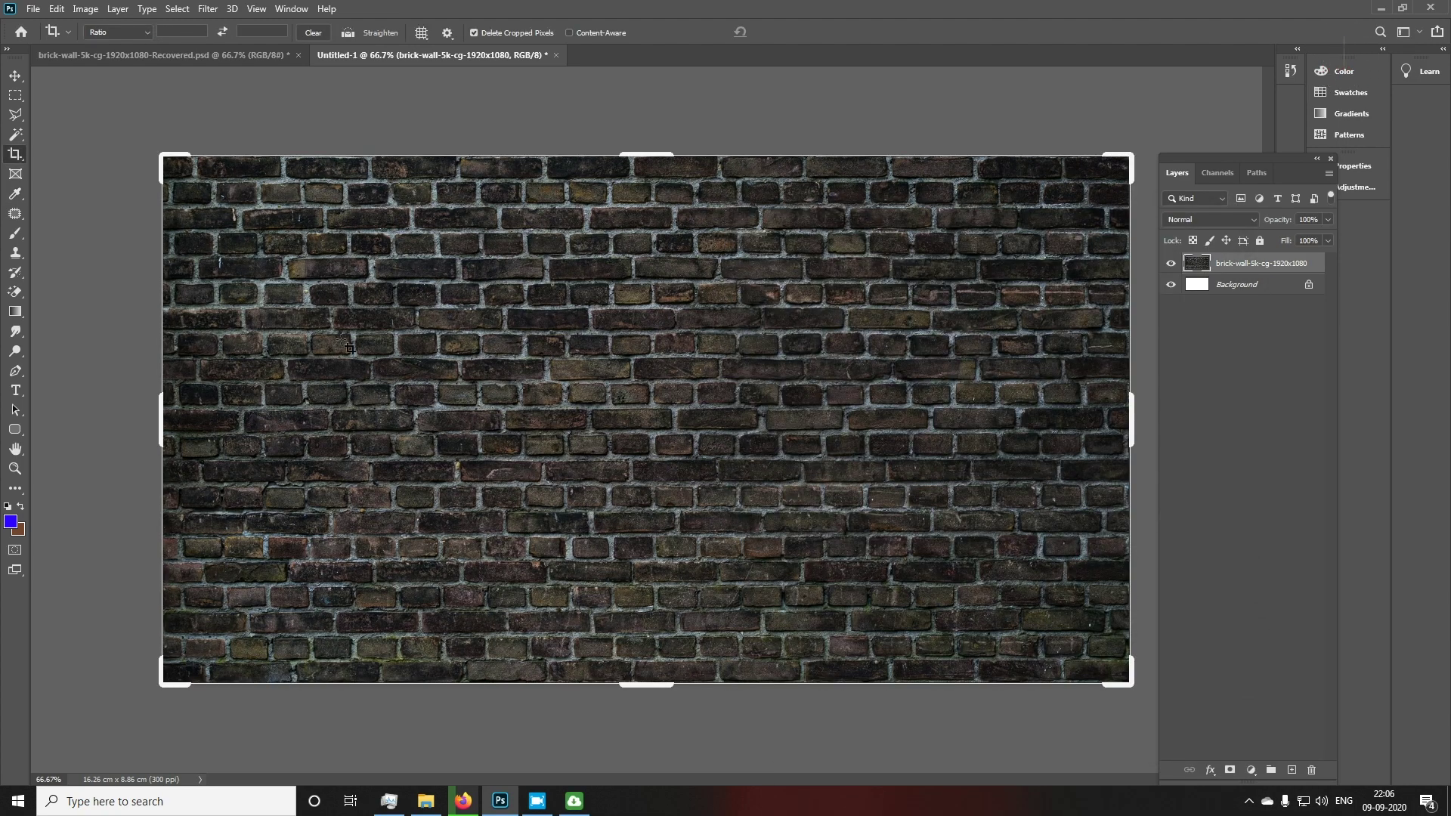
pyautogui.press('b')
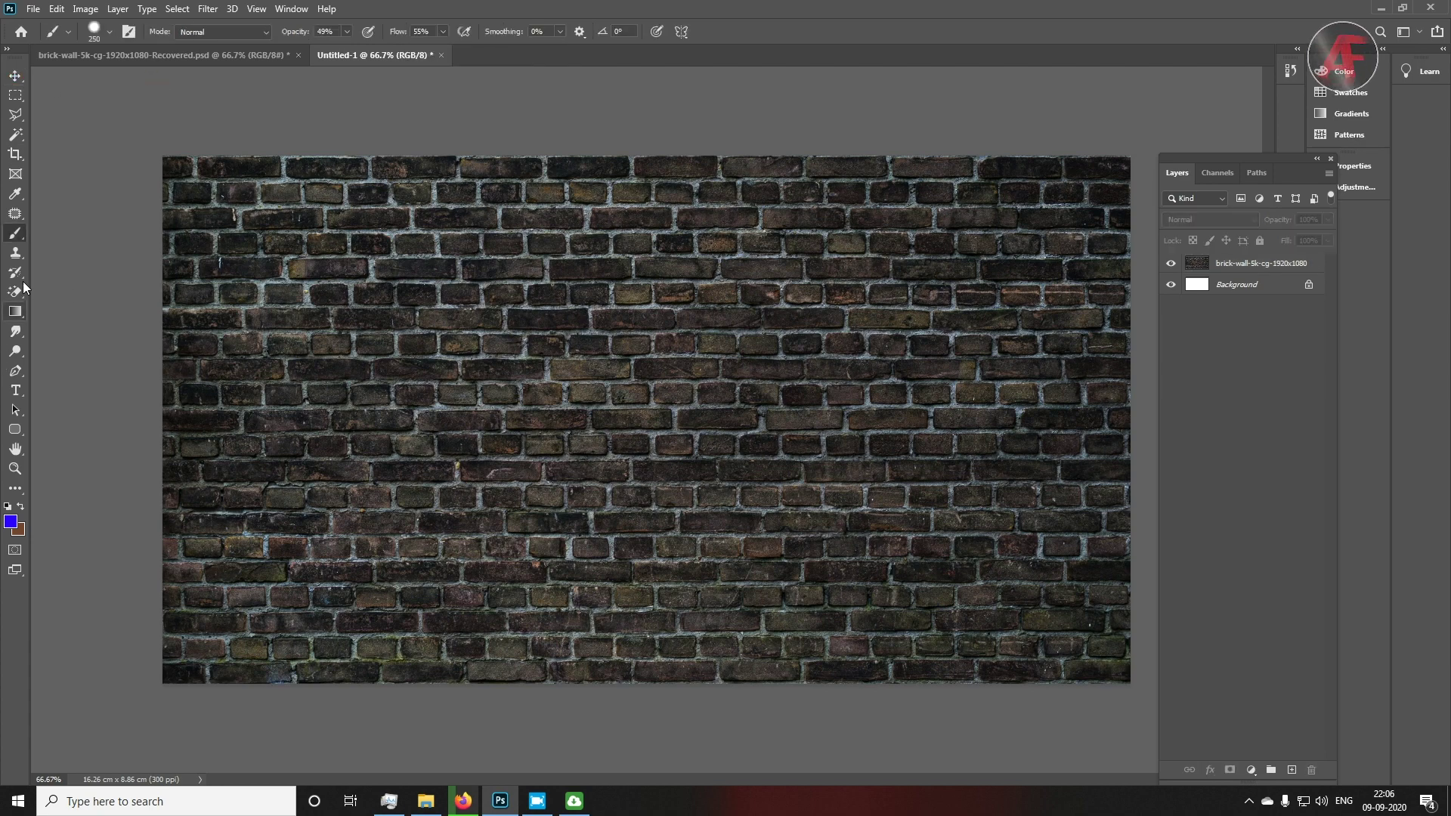
pyautogui.rightClick(11, 239)
pyautogui.click(97, 234)
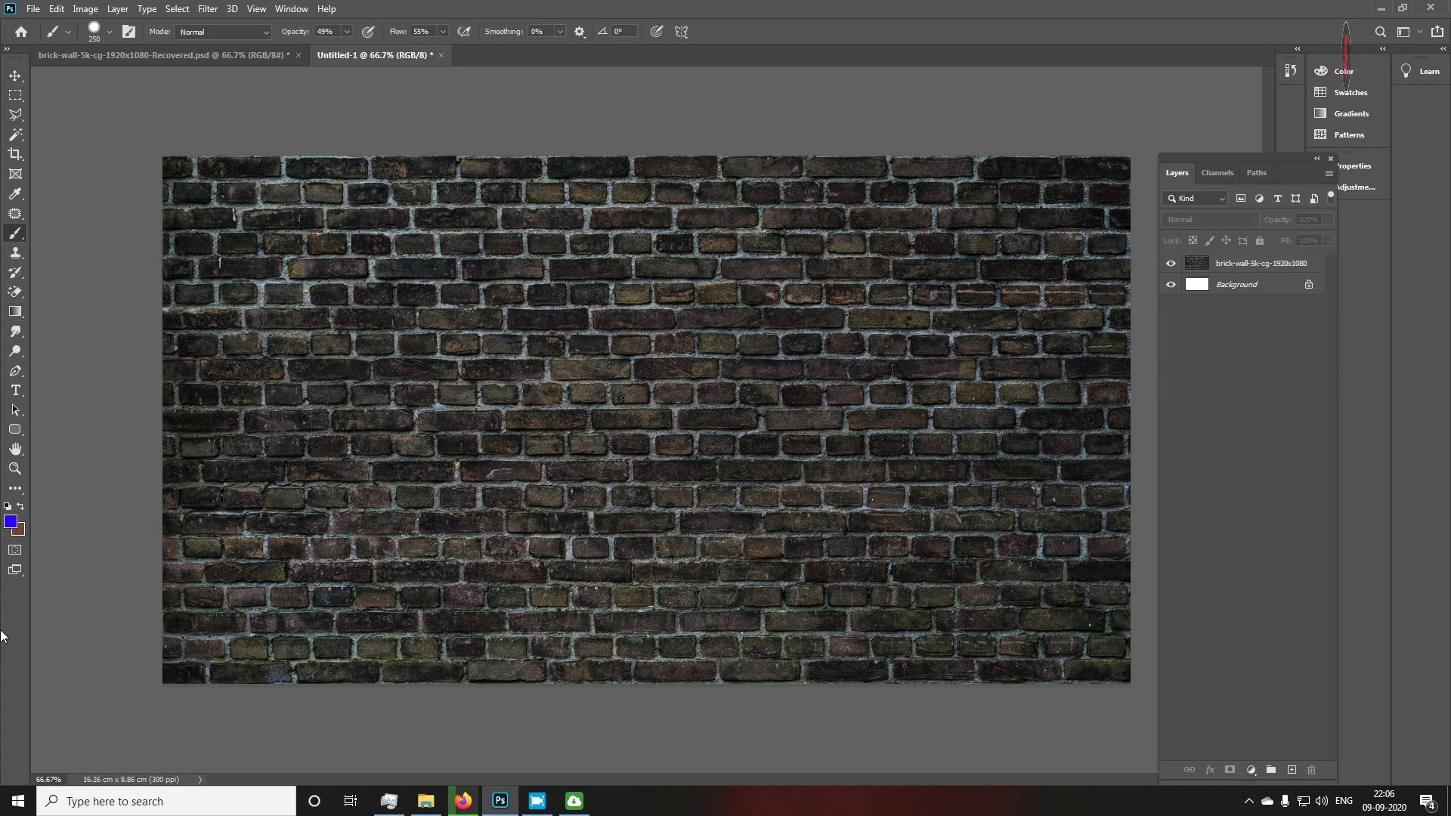
pyautogui.click(10, 522)
pyautogui.moveTo(235, 299); pyautogui.dragTo(236, 499)
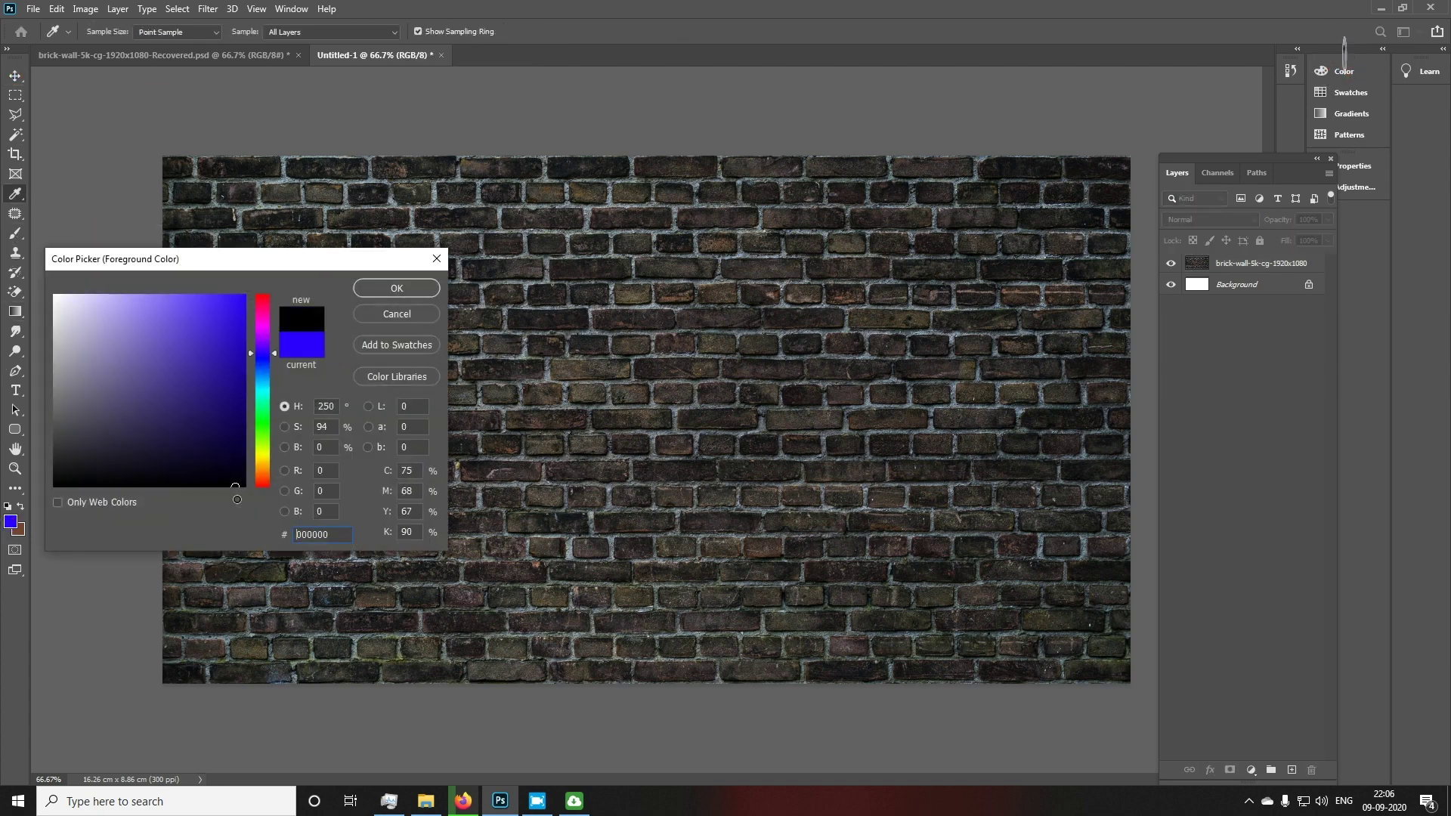
pyautogui.click(389, 294)
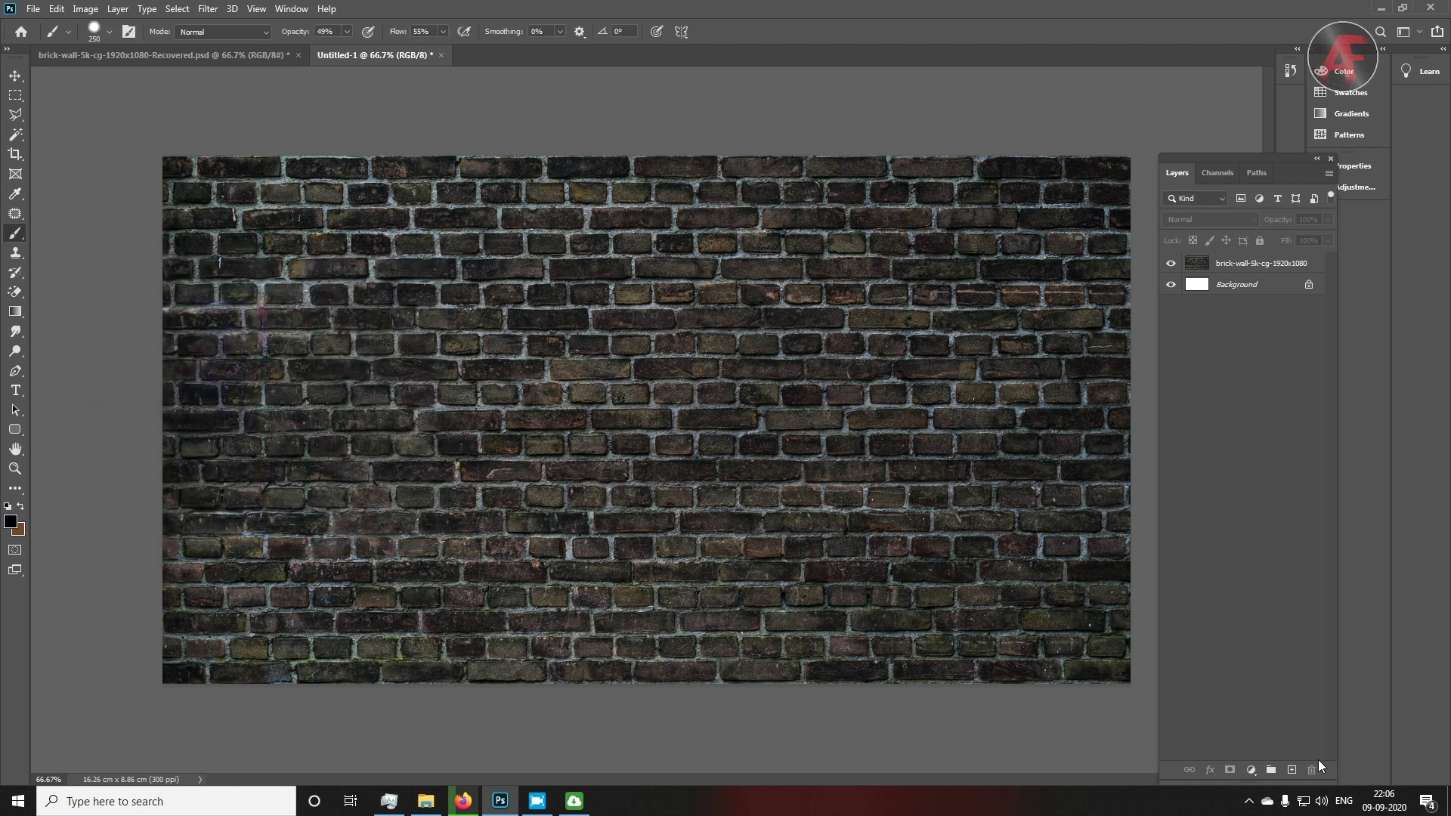
# Add a new empty layer above the wall and set brush opacity to 20%
pyautogui.click(1294, 771)
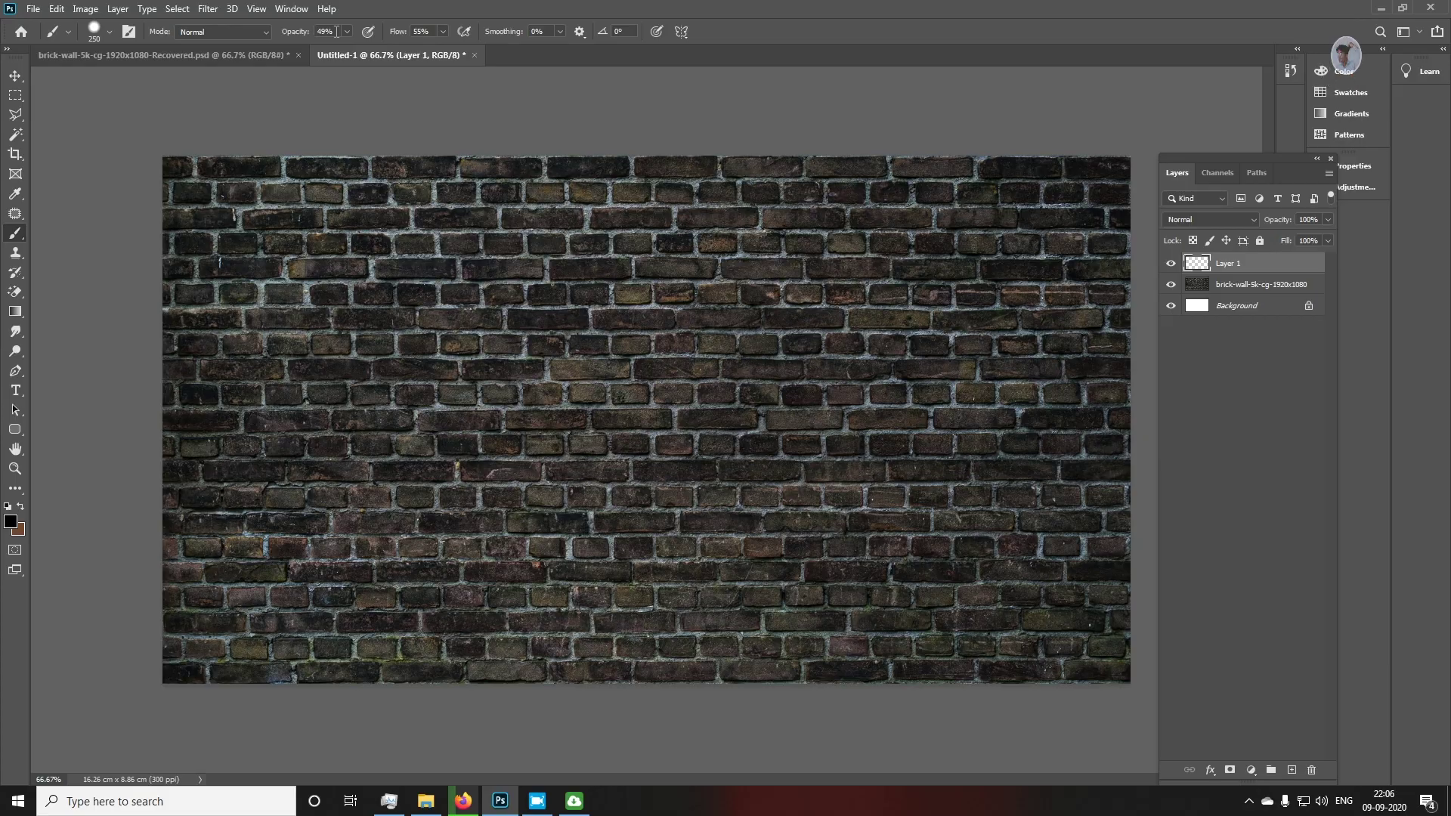
pyautogui.press('super+plus')
pyautogui.press('super+plus')
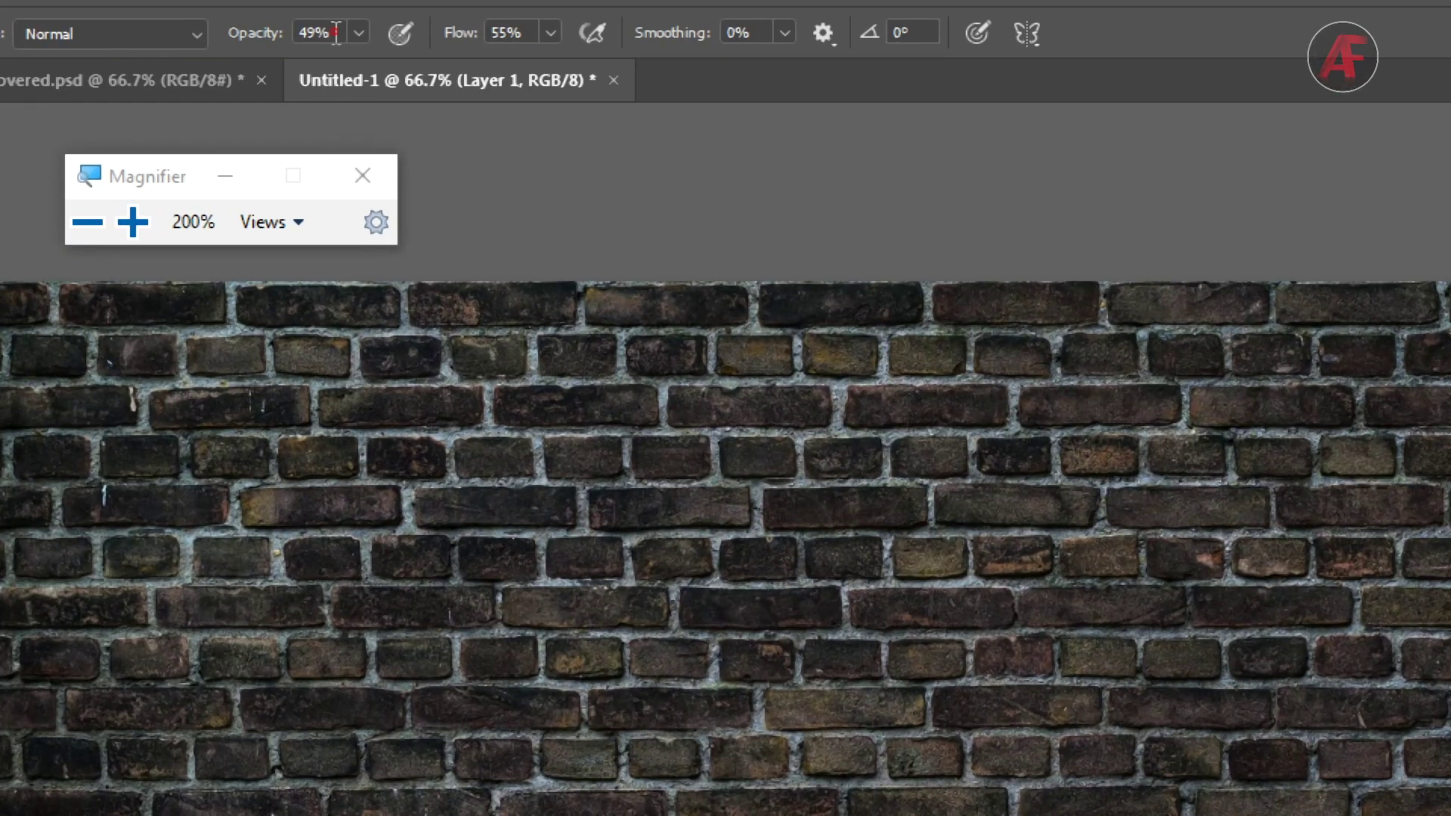
pyautogui.write('20')
pyautogui.press('Return')
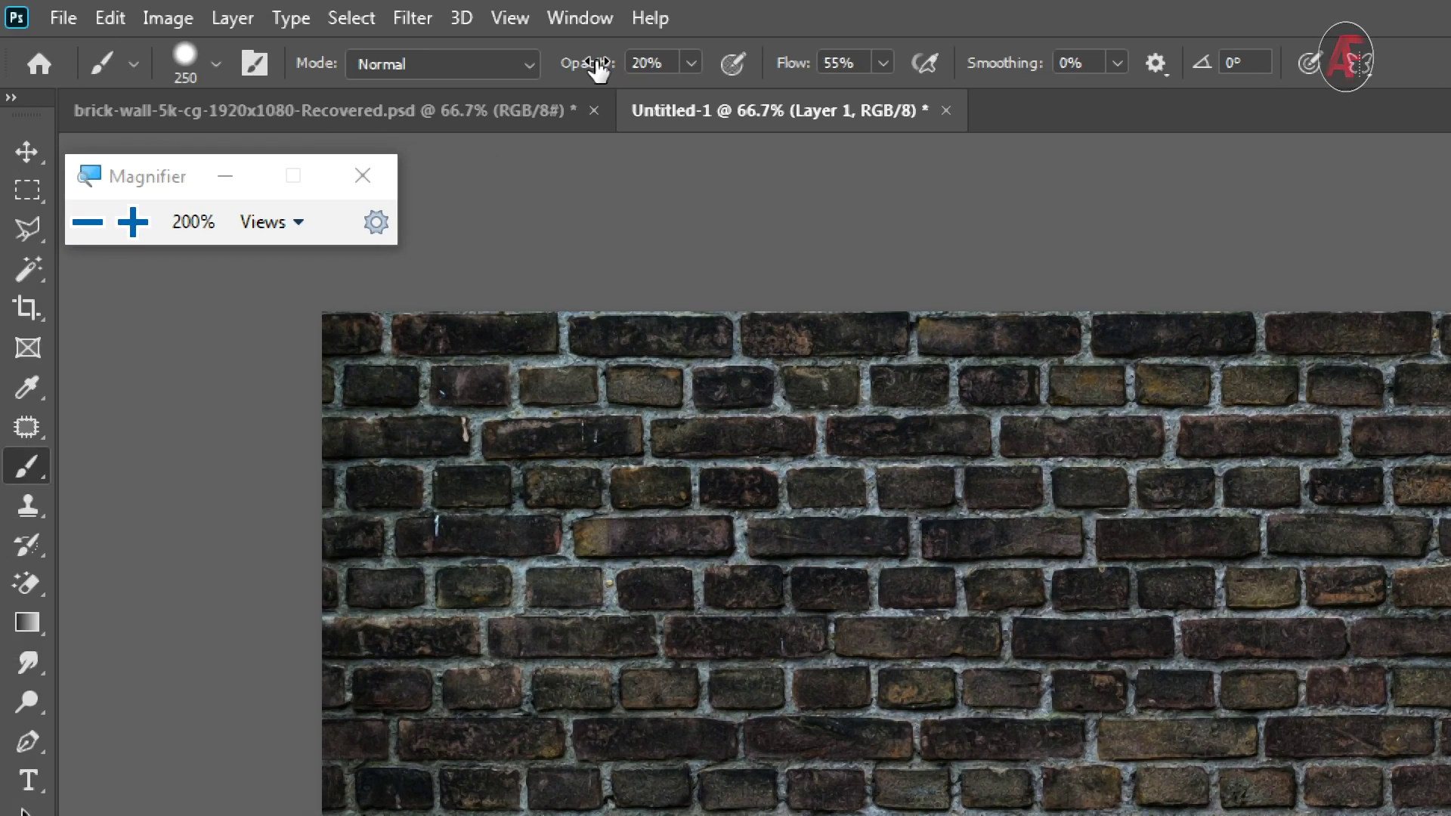
pyautogui.press('super+minus')
pyautogui.click(140, 165)
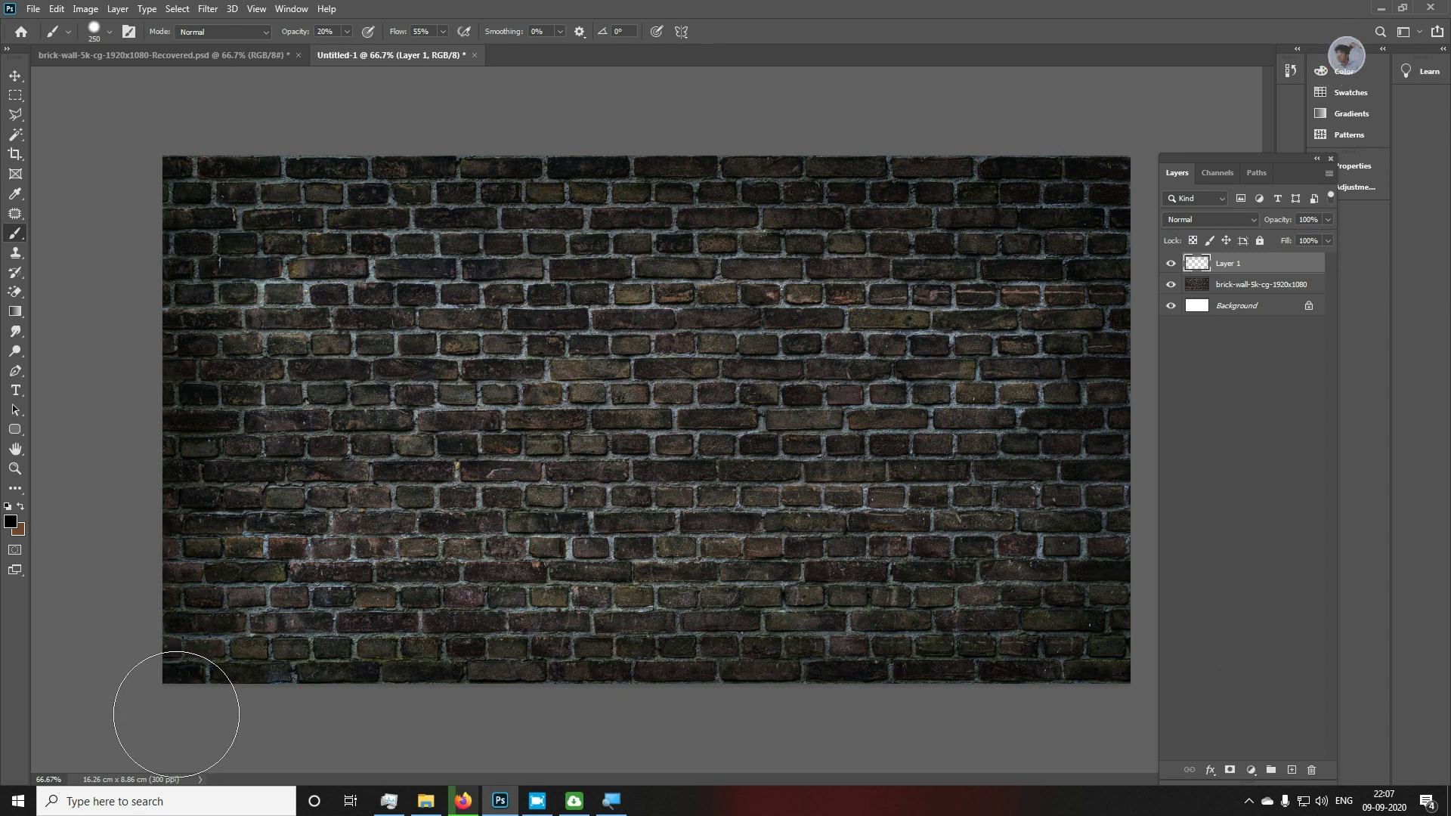
# Brush black along the top, bottom and left edges of the wall, undoing one stray stroke
pyautogui.moveTo(102, 465)
pyautogui.mouseDown()
pyautogui.moveTo(996, 340)
pyautogui.moveTo(649, 188)
pyautogui.moveTo(227, 616)
pyautogui.mouseUp()
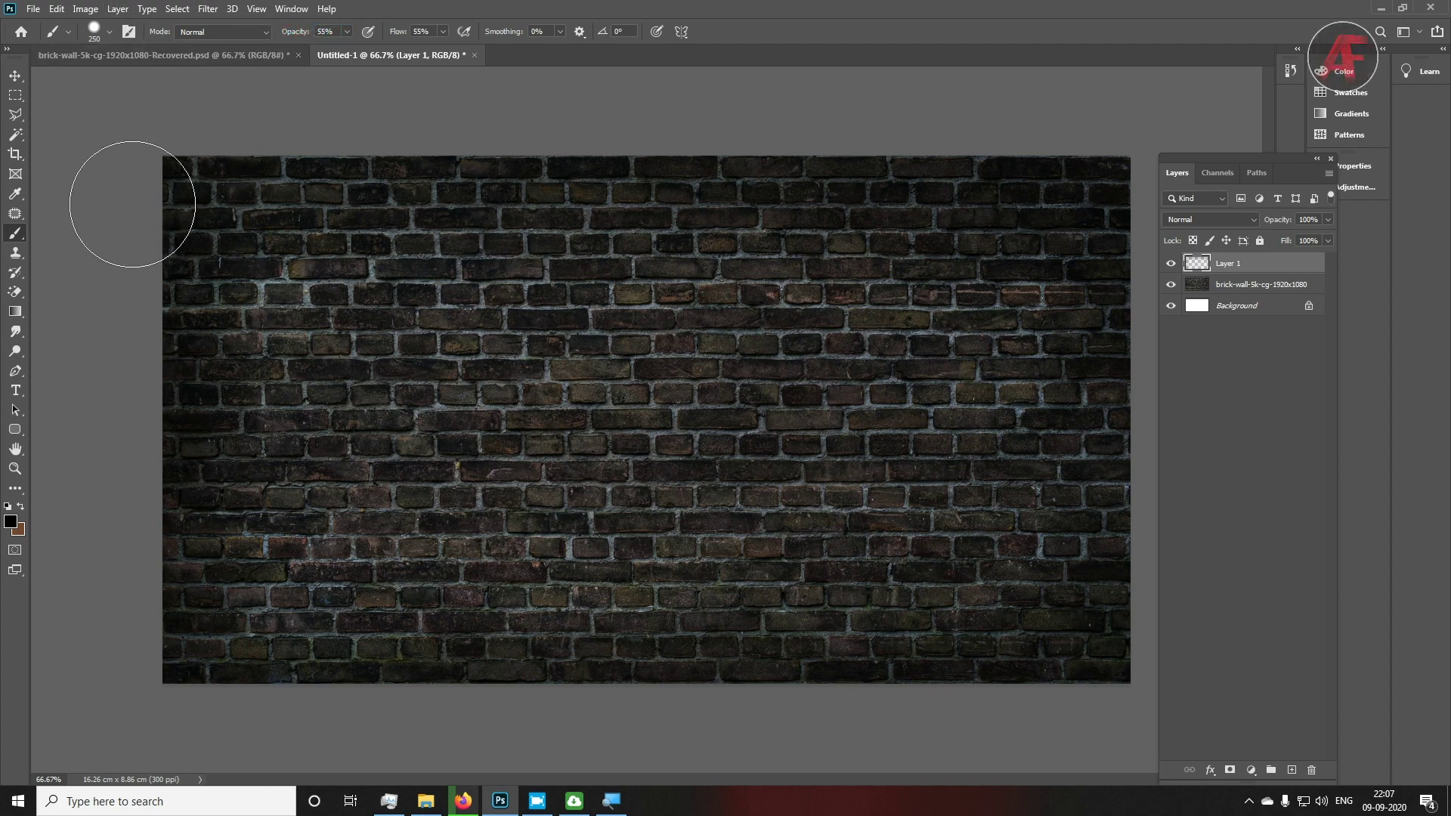
pyautogui.moveTo(132, 204)
pyautogui.mouseDown()
pyautogui.moveTo(285, 143)
pyautogui.moveTo(639, 156)
pyautogui.moveTo(1145, 146)
pyautogui.mouseUp()
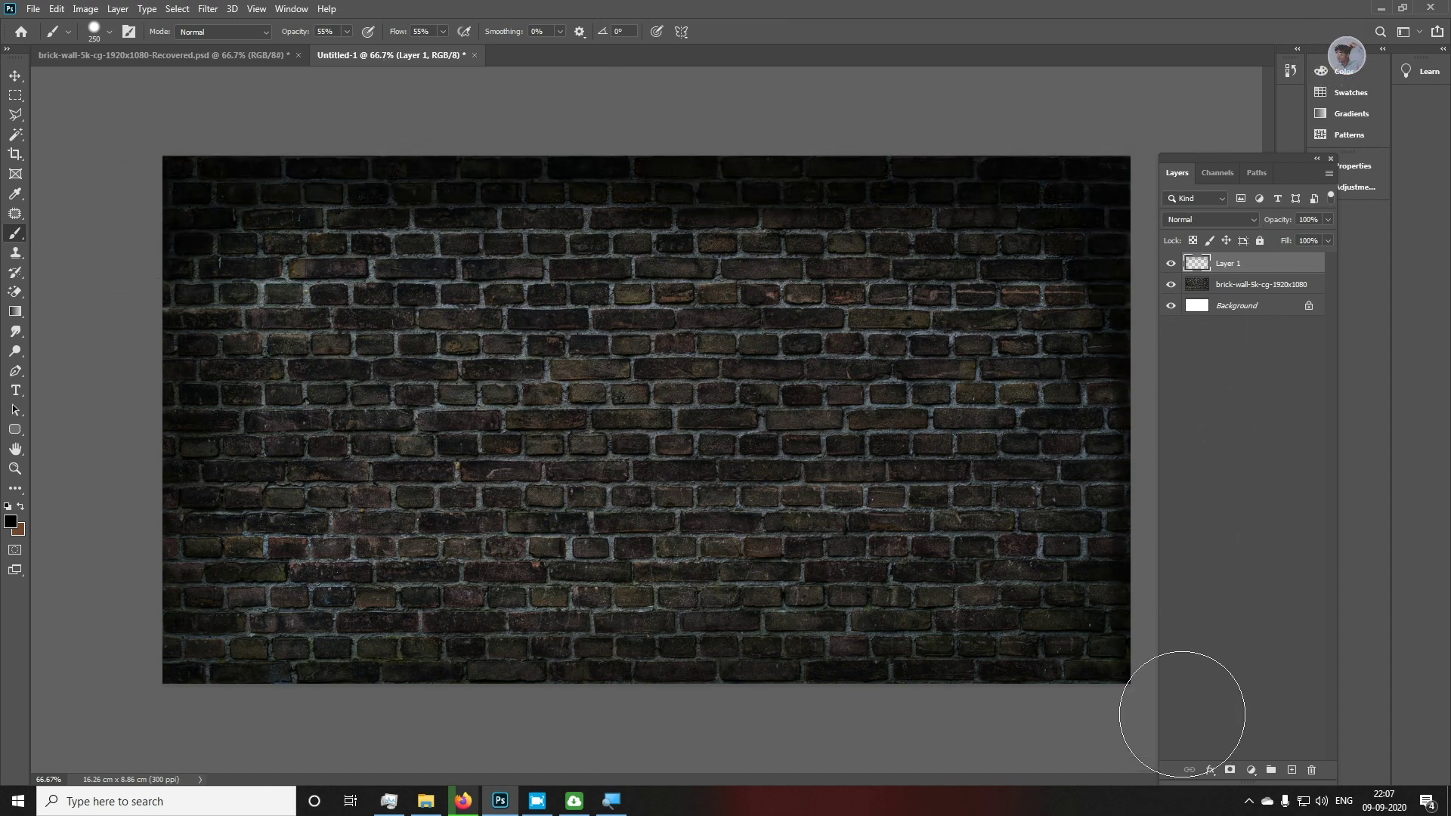
pyautogui.moveTo(1182, 715); pyautogui.dragTo(484, 762)
pyautogui.moveTo(457, 711)
pyautogui.mouseDown()
pyautogui.moveTo(194, 706)
pyautogui.moveTo(201, 665)
pyautogui.moveTo(129, 485)
pyautogui.moveTo(128, 237)
pyautogui.mouseUp()
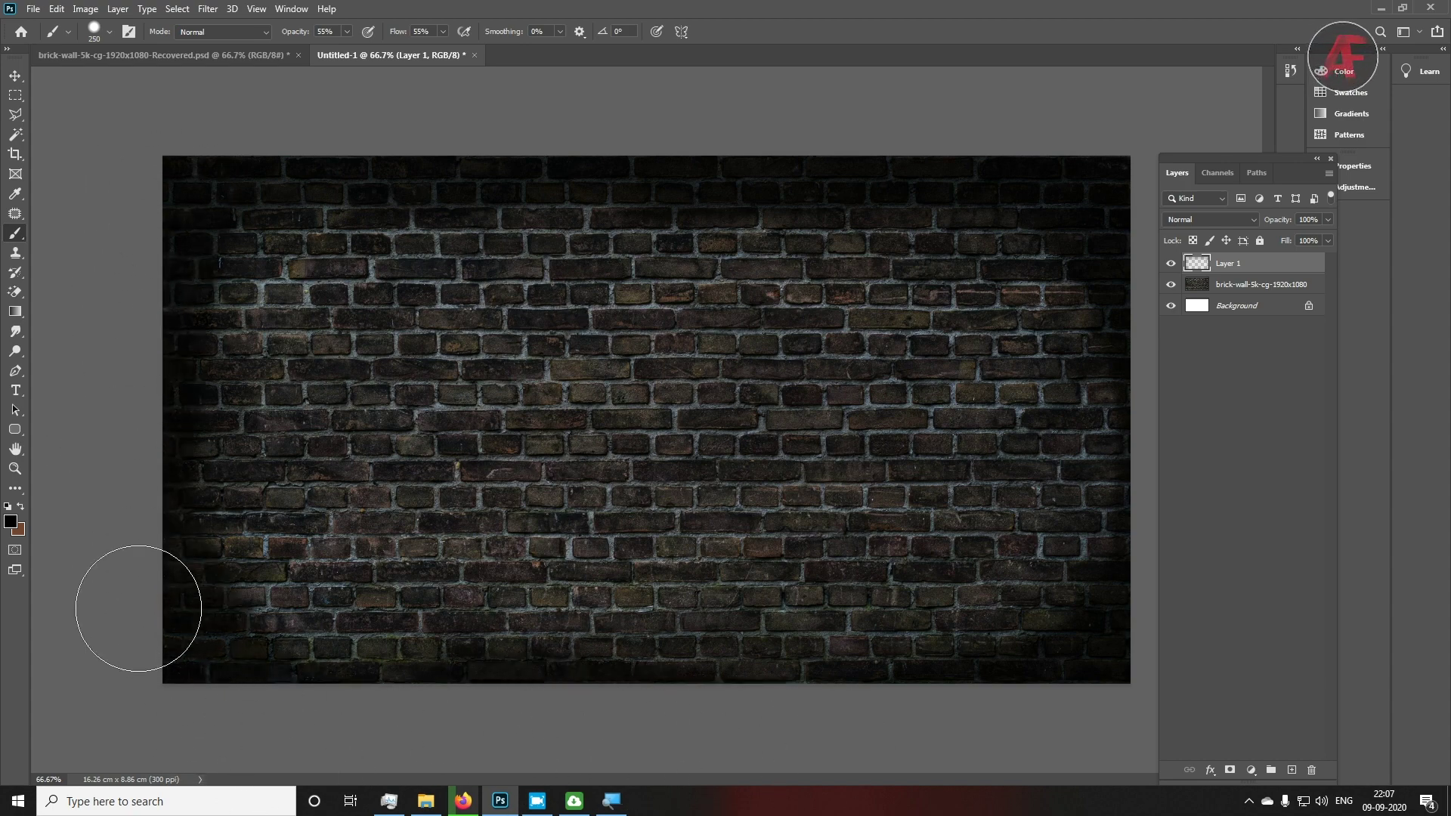
pyautogui.moveTo(423, 688); pyautogui.dragTo(849, 706)
pyautogui.hotkey('ctrl', 'z')
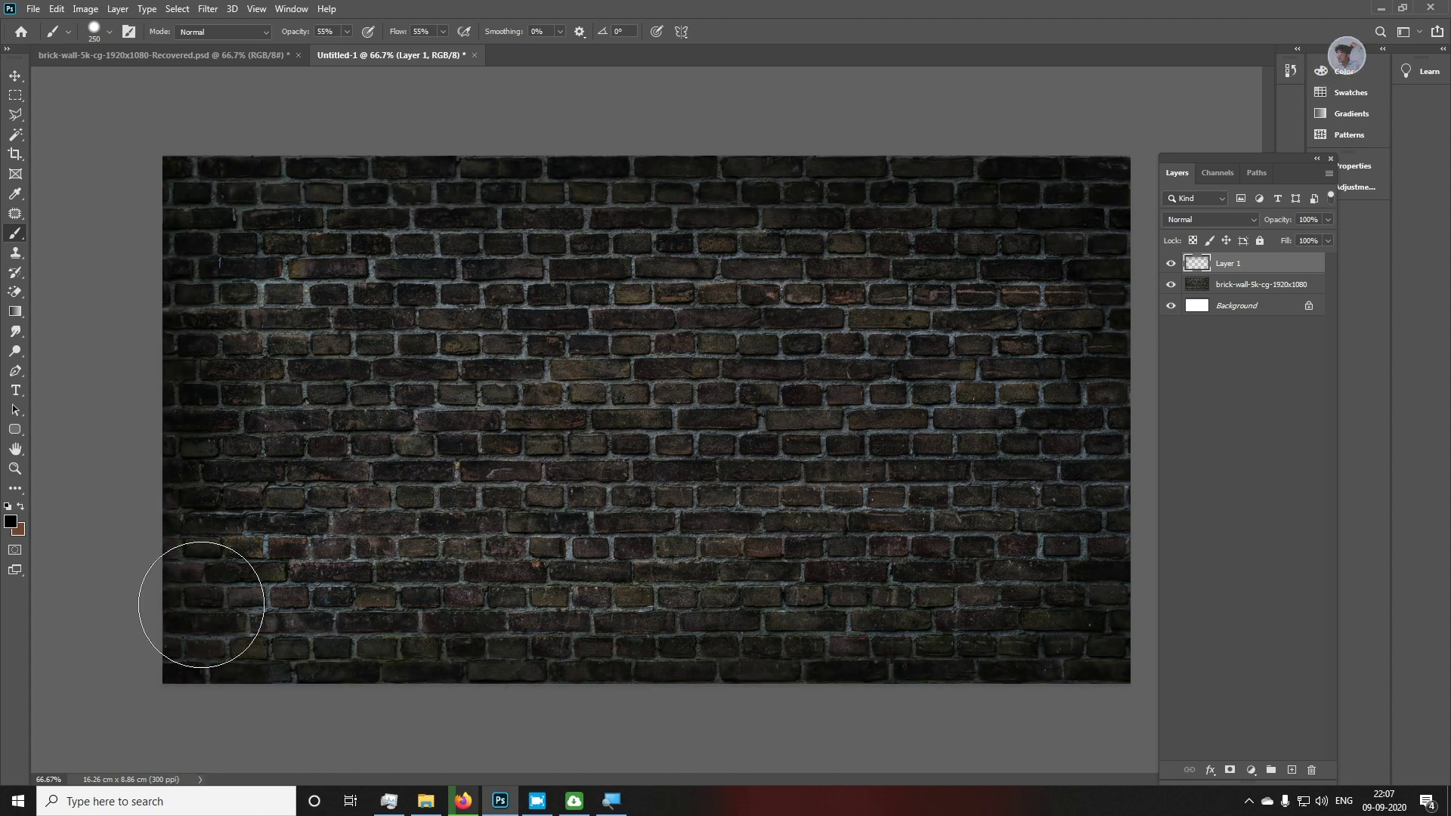
pyautogui.moveTo(158, 615)
pyautogui.mouseDown()
pyautogui.moveTo(472, 690)
pyautogui.moveTo(1023, 668)
pyautogui.moveTo(1189, 528)
pyautogui.mouseUp()
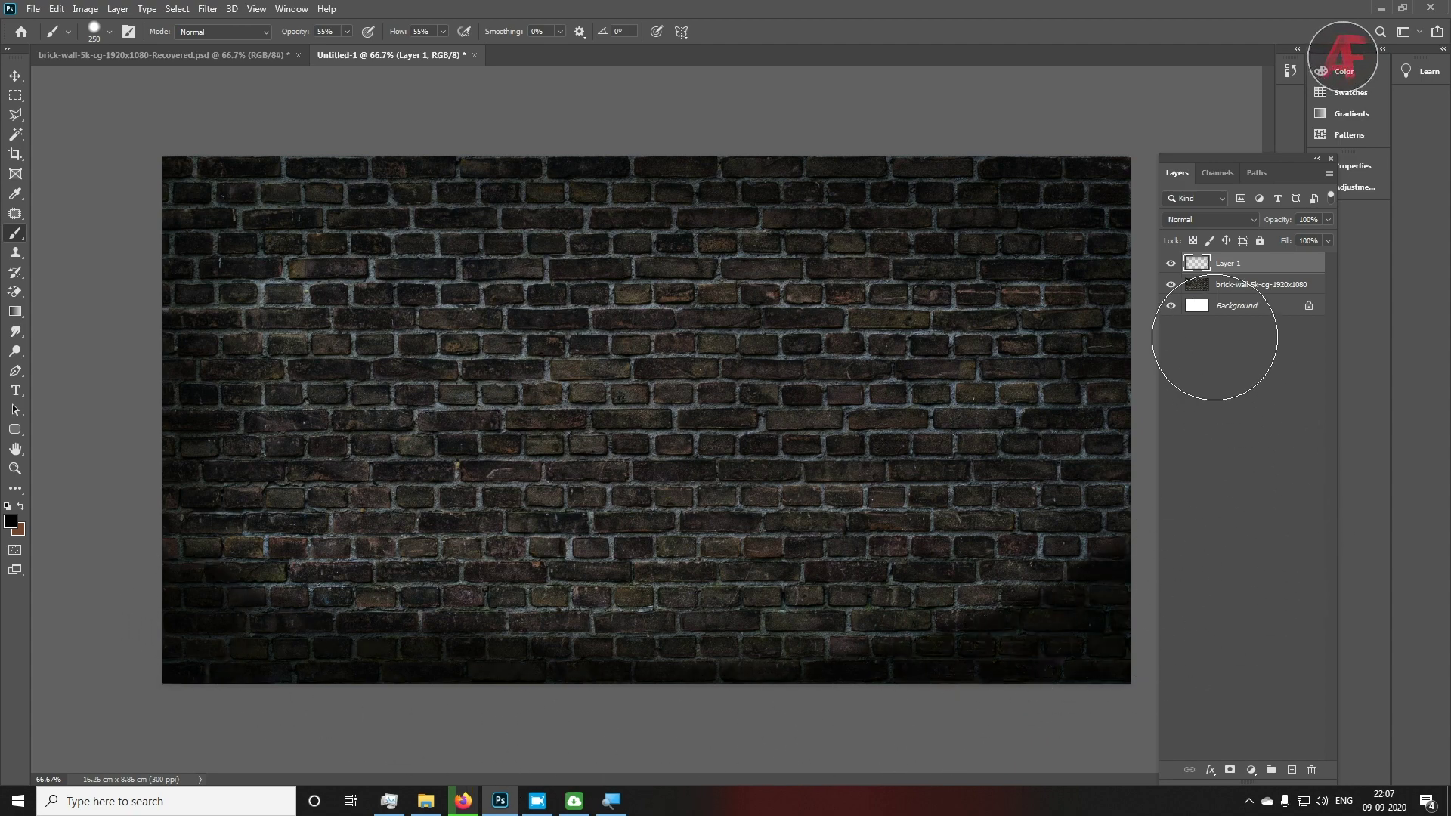
pyautogui.moveTo(1124, 193)
pyautogui.mouseDown()
pyautogui.moveTo(664, 101)
pyautogui.moveTo(260, 184)
pyautogui.moveTo(104, 279)
pyautogui.mouseUp()
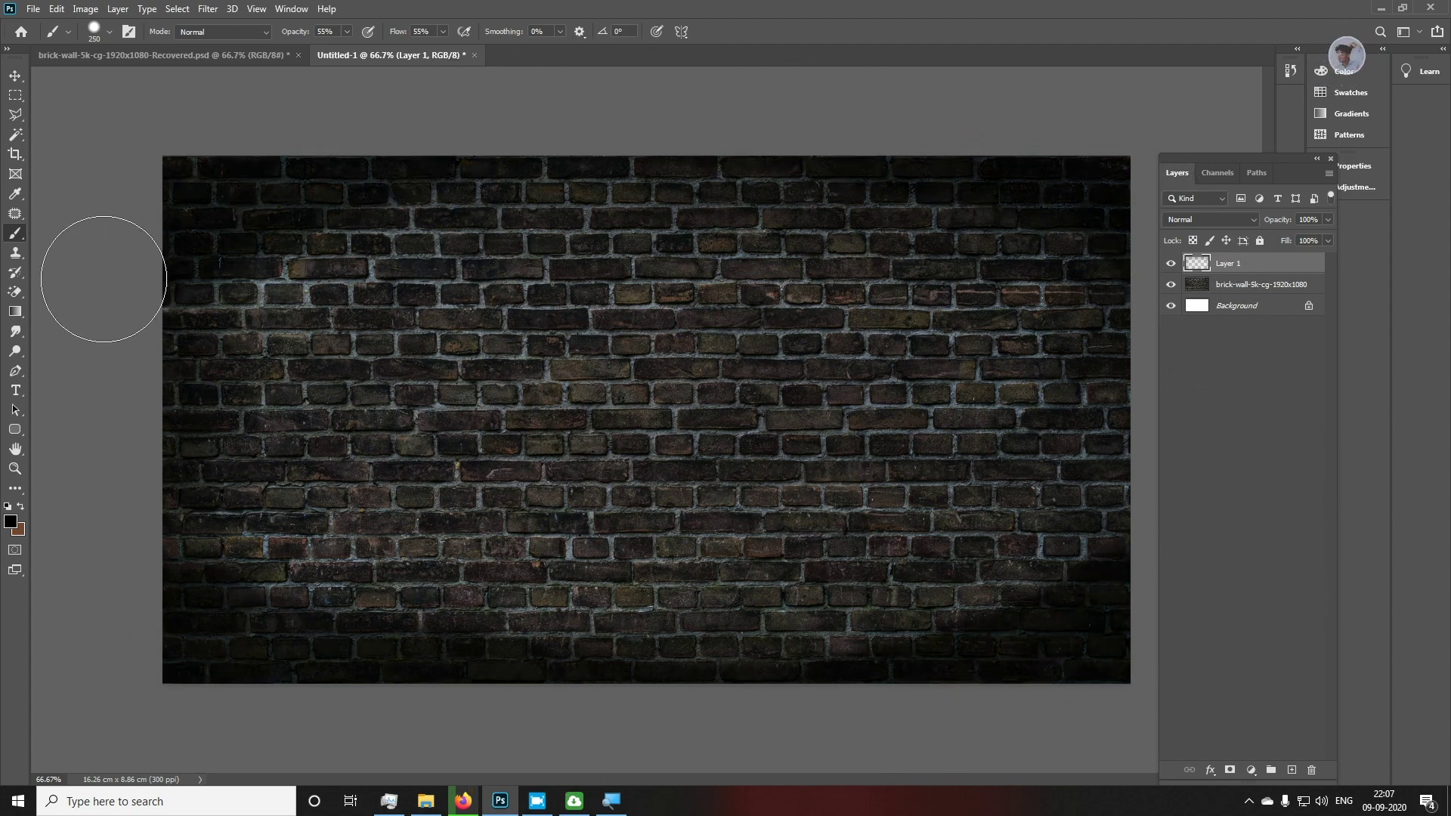
pyautogui.moveTo(1115, 224)
pyautogui.mouseDown()
pyautogui.moveTo(204, 130)
pyautogui.moveTo(135, 258)
pyautogui.mouseUp()
pyautogui.moveTo(196, 181); pyautogui.dragTo(259, 661)
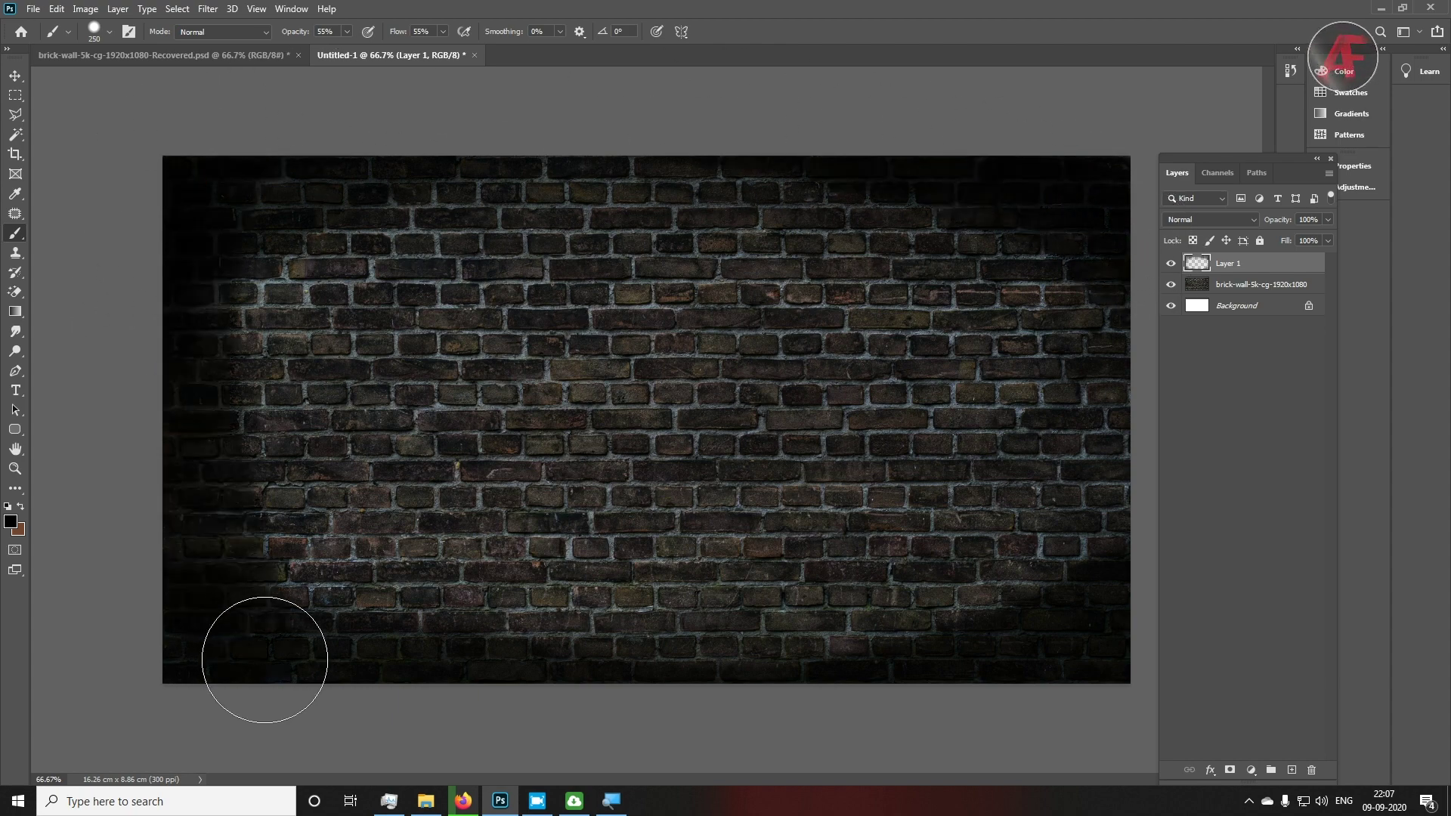
pyautogui.moveTo(1111, 201); pyautogui.dragTo(1062, 703)
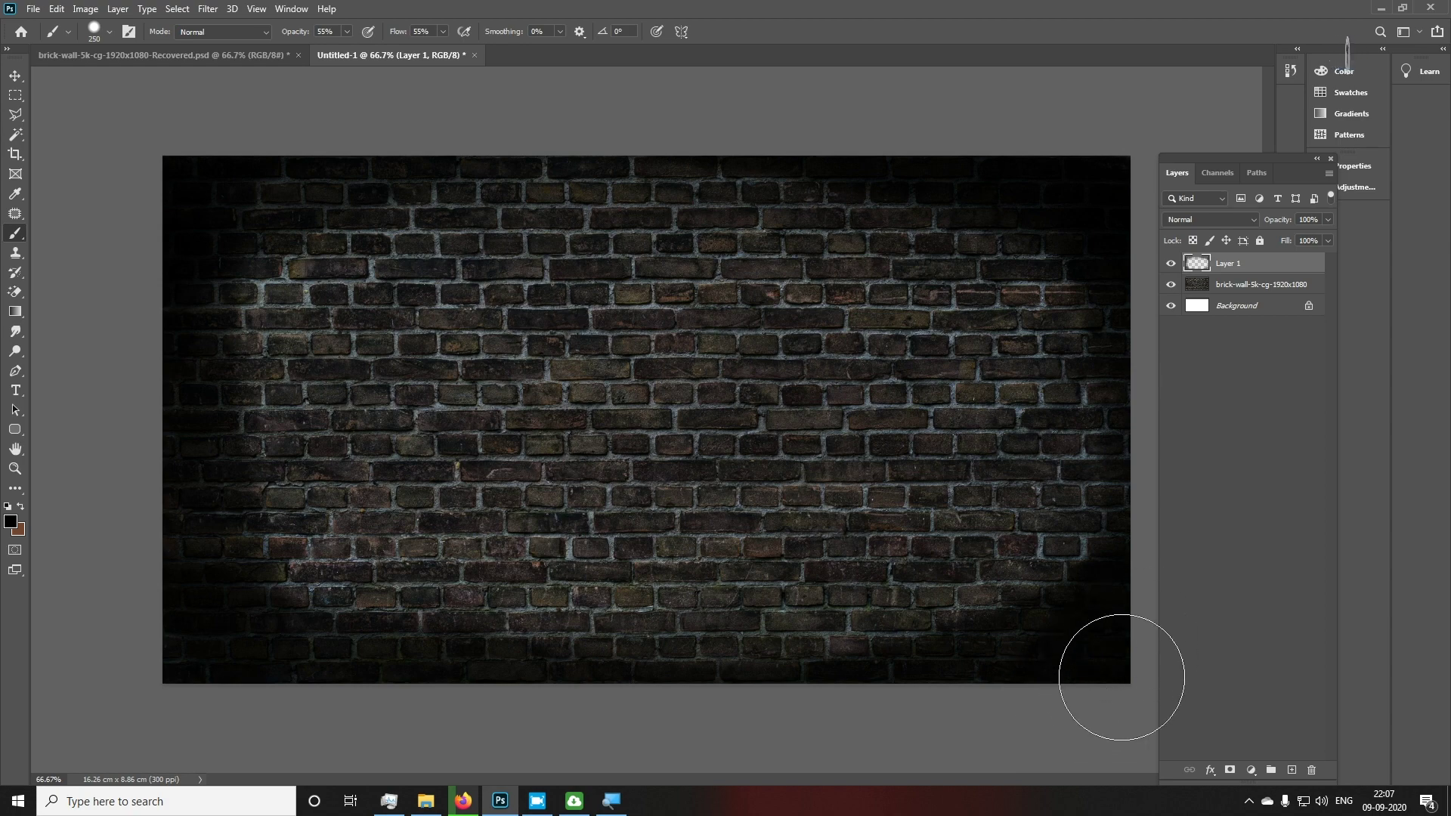
pyautogui.moveTo(253, 180)
pyautogui.mouseDown()
pyautogui.moveTo(853, 133)
pyautogui.moveTo(496, 117)
pyautogui.mouseUp()
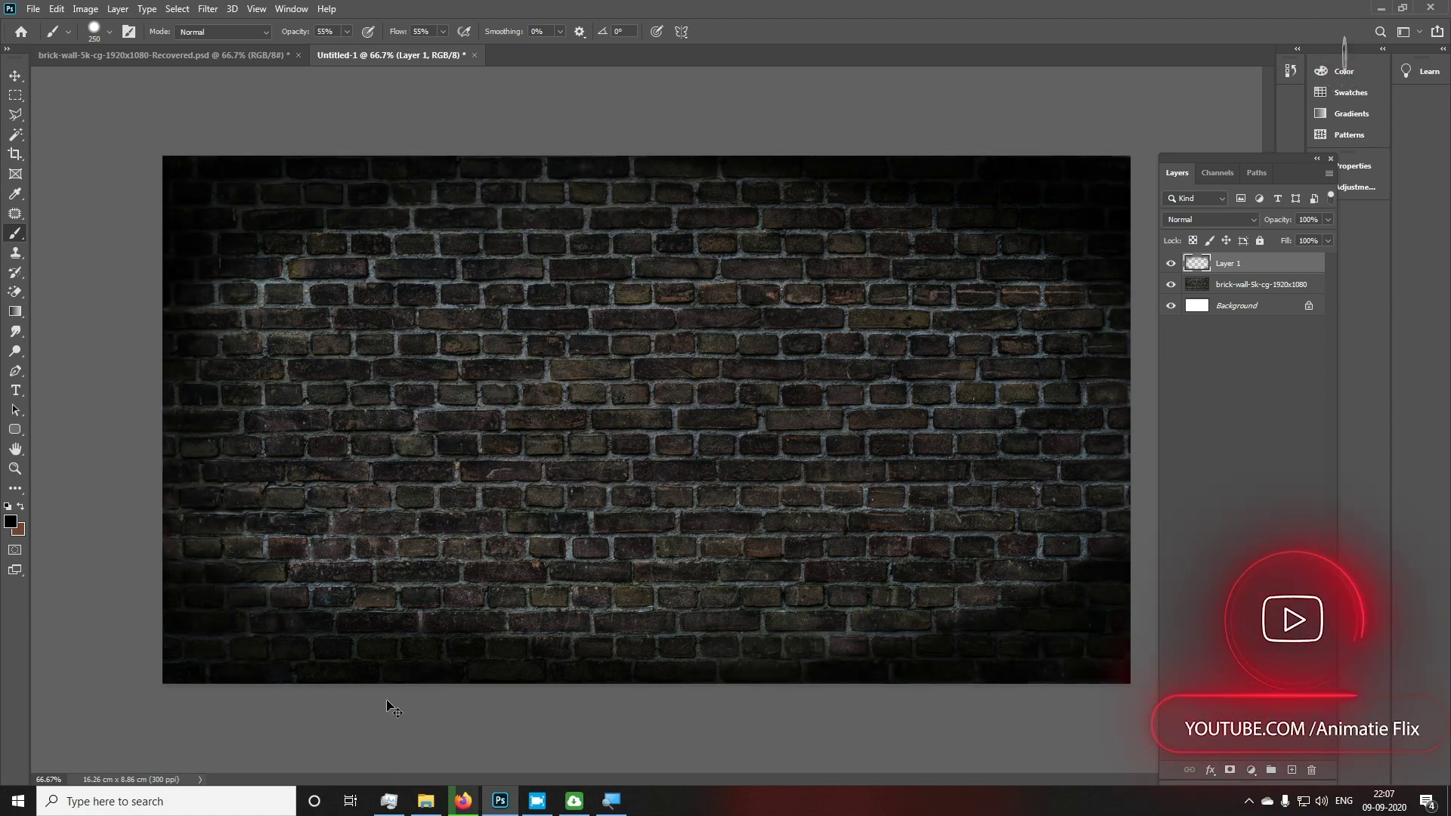
# Deepen the left, right, bottom and top edges to complete the dark vignette
pyautogui.click(208, 163)
pyautogui.moveTo(185, 334); pyautogui.dragTo(178, 560)
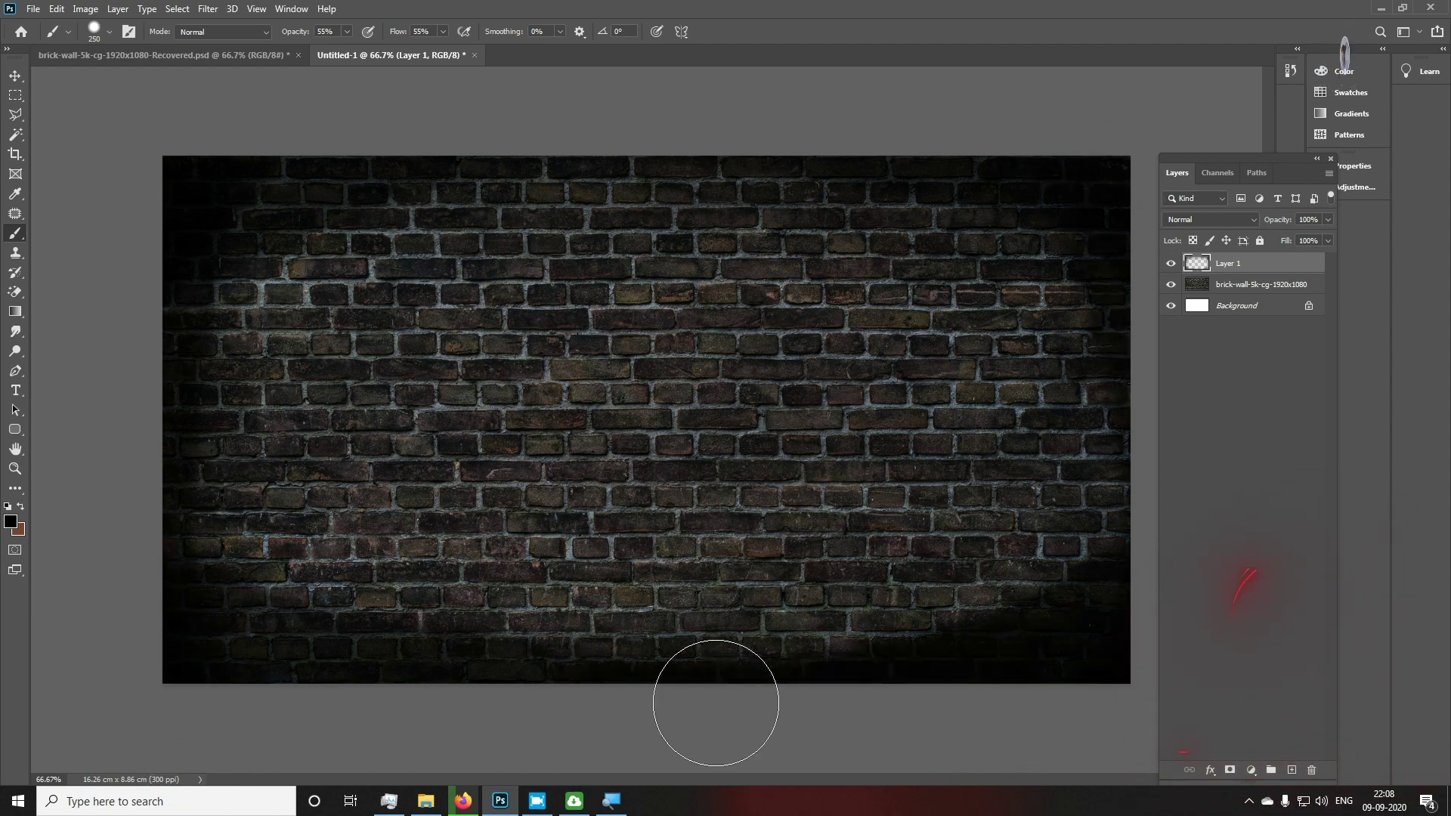
pyautogui.moveTo(105, 304); pyautogui.dragTo(195, 625)
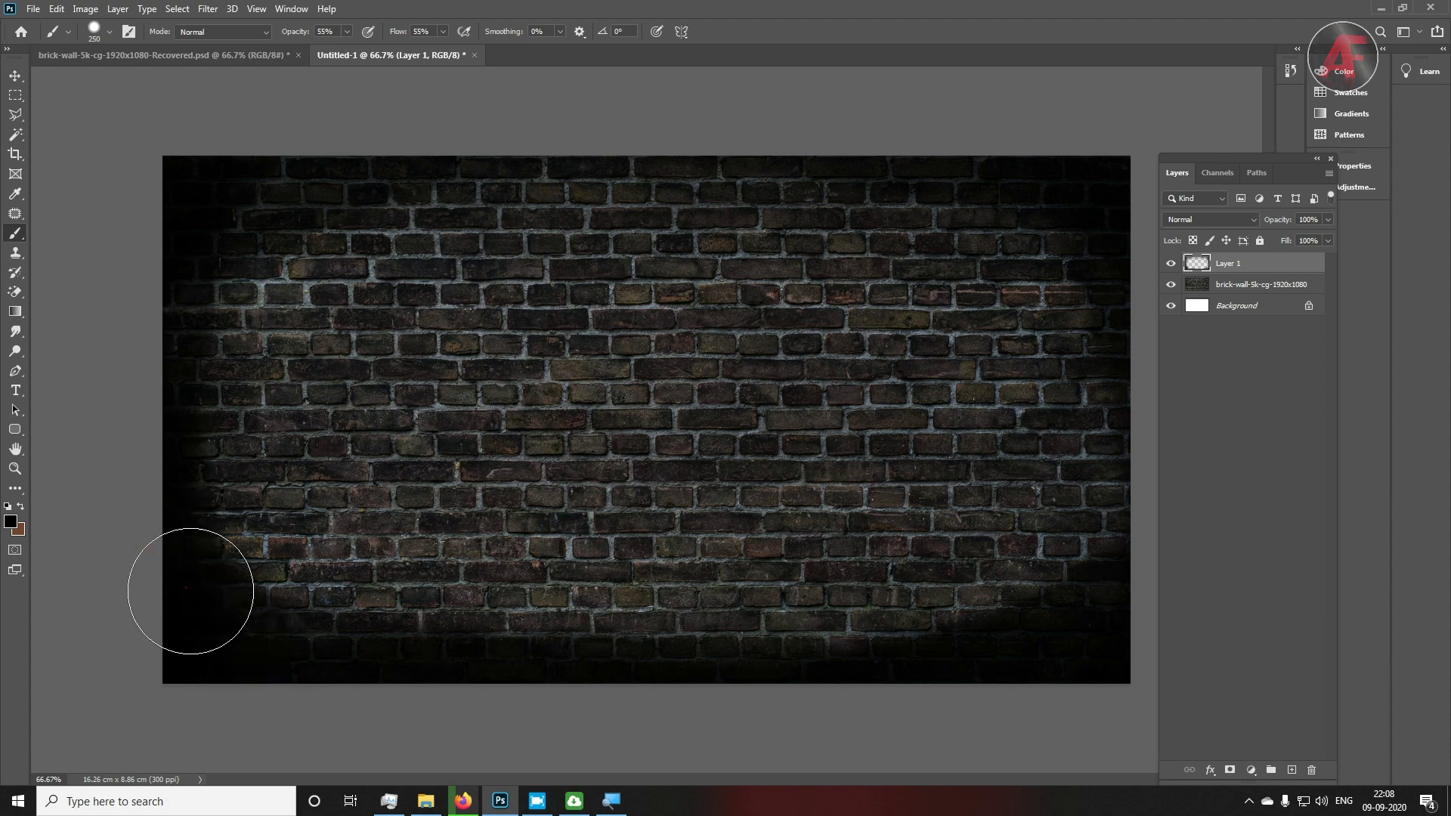
pyautogui.moveTo(81, 414); pyautogui.dragTo(152, 278)
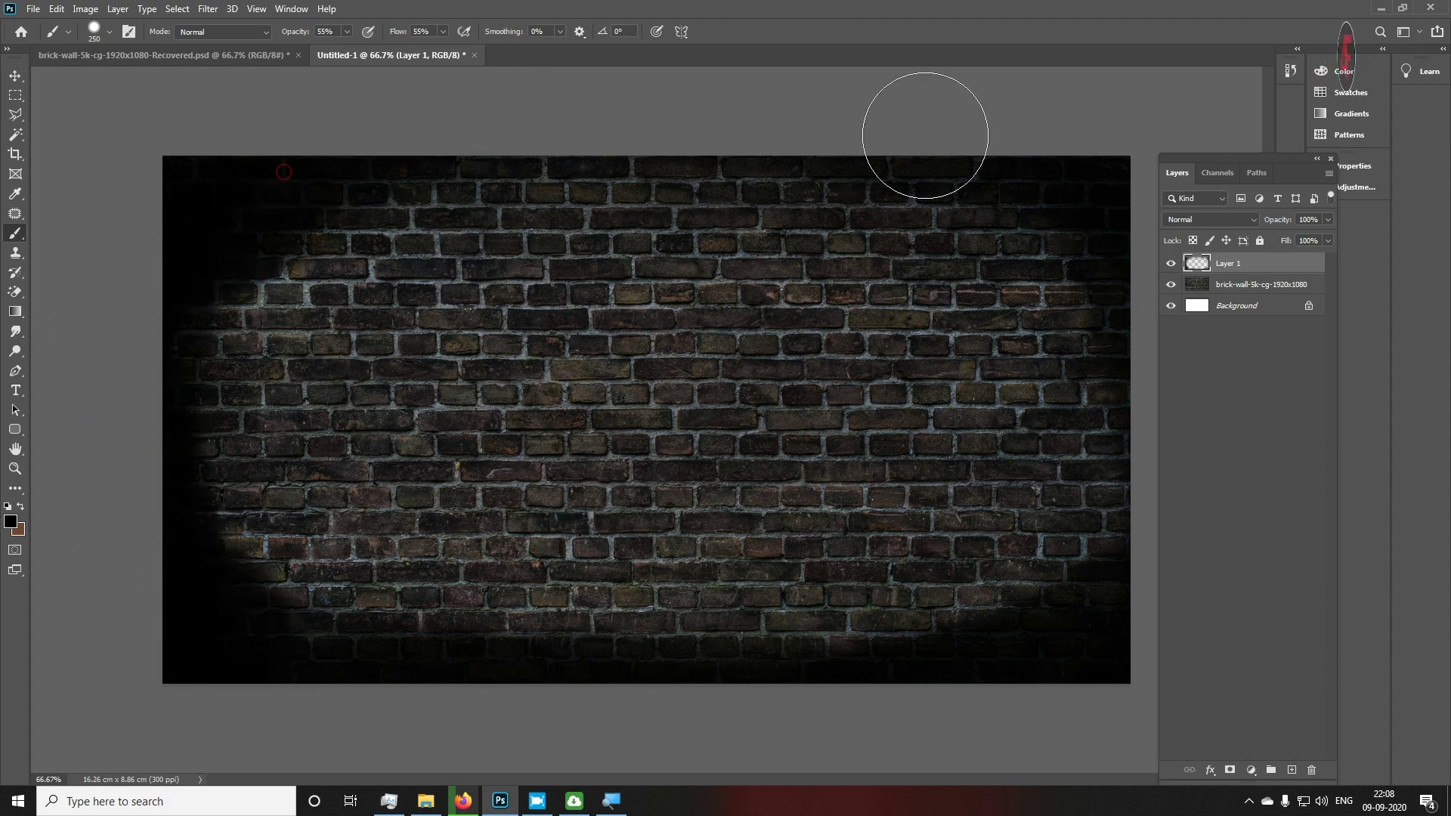
pyautogui.moveTo(1013, 181); pyautogui.dragTo(1069, 665)
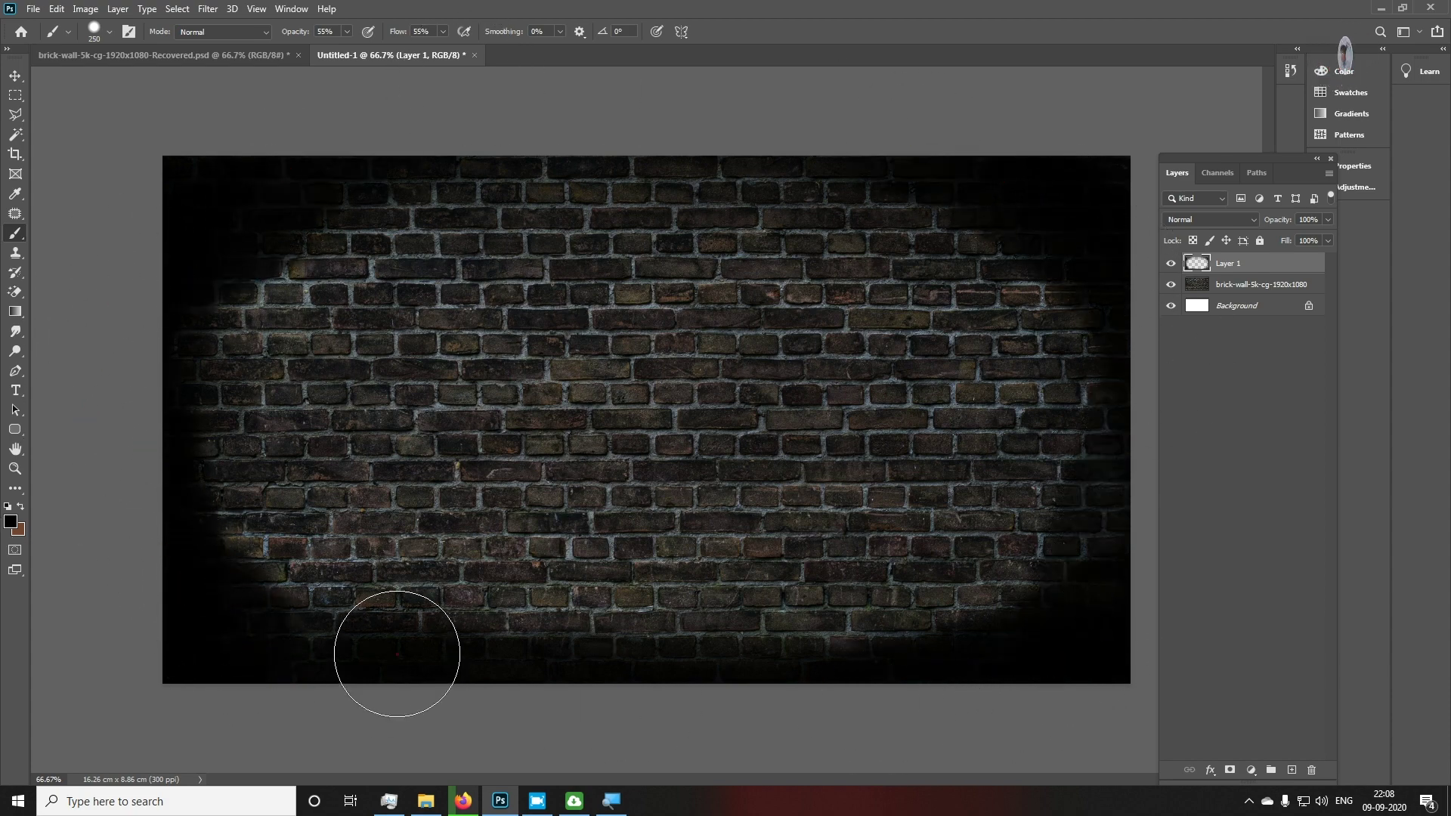
pyautogui.moveTo(324, 638); pyautogui.dragTo(680, 719)
pyautogui.moveTo(907, 691); pyautogui.dragTo(891, 388)
pyautogui.moveTo(497, 149)
pyautogui.mouseDown()
pyautogui.moveTo(350, 148)
pyautogui.moveTo(719, 123)
pyautogui.mouseUp()
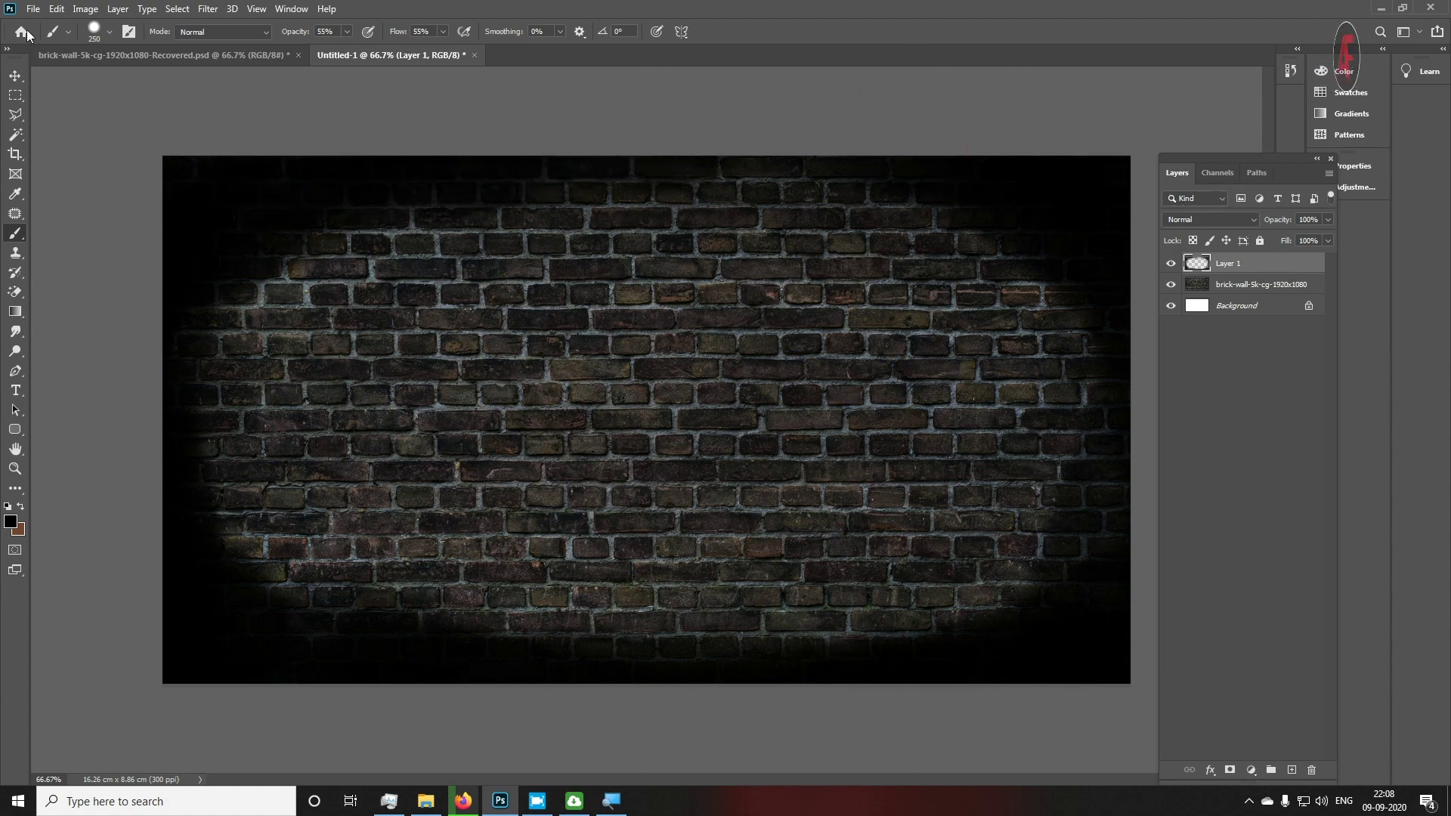
pyautogui.click(13, 74)
pyautogui.click(123, 123)
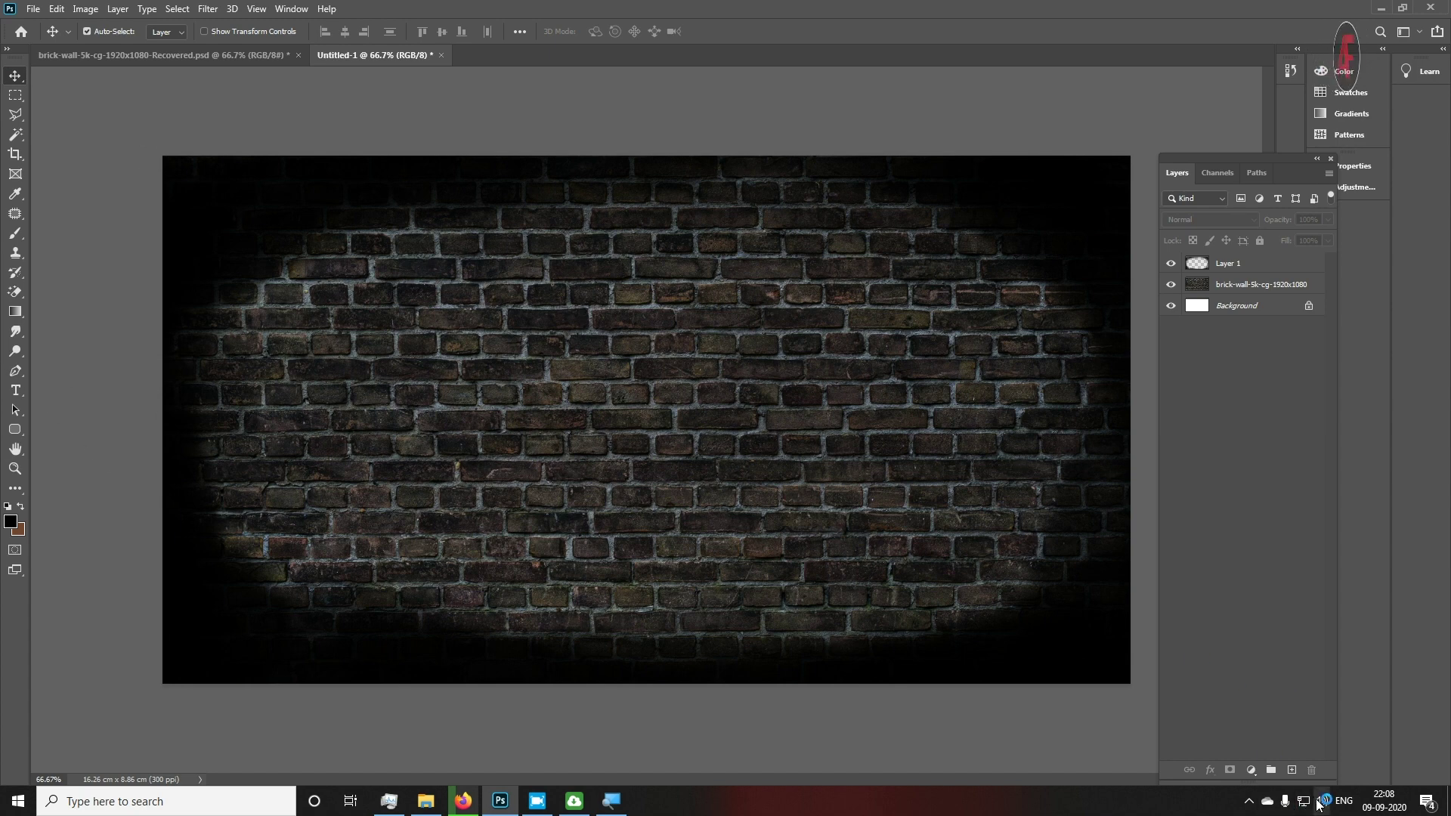
# On a new layer, draw a wide rounded rectangle across the middle of the wall
pyautogui.click(1292, 770)
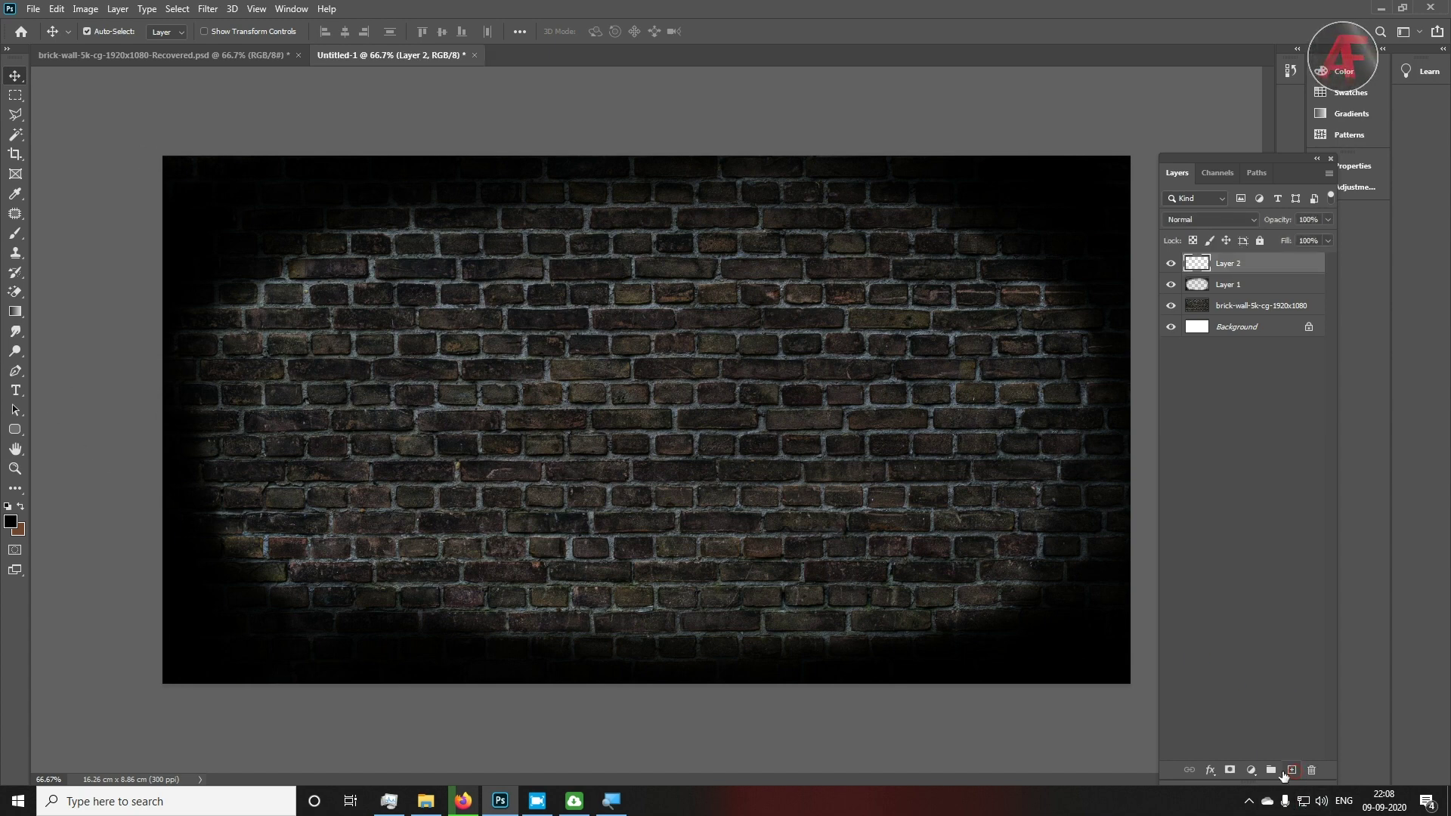
pyautogui.click(15, 434)
pyautogui.rightClick(12, 432)
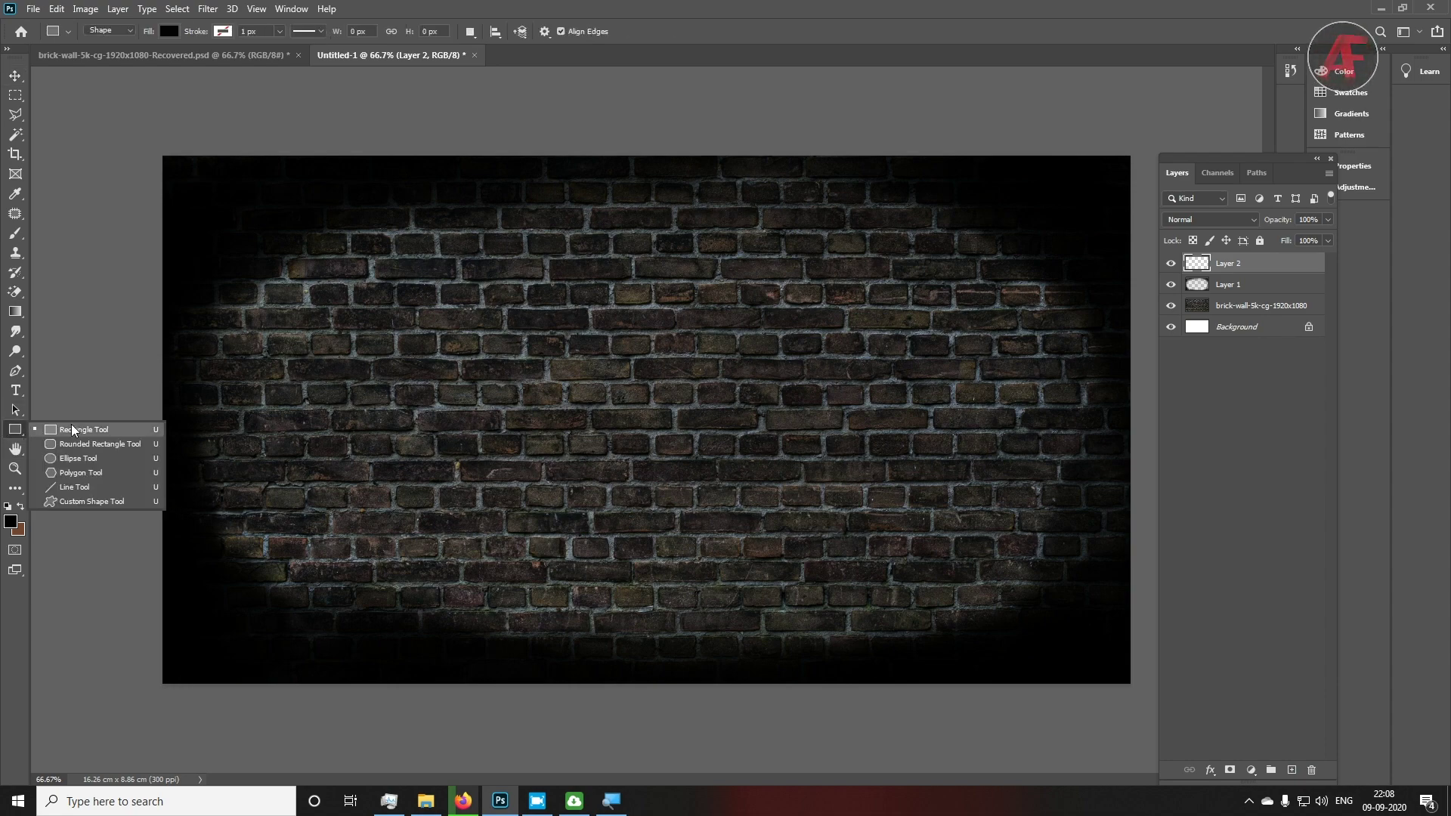
pyautogui.click(85, 442)
pyautogui.moveTo(340, 326); pyautogui.dragTo(998, 545)
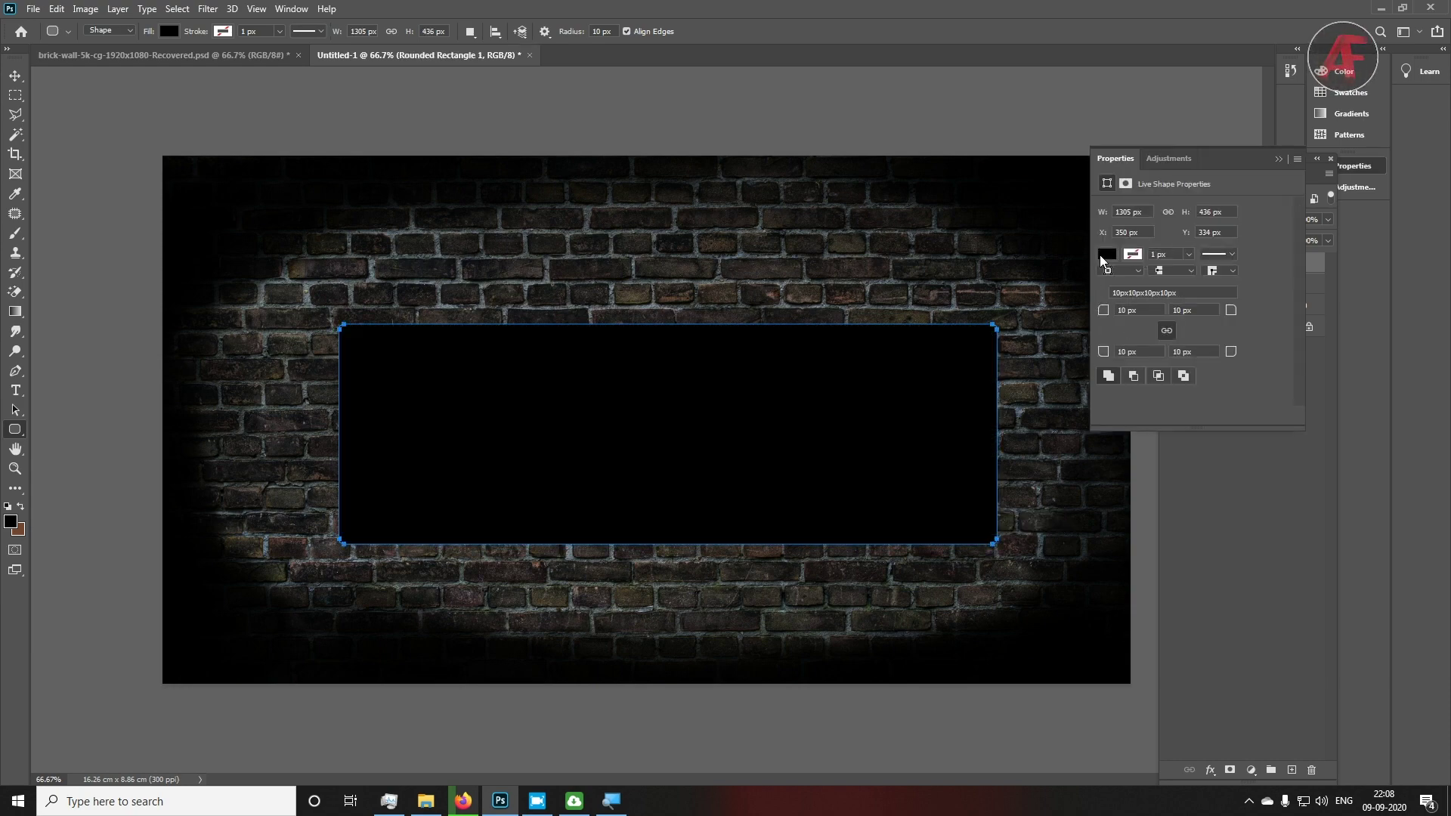
# Give the rectangle no fill and a white 10 px stroke
pyautogui.click(1106, 254)
pyautogui.click(1114, 283)
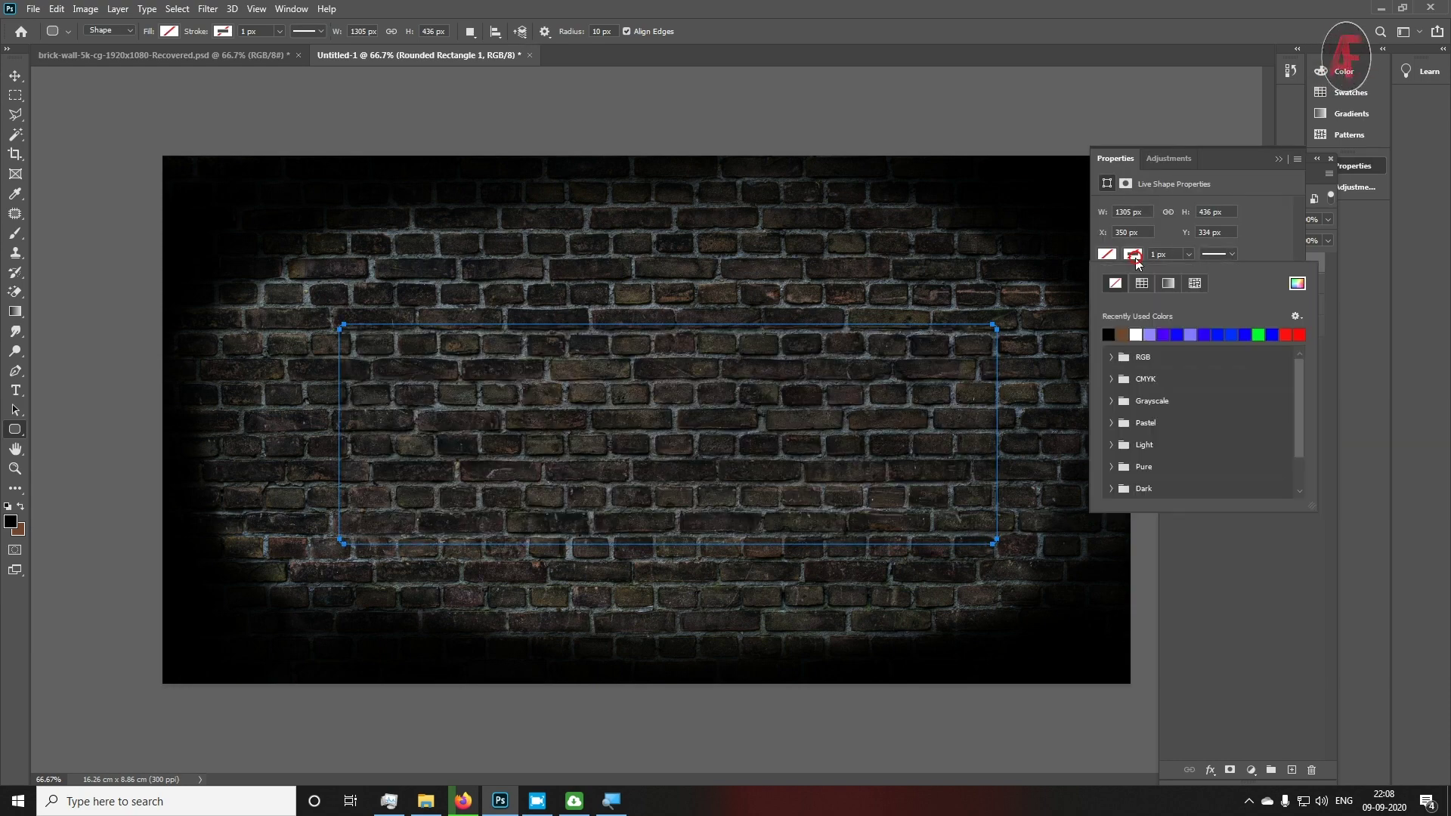
pyautogui.click(1136, 334)
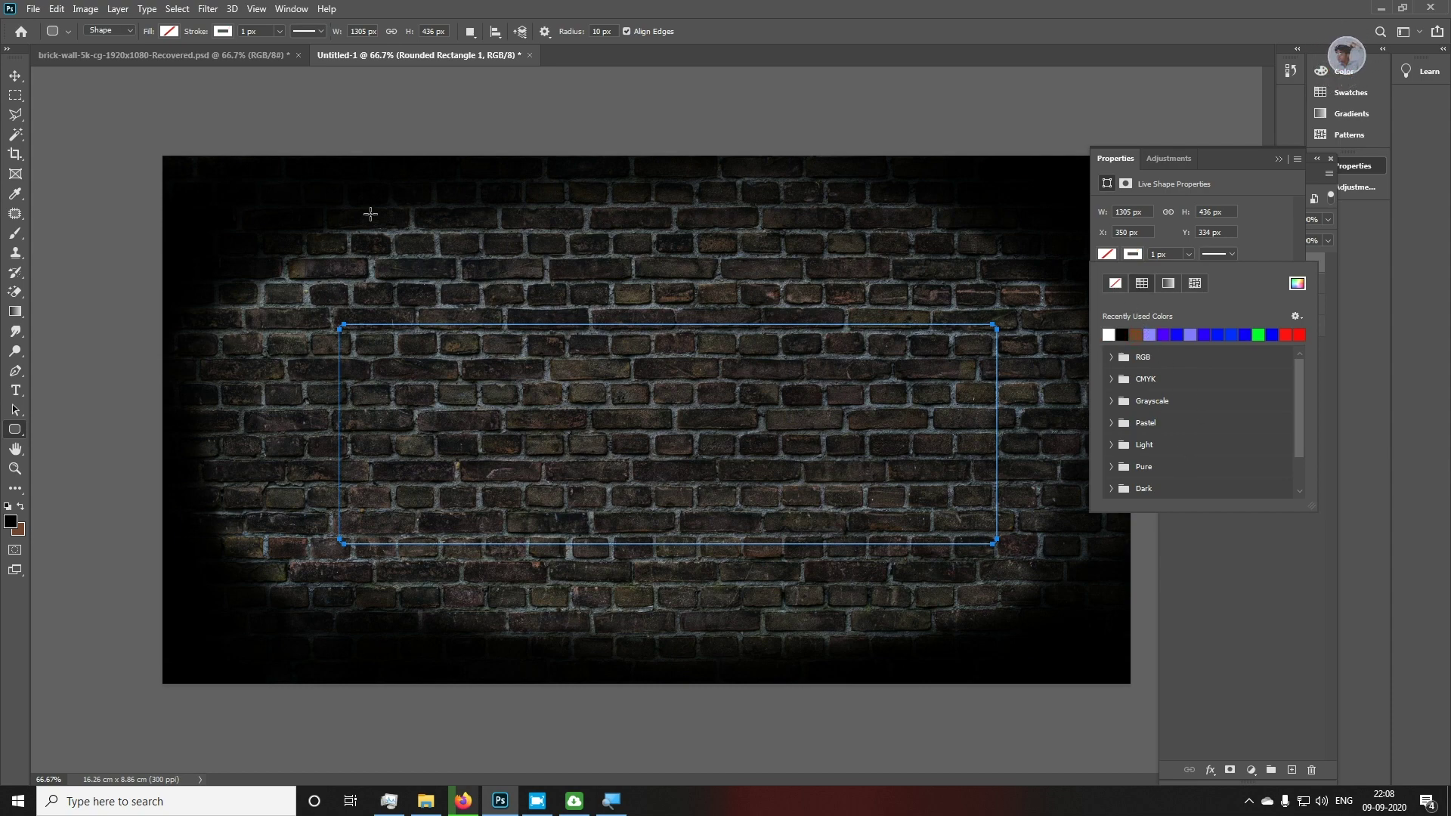
pyautogui.click(1189, 254)
pyautogui.moveTo(1185, 270); pyautogui.dragTo(1184, 271)
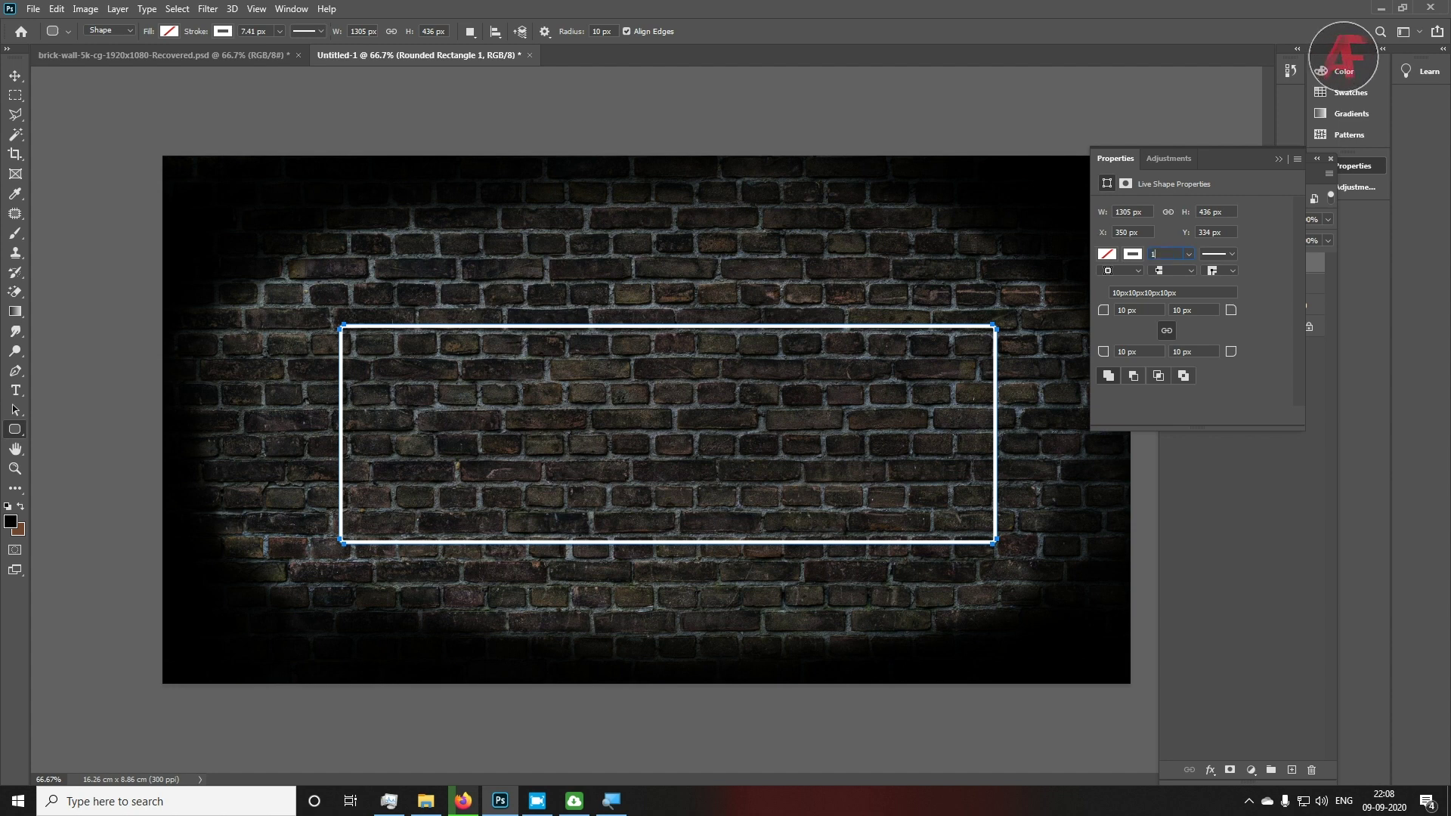
pyautogui.write('0 px')
pyautogui.press('Return')
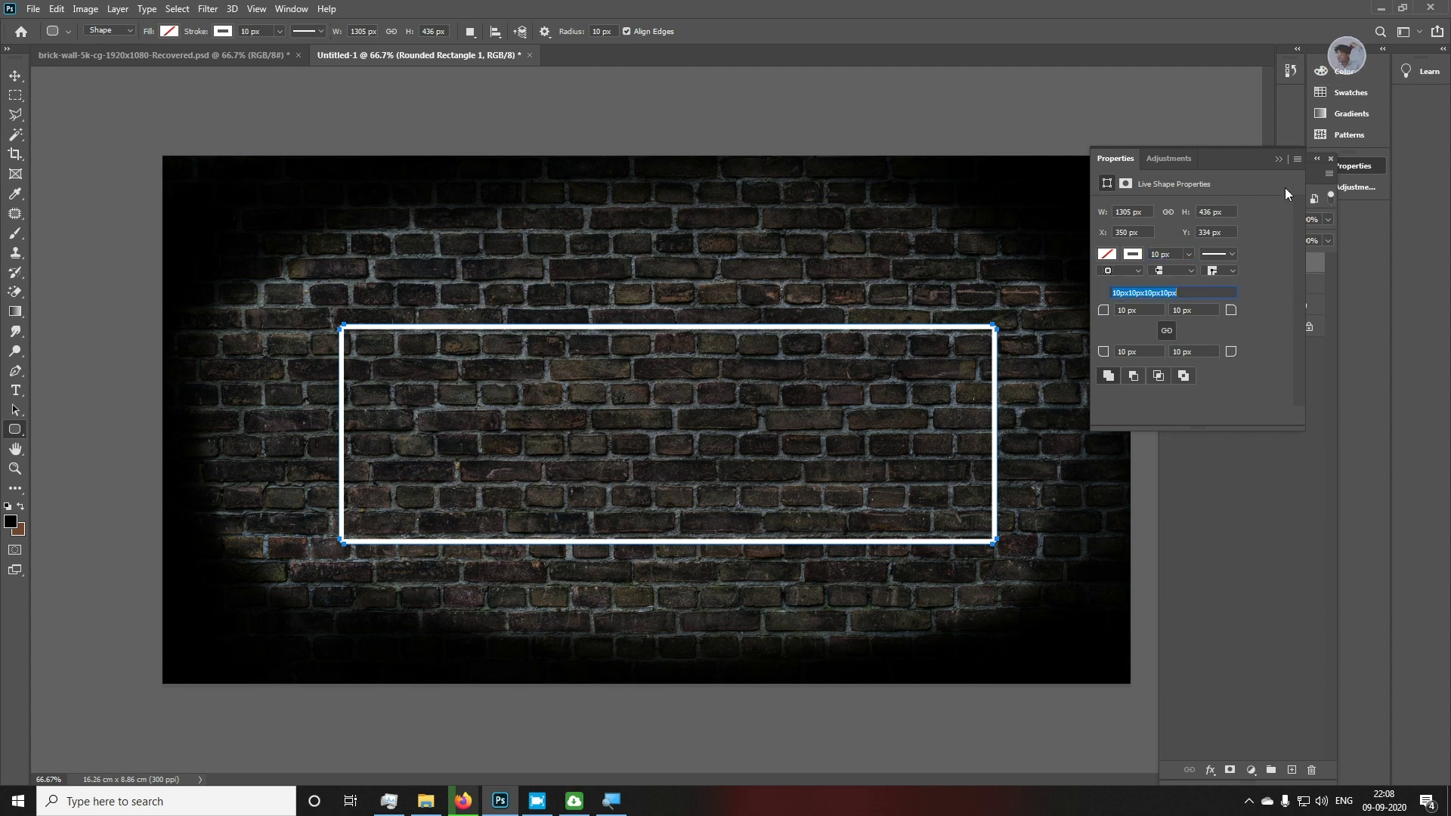
pyautogui.click(1279, 159)
pyautogui.click(15, 75)
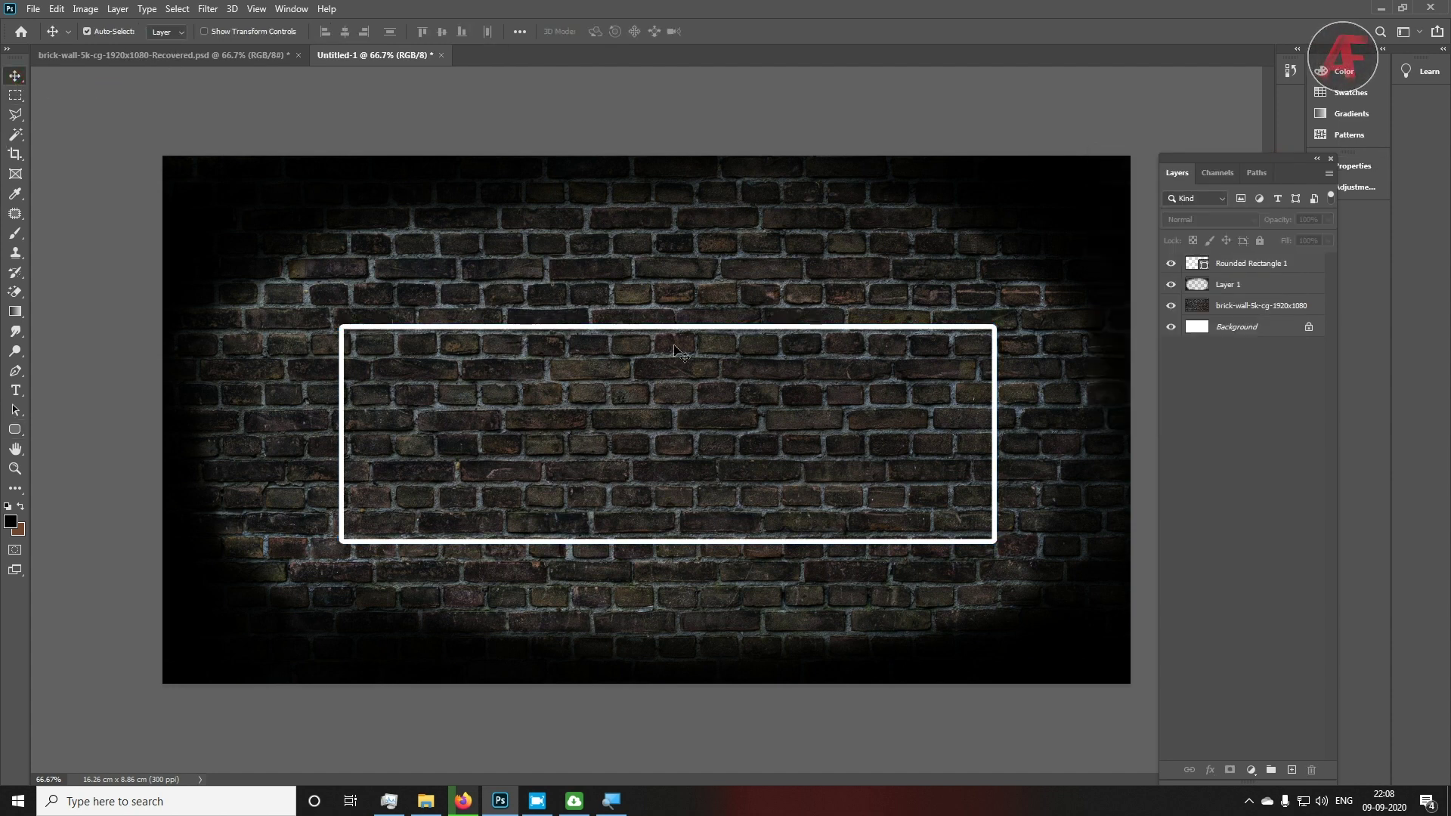
# Drag the Rounded Rectangle 1 frame up and left, then nudge it left with the arrow key
pyautogui.moveTo(670, 326); pyautogui.dragTo(650, 311)
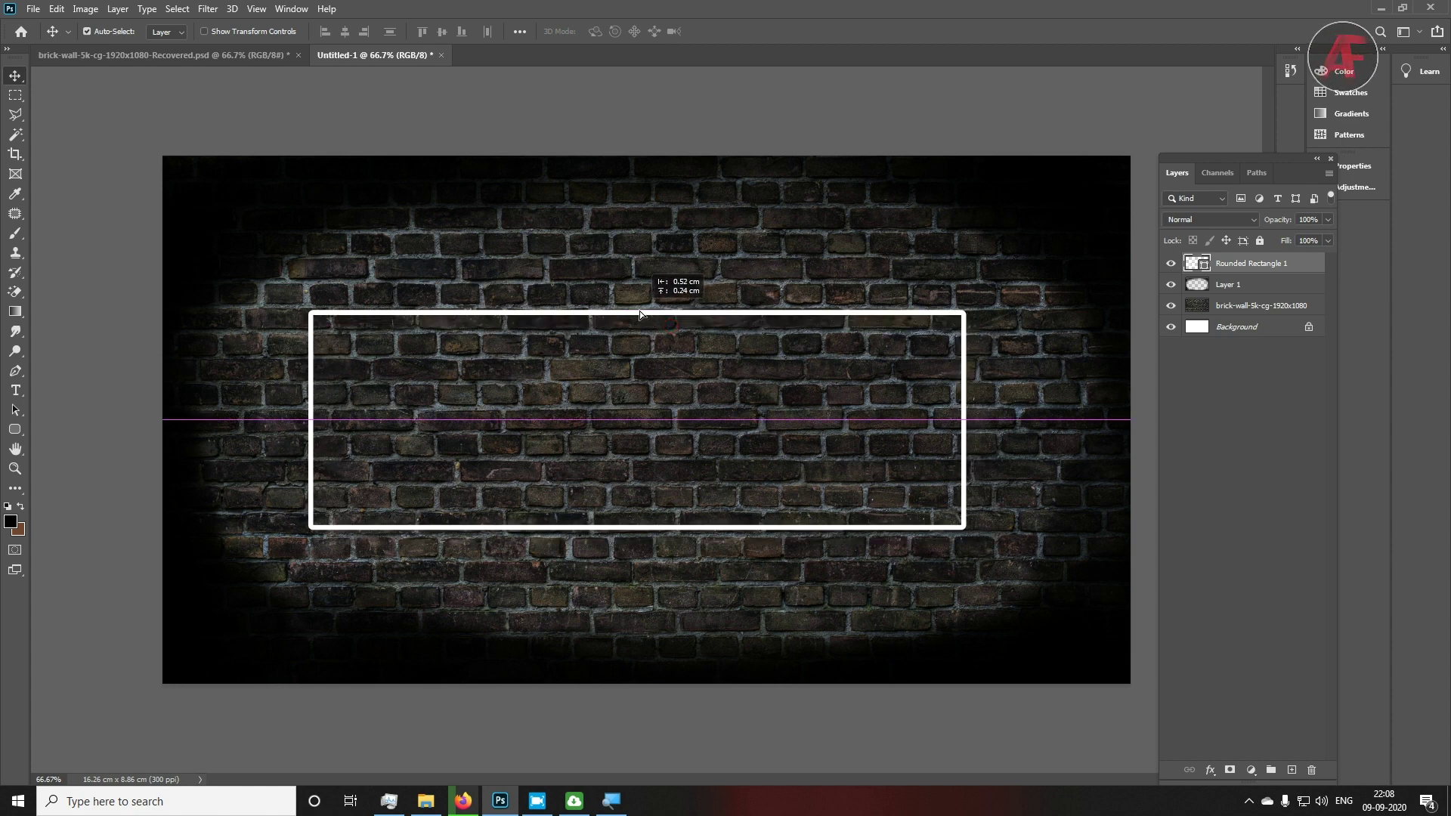
pyautogui.moveTo(650, 311); pyautogui.dragTo(660, 316)
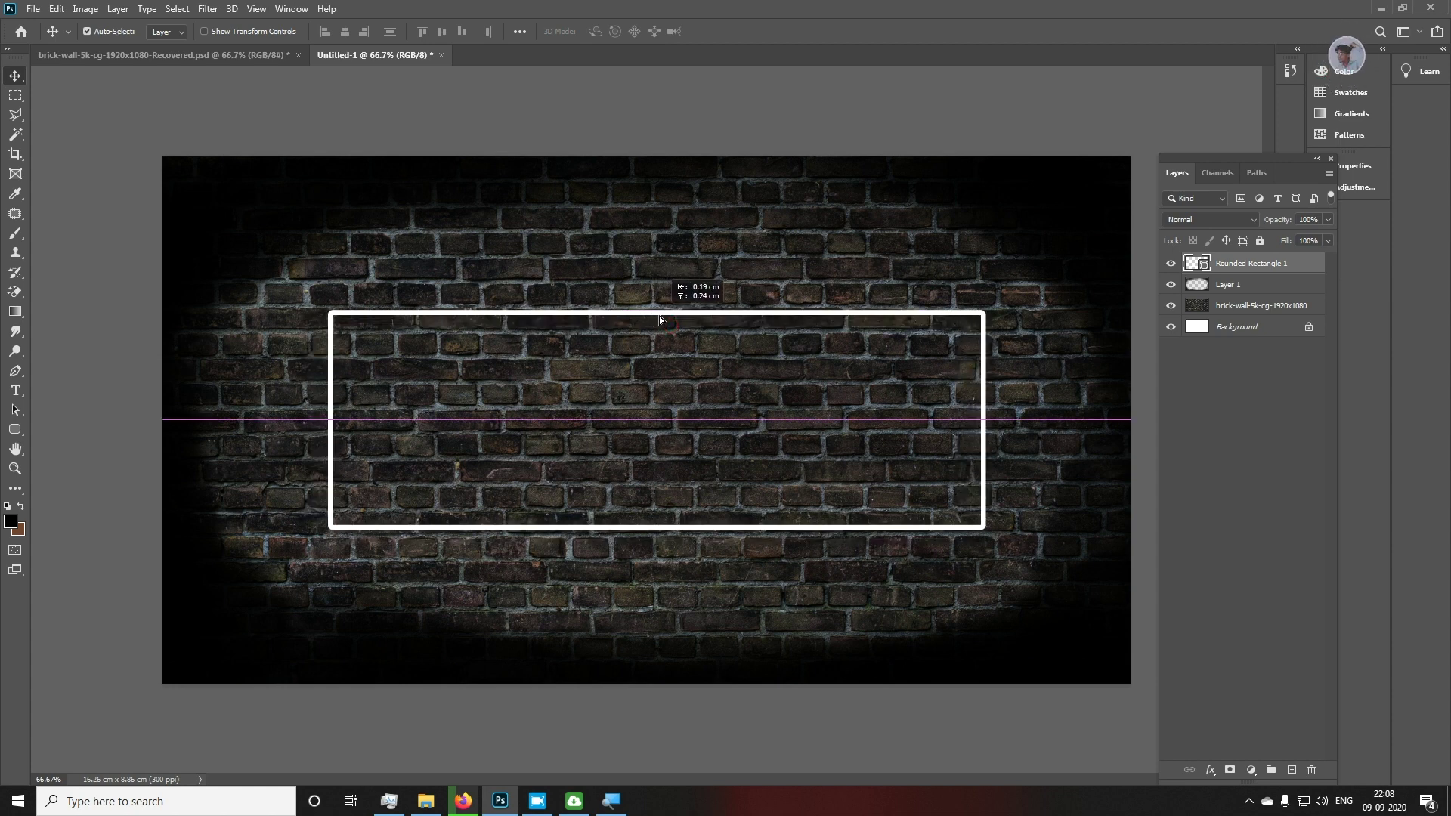
pyautogui.moveTo(688, 533); pyautogui.dragTo(691, 535)
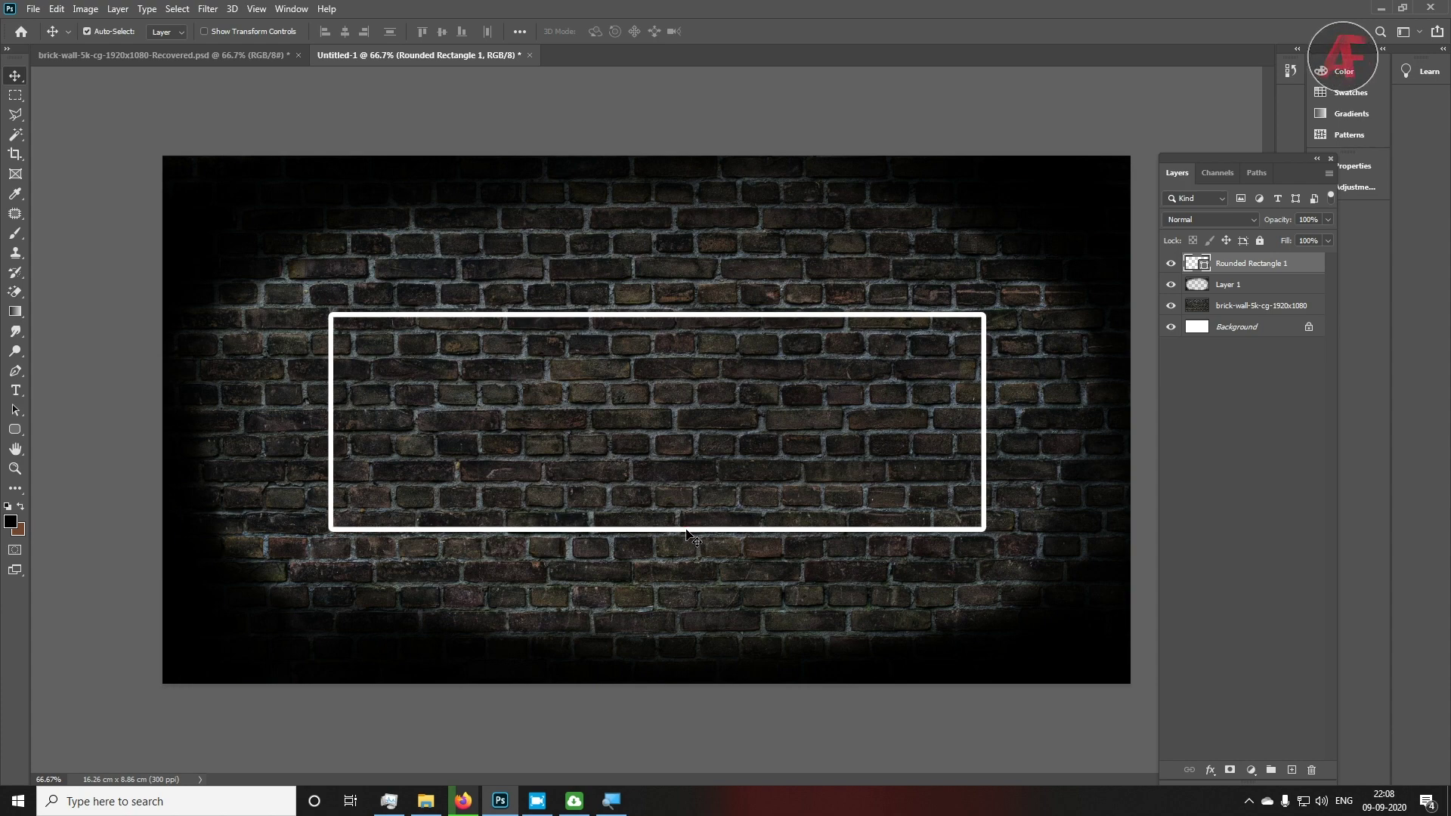
pyautogui.press('Left')
pyautogui.press('Left')
pyautogui.press('Left')
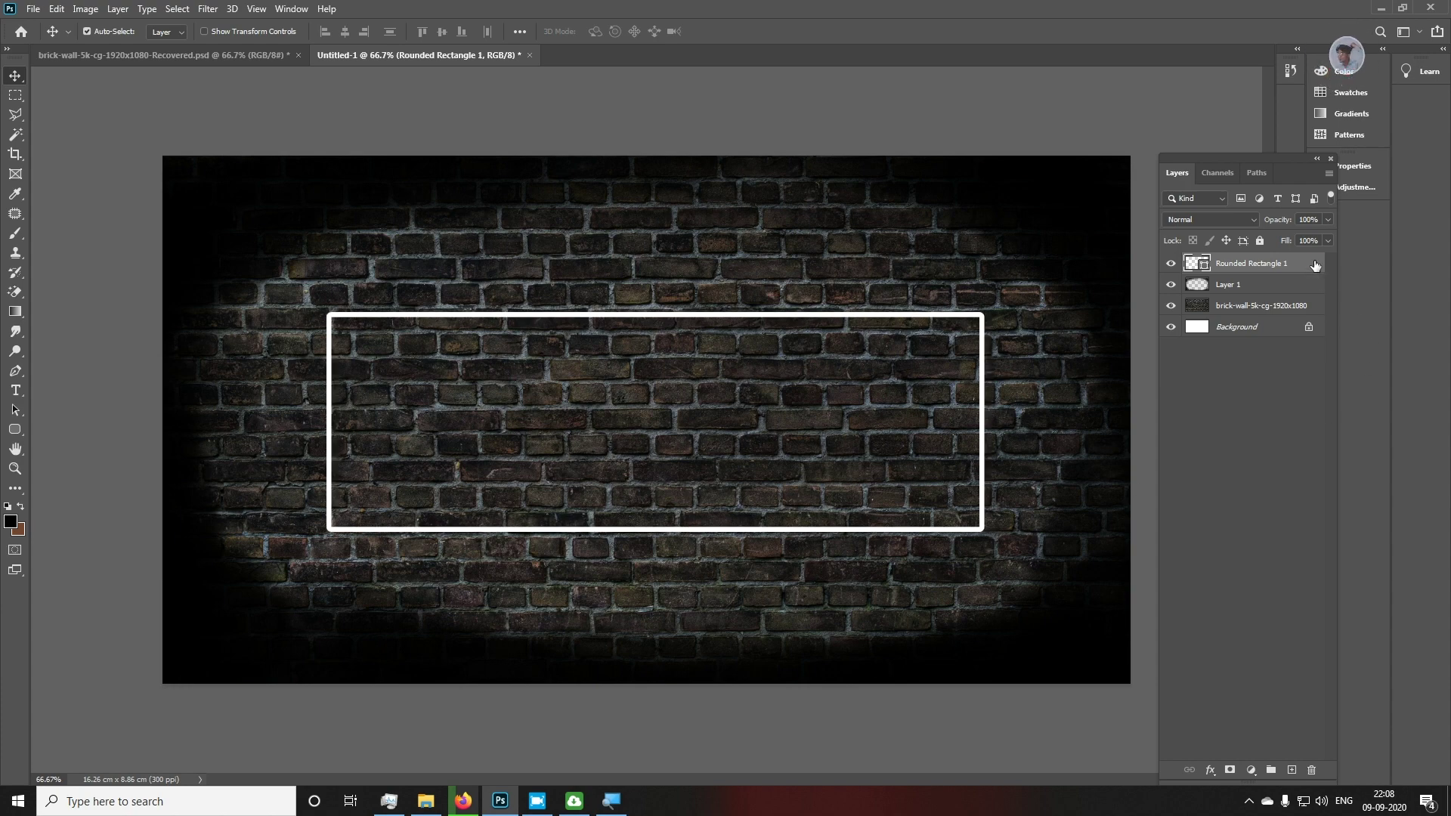
# Add a deep-blue Linear Light drop shadow at 60% opacity, size 250, to the rectangle
pyautogui.doubleClick(1314, 262)
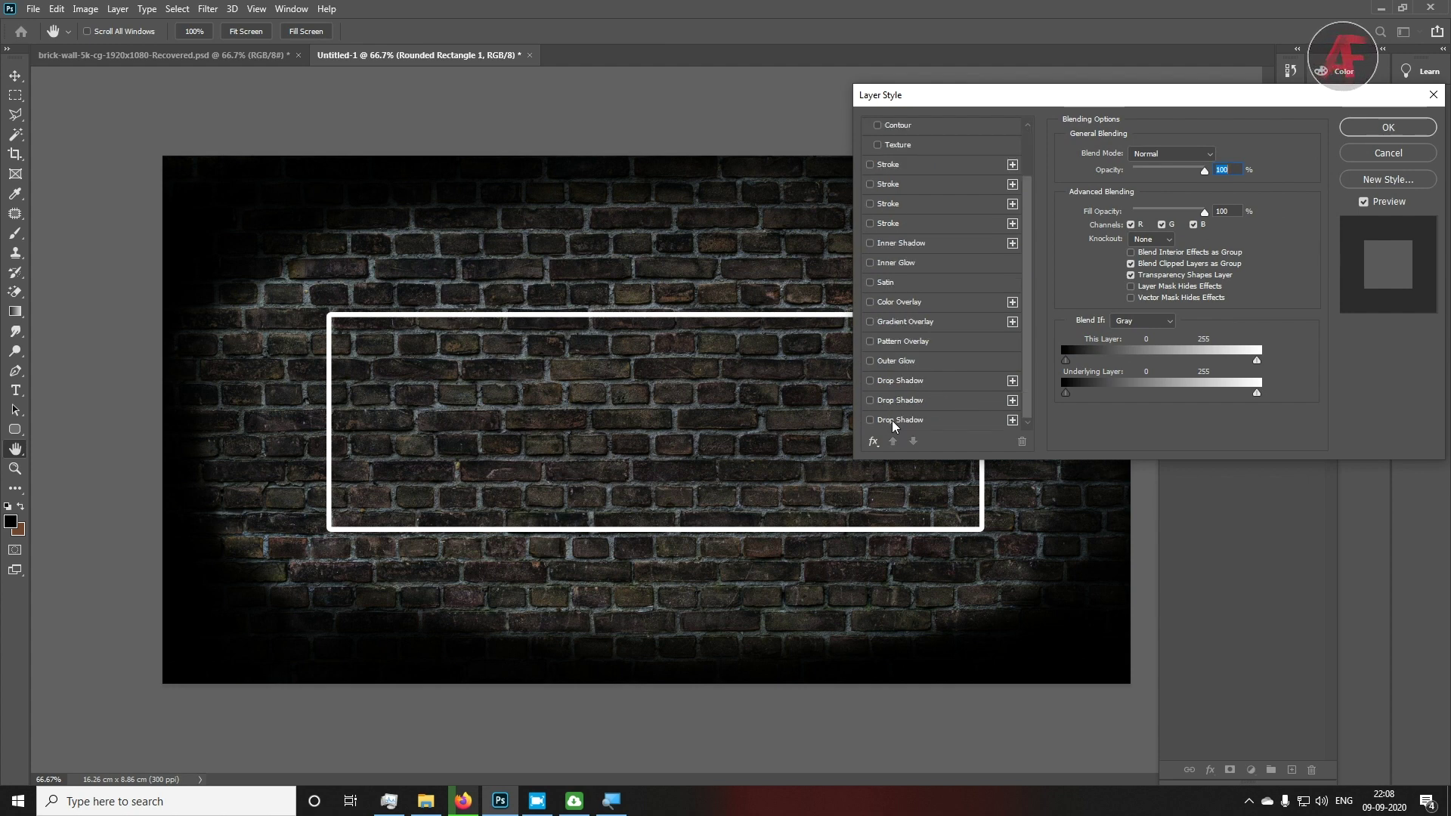
pyautogui.click(898, 421)
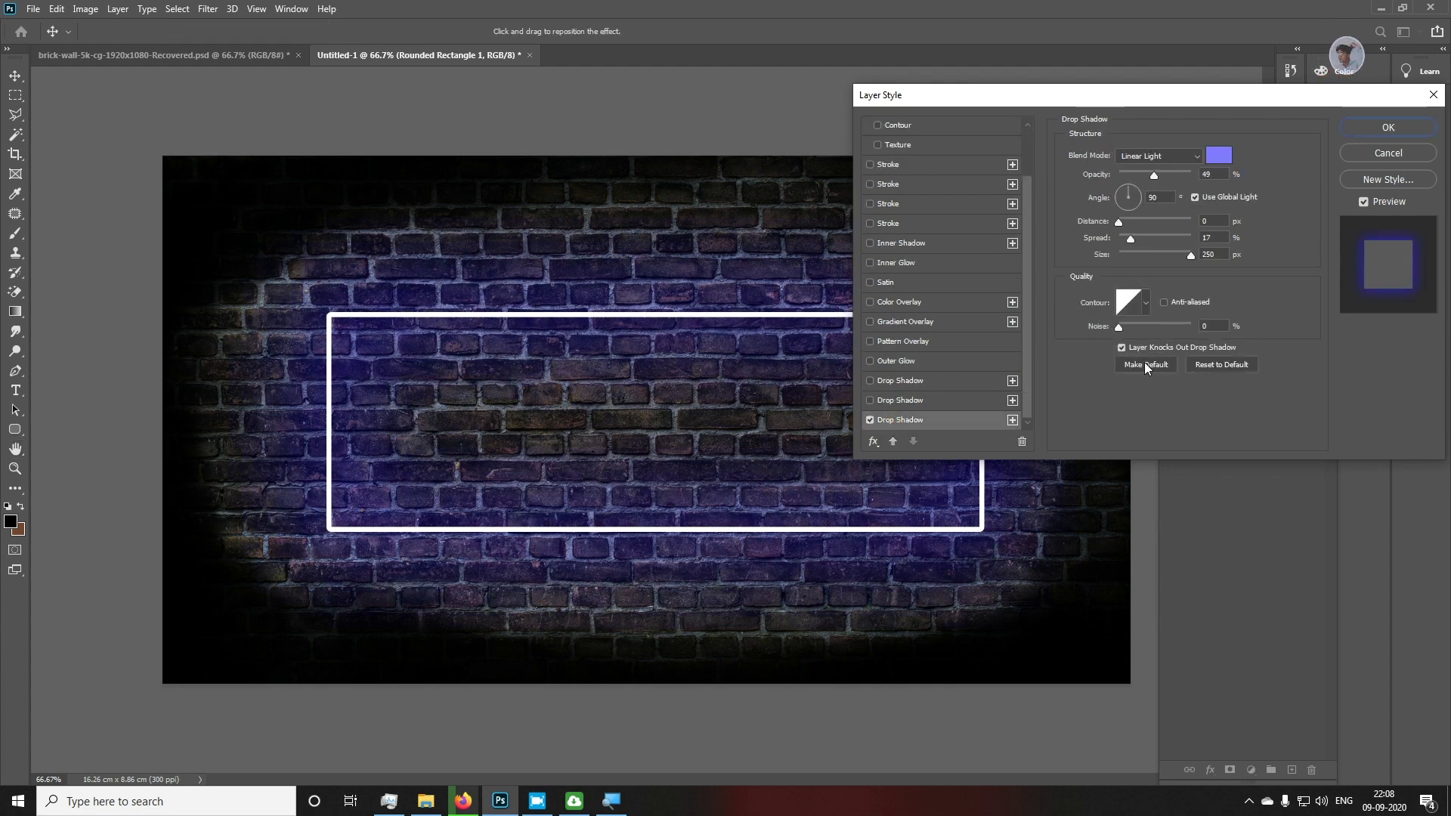
pyautogui.moveTo(1134, 108); pyautogui.dragTo(370, 209)
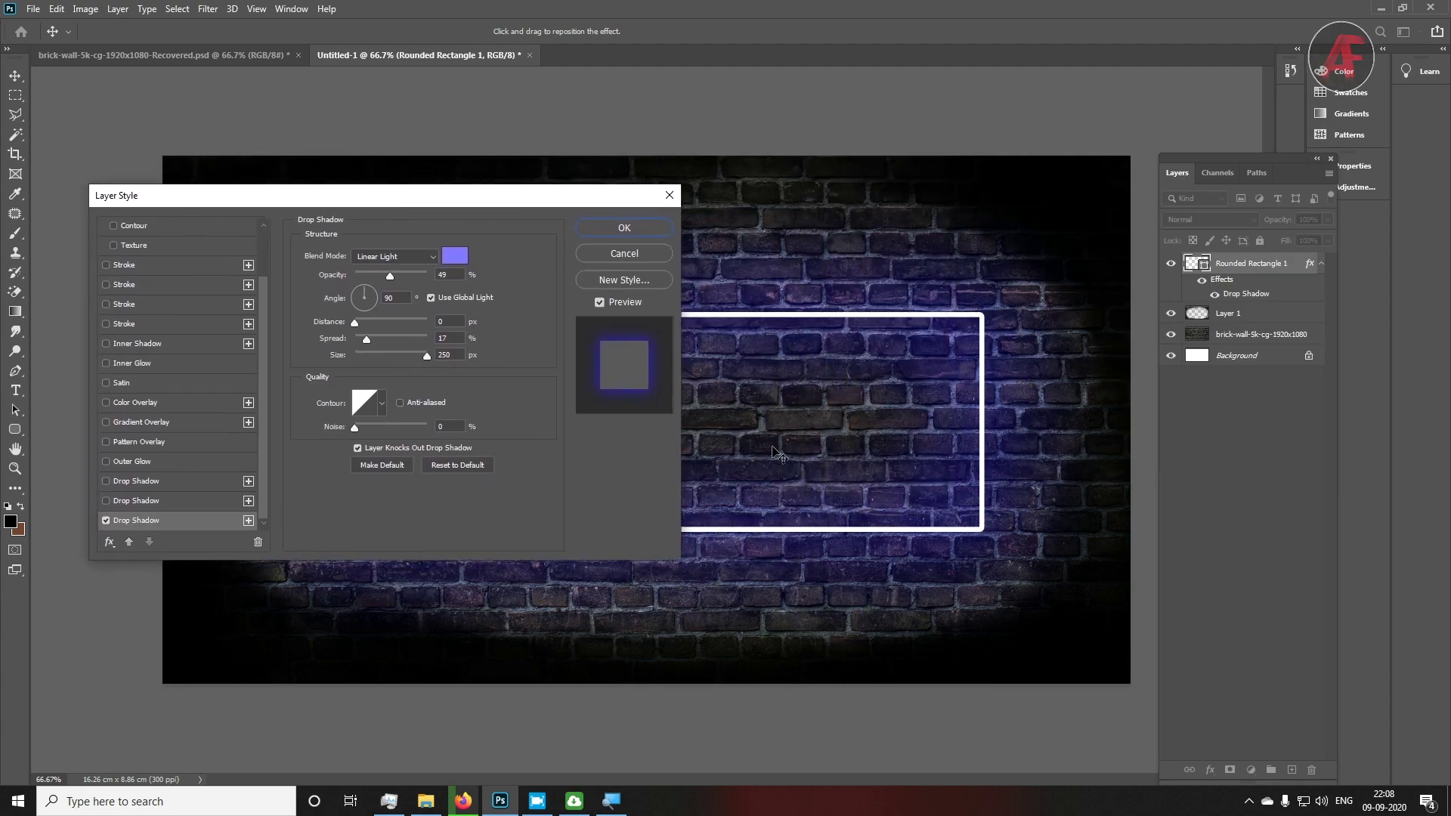
pyautogui.click(387, 249)
pyautogui.click(386, 485)
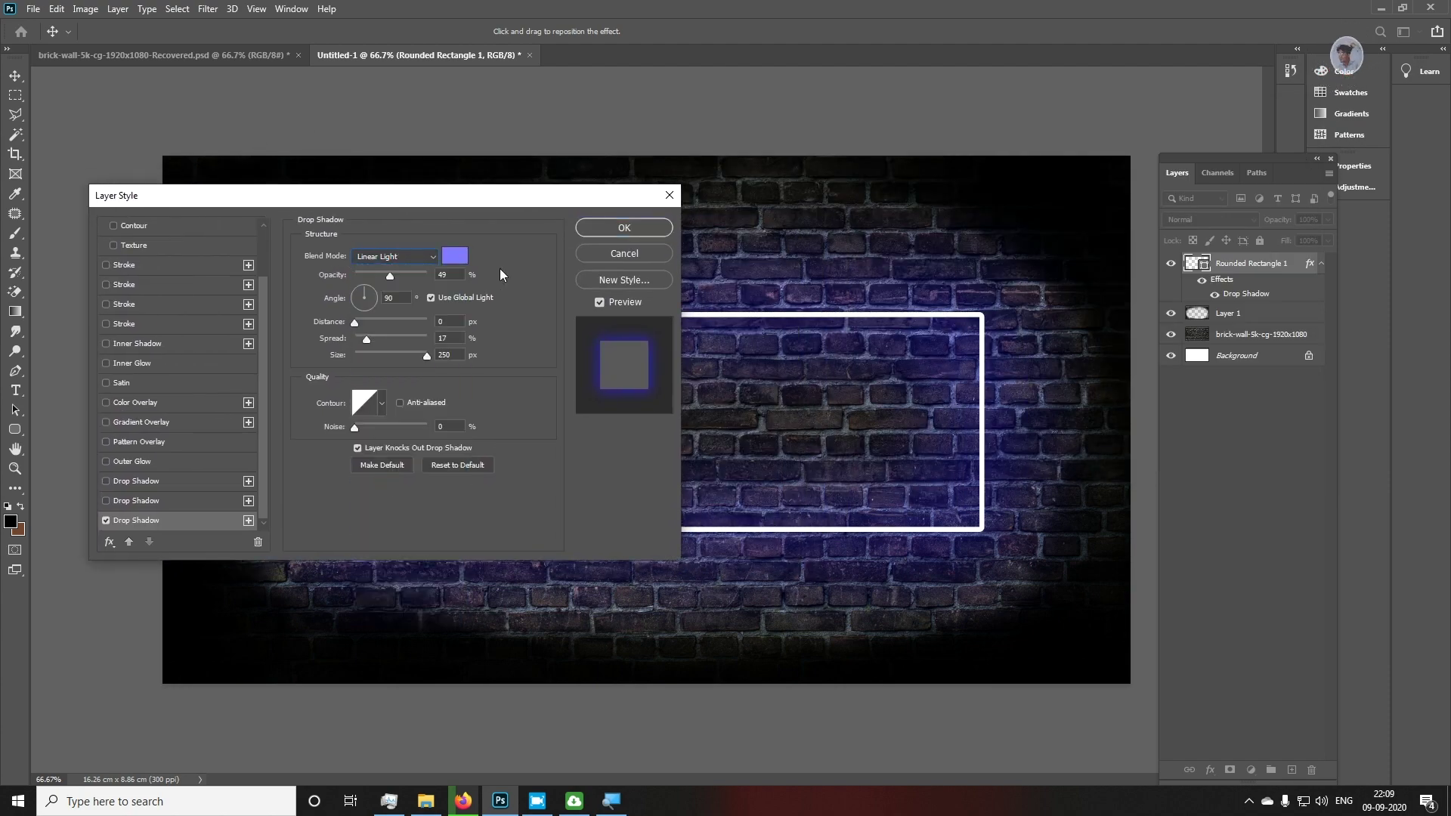
pyautogui.doubleClick(445, 275)
pyautogui.write('60')
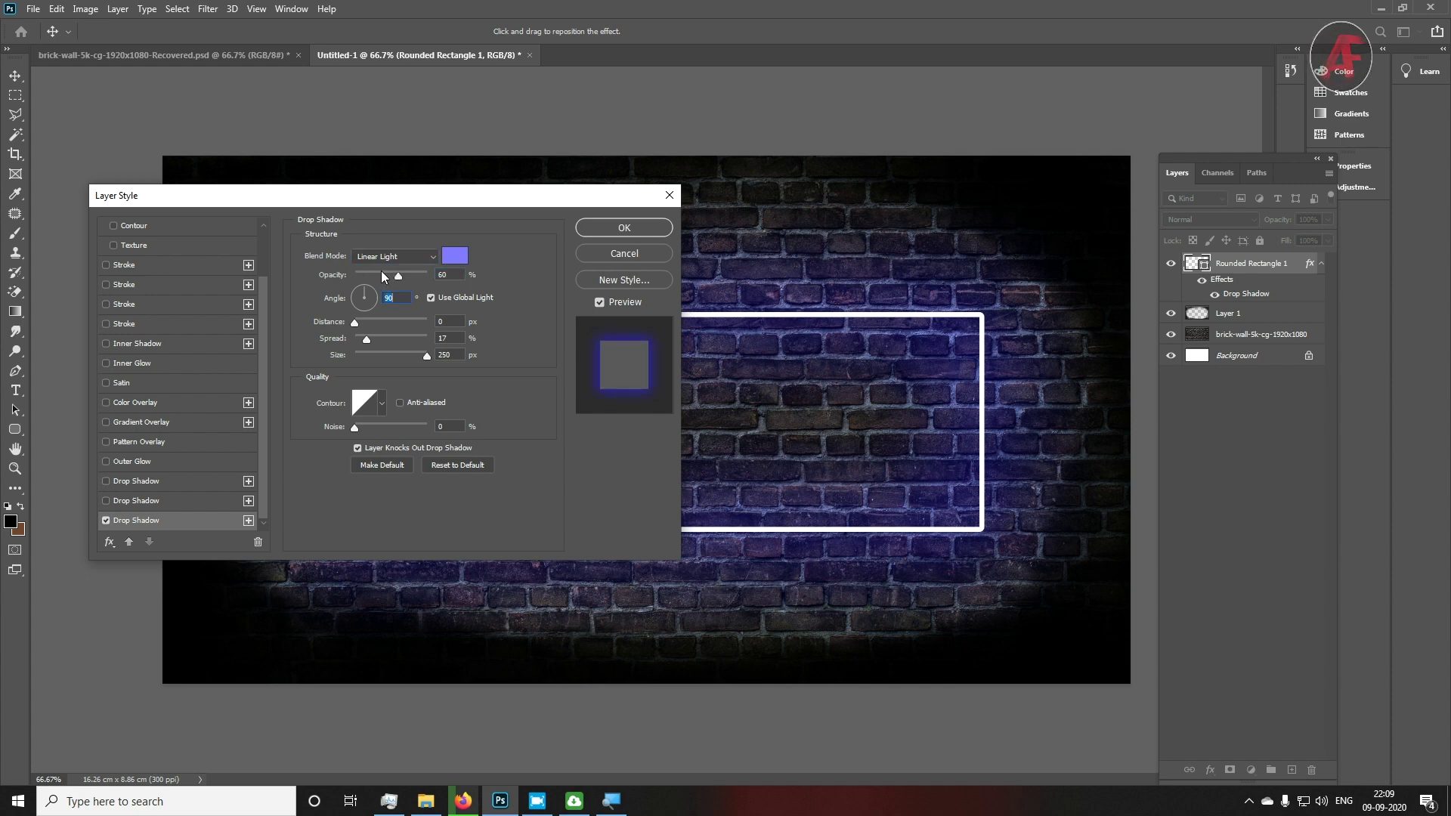
pyautogui.click(455, 255)
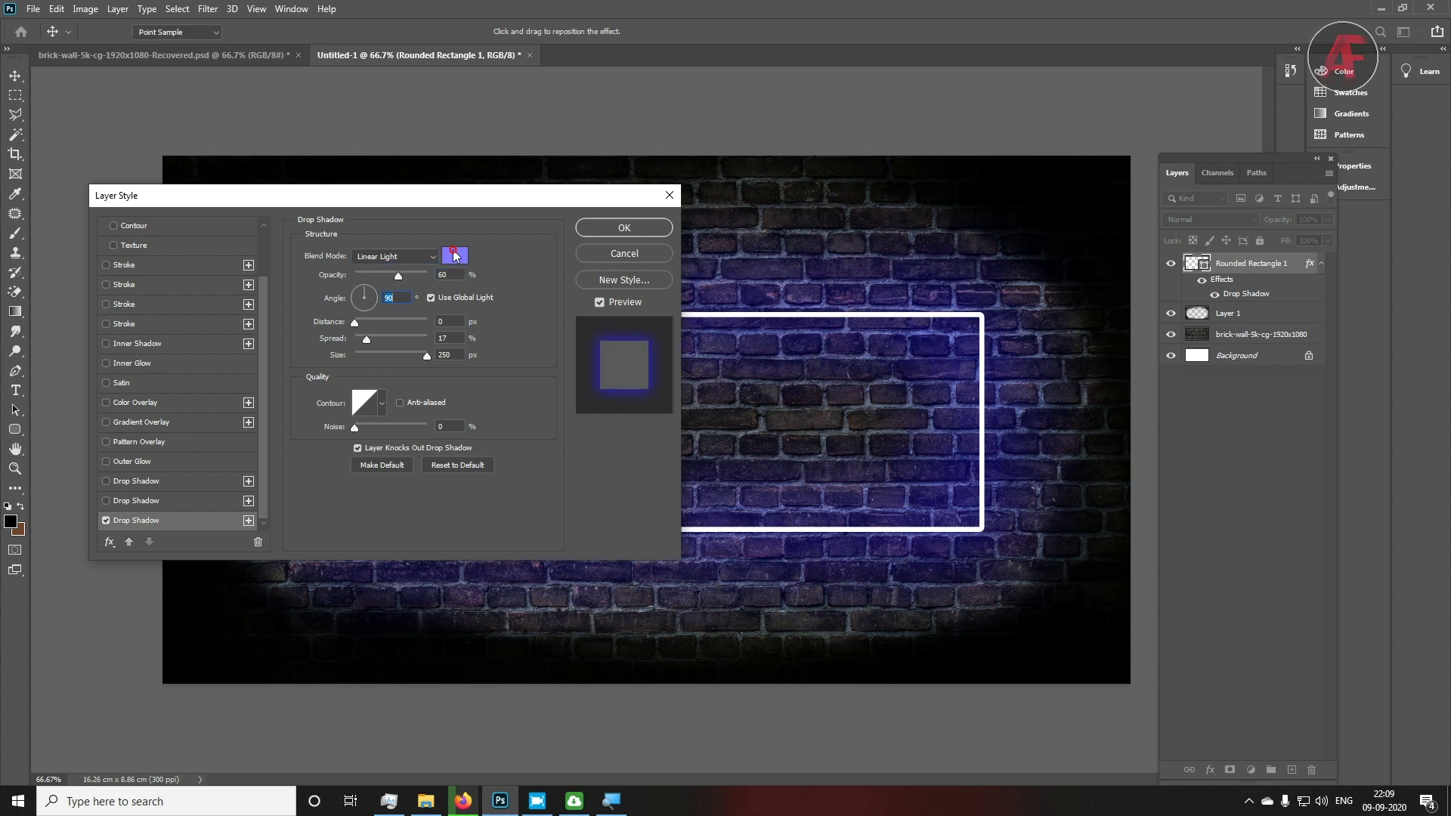
pyautogui.moveTo(184, 313)
pyautogui.mouseDown()
pyautogui.moveTo(233, 268)
pyautogui.moveTo(174, 280)
pyautogui.mouseUp()
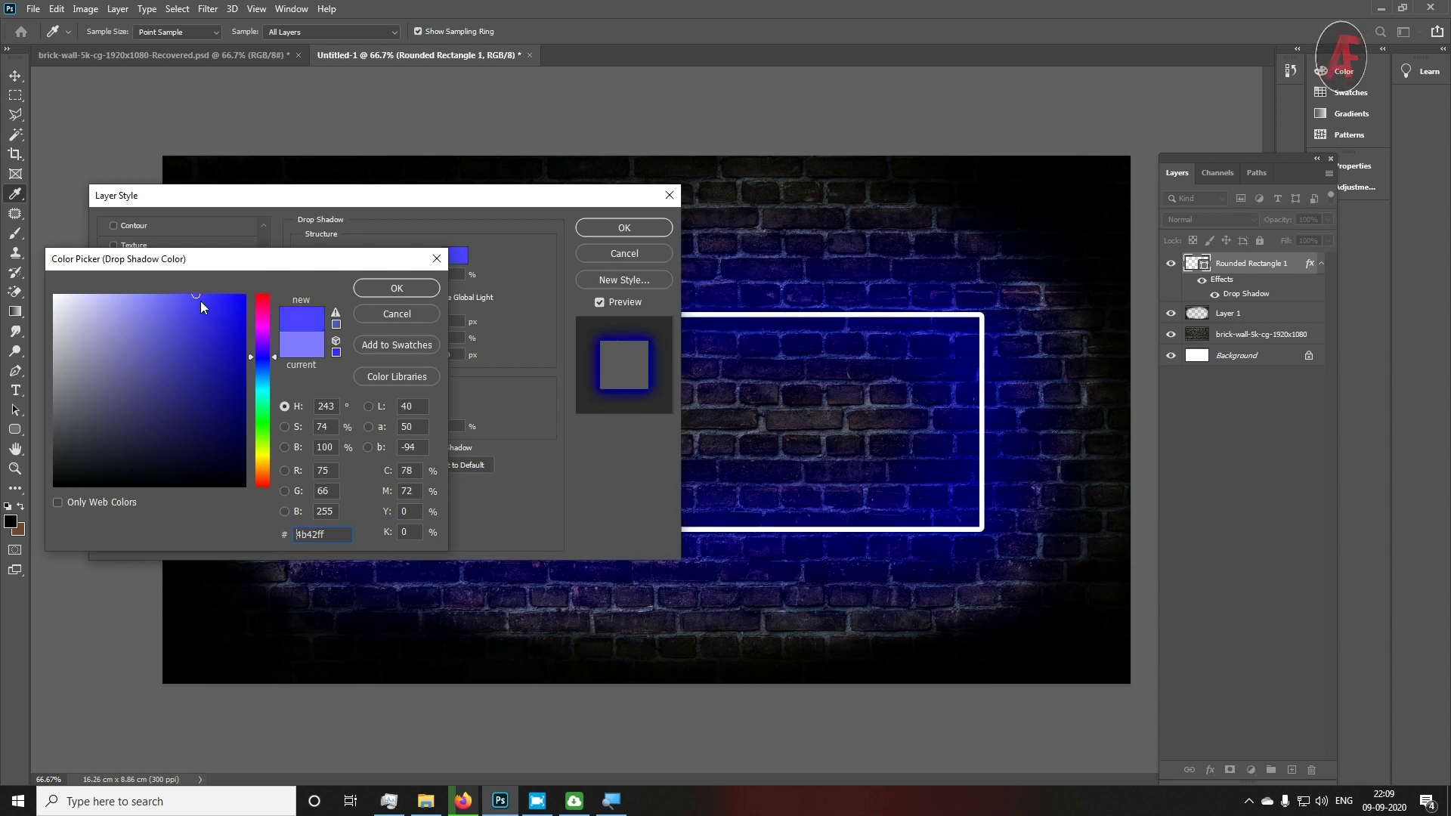
pyautogui.click(409, 289)
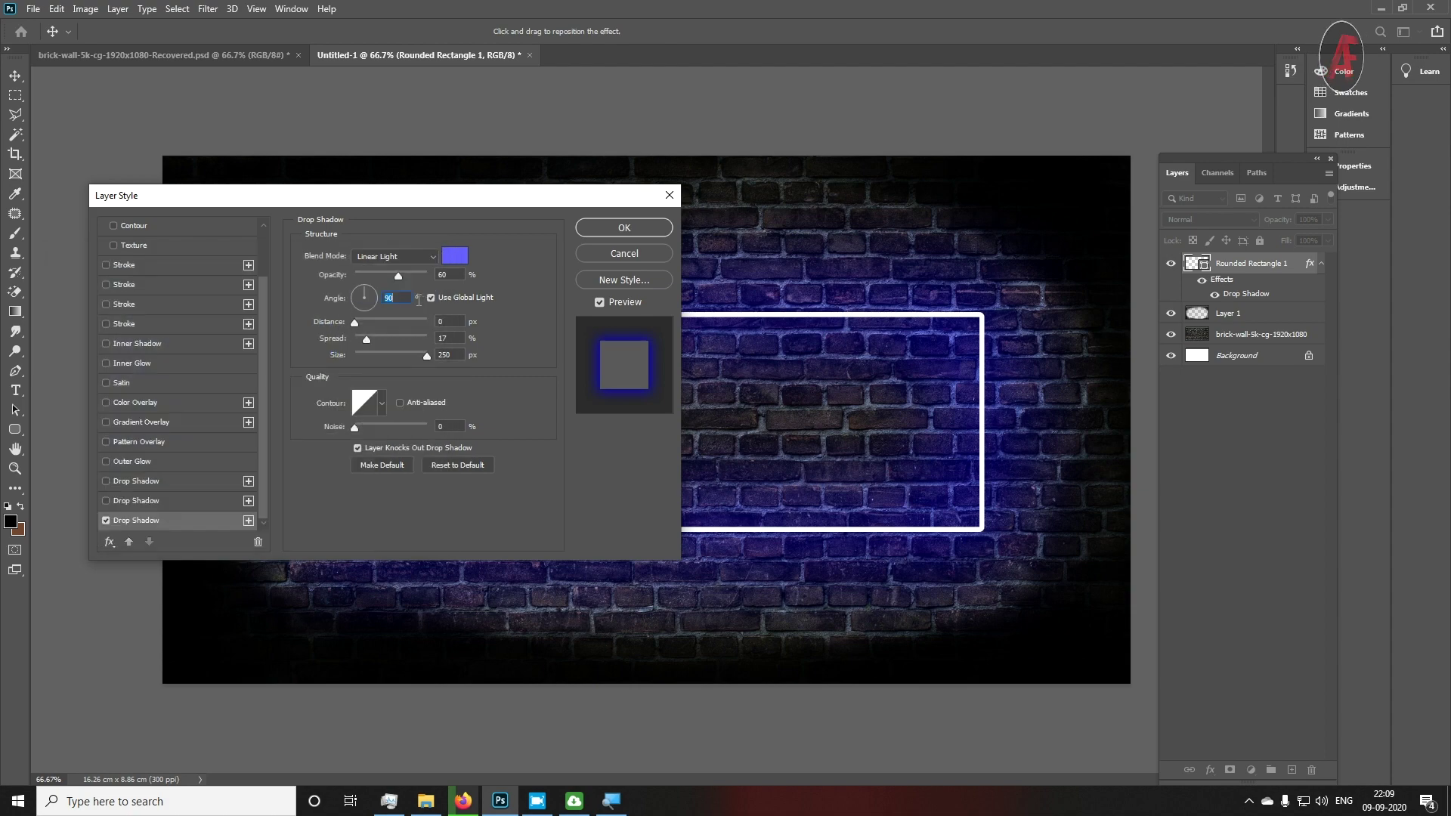
pyautogui.click(624, 228)
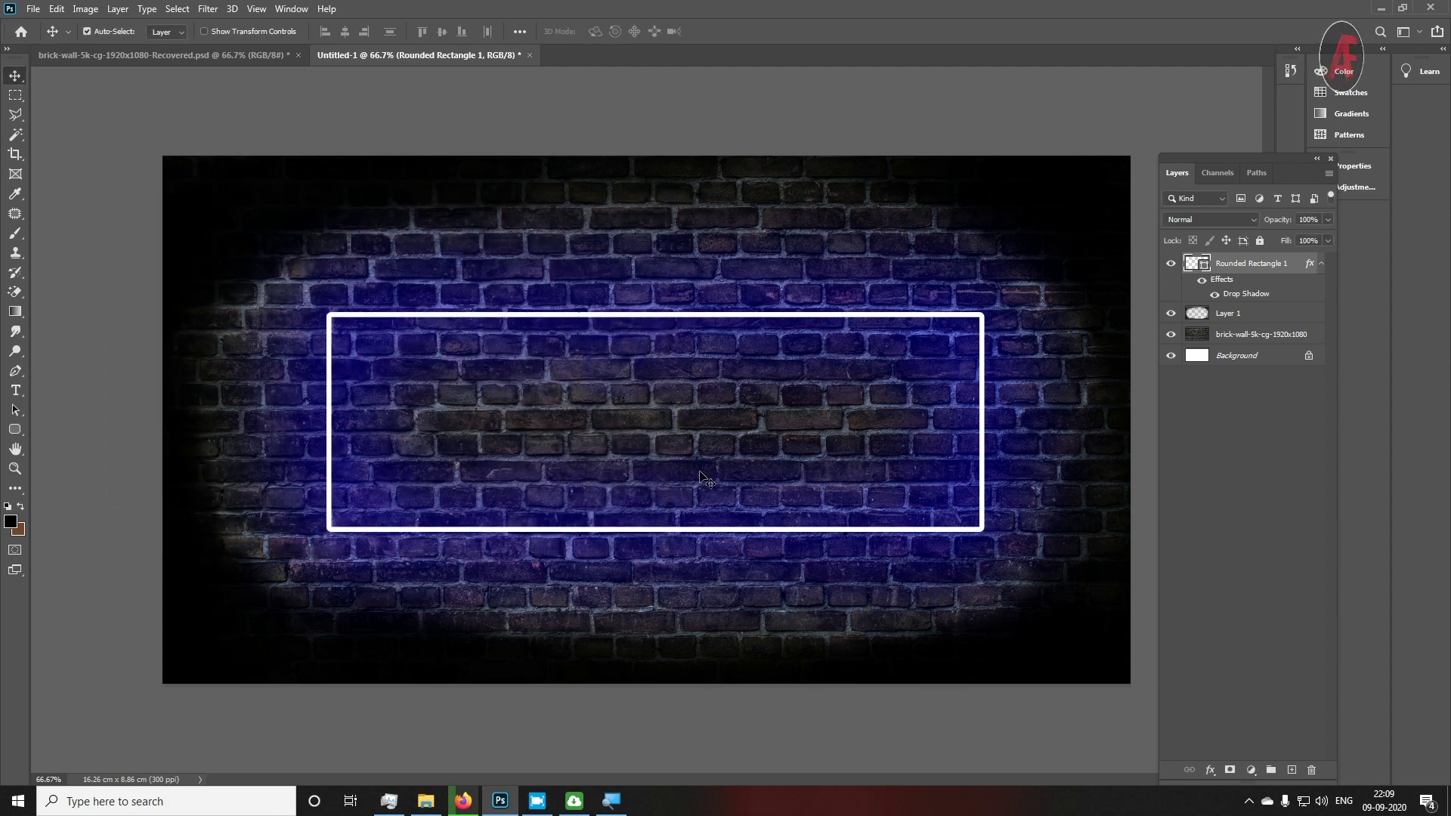
# Enable a second drop shadow: Vivid Light, colour 0600ff, 25% opacity, about 5% spread
pyautogui.doubleClick(1297, 268)
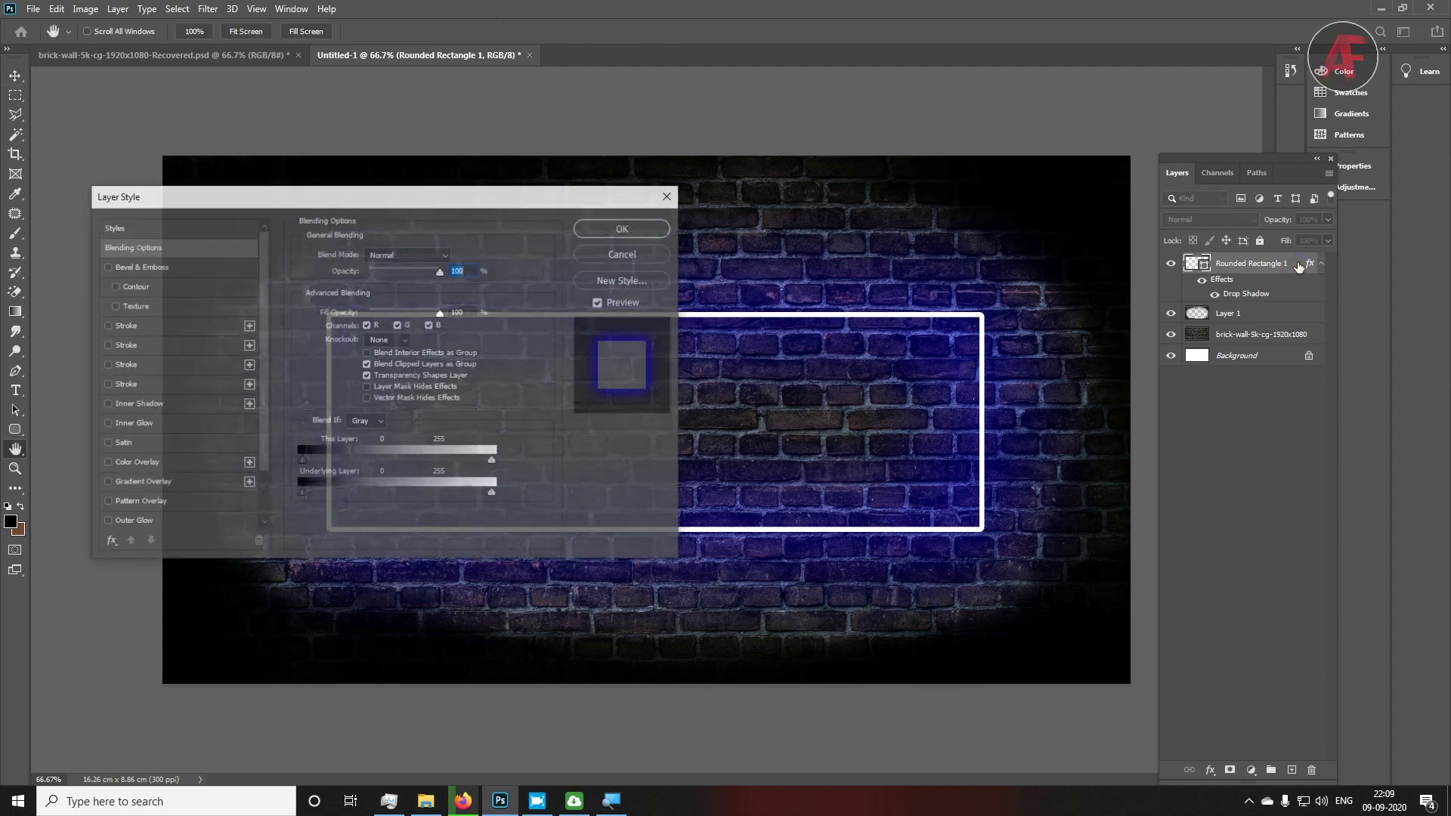
pyautogui.click(153, 501)
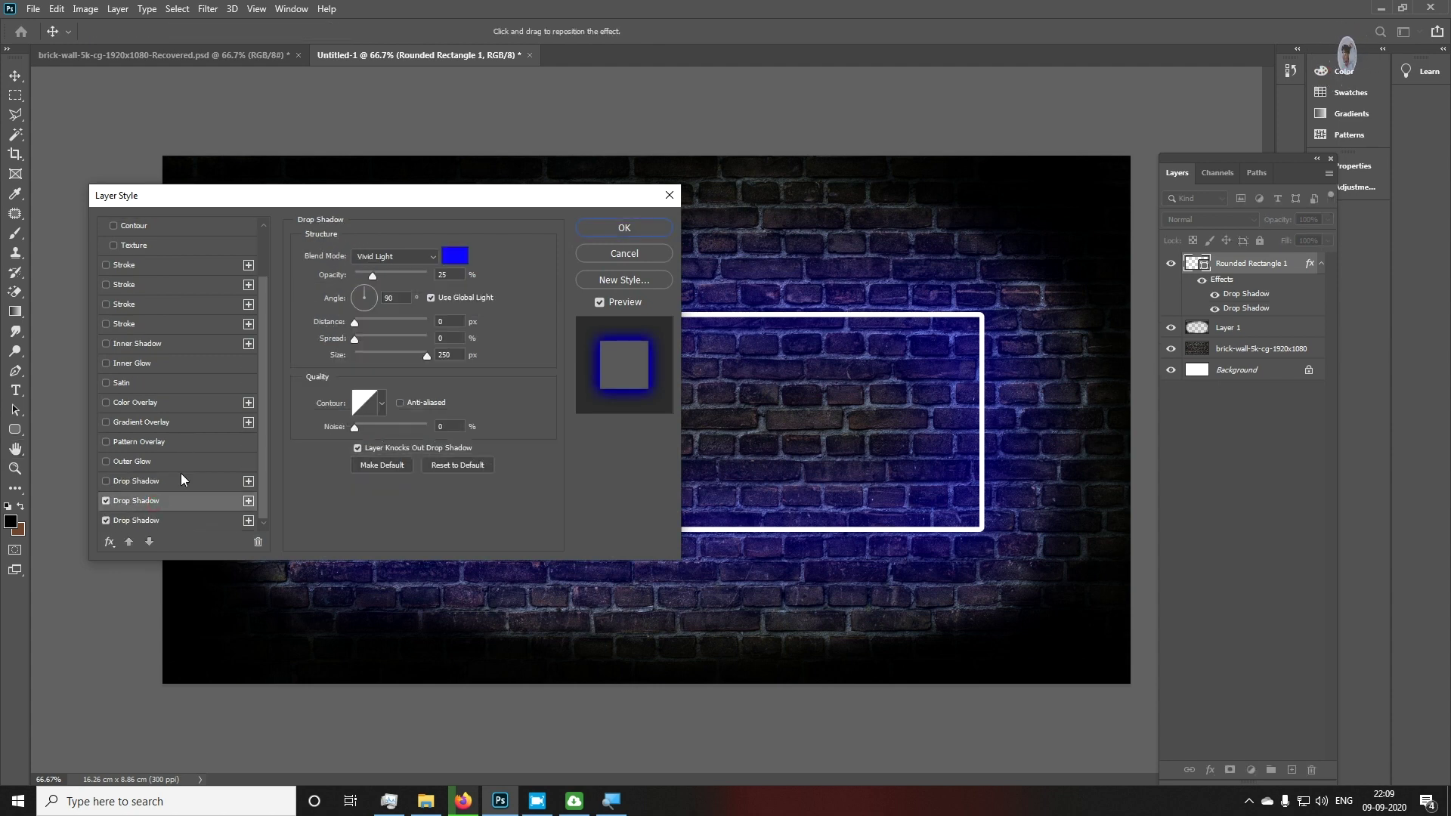
pyautogui.moveTo(492, 202); pyautogui.dragTo(334, 217)
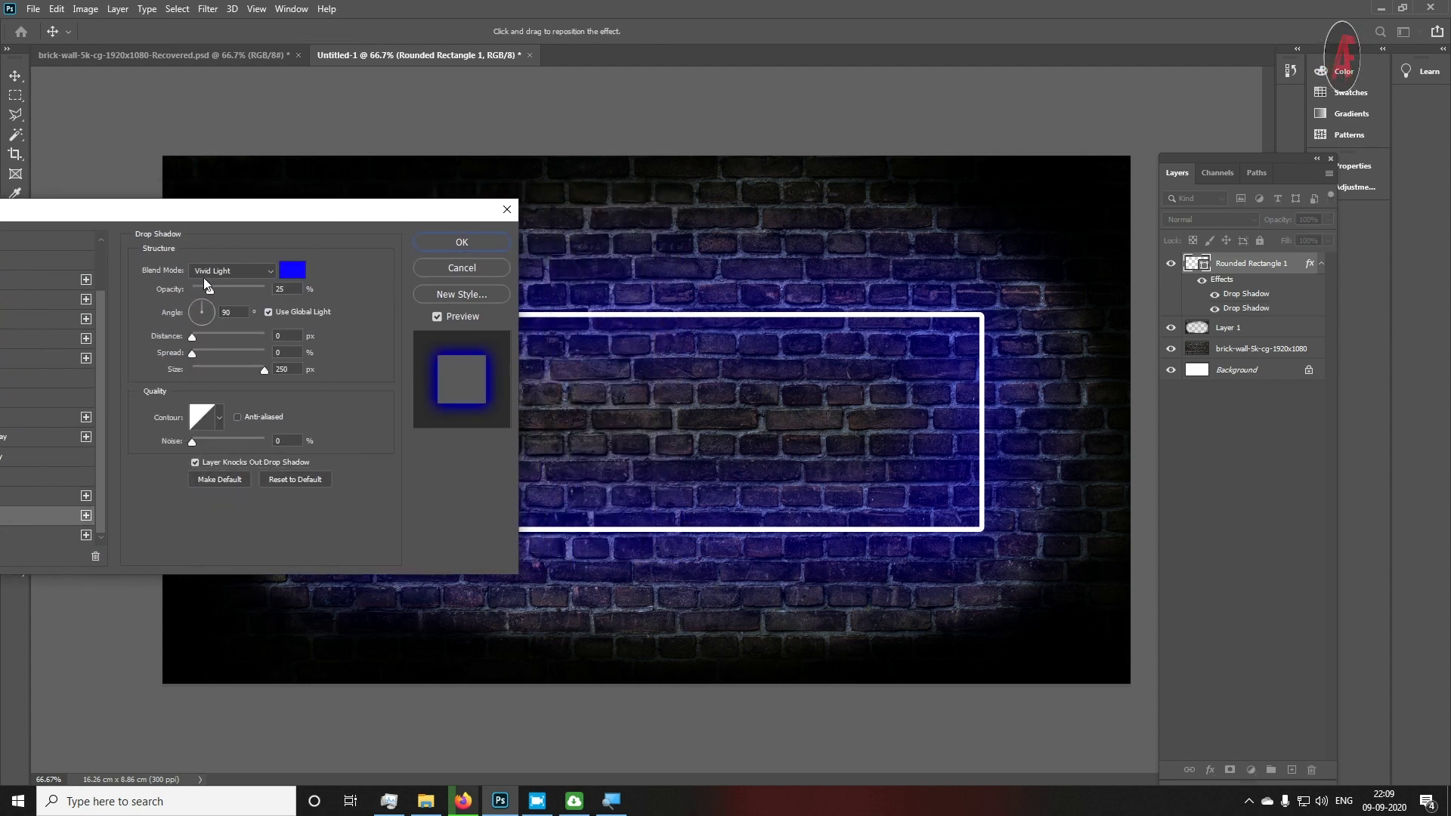
pyautogui.click(230, 271)
pyautogui.click(227, 485)
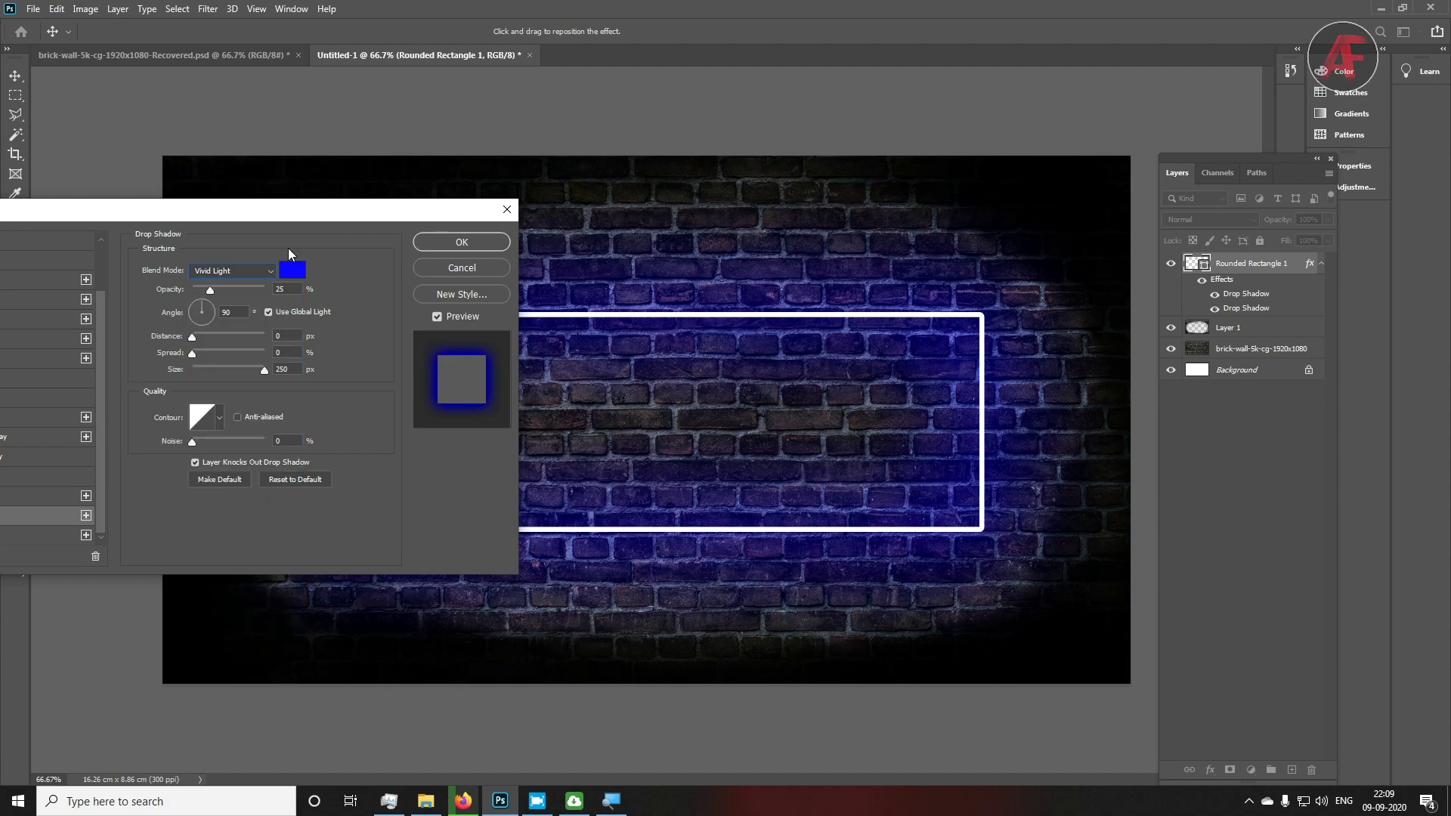
pyautogui.click(293, 270)
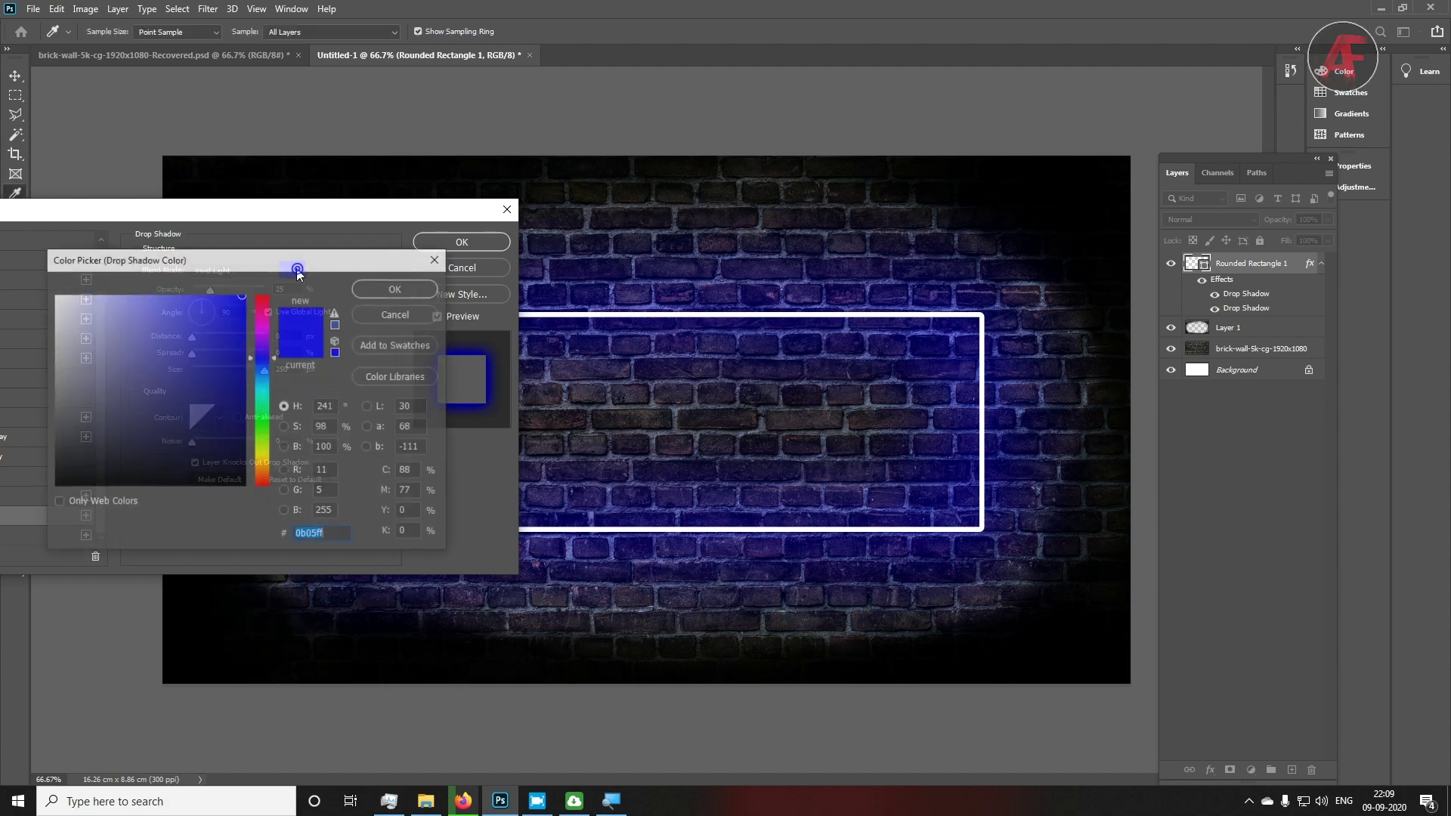
pyautogui.click(419, 289)
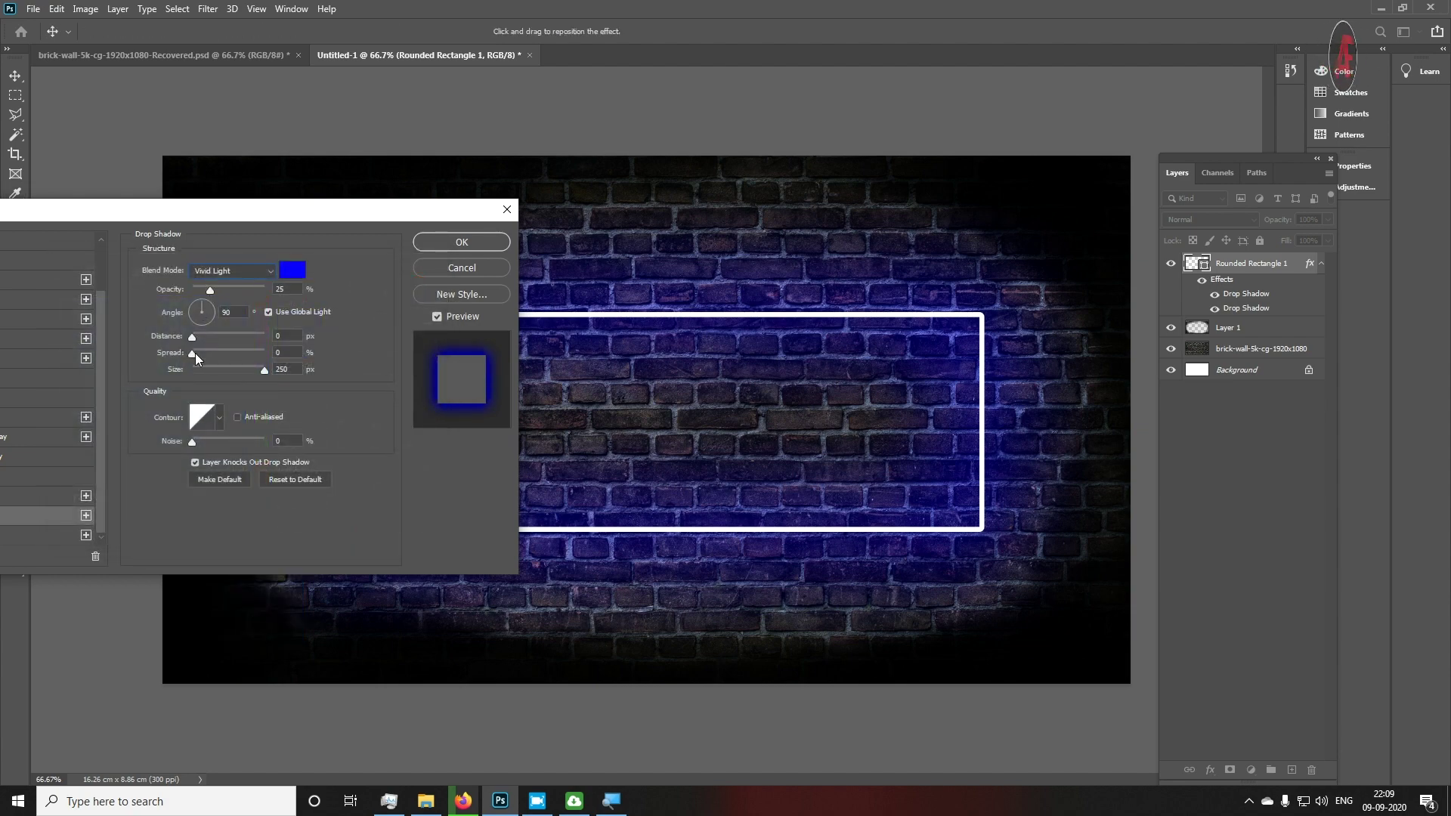
pyautogui.moveTo(192, 352); pyautogui.dragTo(196, 356)
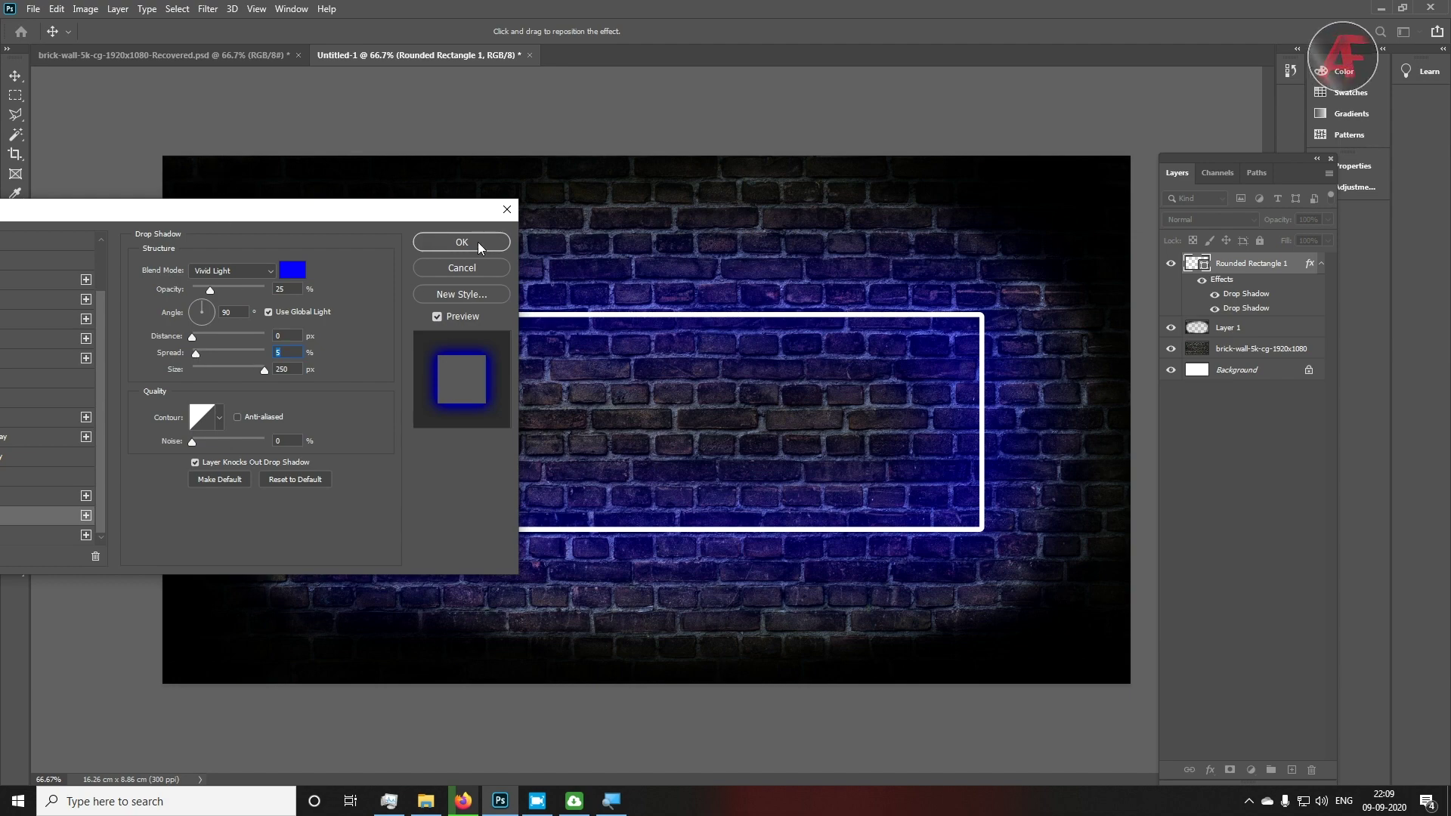
pyautogui.moveTo(387, 219); pyautogui.dragTo(742, 138)
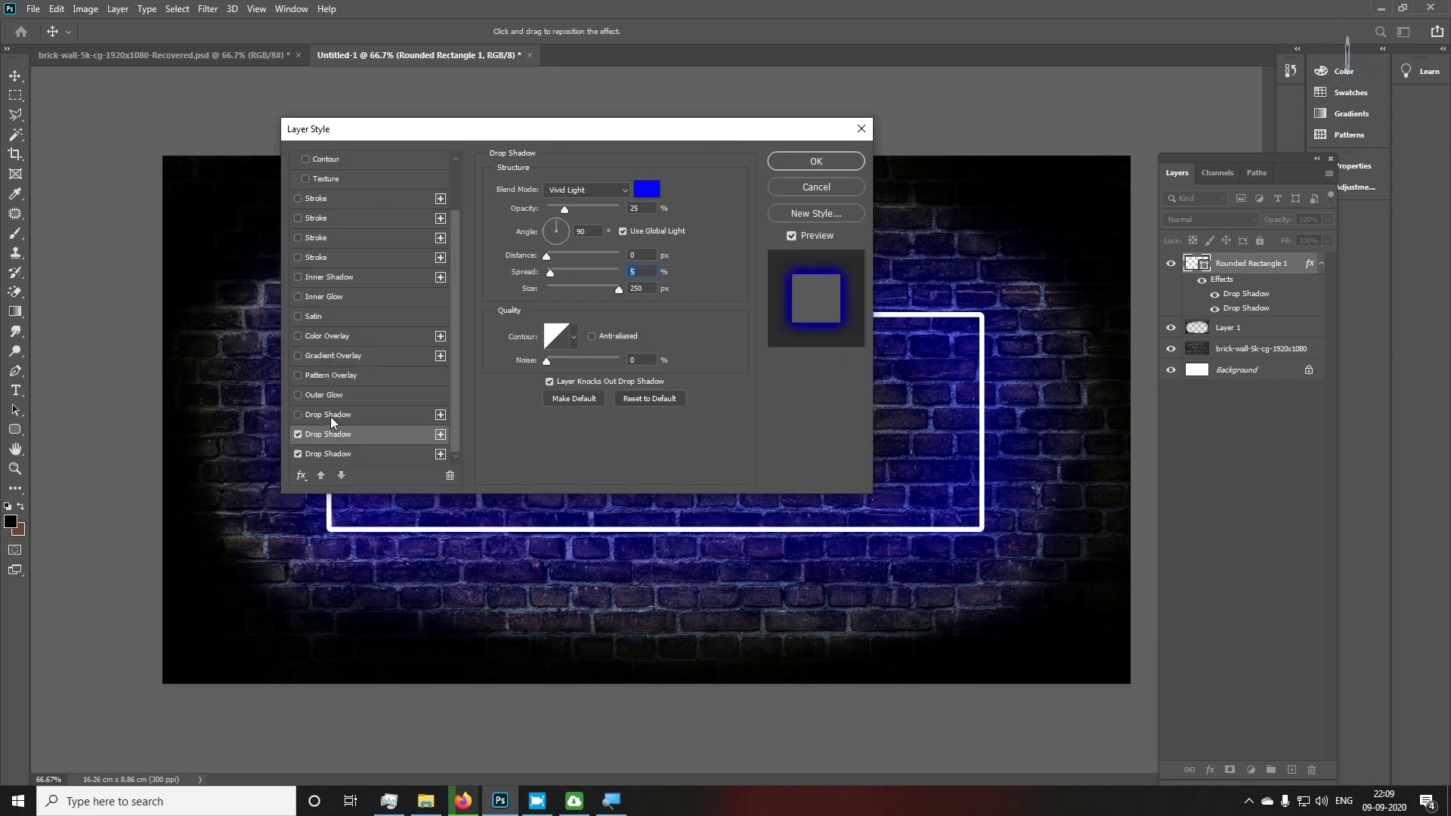
# Enable a third Normal 60% drop shadow on the rectangle in purple 793eff
pyautogui.click(440, 415)
pyautogui.moveTo(623, 141); pyautogui.dragTo(288, 189)
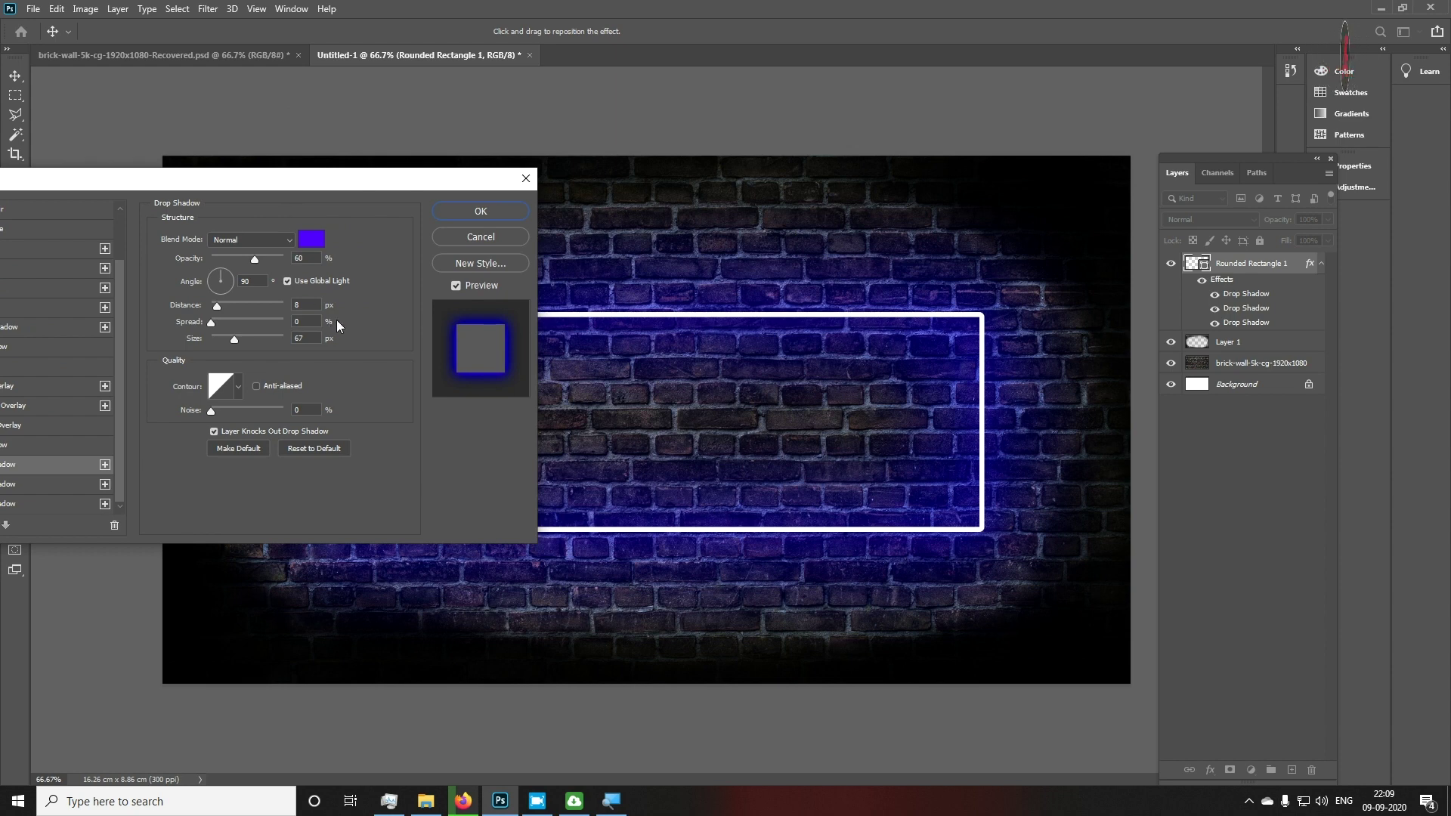
pyautogui.click(314, 245)
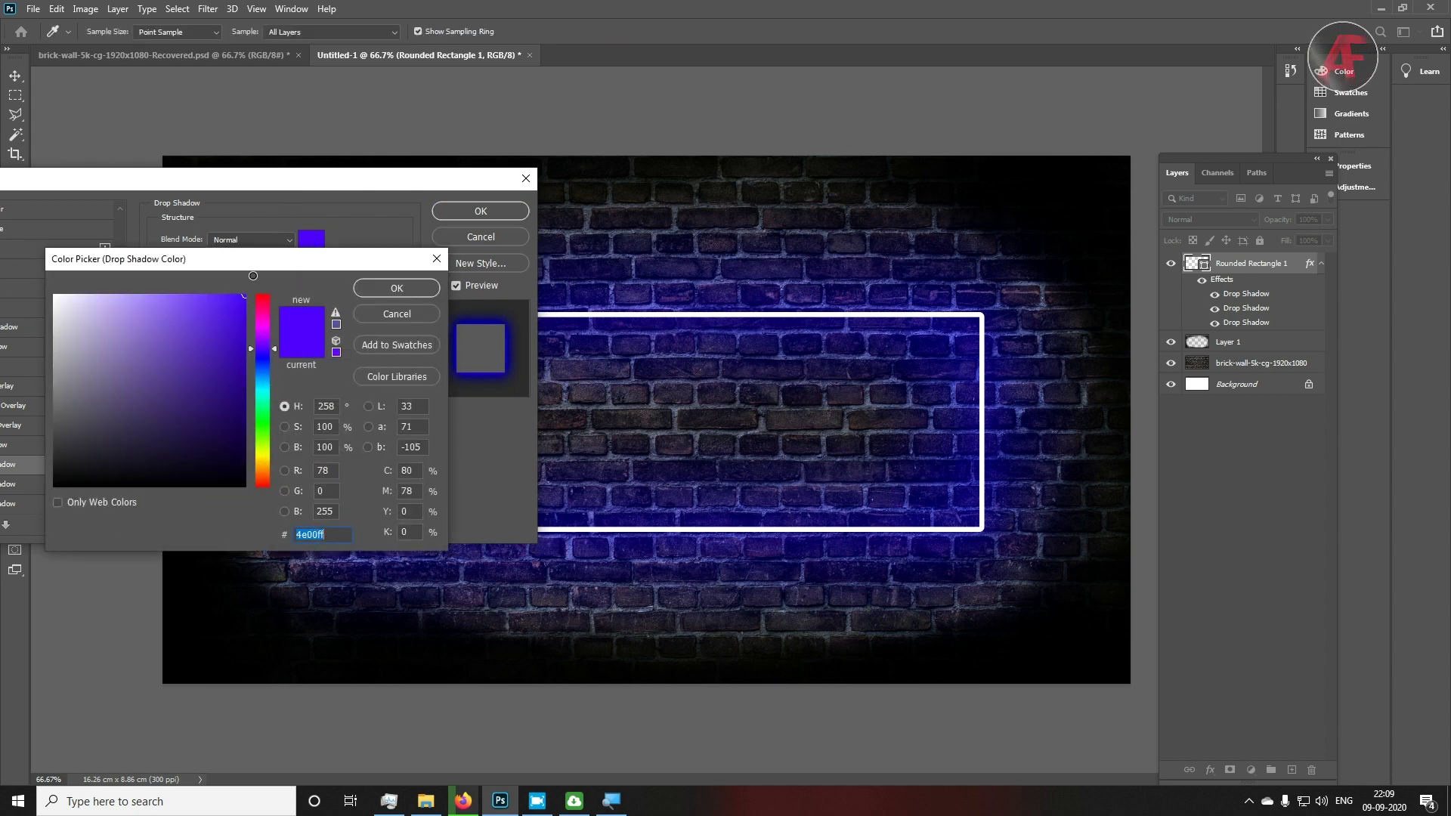
pyautogui.moveTo(185, 298)
pyautogui.mouseDown()
pyautogui.moveTo(186, 256)
pyautogui.moveTo(200, 254)
pyautogui.mouseUp()
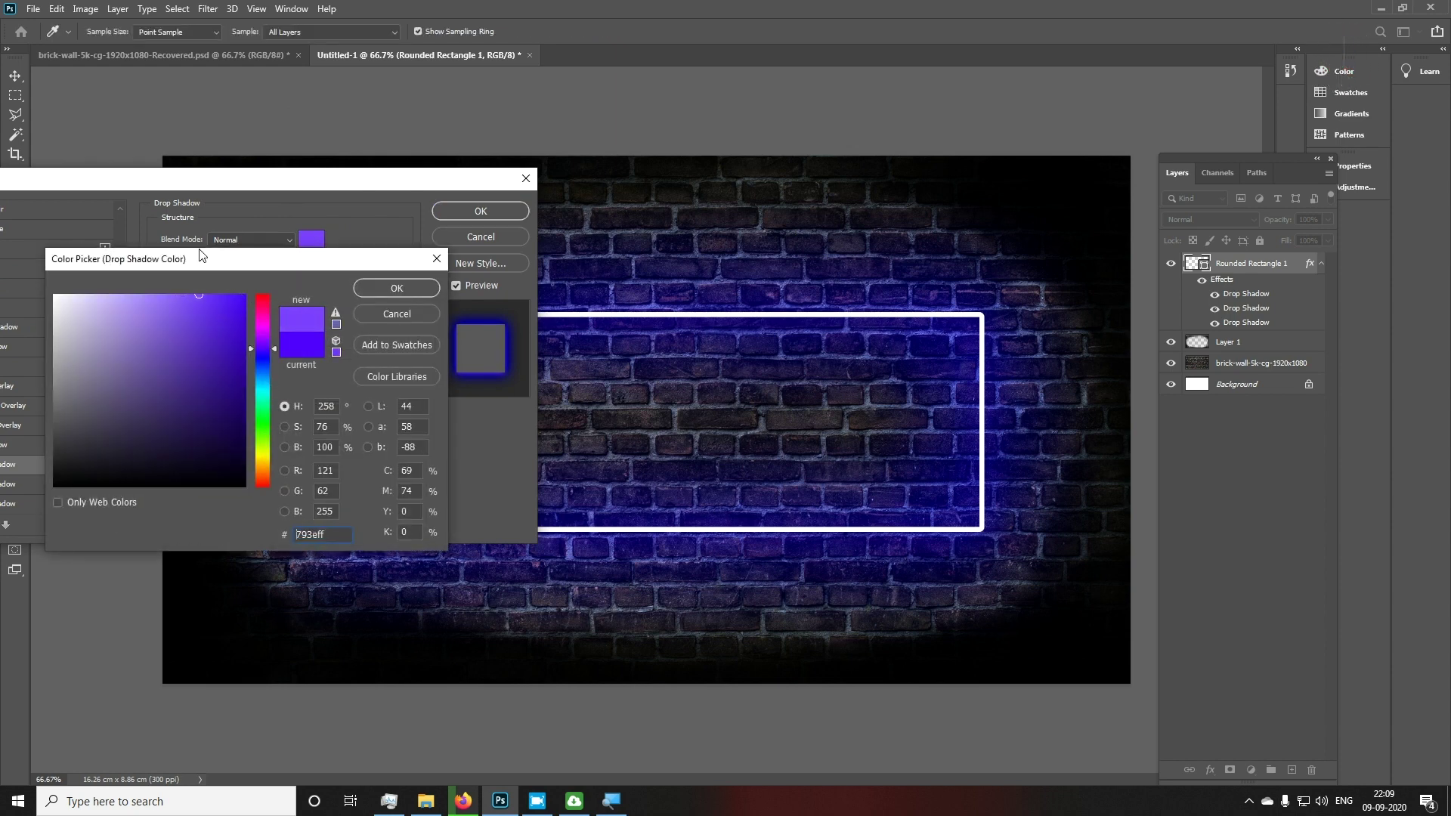
pyautogui.click(414, 289)
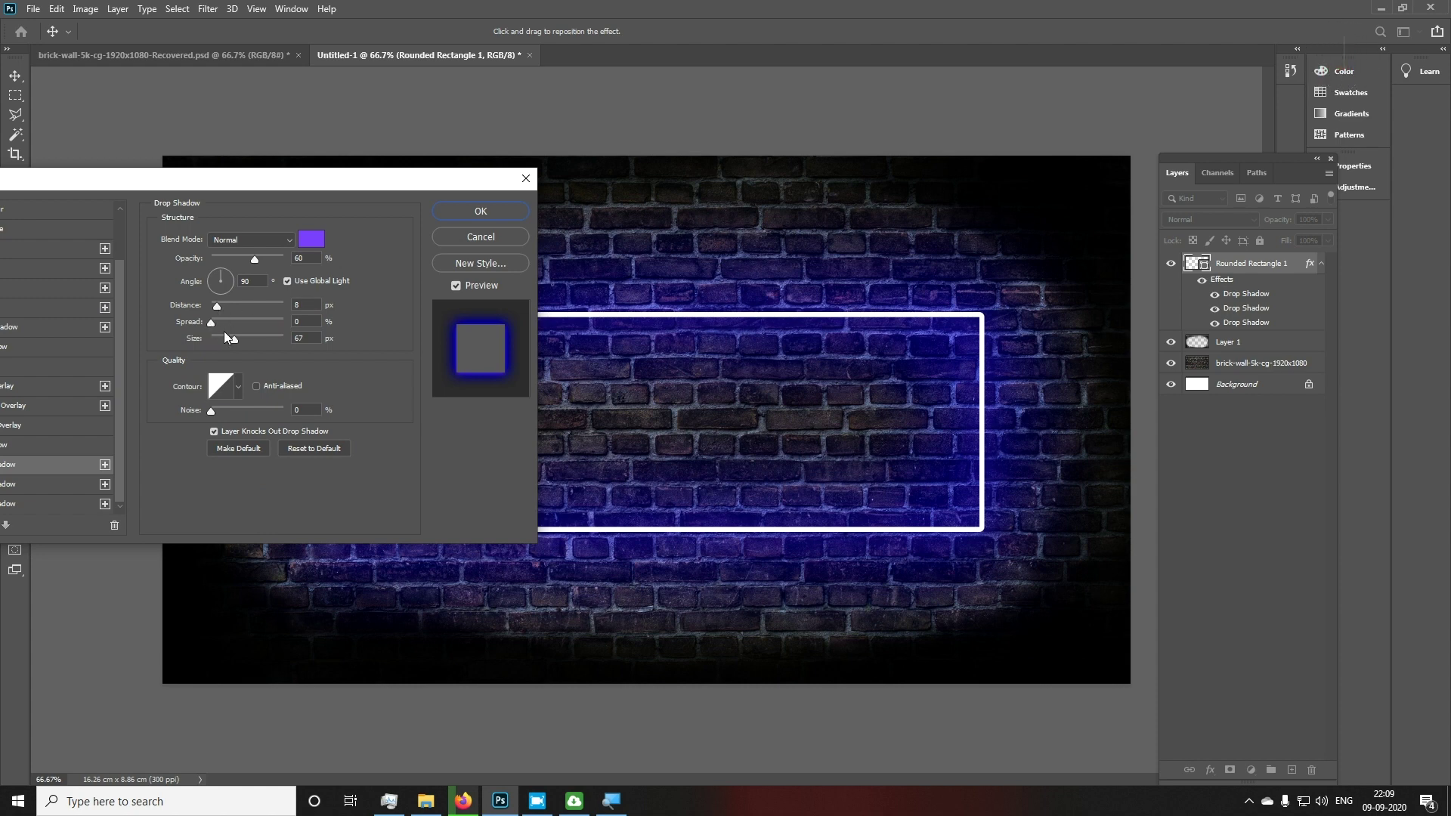
# Set the purple drop shadow's spread to 23% and size to 90 px
pyautogui.click(224, 324)
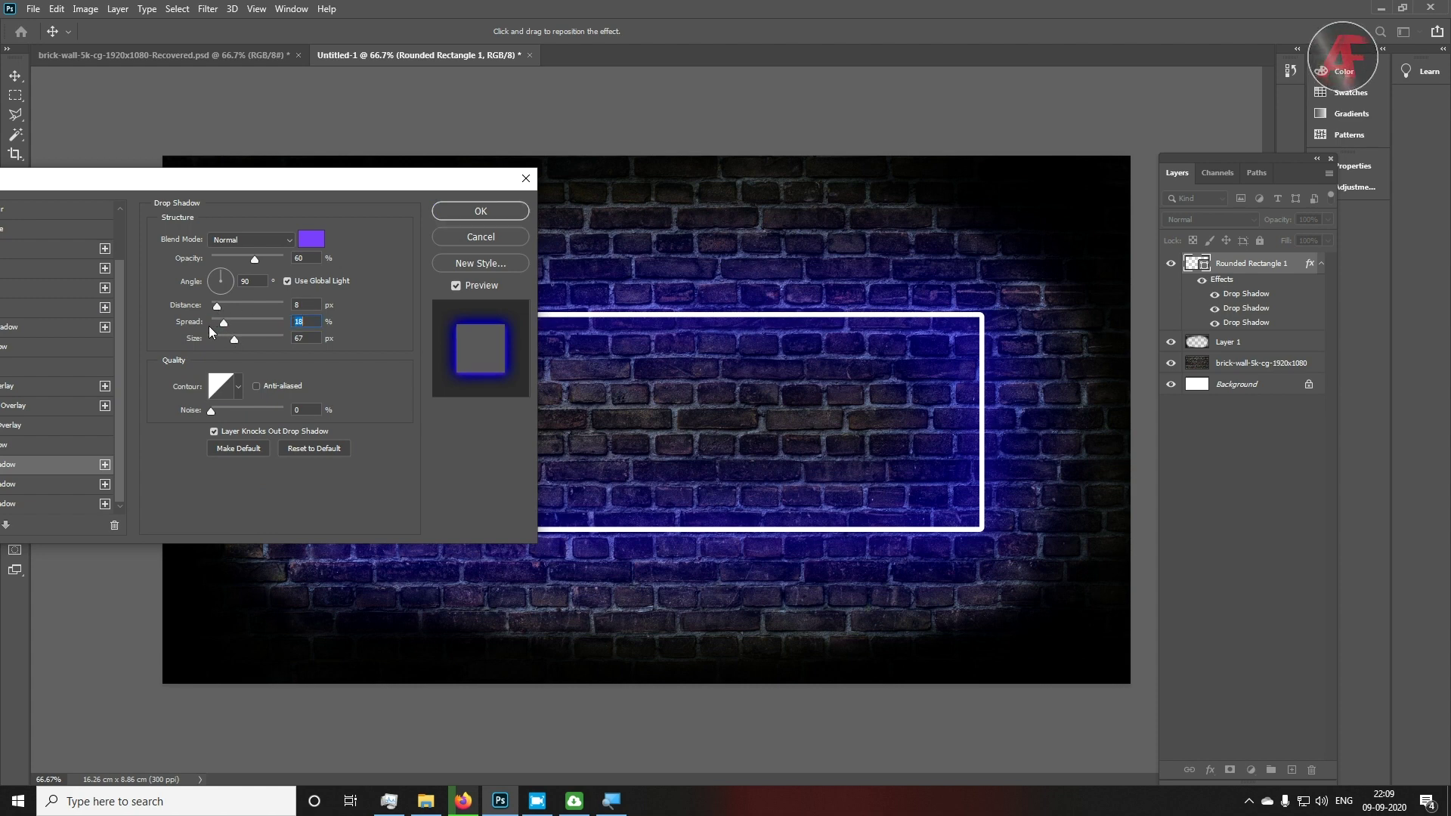
pyautogui.moveTo(227, 328); pyautogui.dragTo(265, 338)
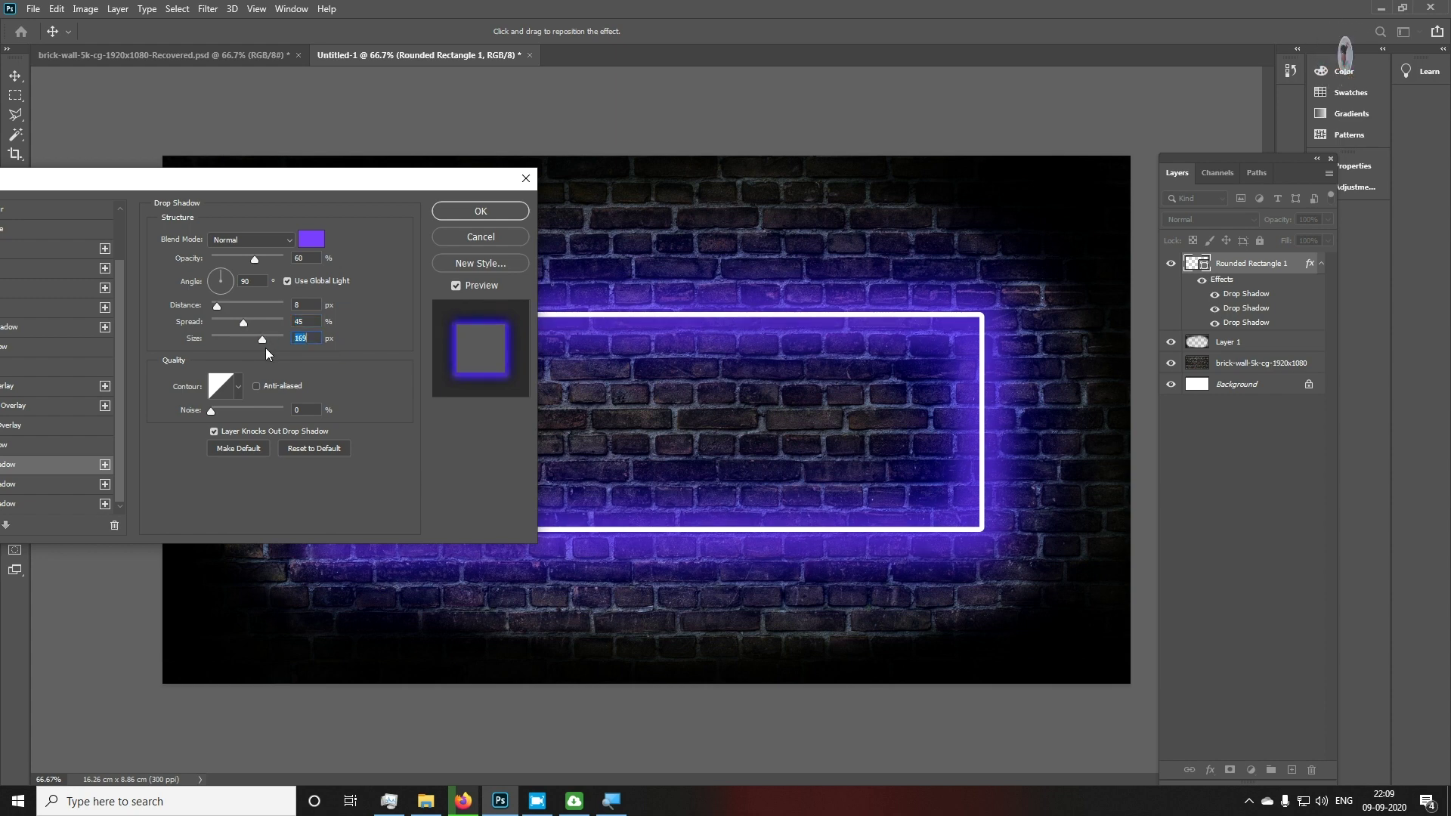
pyautogui.moveTo(384, 186)
pyautogui.mouseDown()
pyautogui.moveTo(42, 403)
pyautogui.moveTo(289, 184)
pyautogui.mouseUp()
pyautogui.click(147, 336)
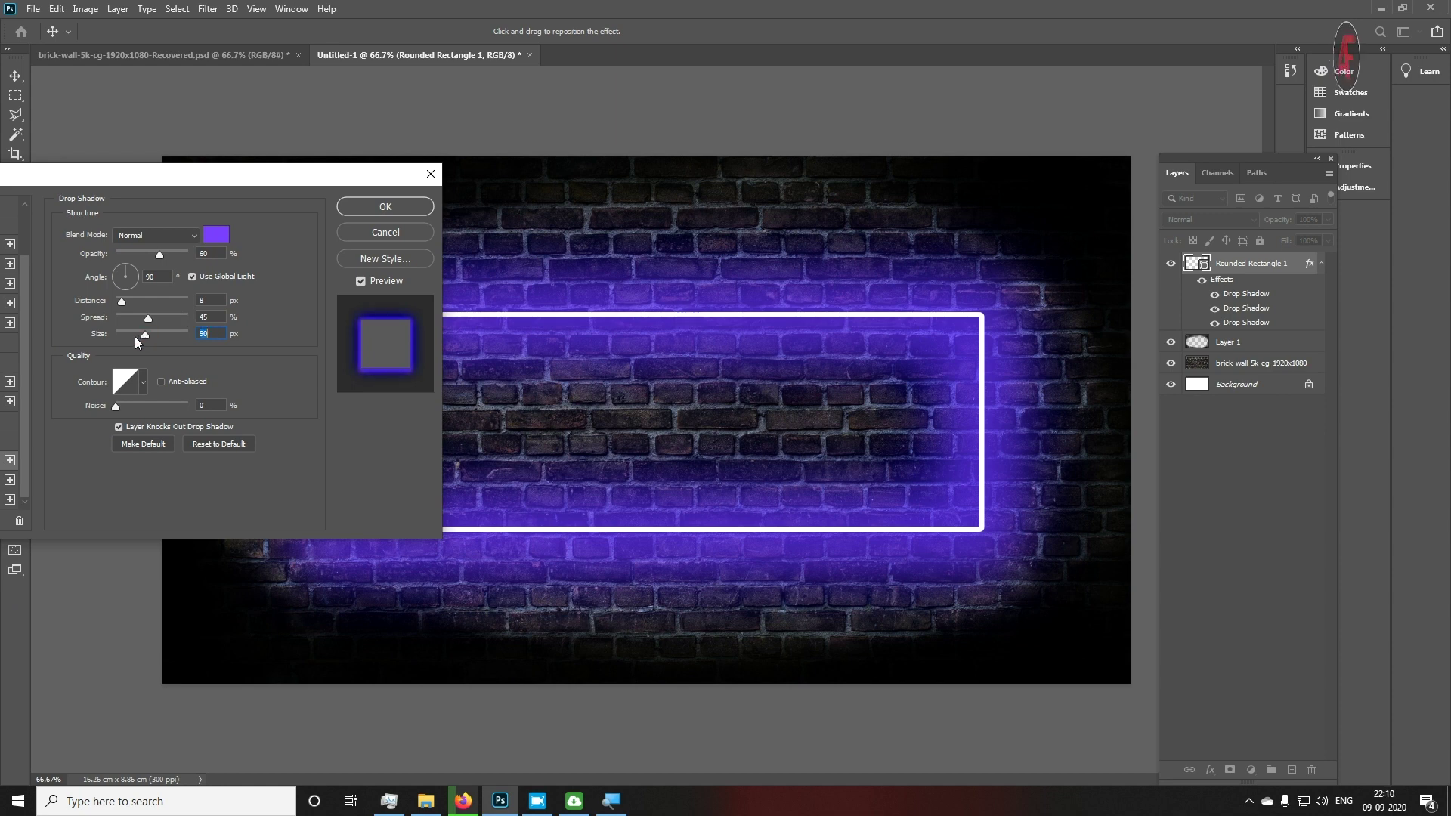
pyautogui.moveTo(136, 318); pyautogui.dragTo(133, 317)
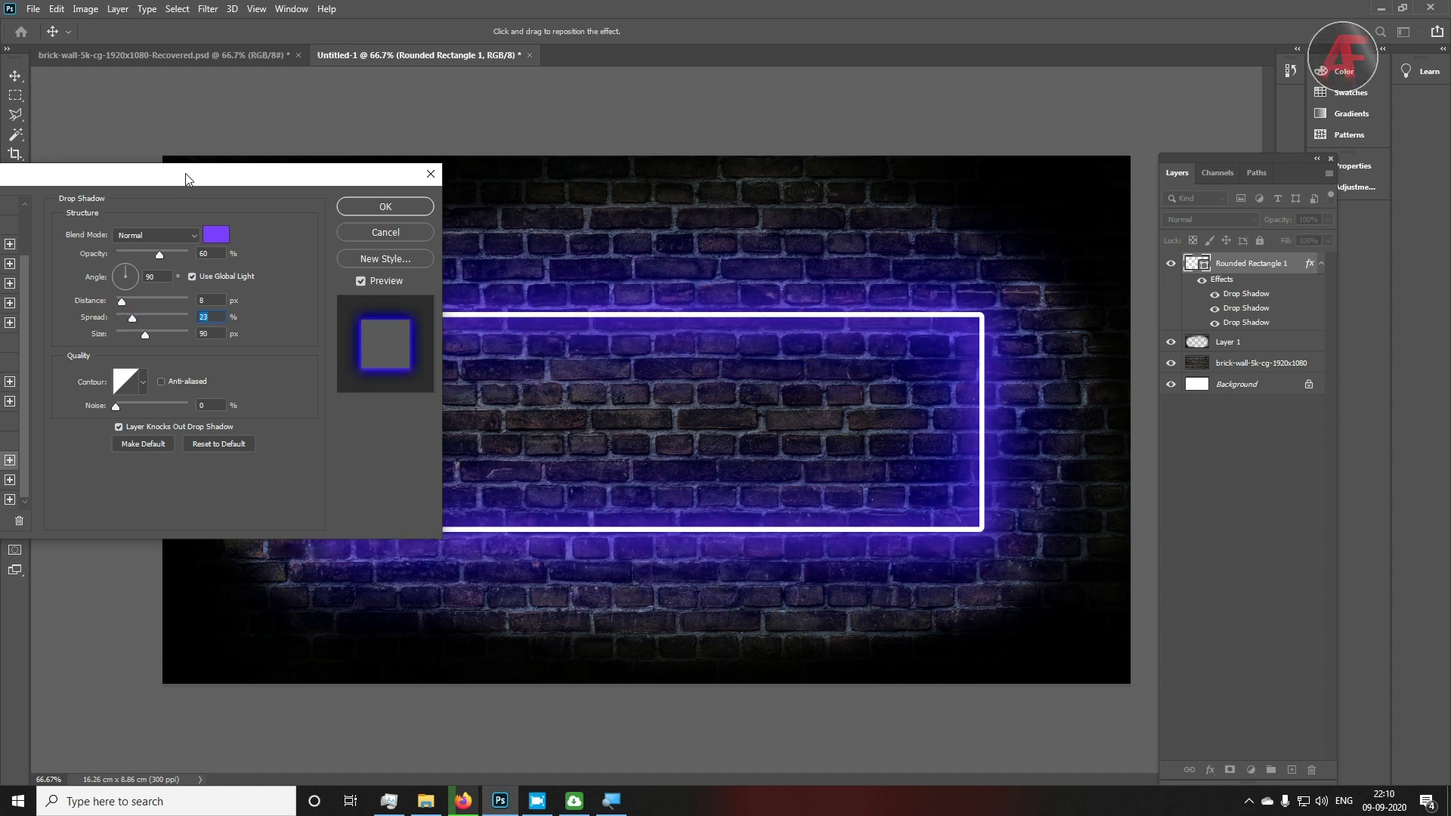
pyautogui.moveTo(189, 179)
pyautogui.mouseDown()
pyautogui.moveTo(953, 220)
pyautogui.moveTo(1005, 206)
pyautogui.mouseUp()
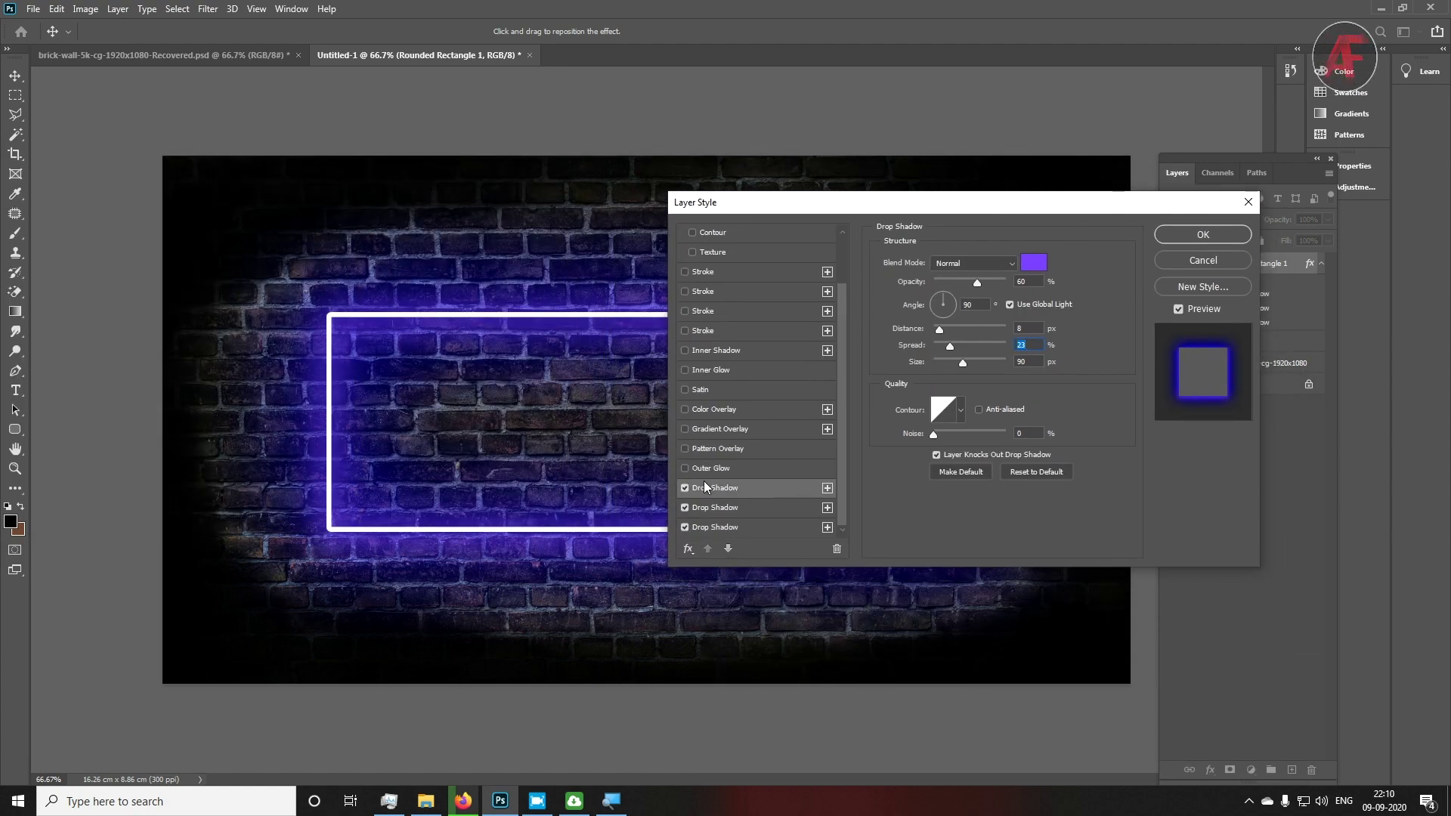
# Add a Linear Dodge outer glow in 0c00ff with 18% noise, then apply the layer style
pyautogui.click(724, 468)
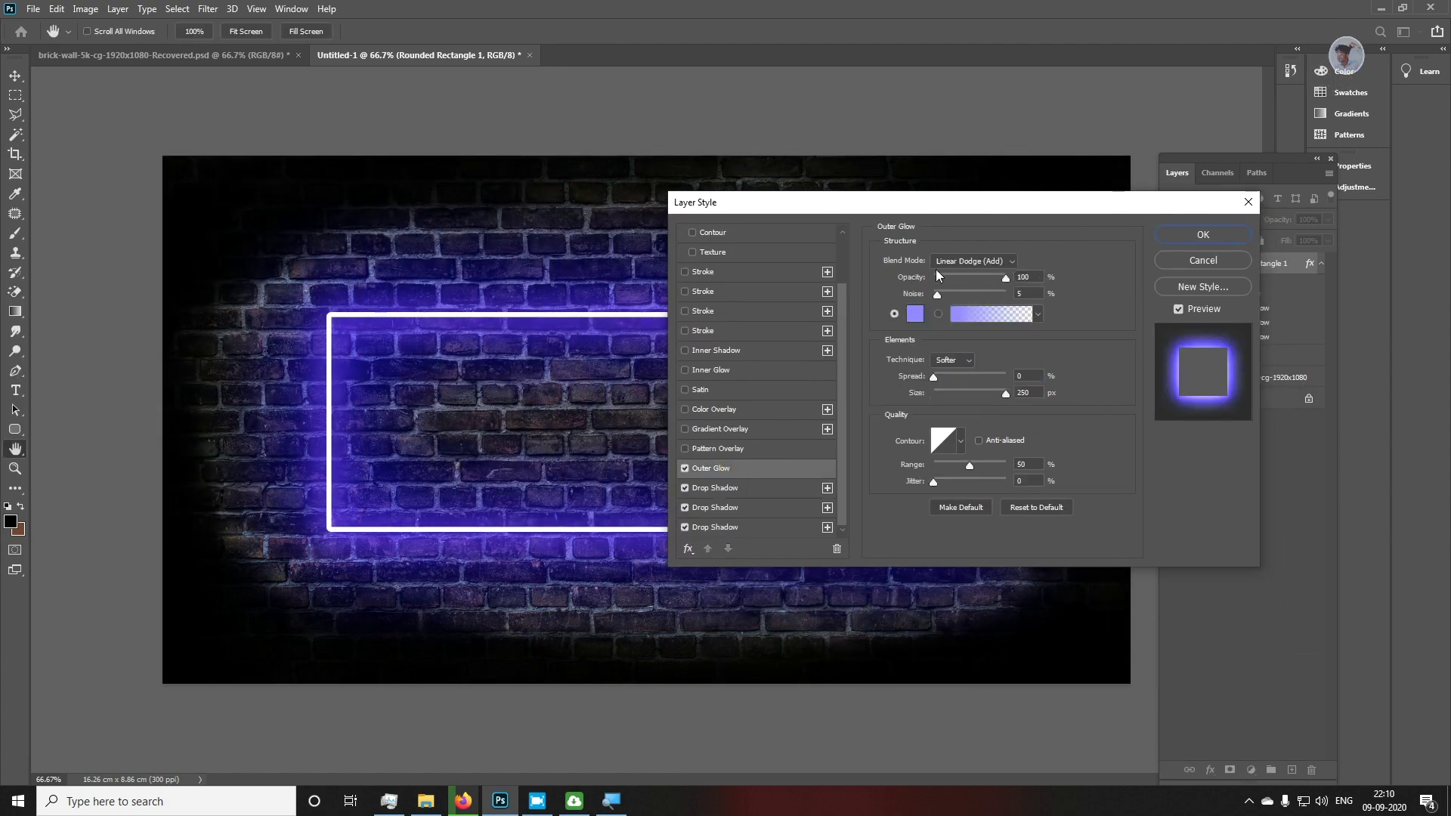
pyautogui.click(915, 314)
pyautogui.write('0c00ff')
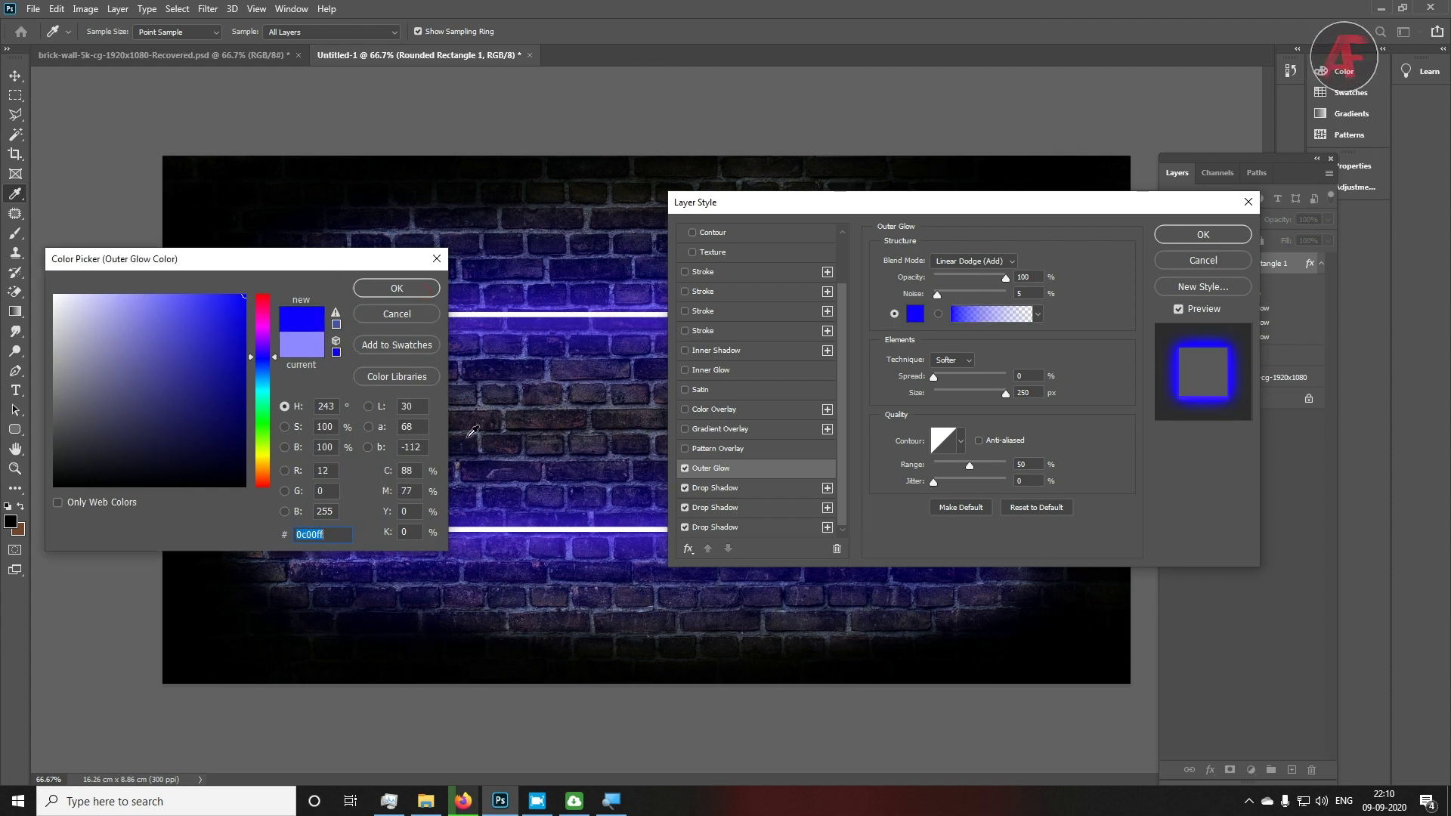
pyautogui.click(425, 290)
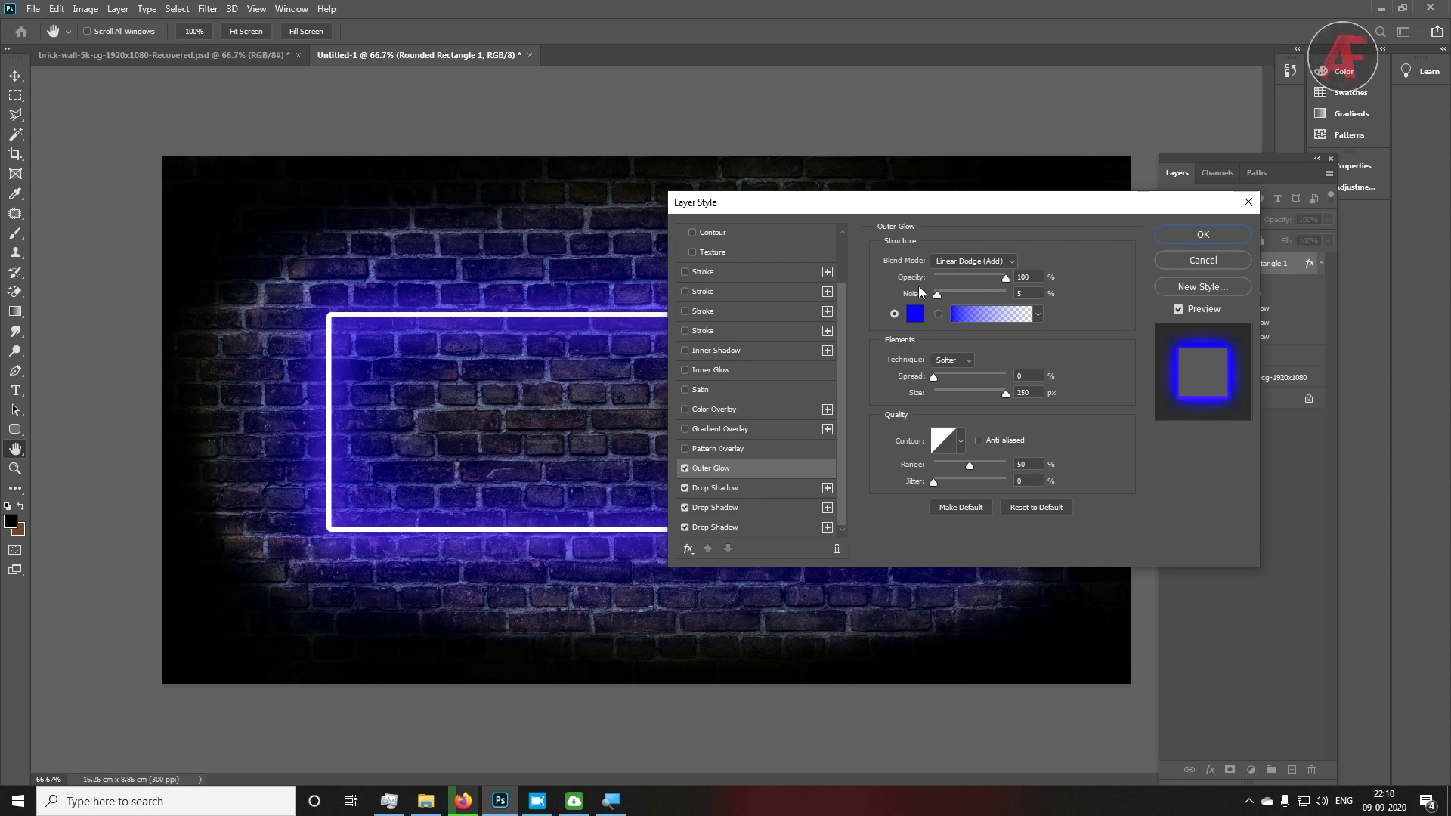
pyautogui.moveTo(937, 295); pyautogui.dragTo(946, 295)
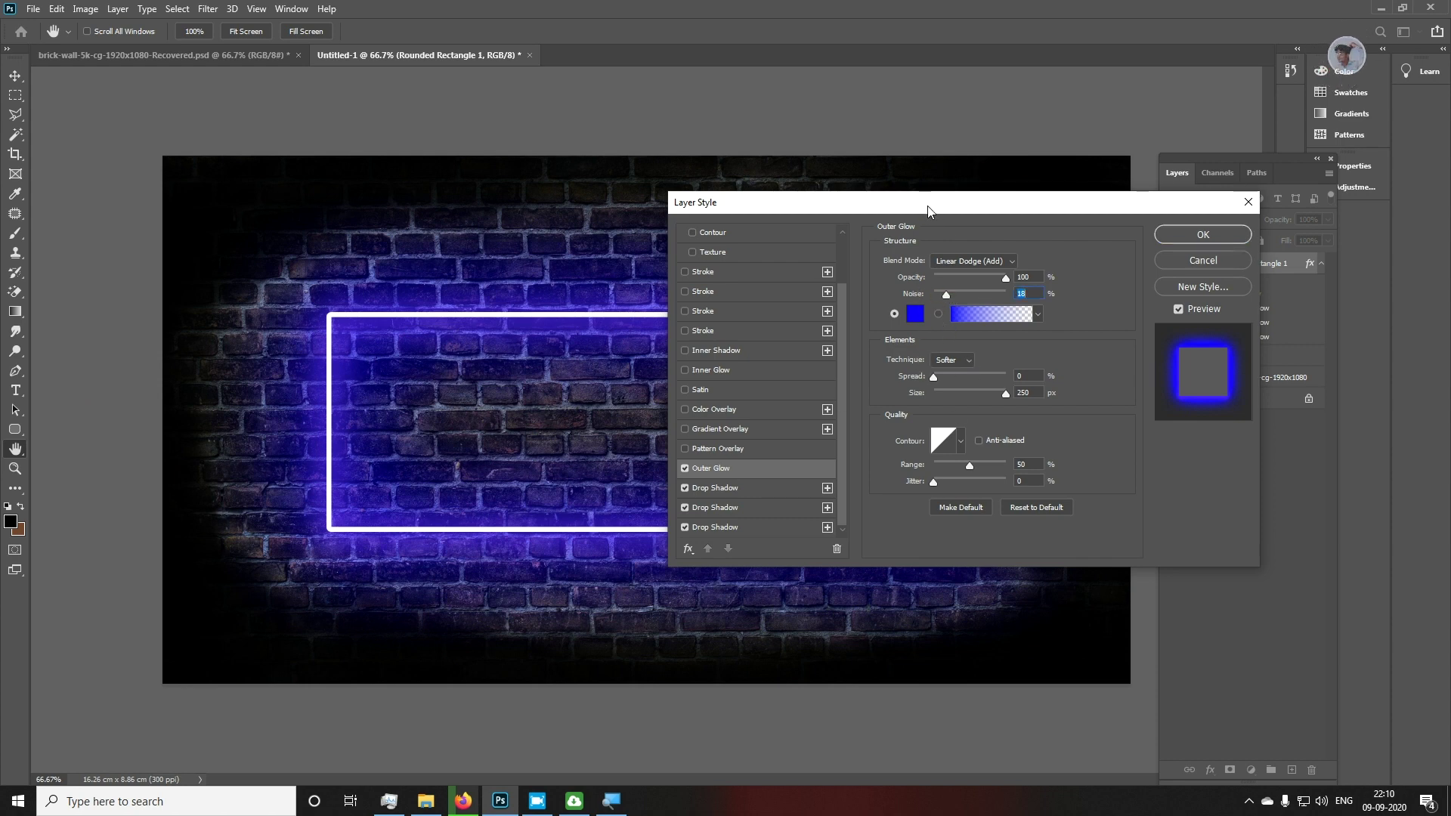
pyautogui.moveTo(928, 210); pyautogui.dragTo(422, 205)
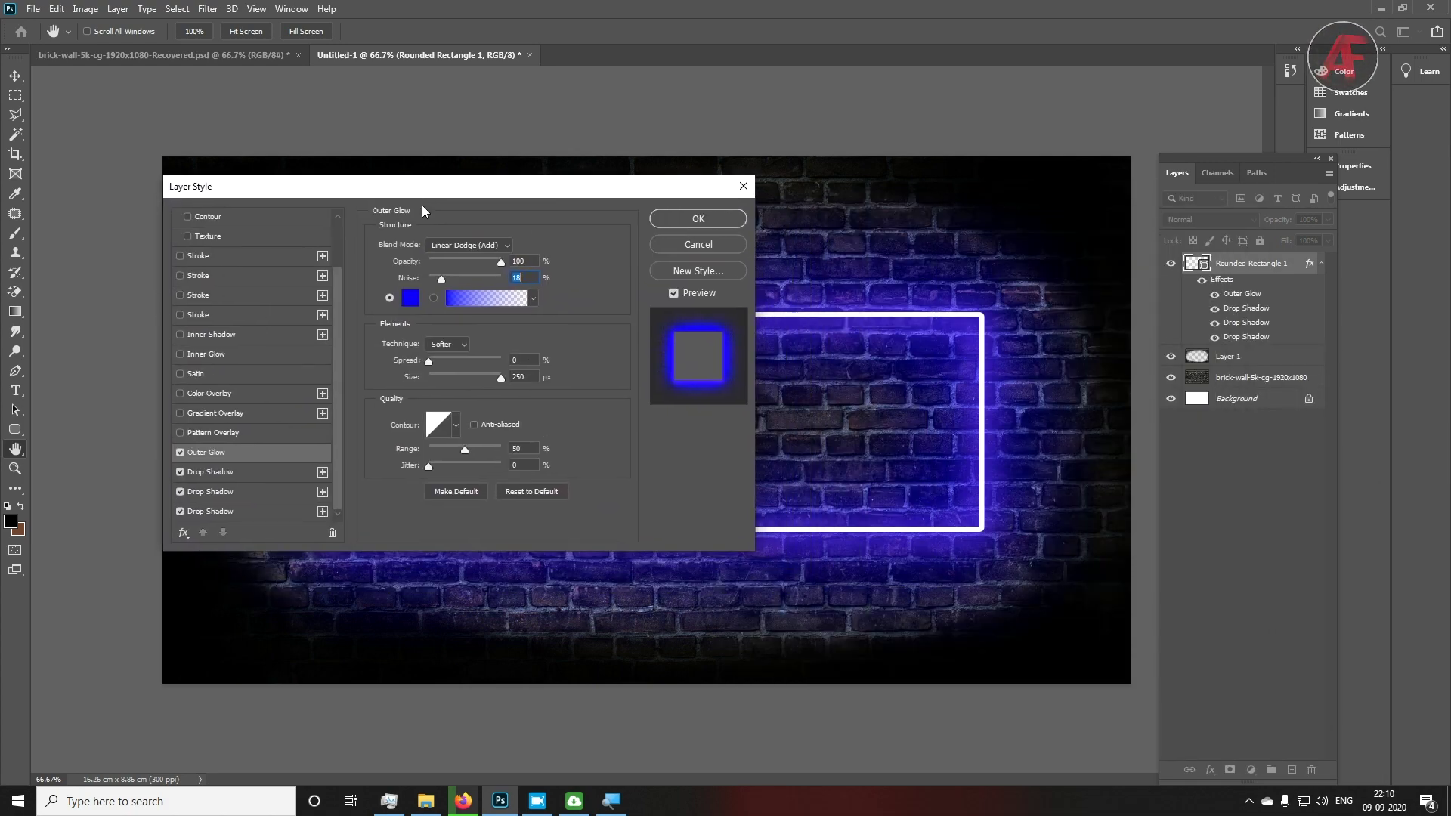
pyautogui.click(697, 218)
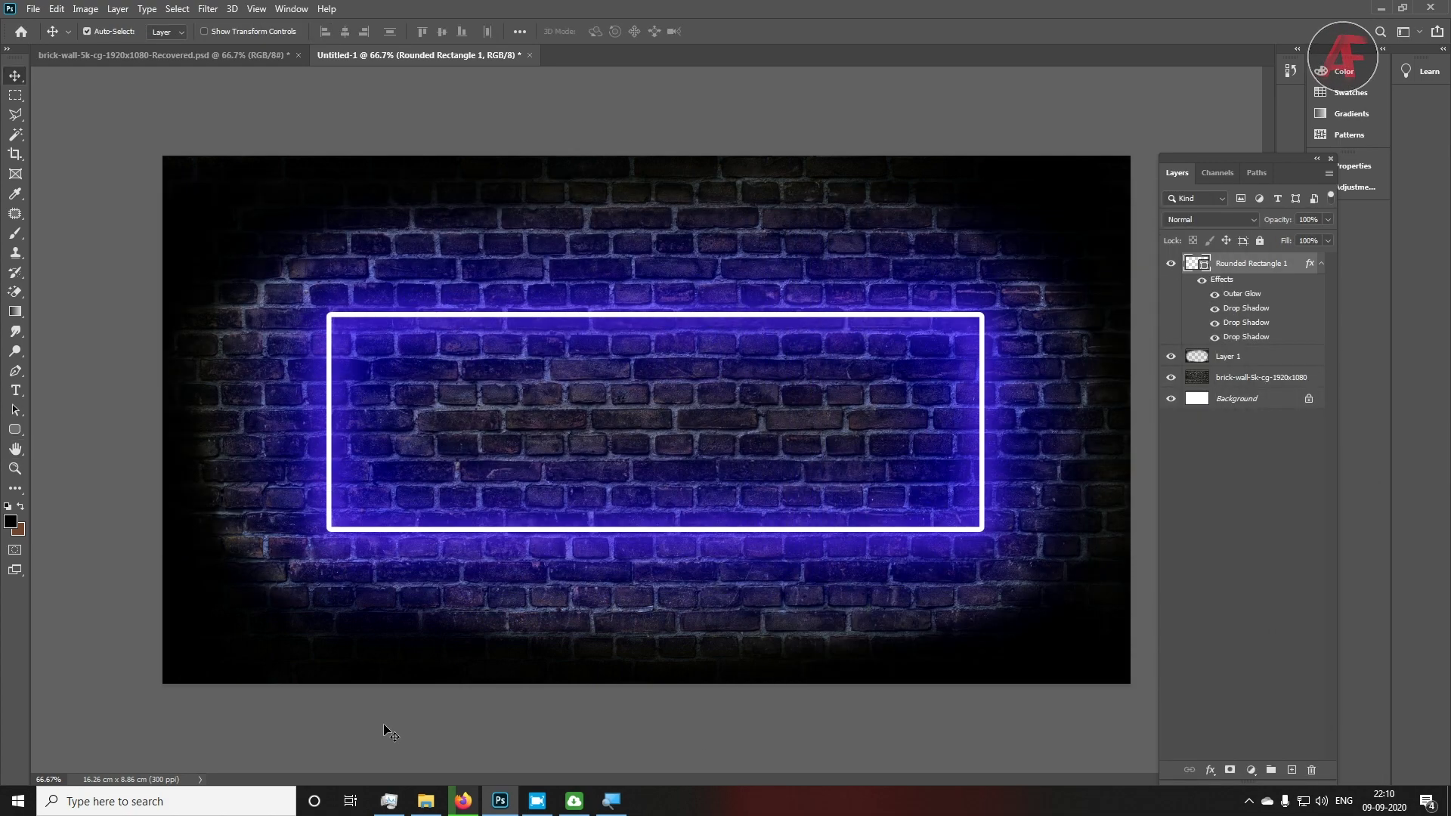
# Type the text line 'Neon Place' on the canvas and colour it white
pyautogui.press('t')
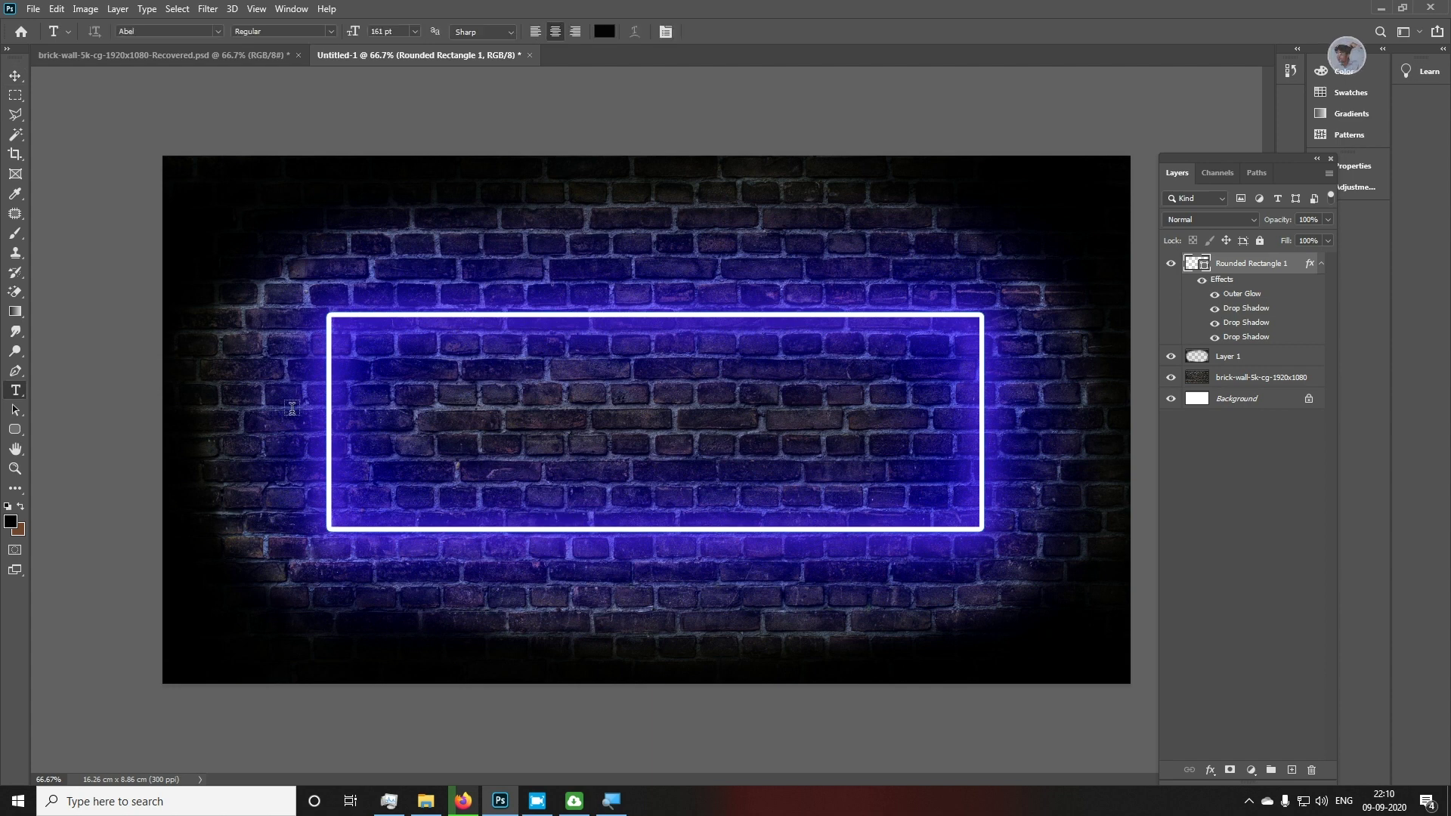
pyautogui.click(453, 227)
pyautogui.write('N')
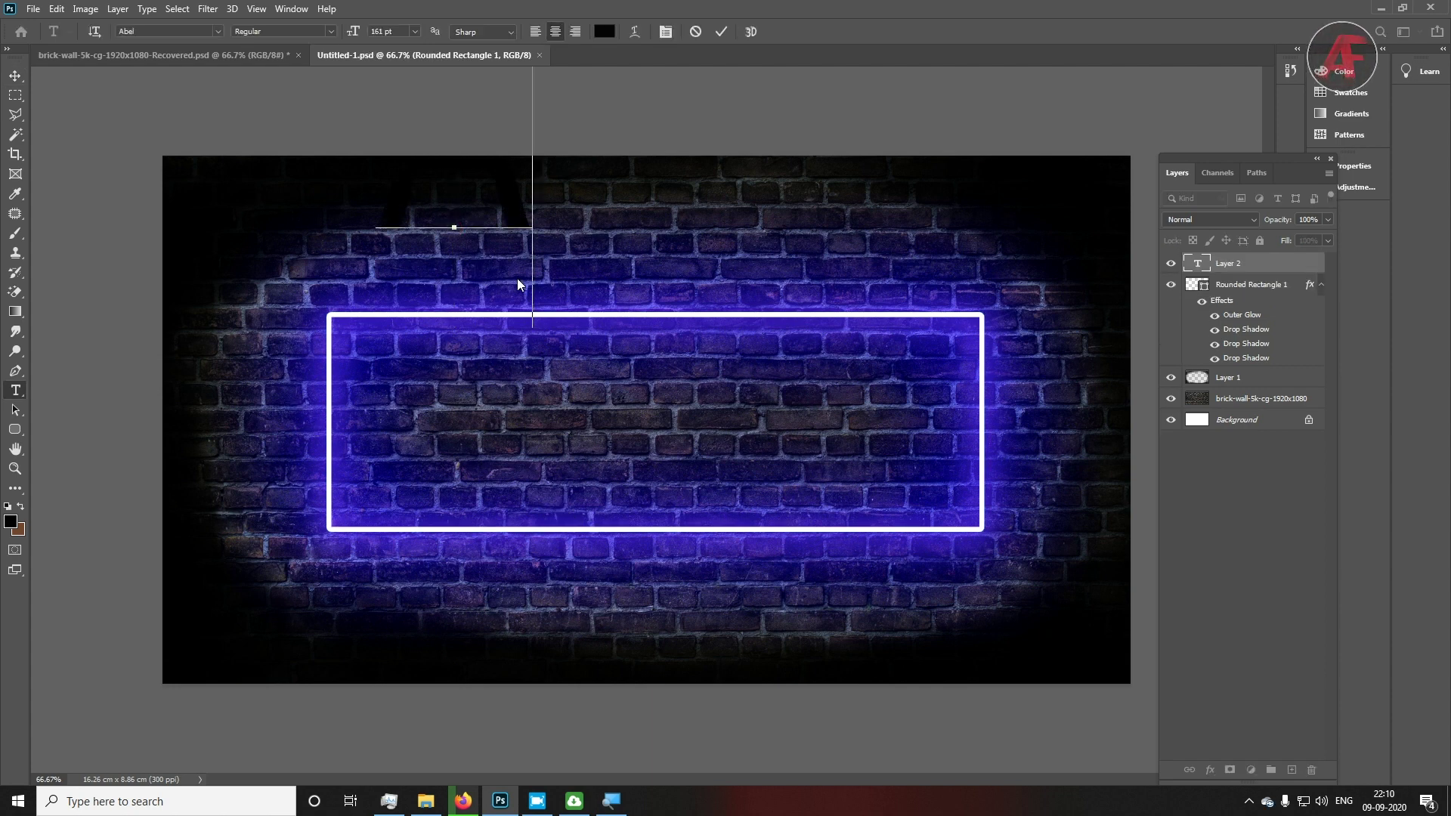
pyautogui.write('eon Place')
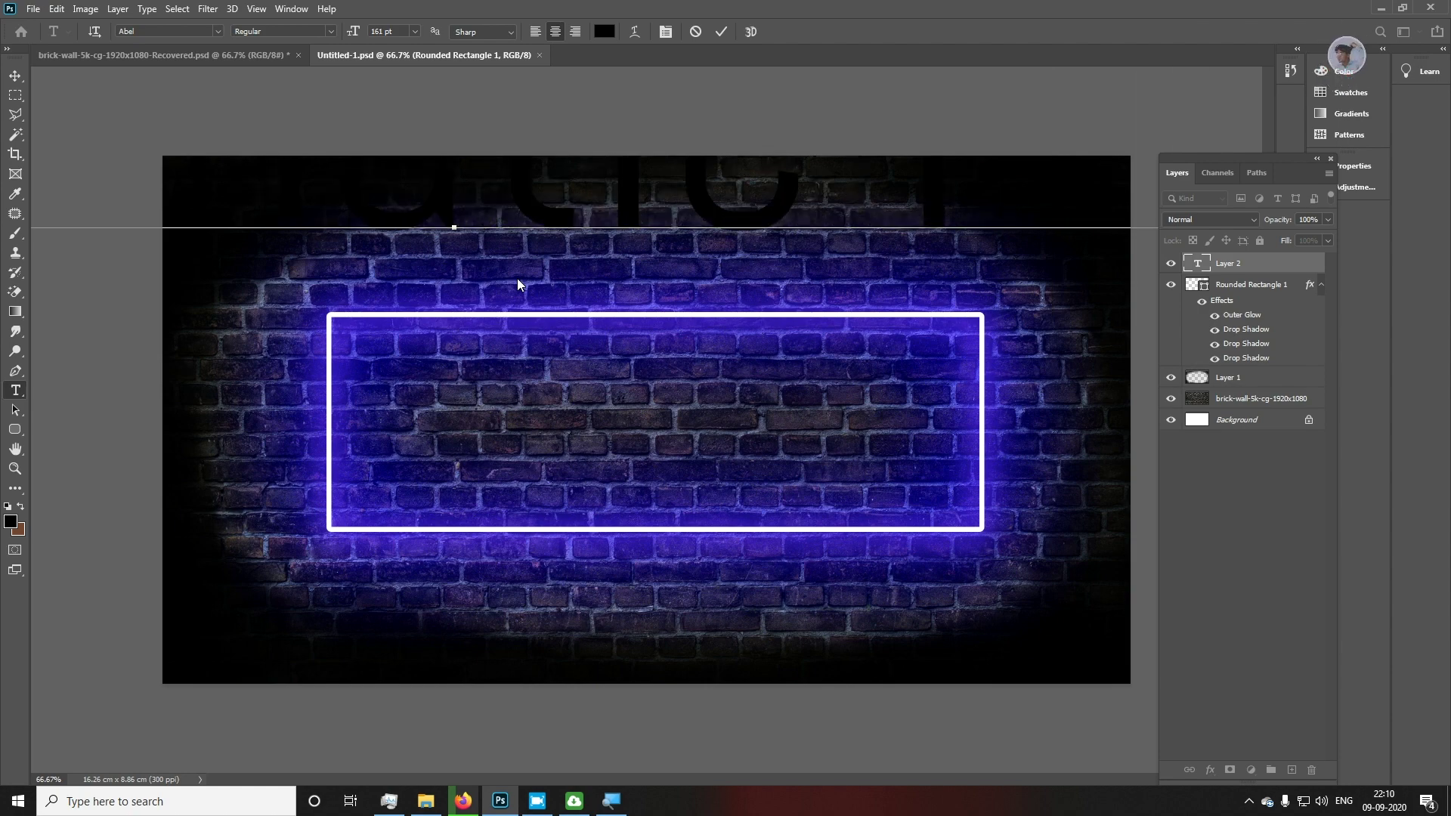
pyautogui.hotkey('ctrl', 'a')
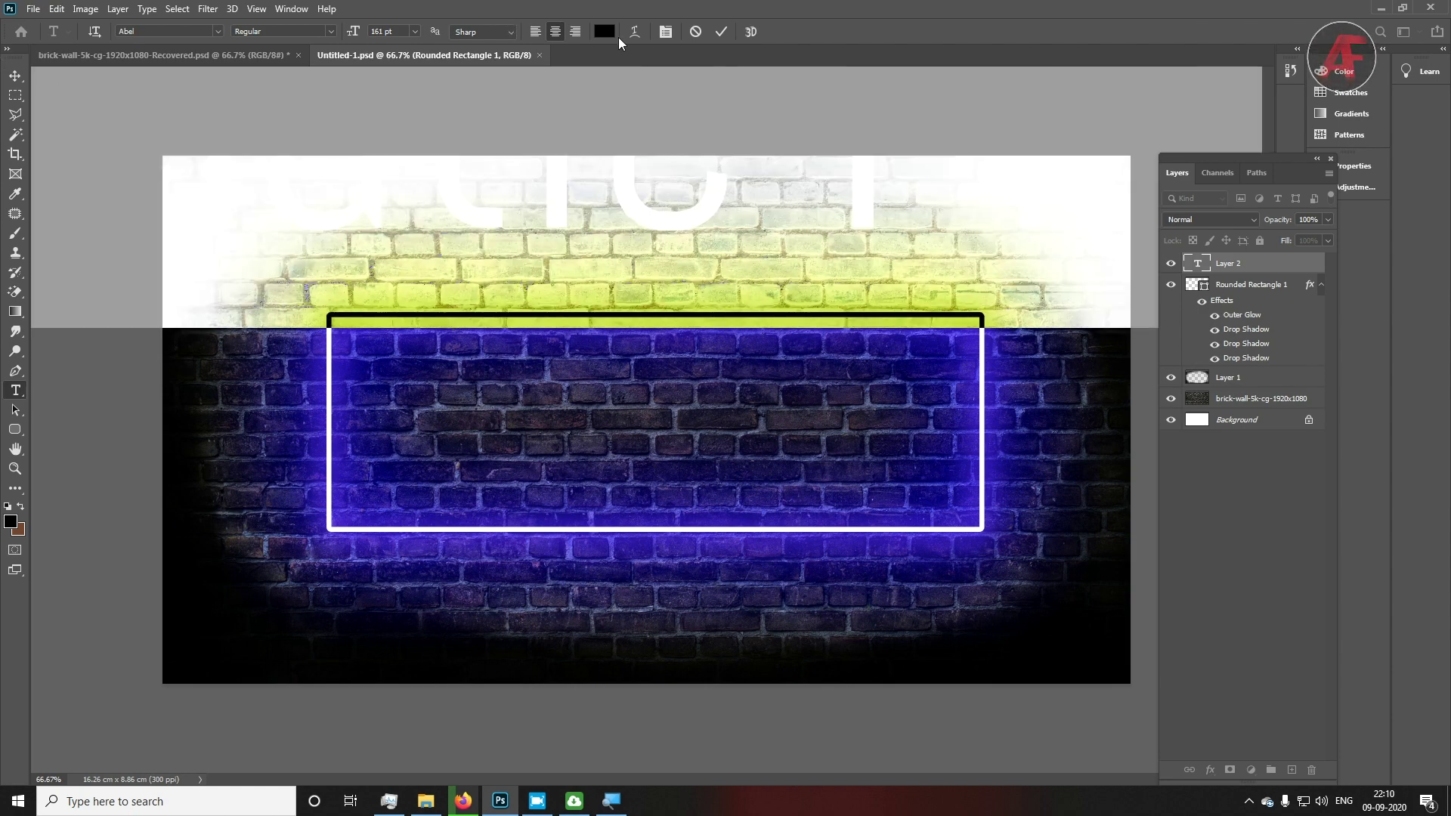
pyautogui.click(604, 31)
pyautogui.moveTo(71, 315); pyautogui.dragTo(54, 296)
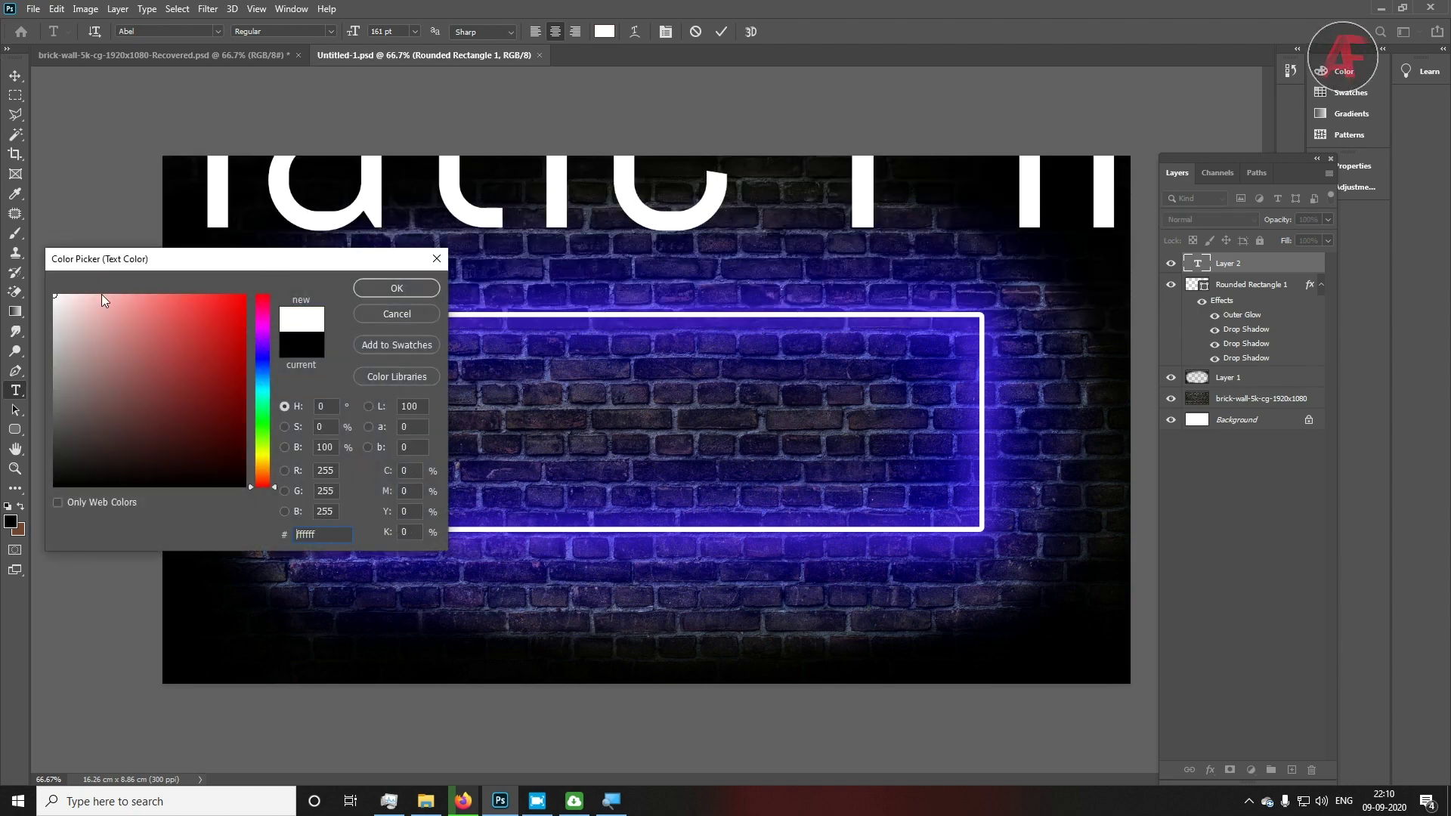
pyautogui.click(408, 287)
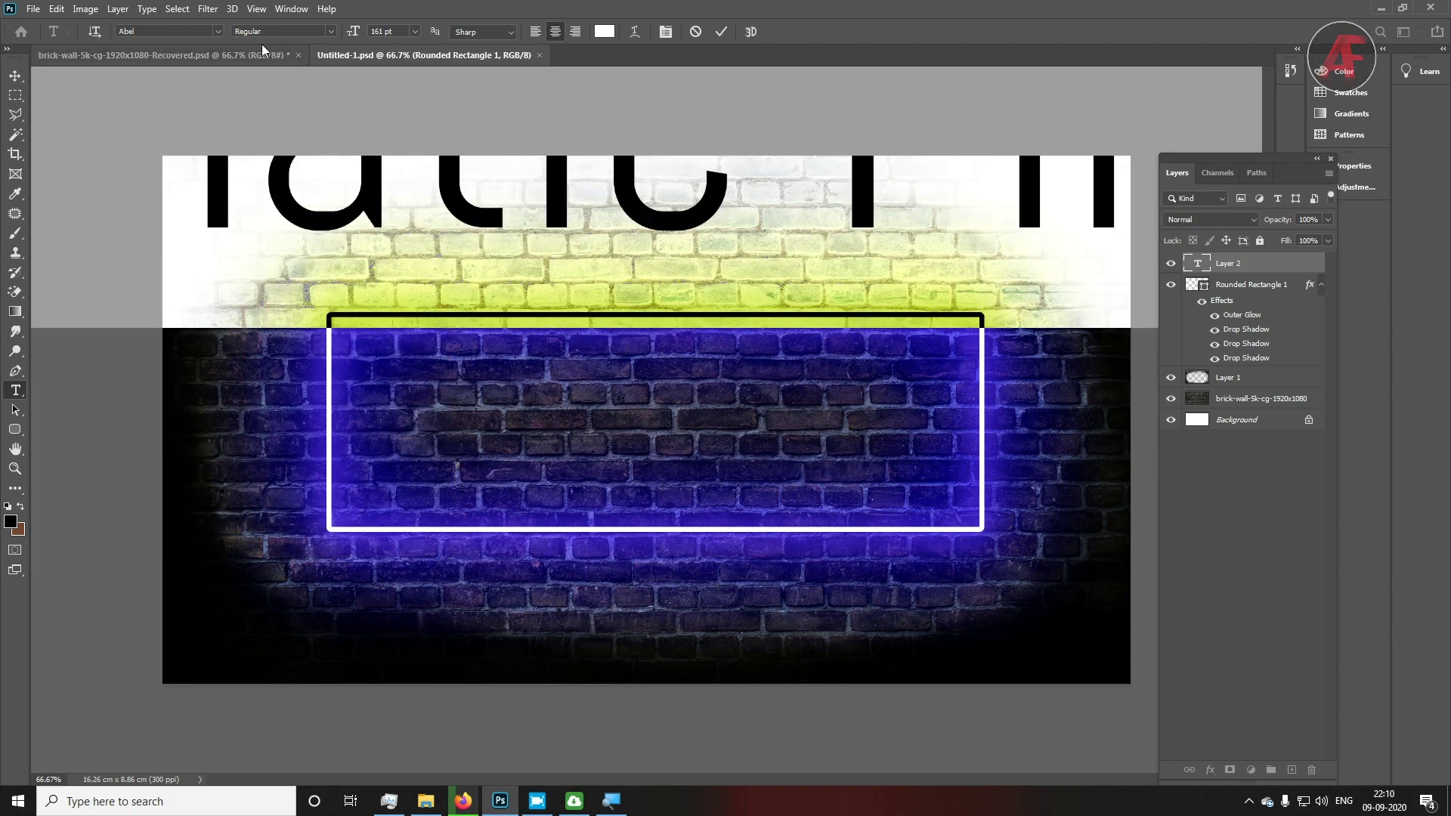
# Set the text to the MV Boli font at 32 pt and commit it
pyautogui.click(220, 31)
pyautogui.press('Down')
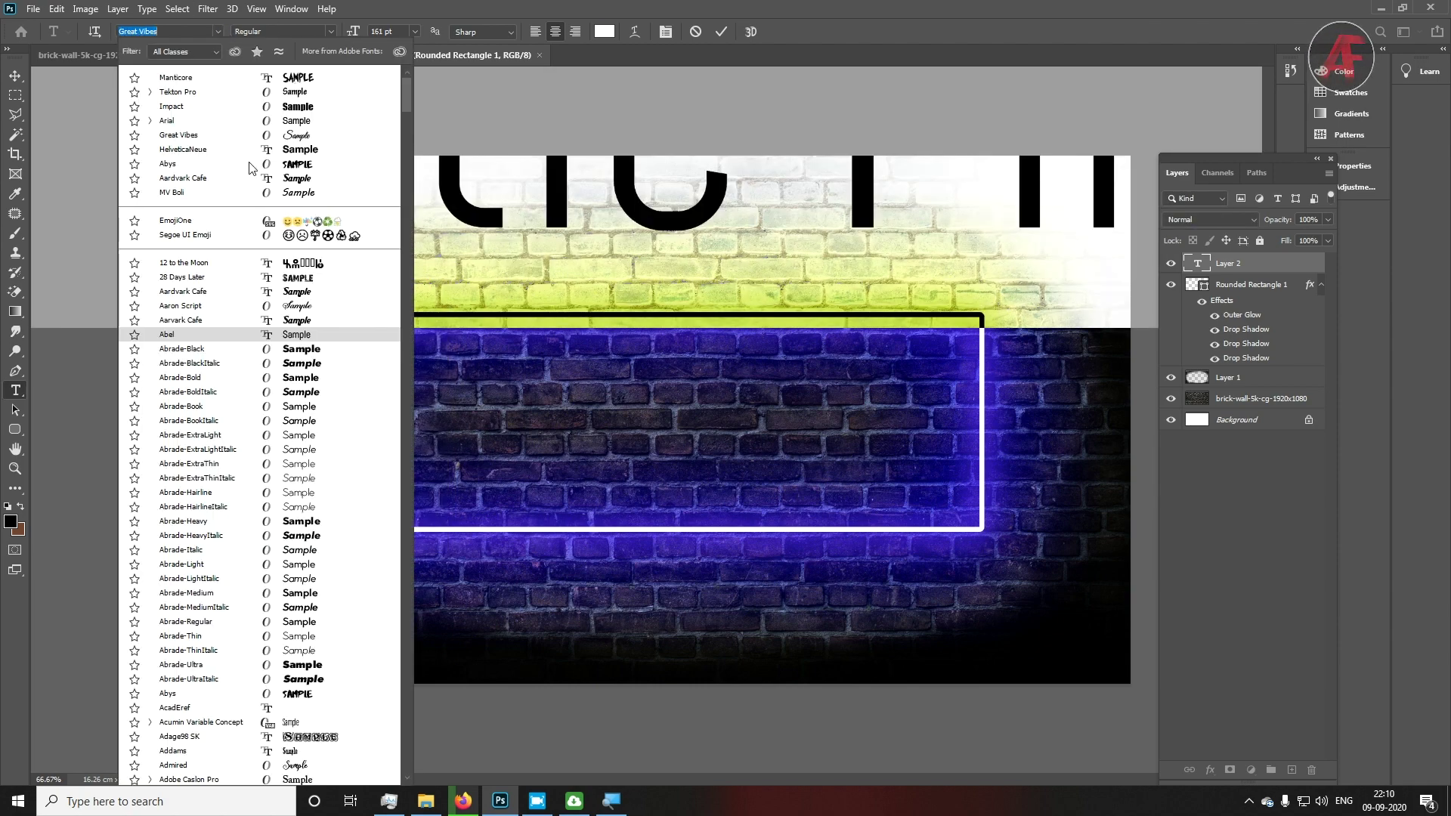
pyautogui.press('Down')
pyautogui.press('Down')
pyautogui.press('Down')
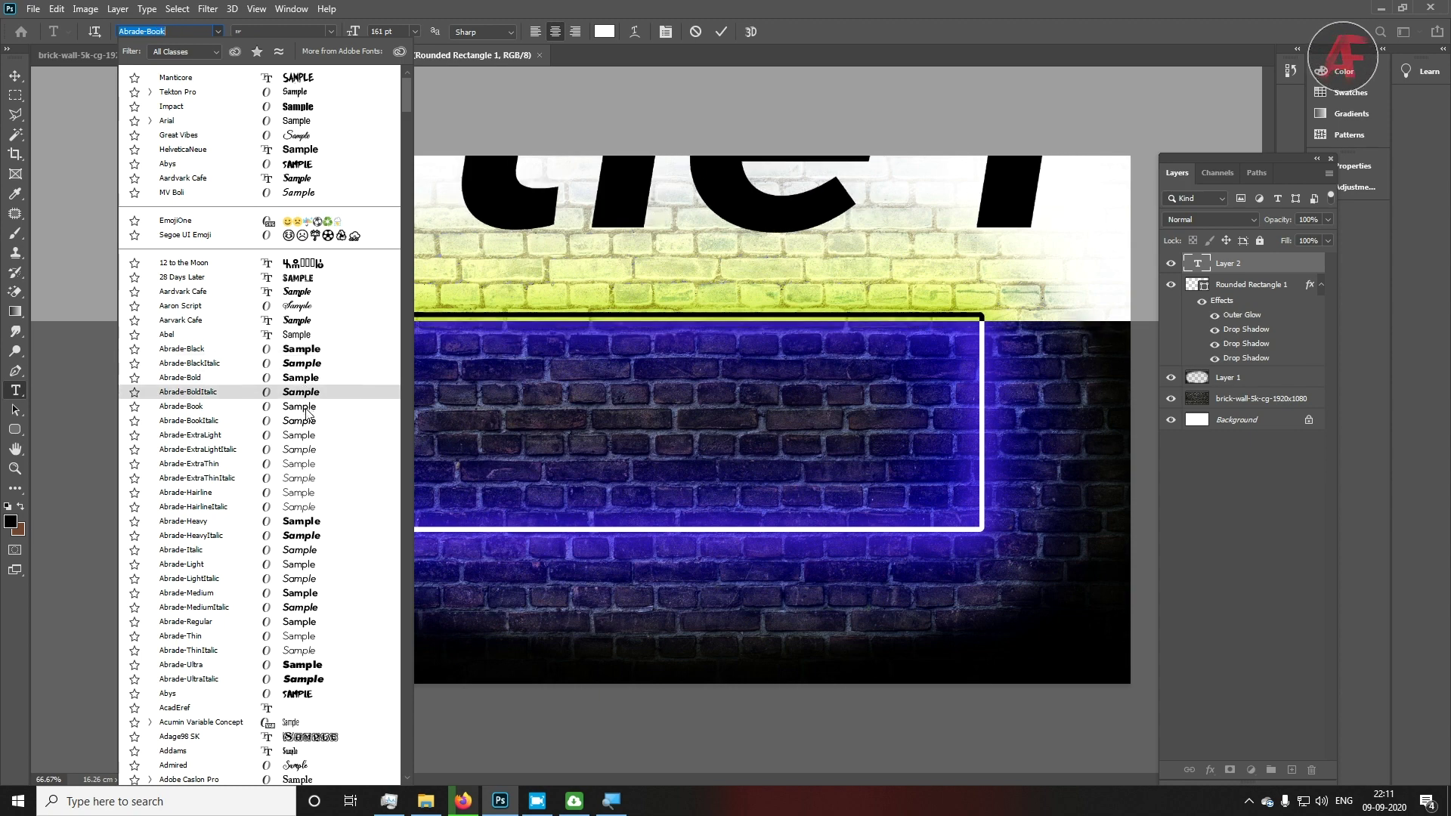
pyautogui.press('Down')
pyautogui.press('Down')
pyautogui.press('Return')
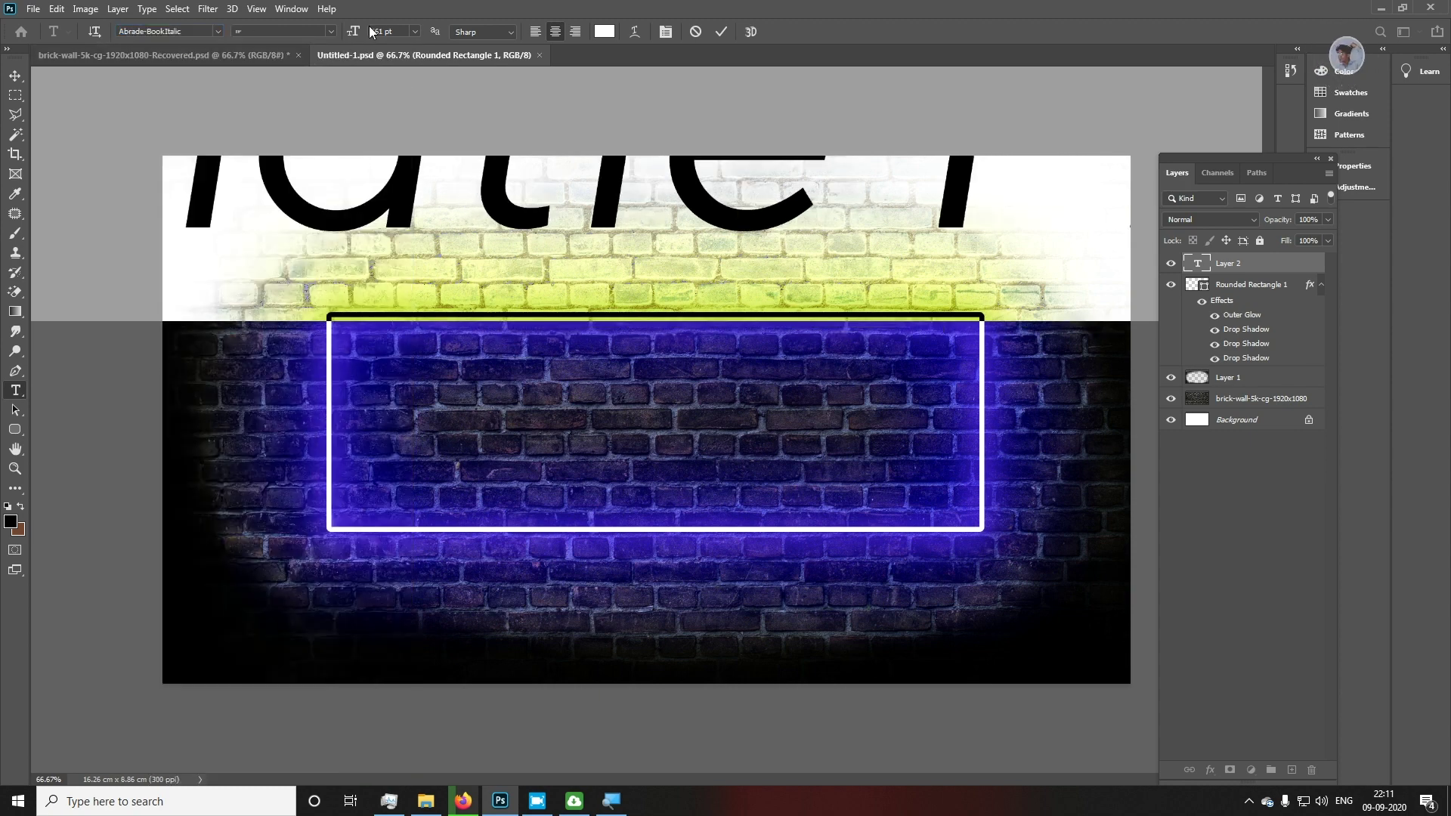
pyautogui.moveTo(353, 30); pyautogui.dragTo(262, 48)
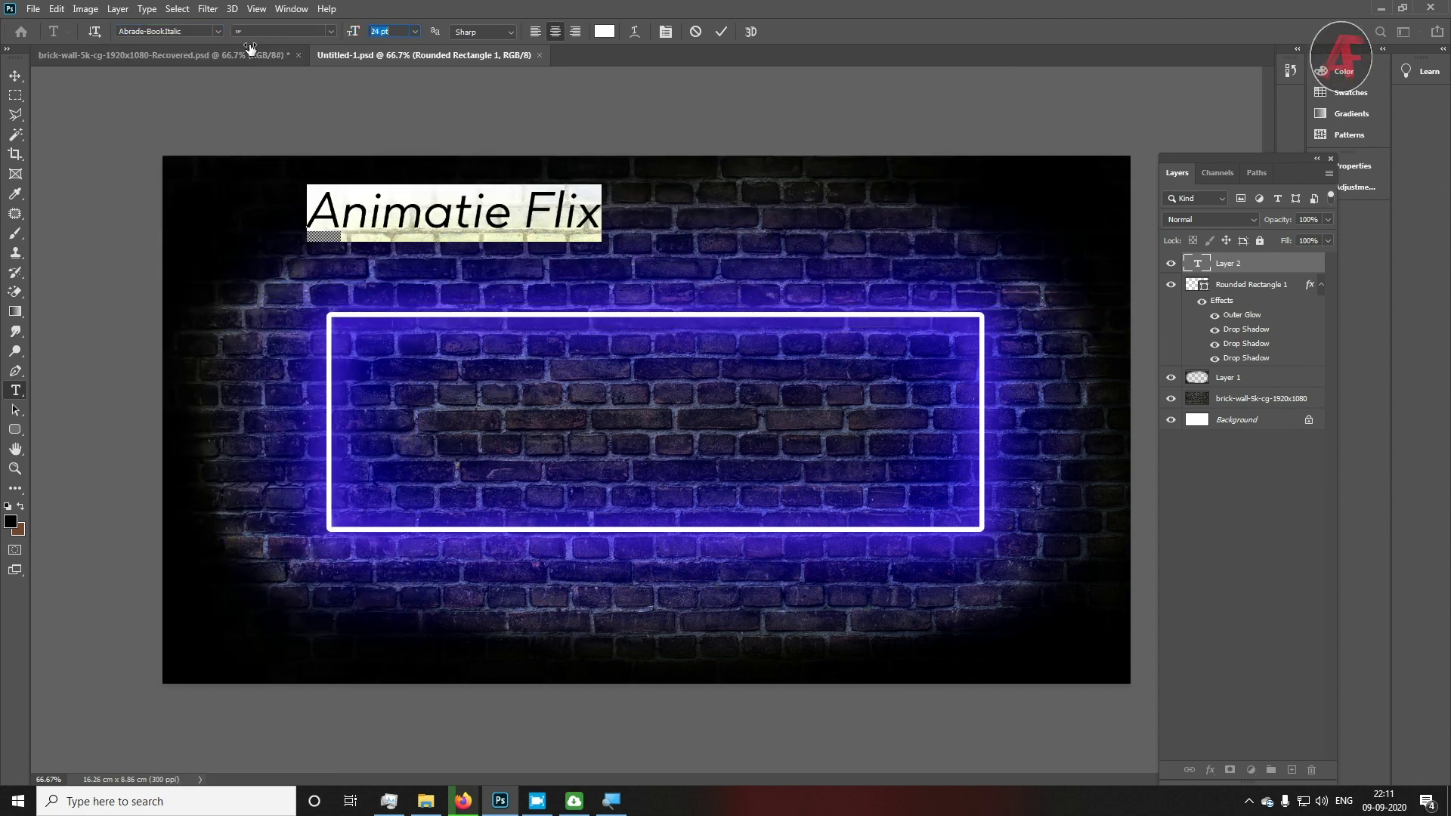
pyautogui.write('32')
pyautogui.moveTo(263, 49); pyautogui.dragTo(190, 50)
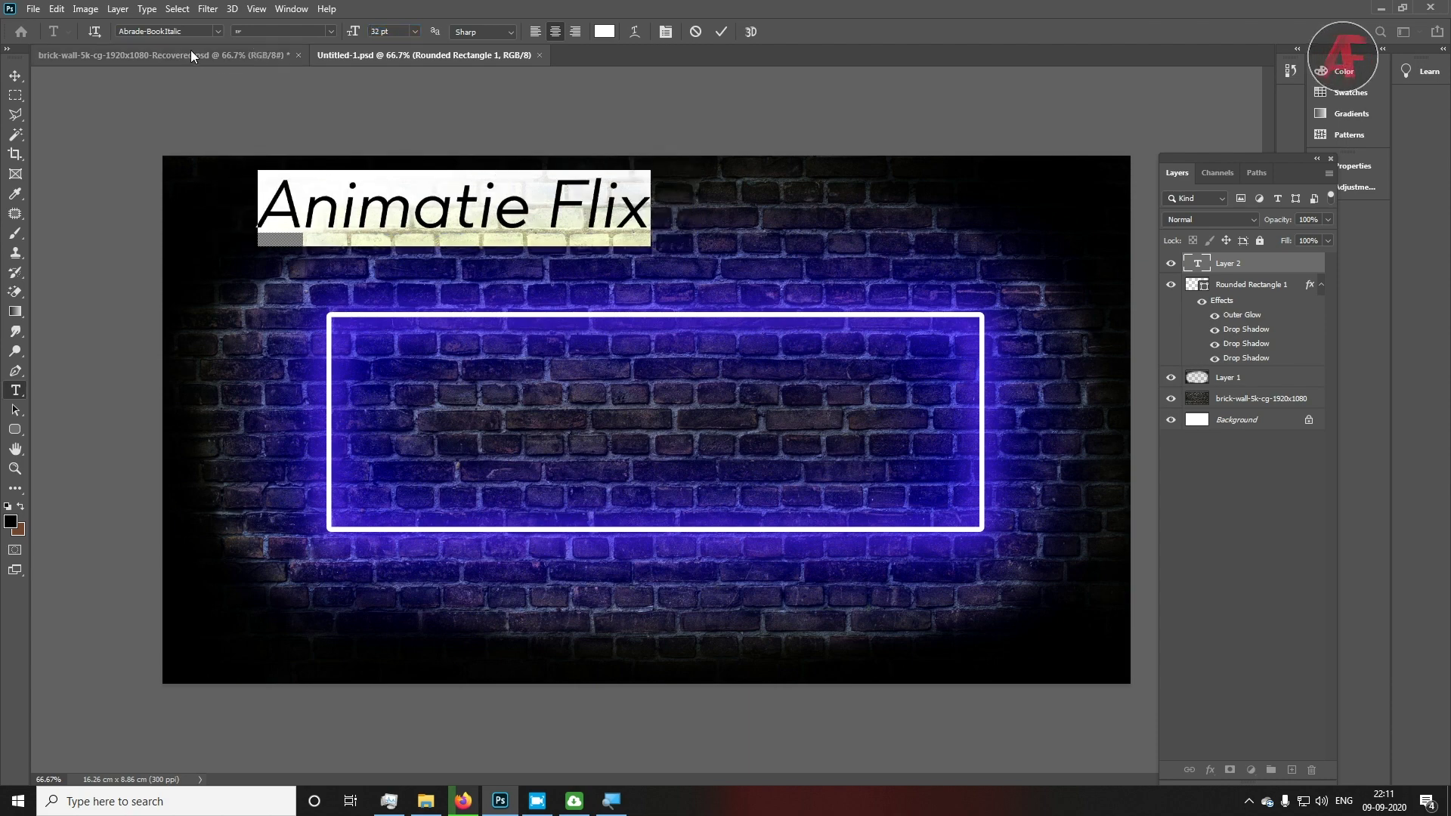
pyautogui.click(217, 31)
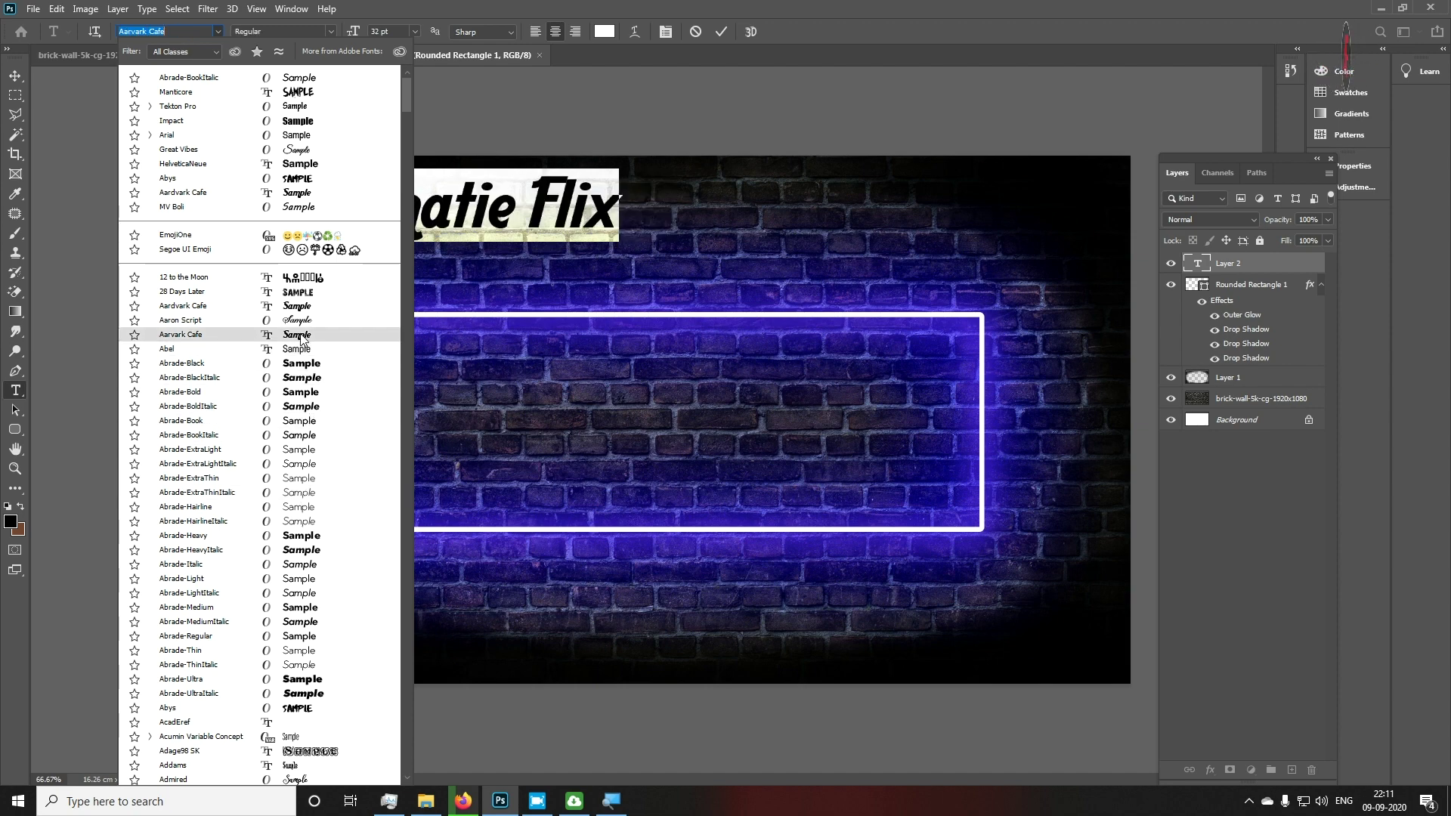
pyautogui.click(298, 206)
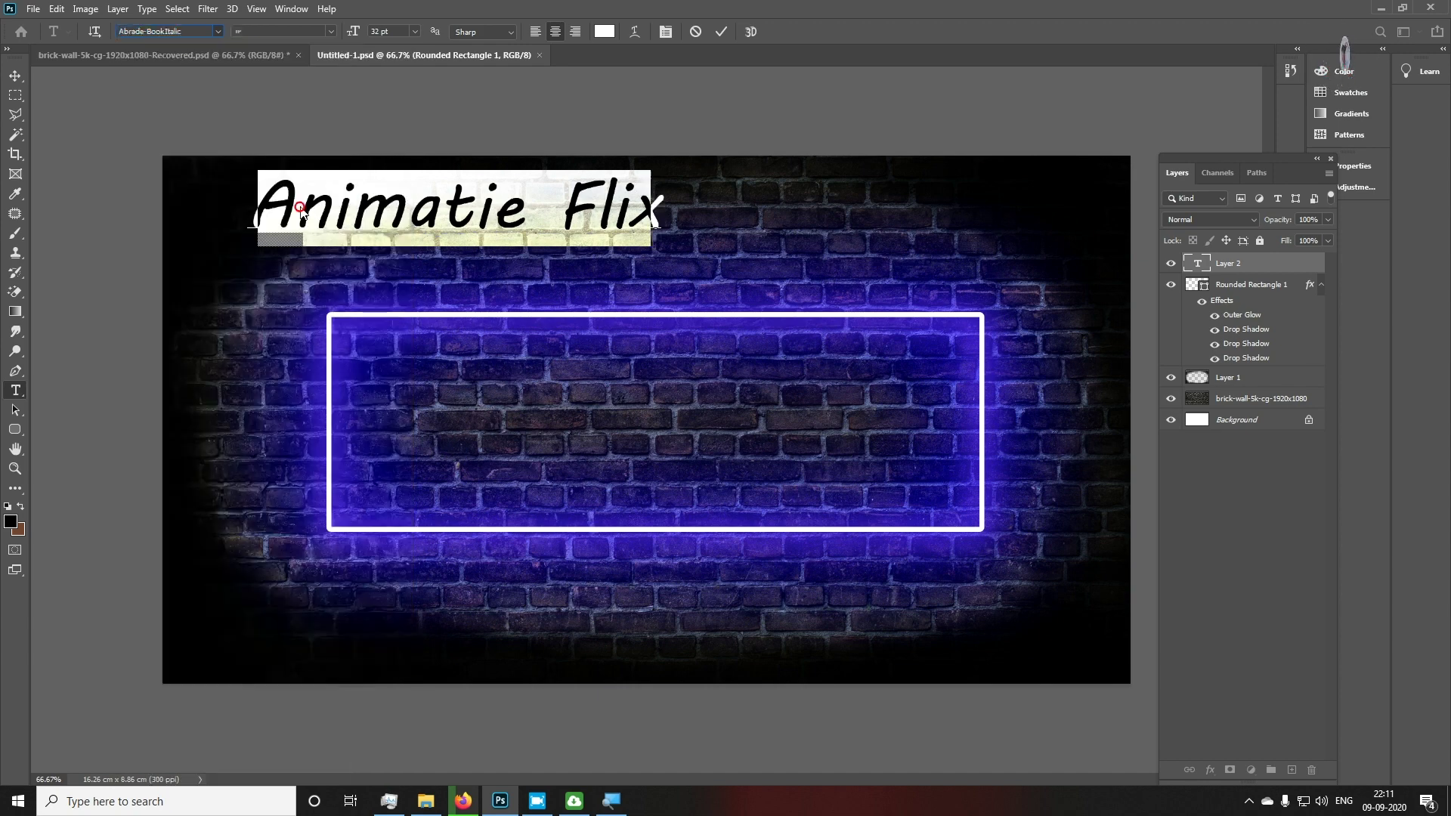
pyautogui.click(11, 69)
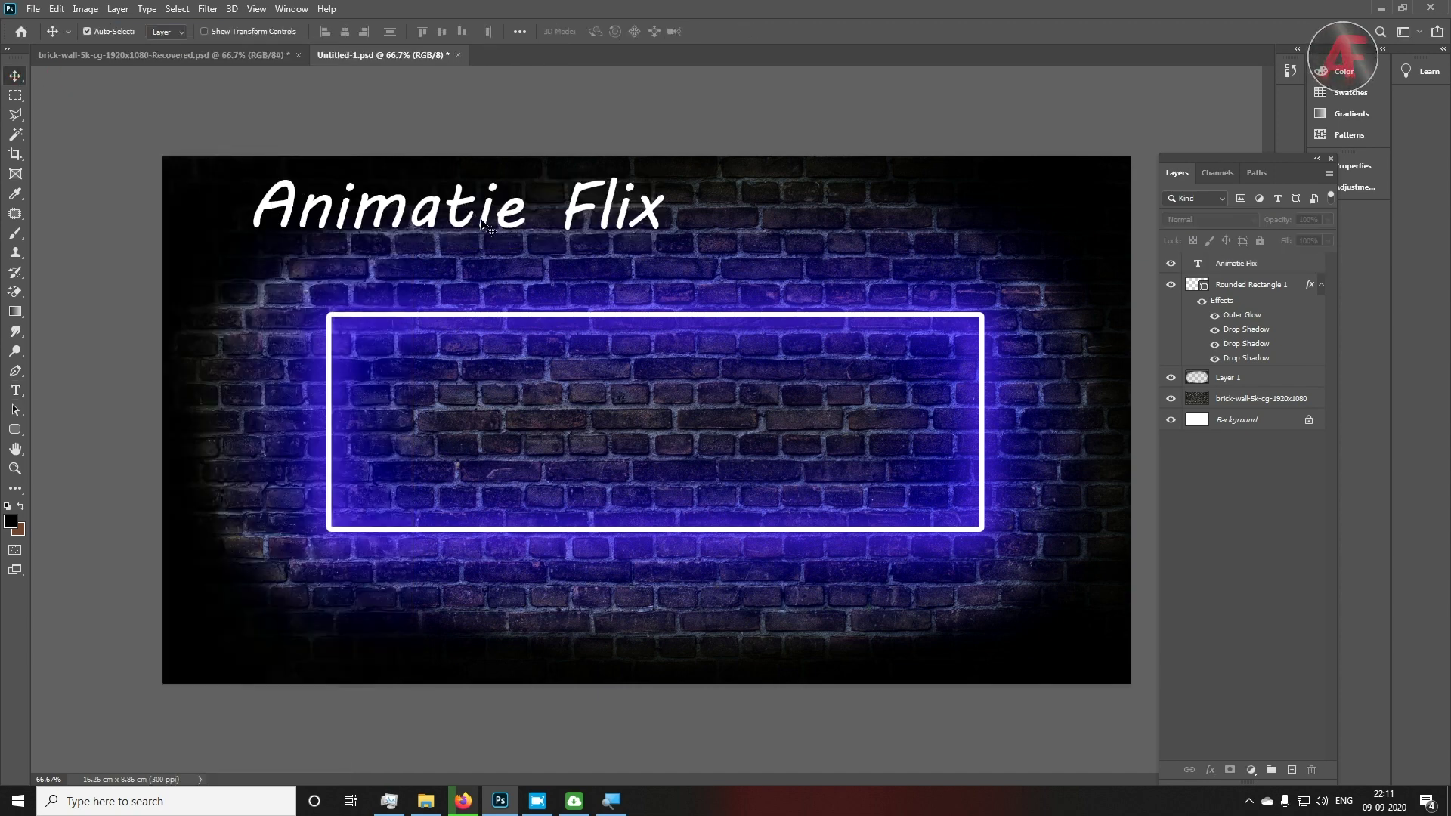
# Centre the text in the rectangle and give Rounded Rectangle 1 a Bevel & Emboss, depth ~365%, size 2 px
pyautogui.moveTo(482, 212)
pyautogui.mouseDown()
pyautogui.moveTo(710, 452)
pyautogui.moveTo(673, 422)
pyautogui.mouseUp()
pyautogui.click(1294, 286)
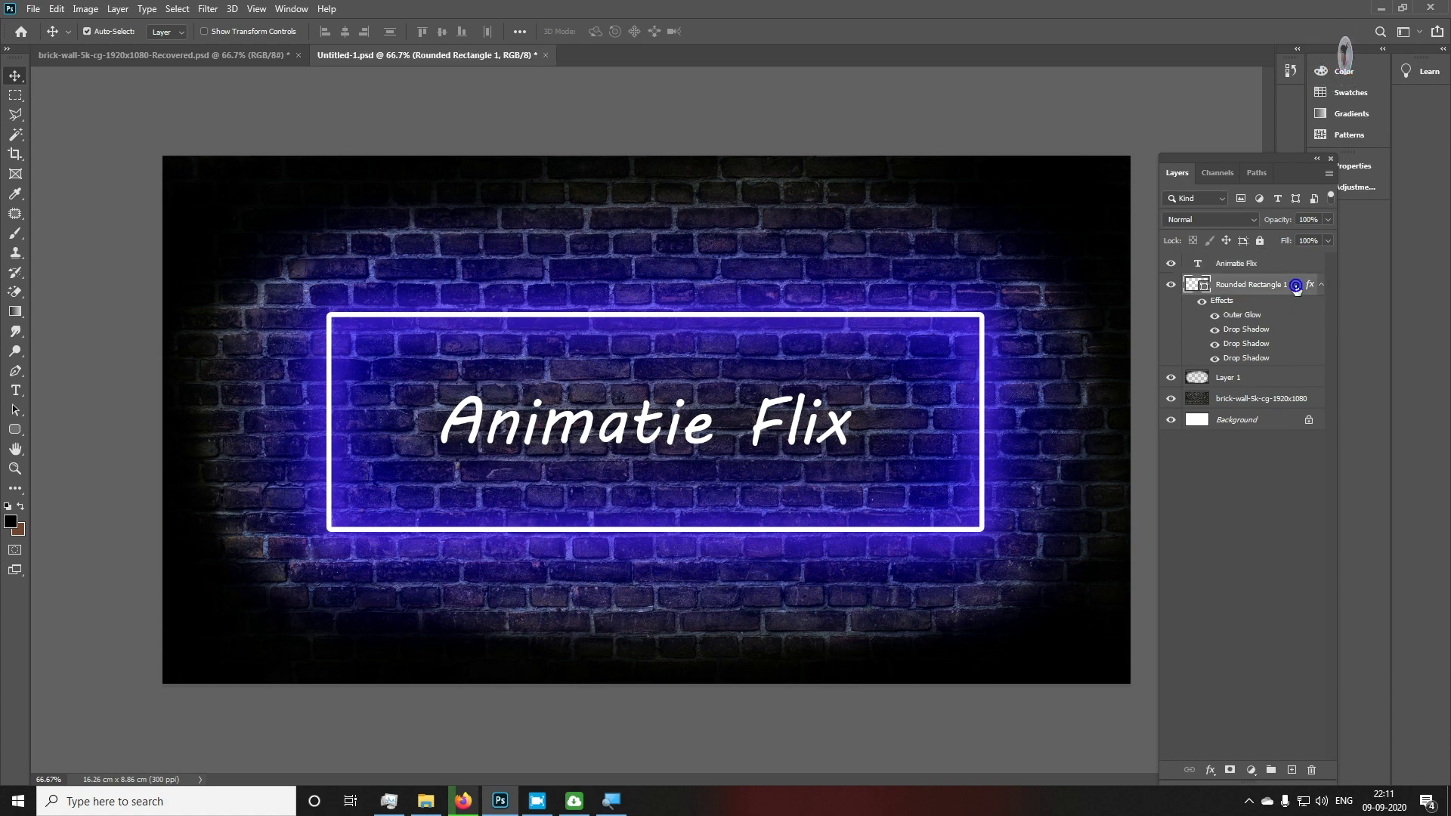
pyautogui.doubleClick(1296, 286)
pyautogui.click(241, 257)
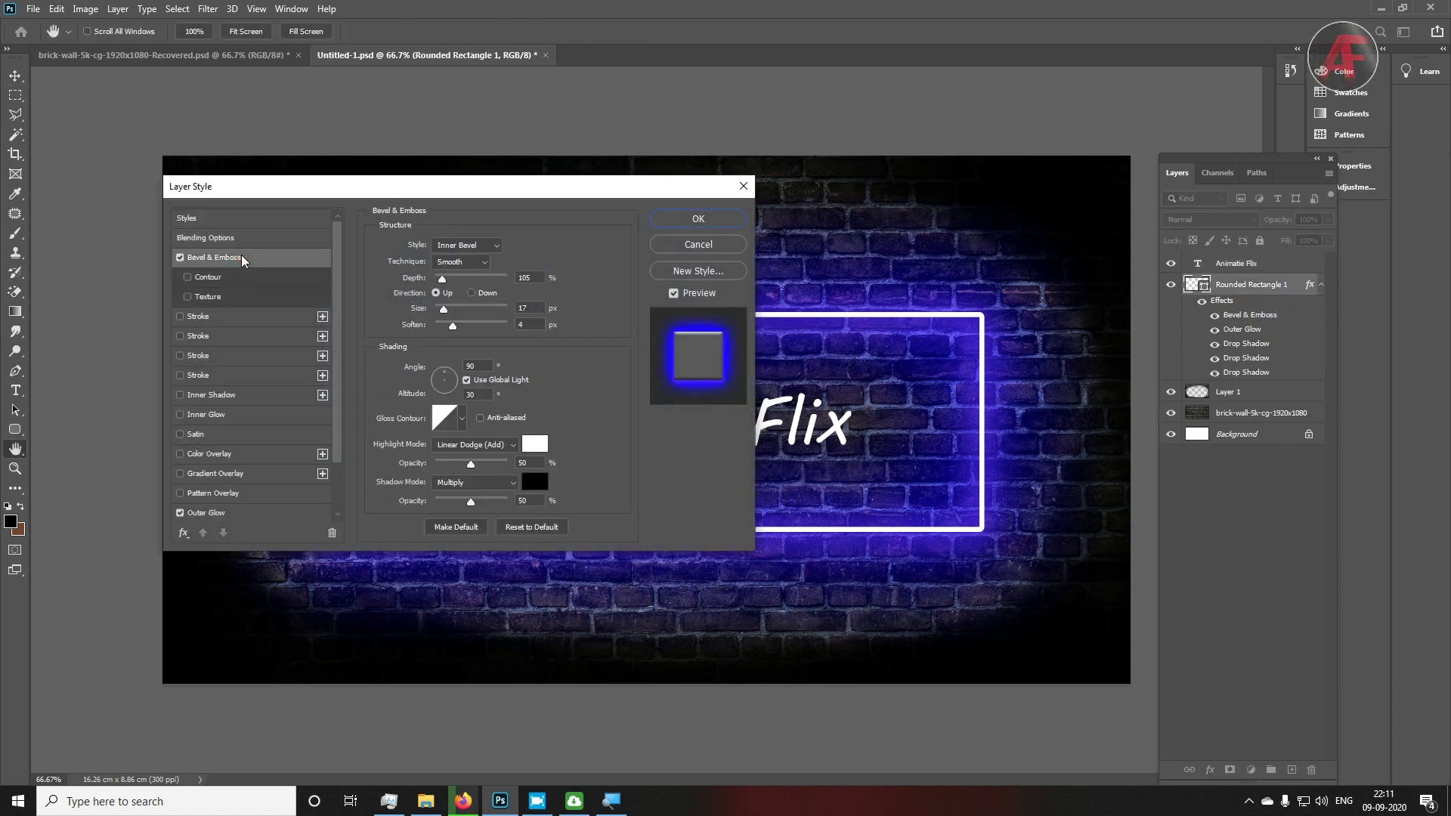
pyautogui.moveTo(442, 279); pyautogui.dragTo(482, 279)
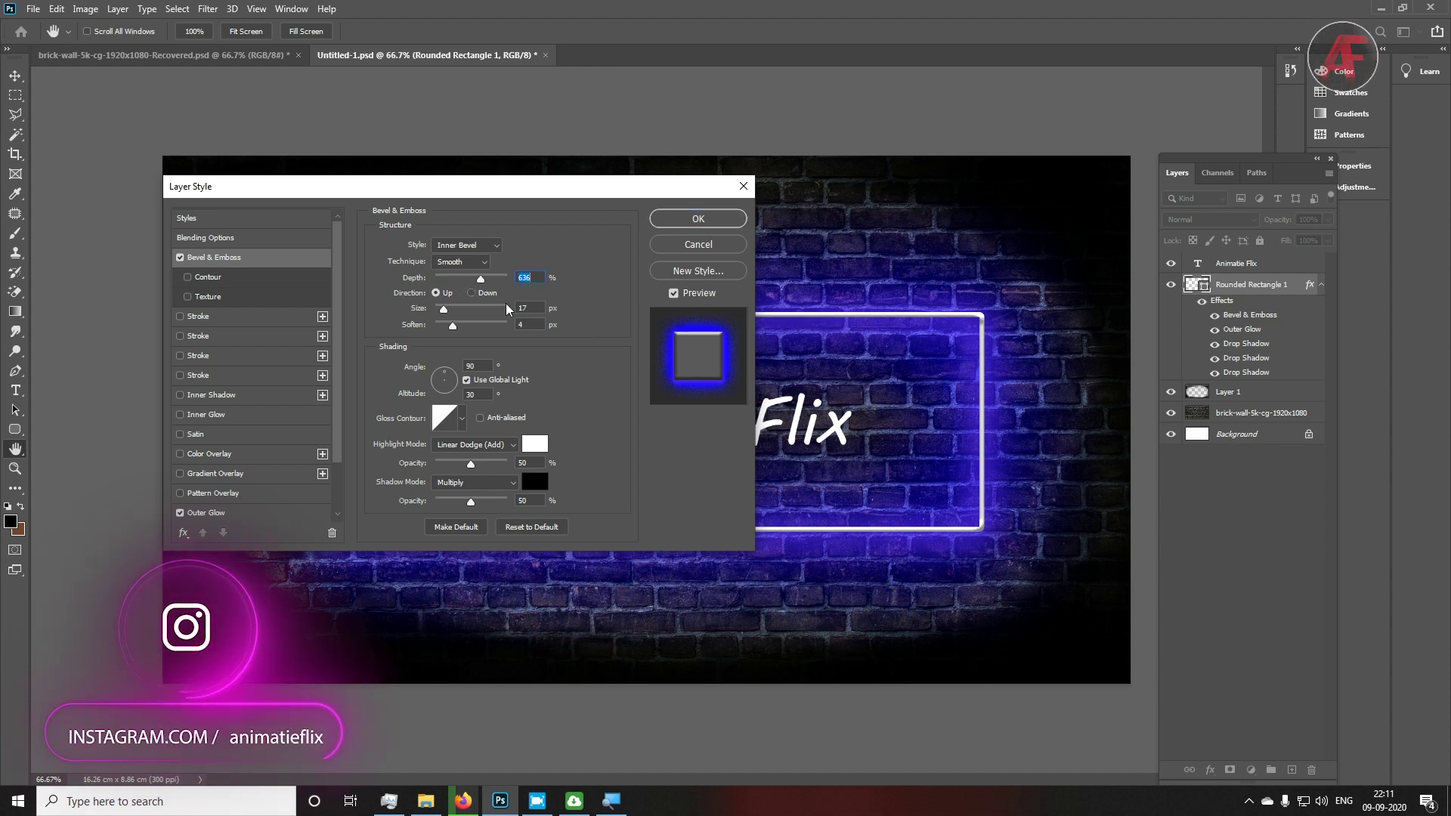
pyautogui.moveTo(445, 309); pyautogui.dragTo(437, 308)
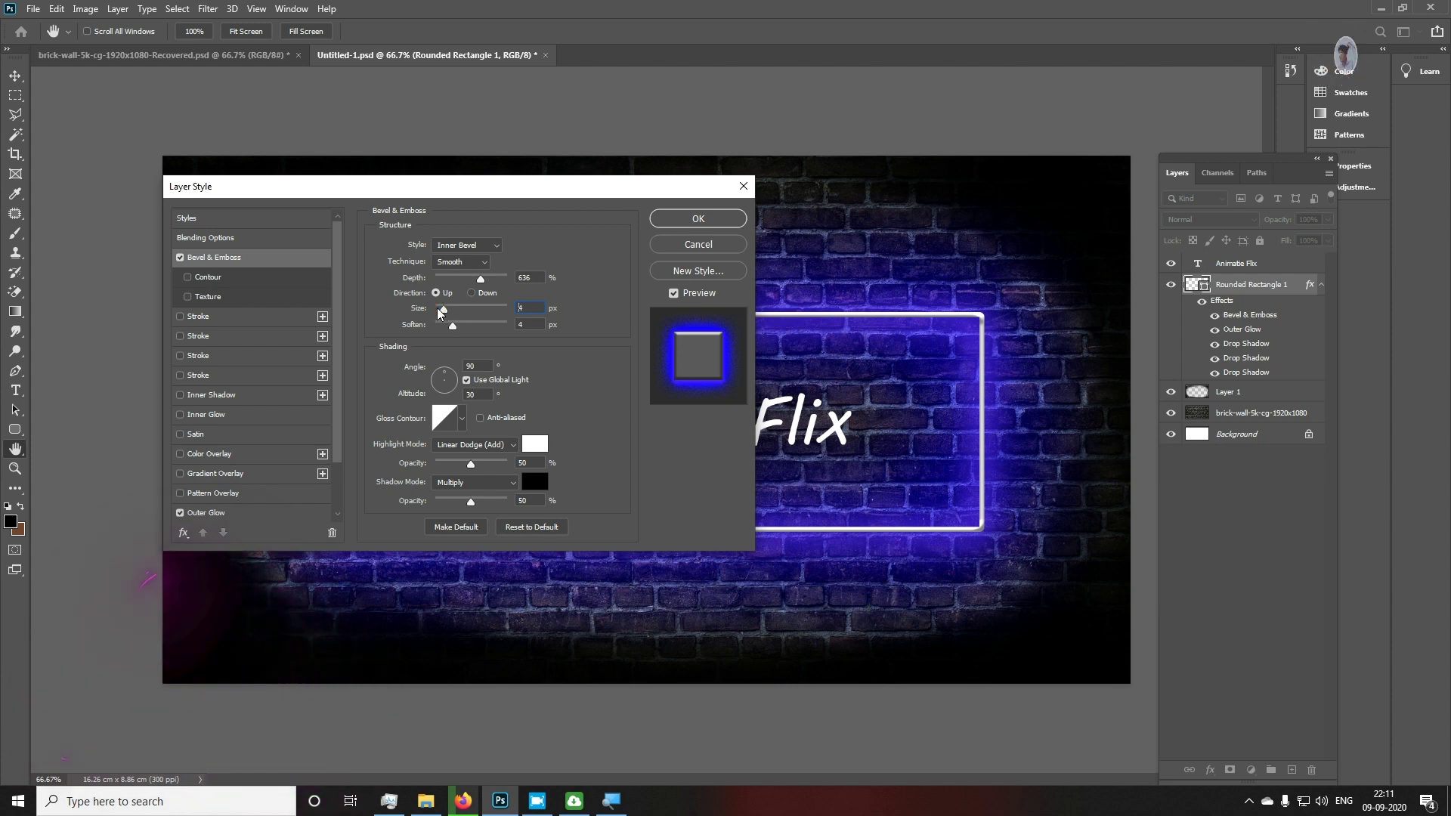
pyautogui.moveTo(481, 279); pyautogui.dragTo(461, 275)
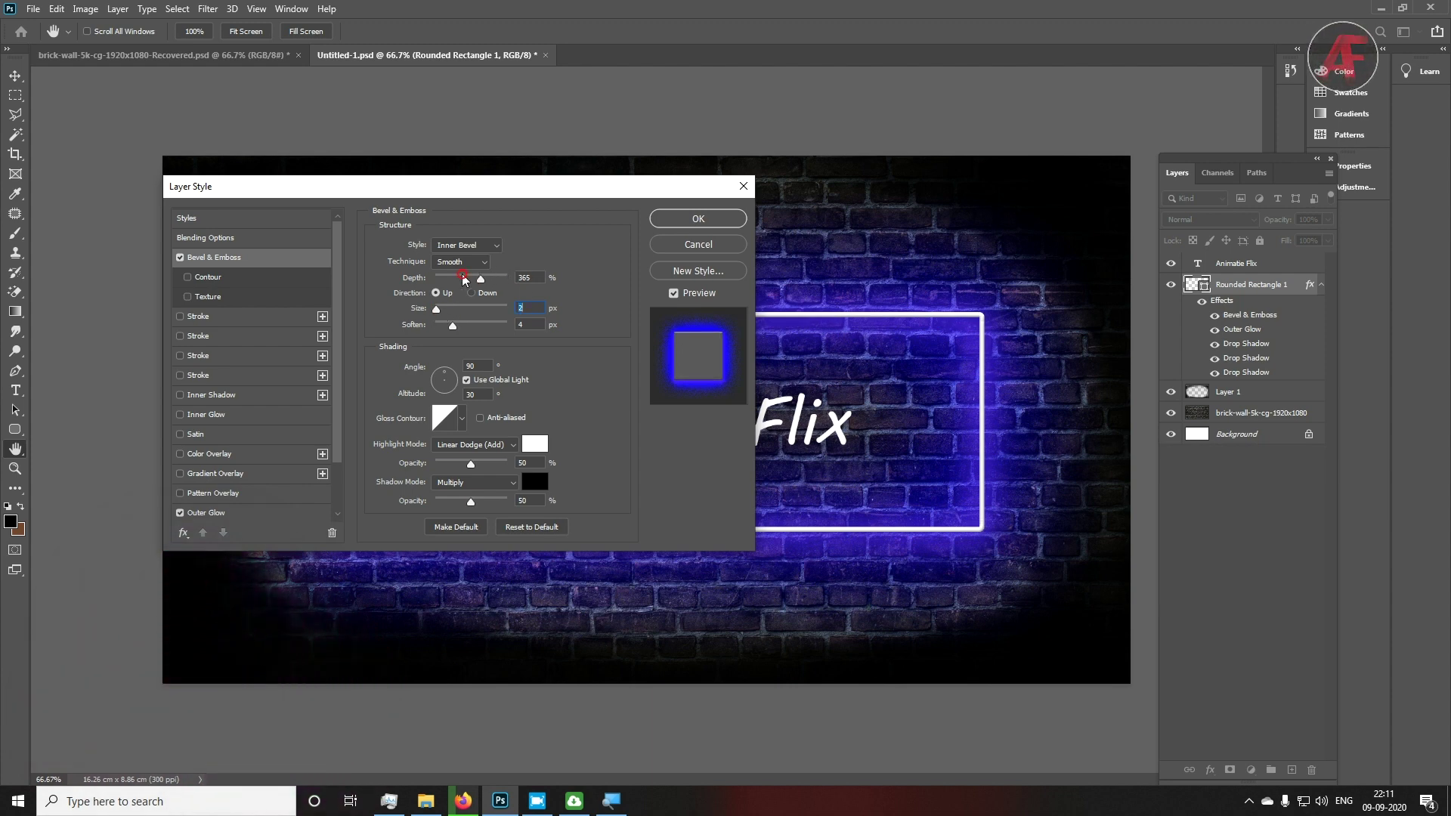
# Apply the rectangle's effects, nudge the Animatie Flix text slightly right, and save
pyautogui.click(694, 220)
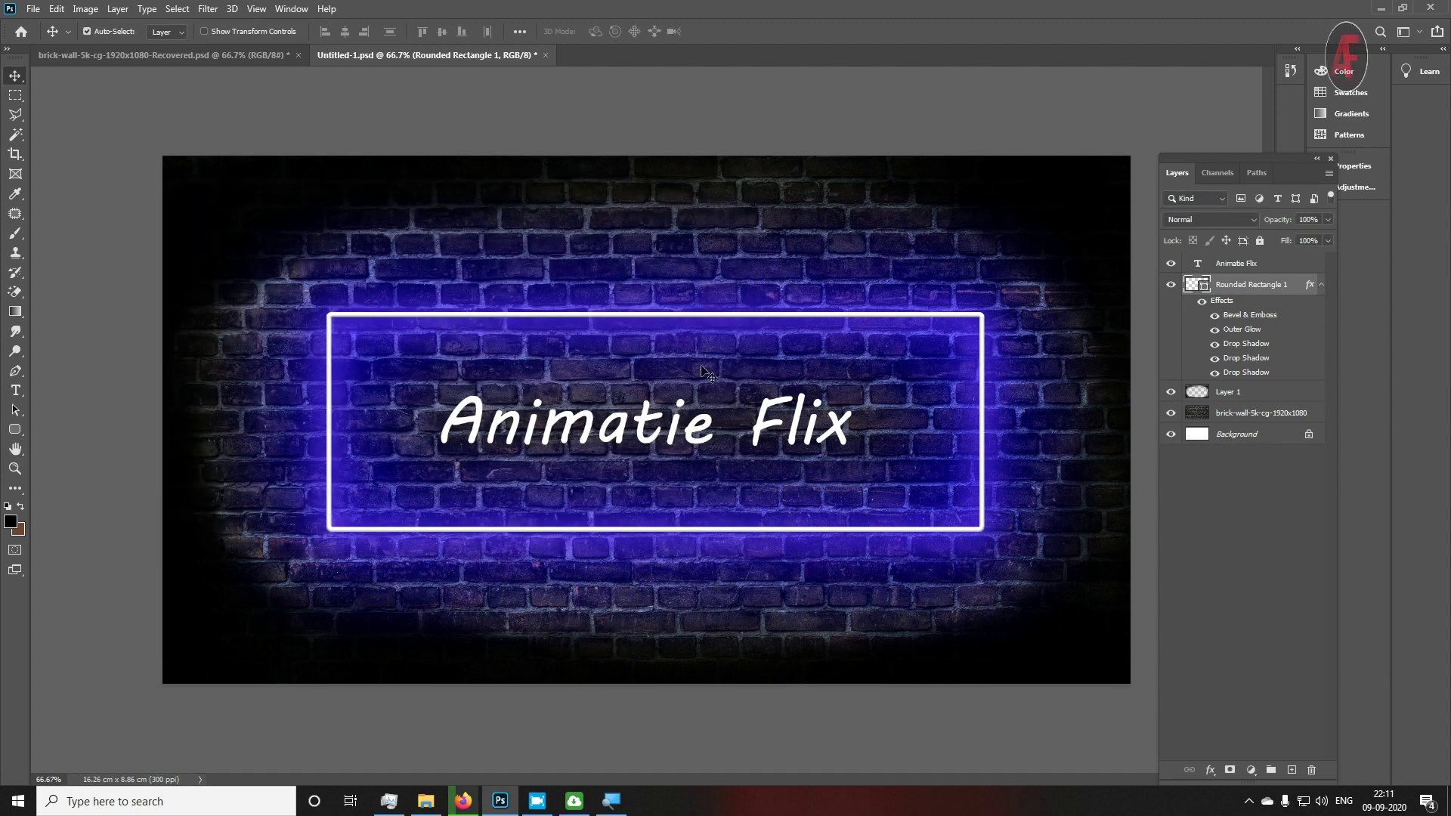
pyautogui.click(676, 434)
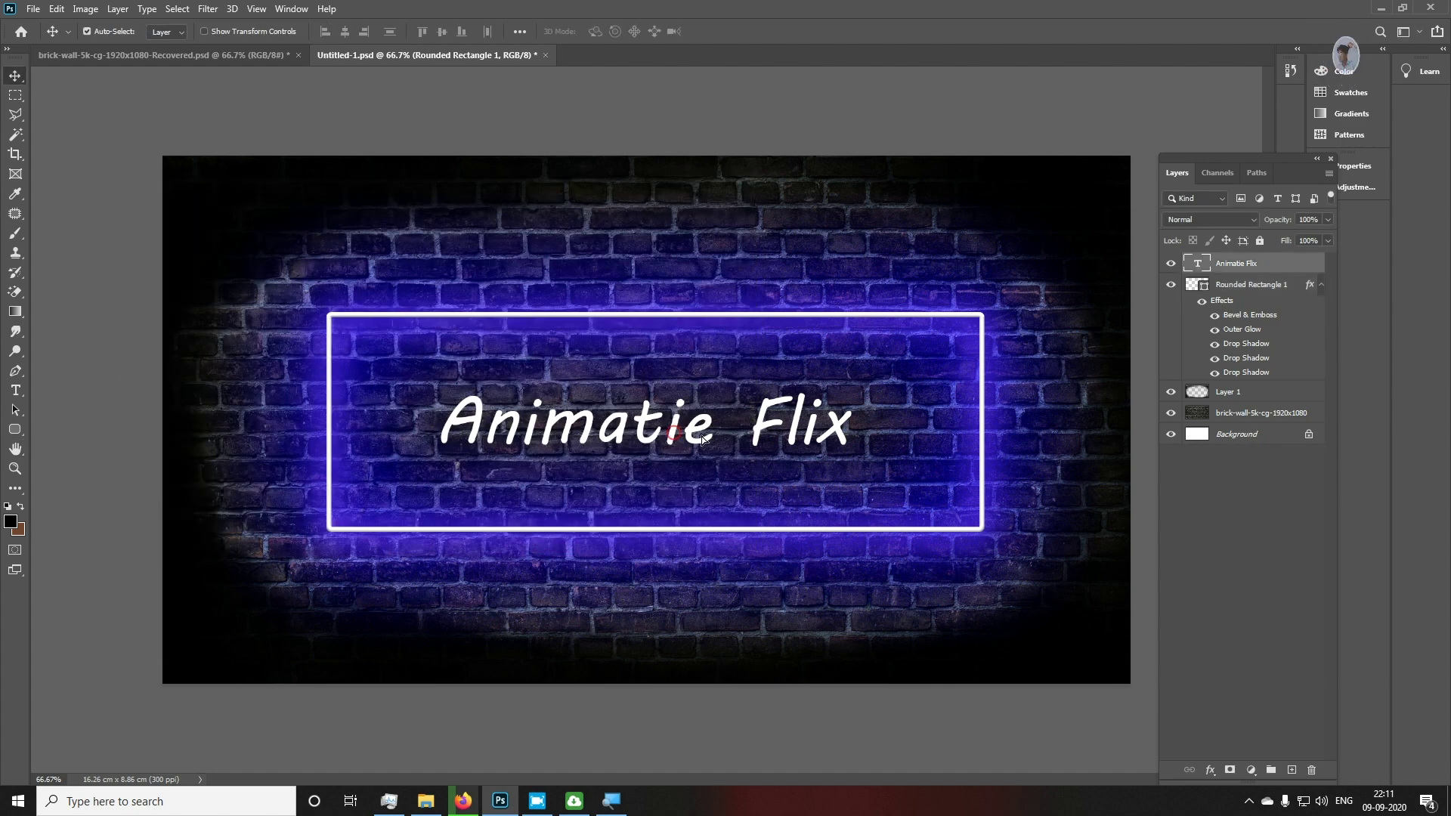
pyautogui.moveTo(705, 435); pyautogui.dragTo(691, 437)
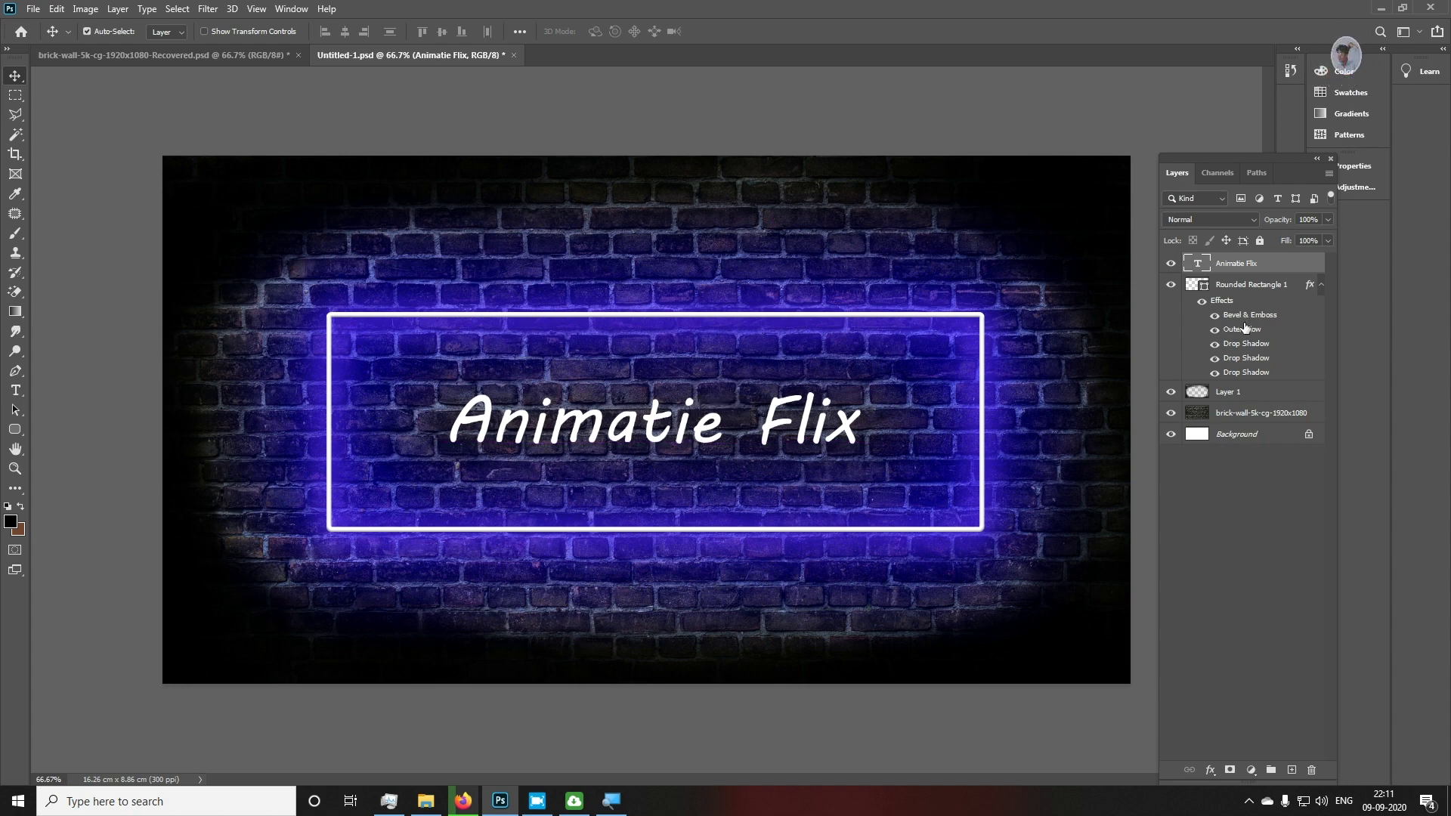
pyautogui.hotkey('ctrl', 's')
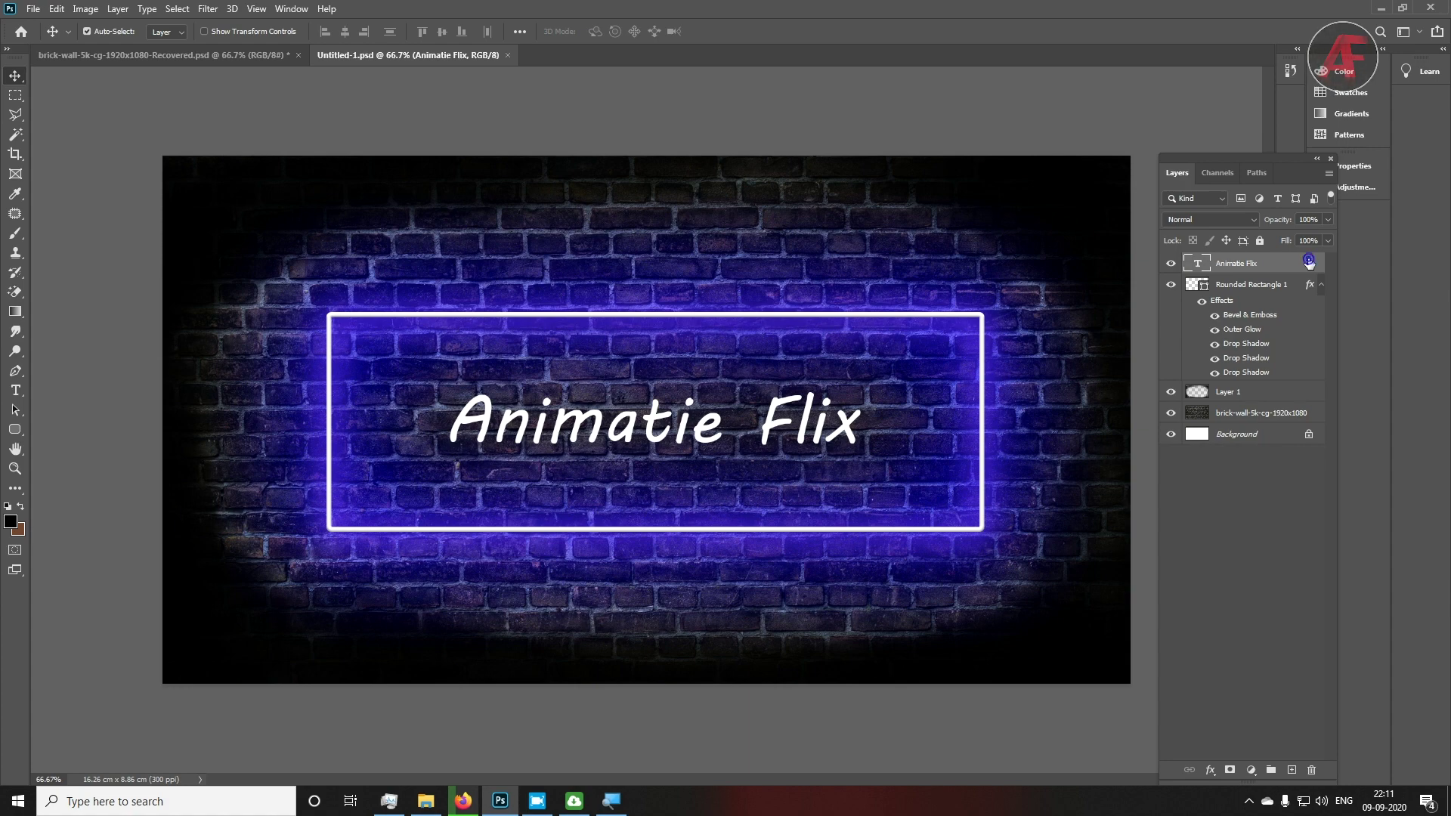
# Add a pure red drop shadow to the Animatie Flix text
pyautogui.doubleClick(1309, 263)
pyautogui.moveTo(445, 192); pyautogui.dragTo(484, 64)
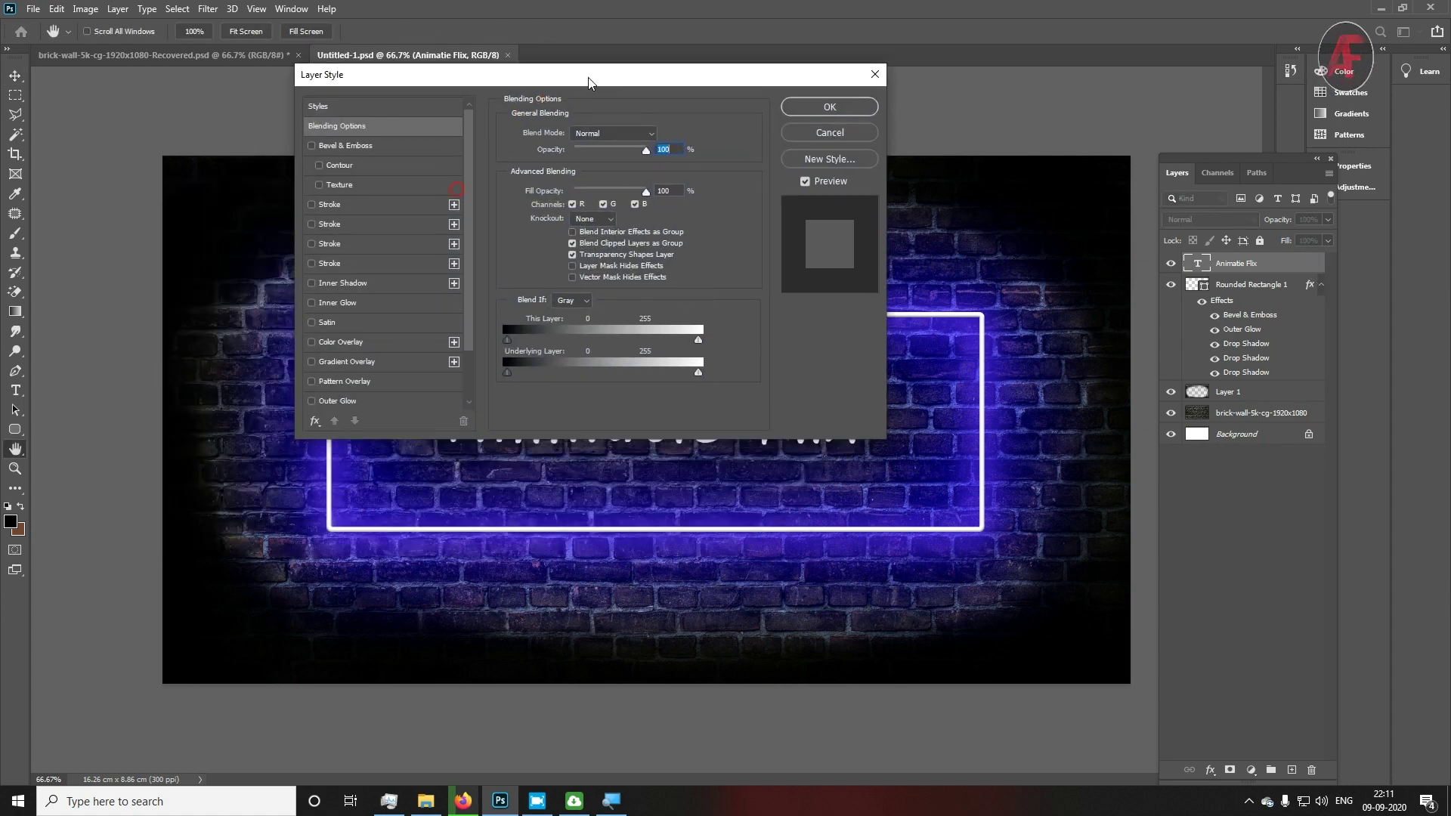
pyautogui.scroll(-3, 310, 336)
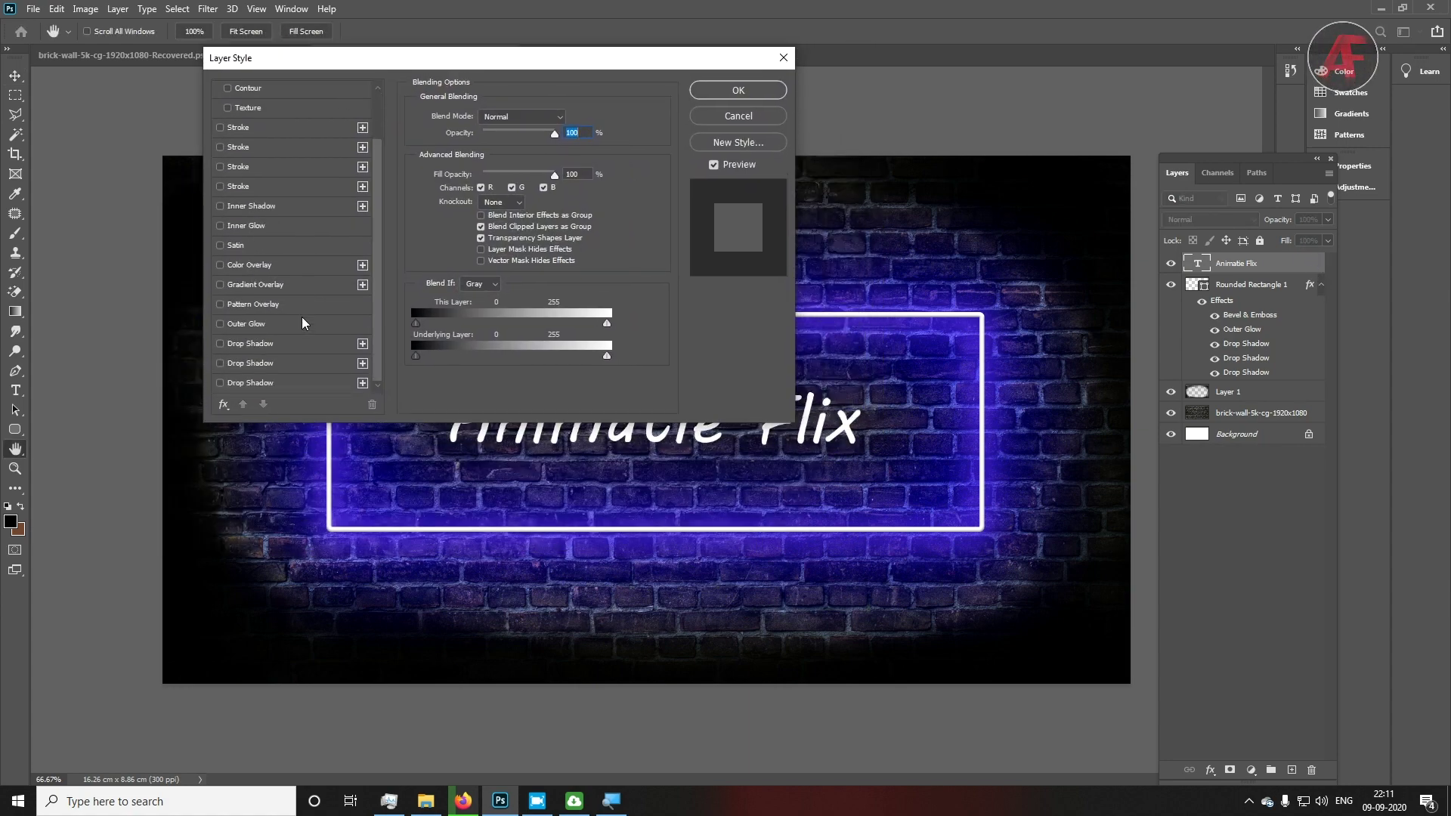
pyautogui.click(252, 384)
pyautogui.moveTo(546, 64); pyautogui.dragTo(212, 77)
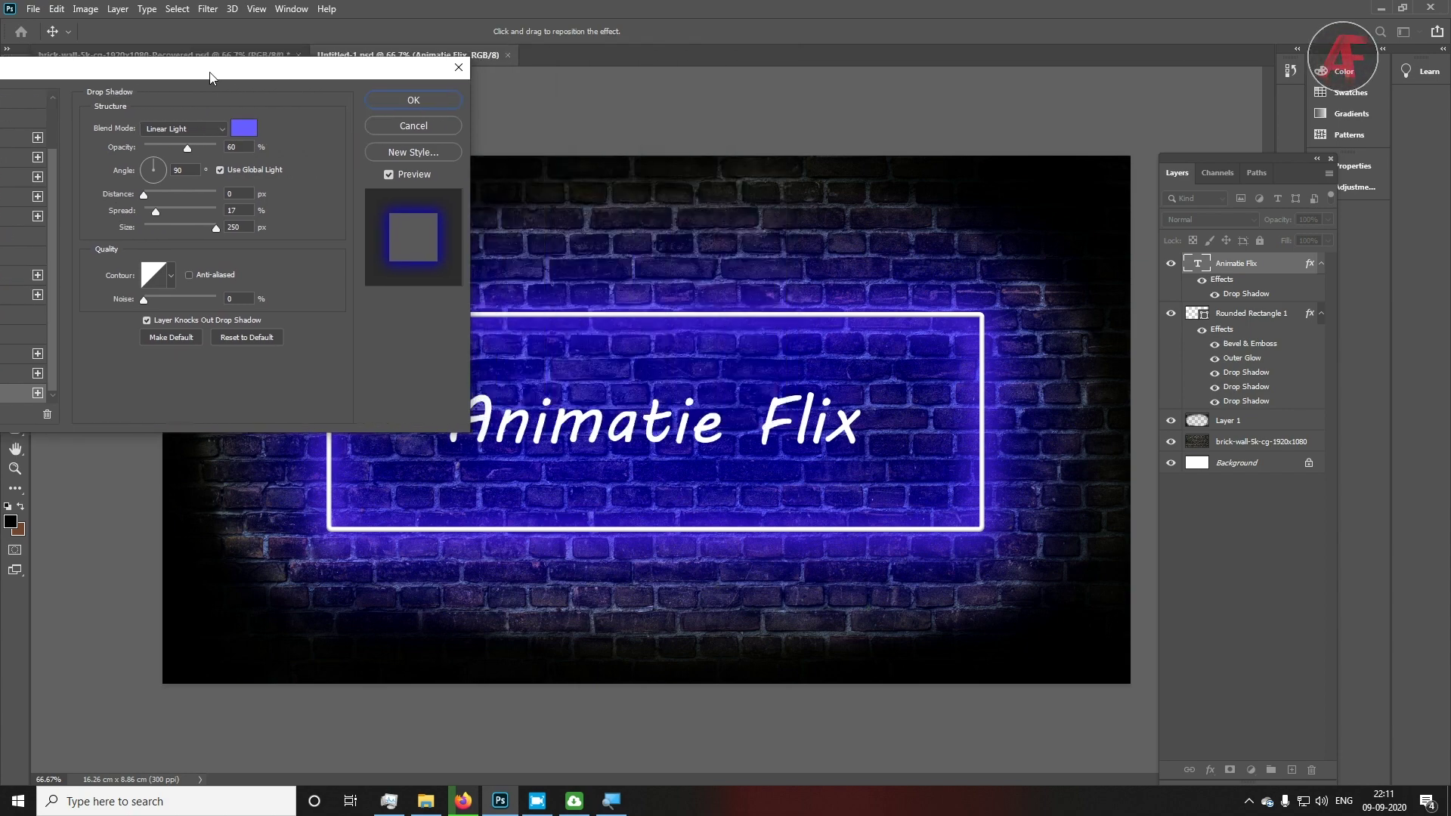
pyautogui.click(243, 128)
pyautogui.click(263, 295)
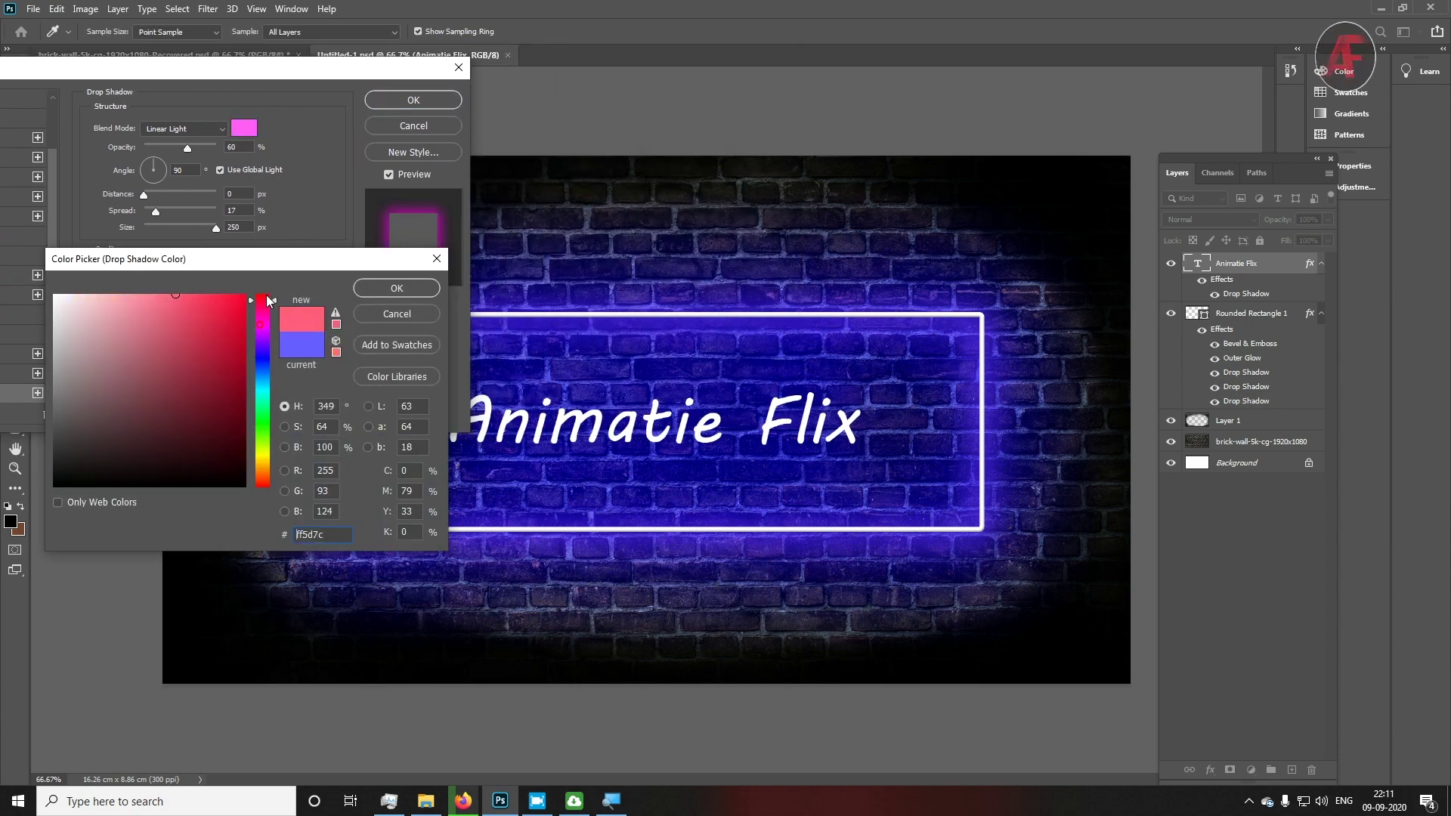
pyautogui.moveTo(240, 313); pyautogui.dragTo(246, 294)
pyautogui.click(414, 288)
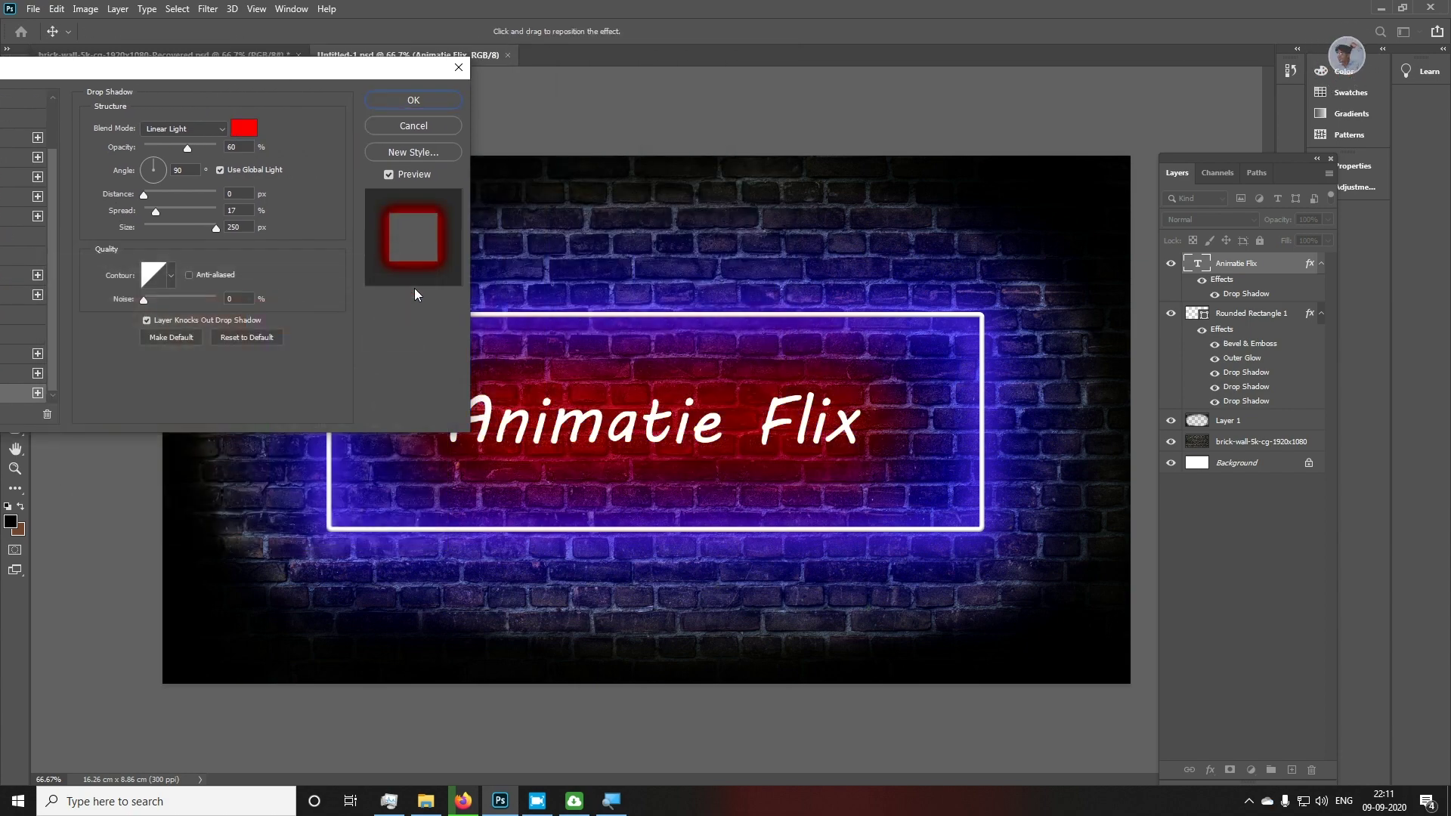
# Recolour the text's second drop shadow from blue to red
pyautogui.moveTo(254, 74); pyautogui.dragTo(340, 64)
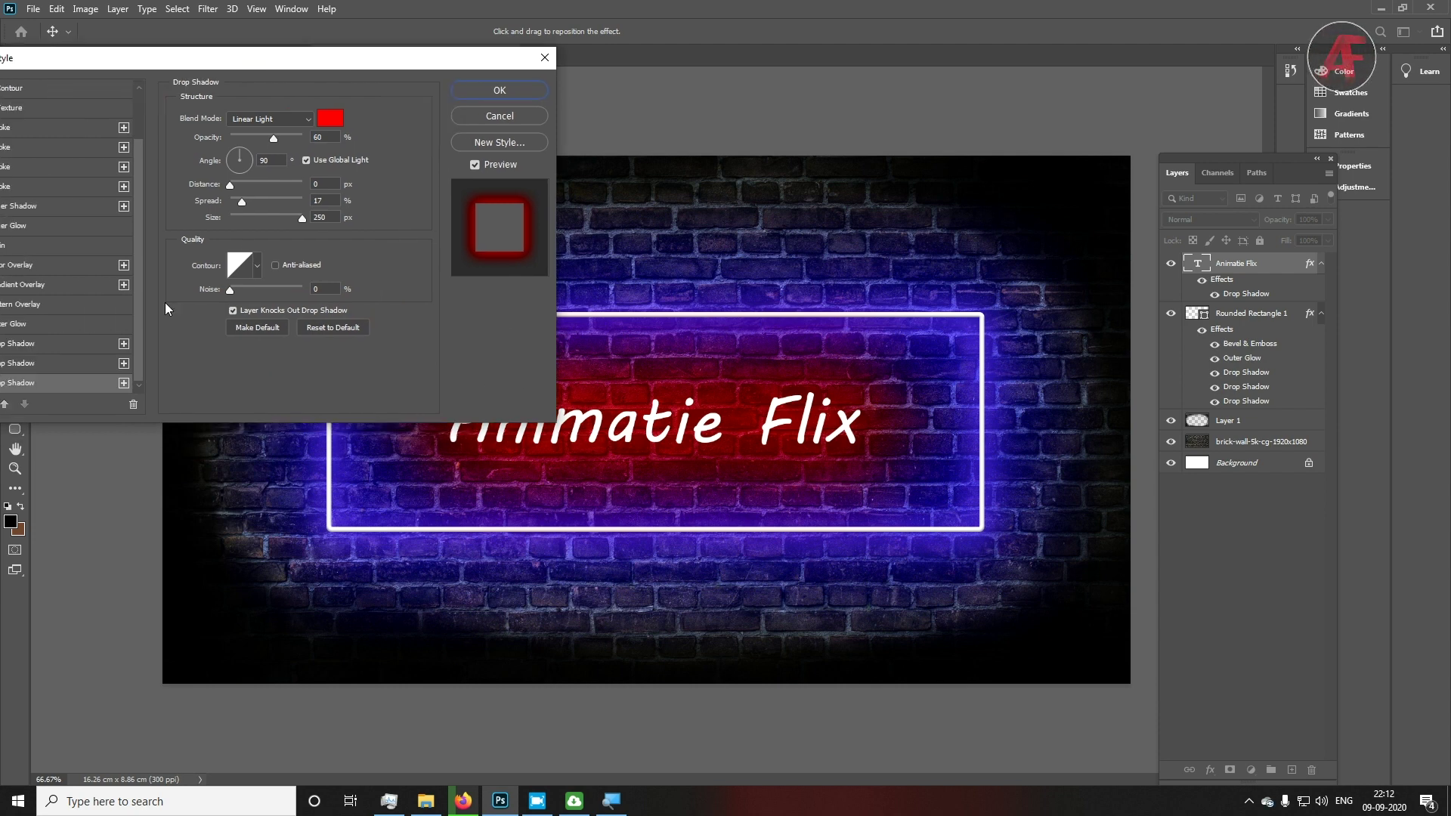
pyautogui.click(33, 363)
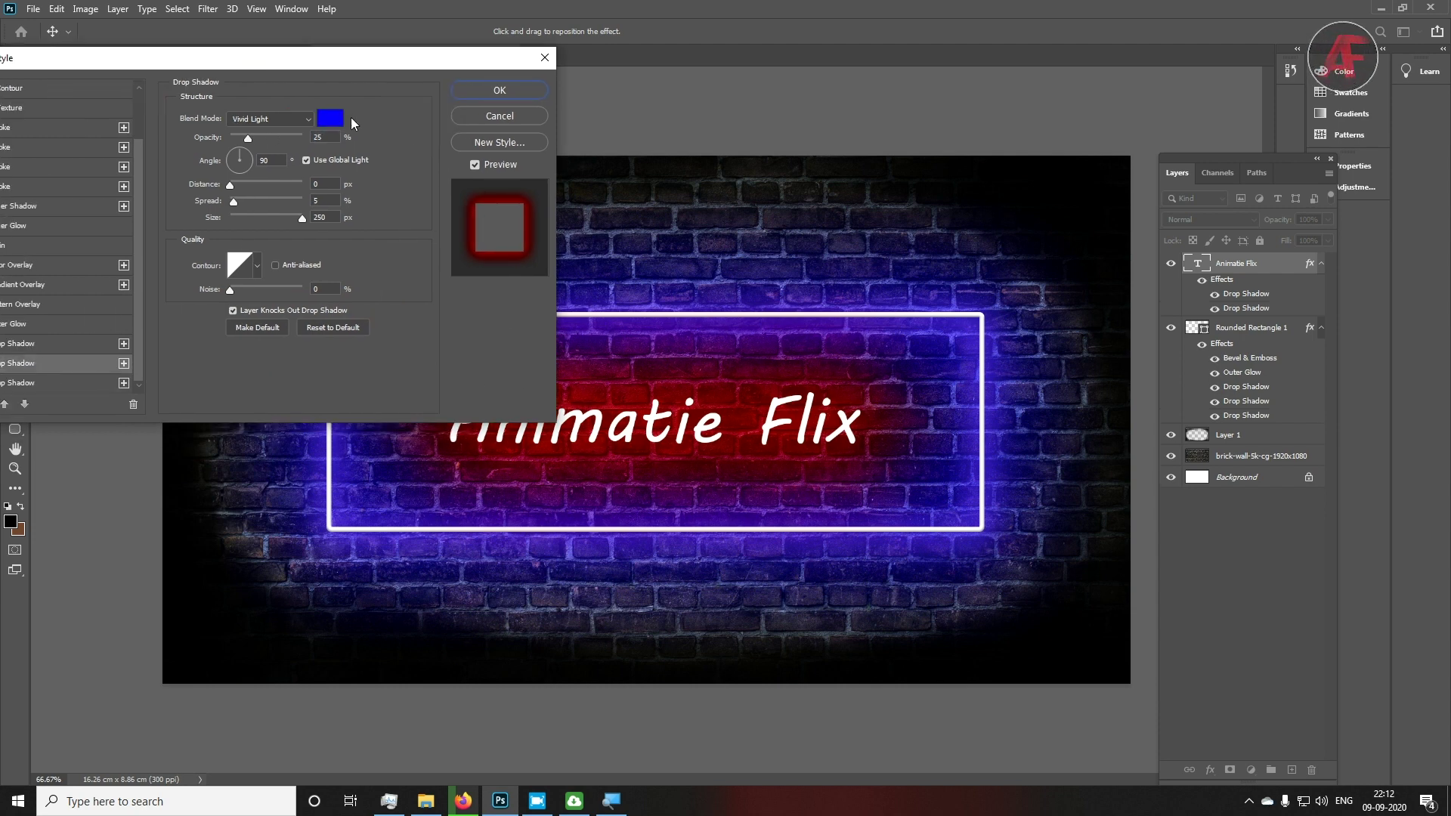
pyautogui.click(331, 118)
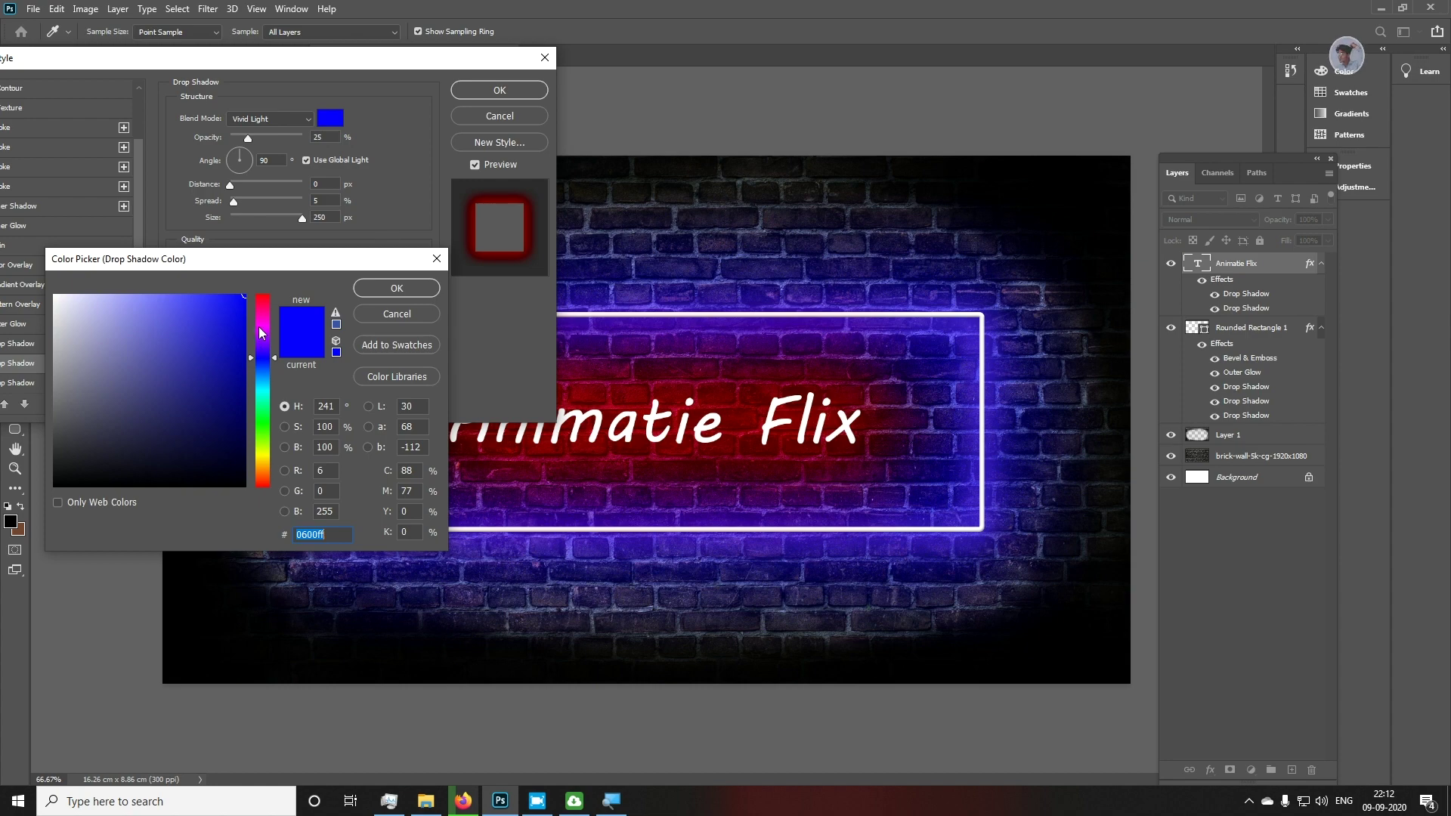
pyautogui.moveTo(272, 321); pyautogui.dragTo(275, 266)
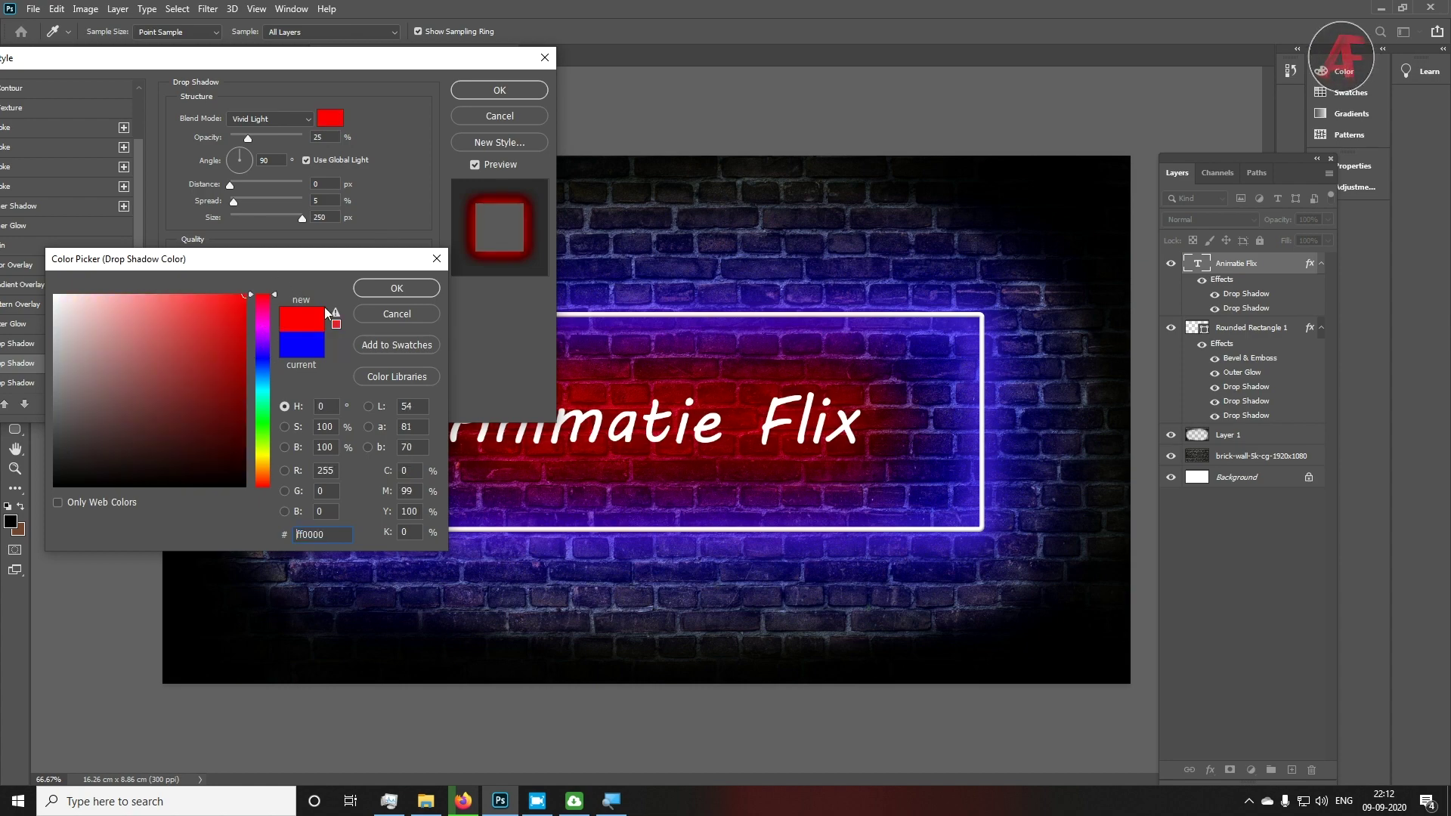
pyautogui.click(426, 290)
# Change the first drop shadow's colour from purple to red
pyautogui.moveTo(388, 62); pyautogui.dragTo(1191, 177)
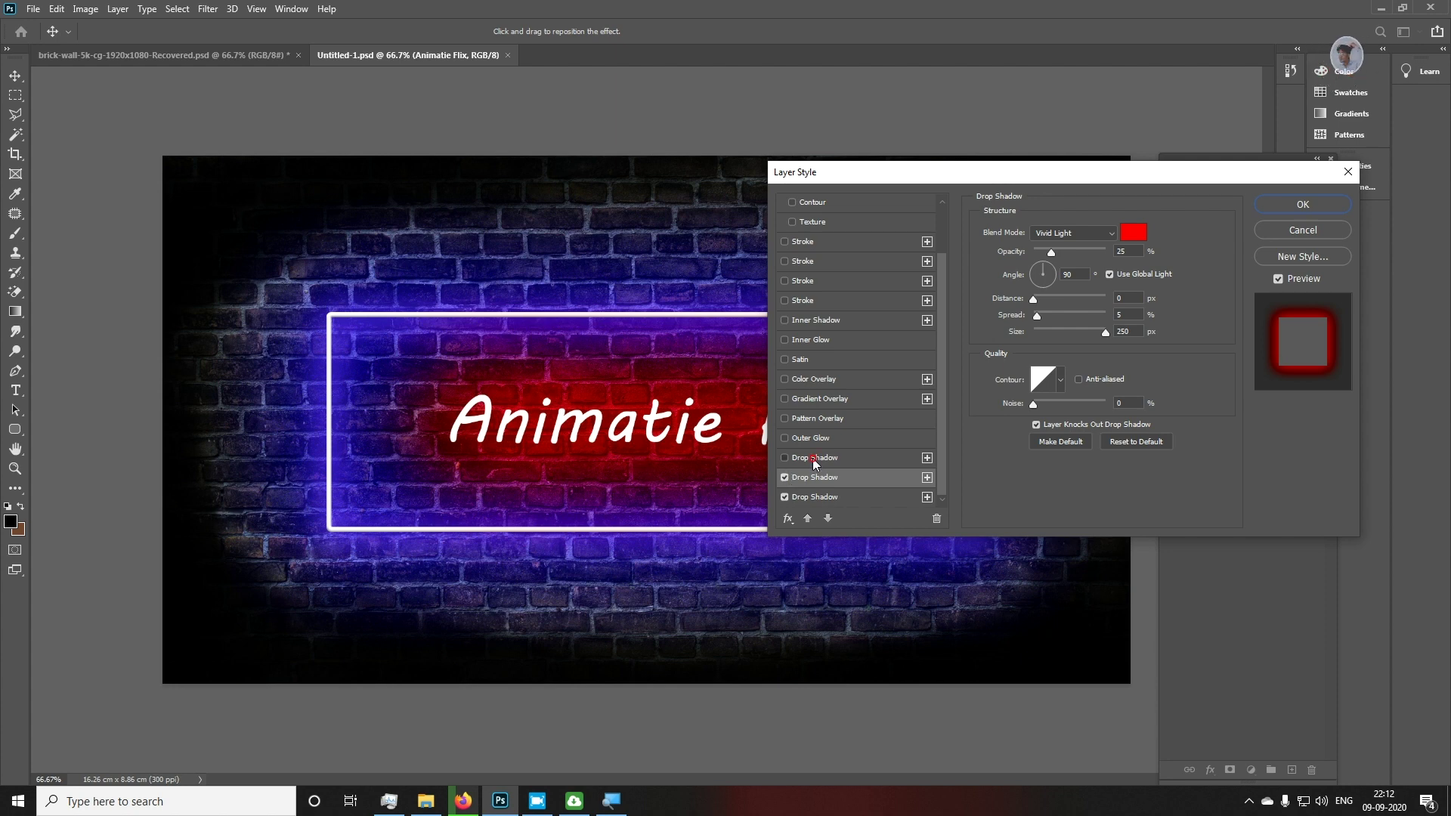
pyautogui.click(815, 458)
pyautogui.click(1134, 233)
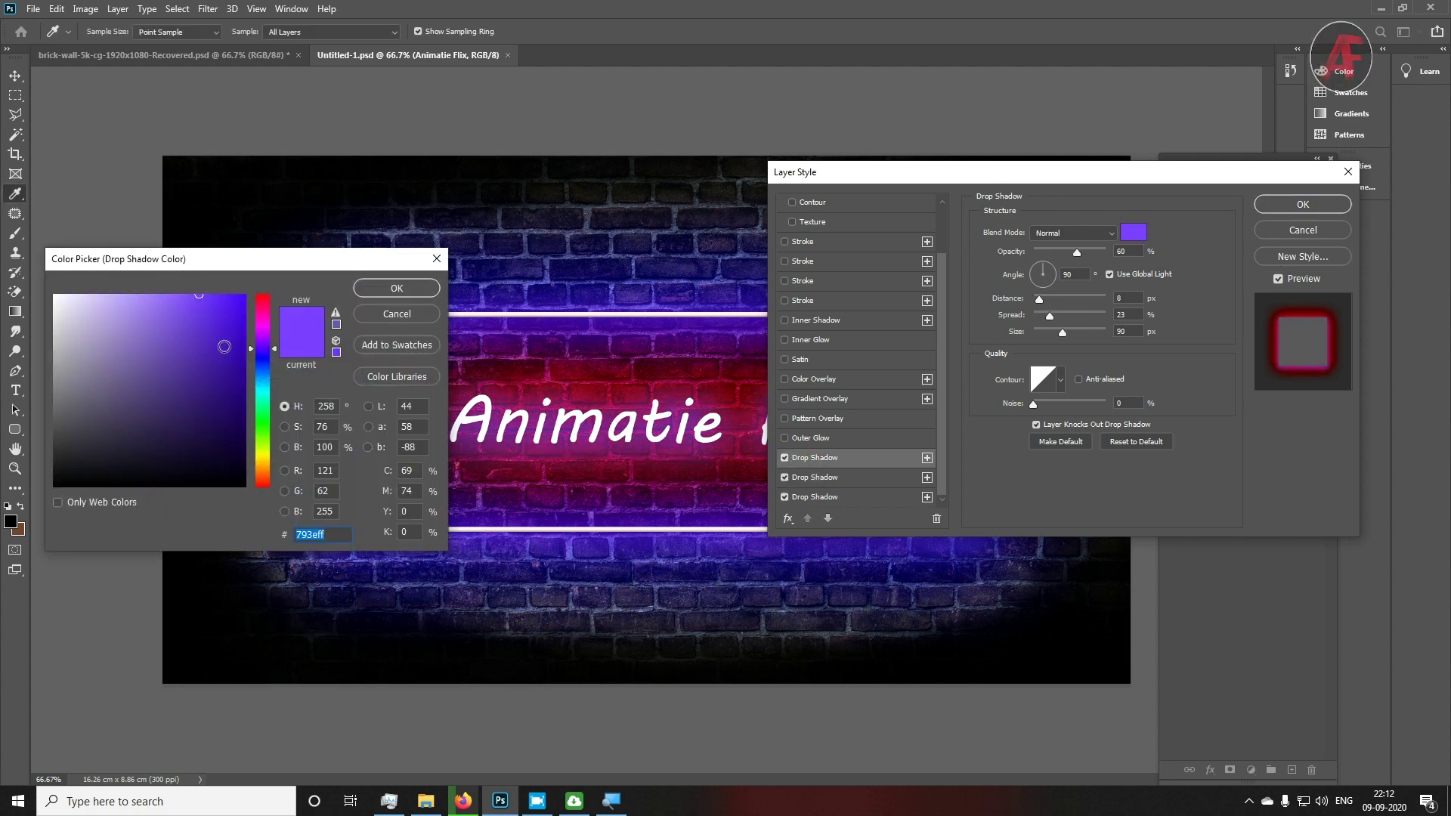
pyautogui.moveTo(259, 326); pyautogui.dragTo(261, 293)
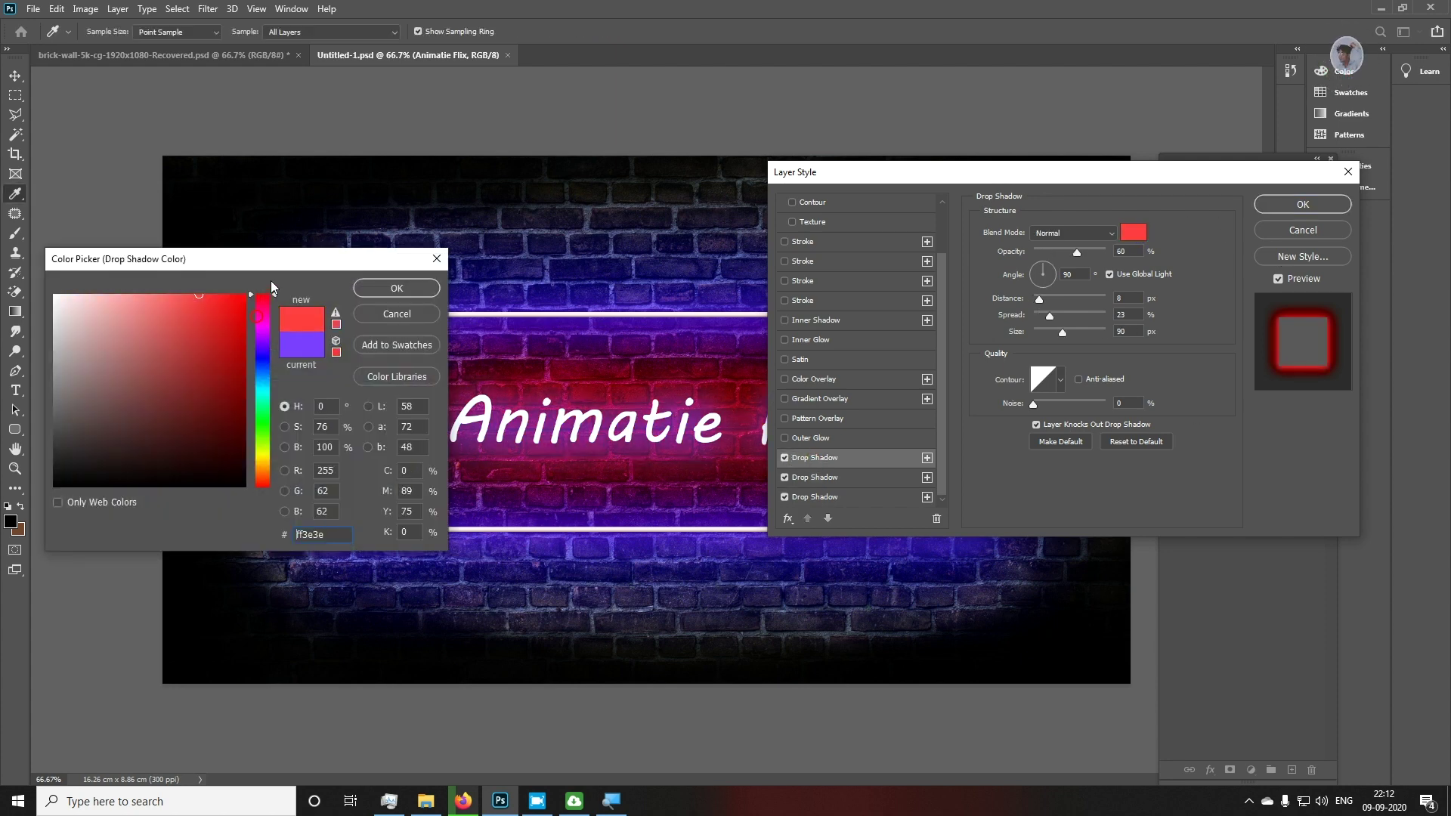
pyautogui.click(381, 291)
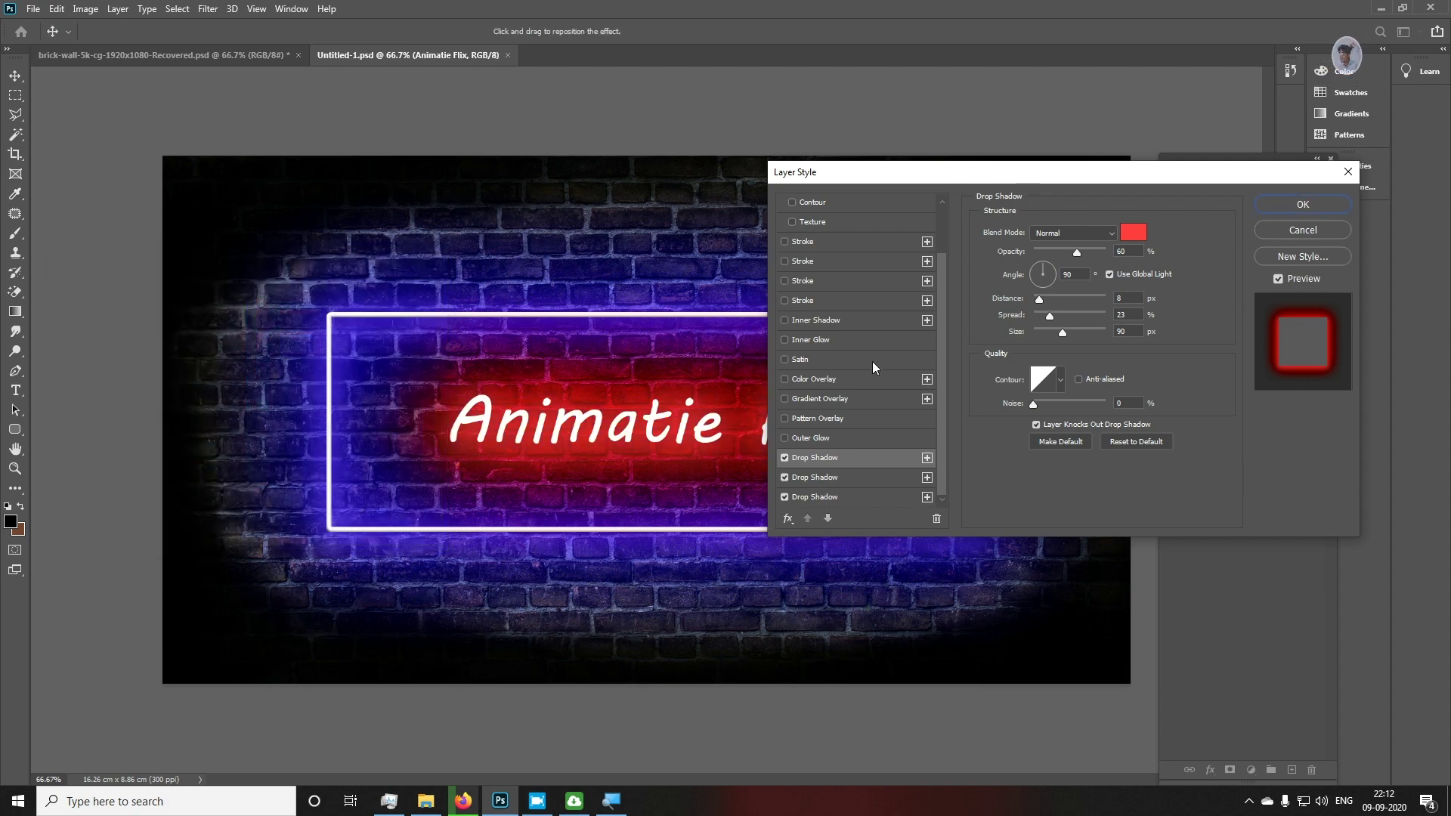
# Change the text's outer glow colour from blue to red
pyautogui.click(832, 440)
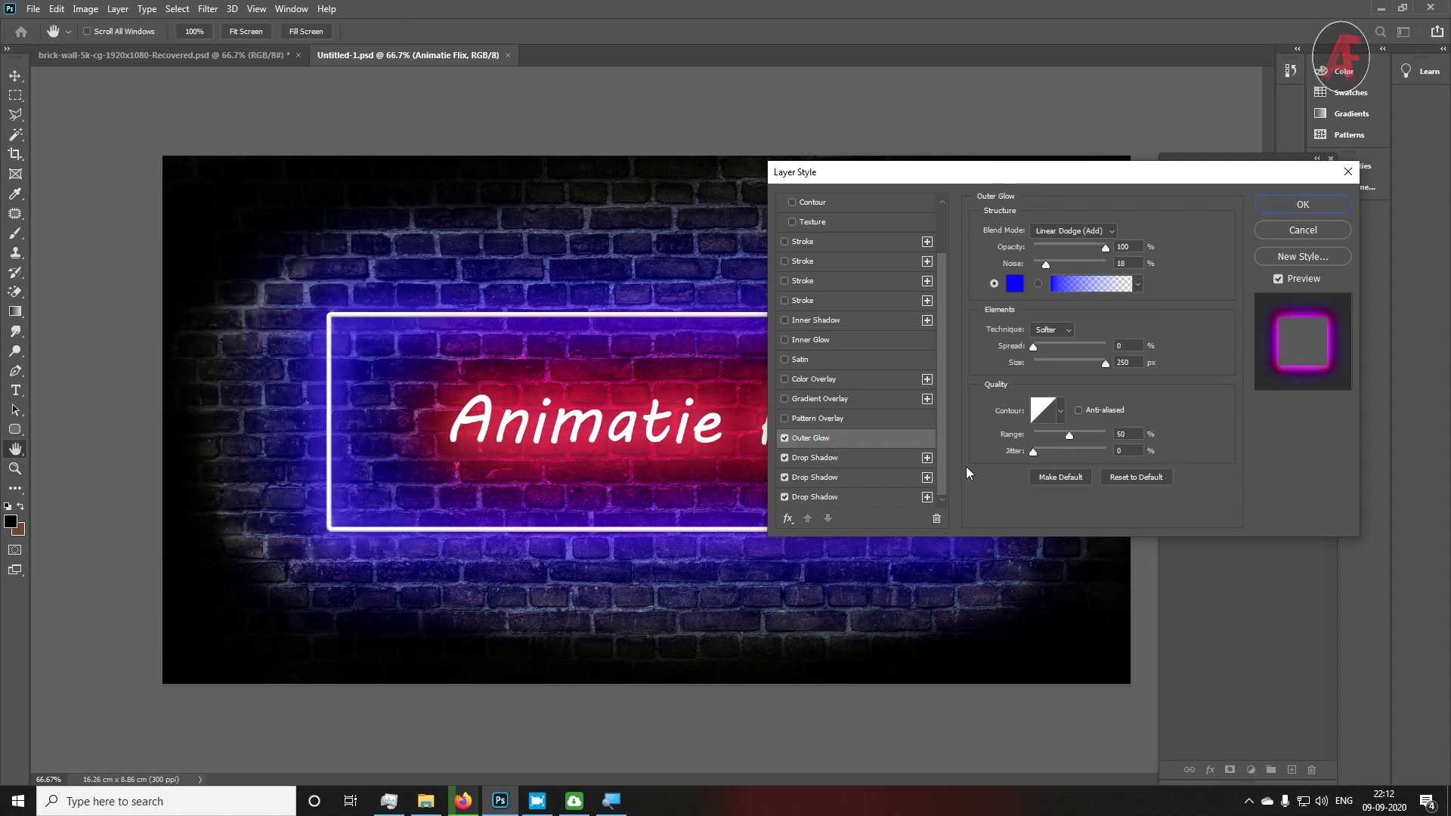
pyautogui.click(1020, 283)
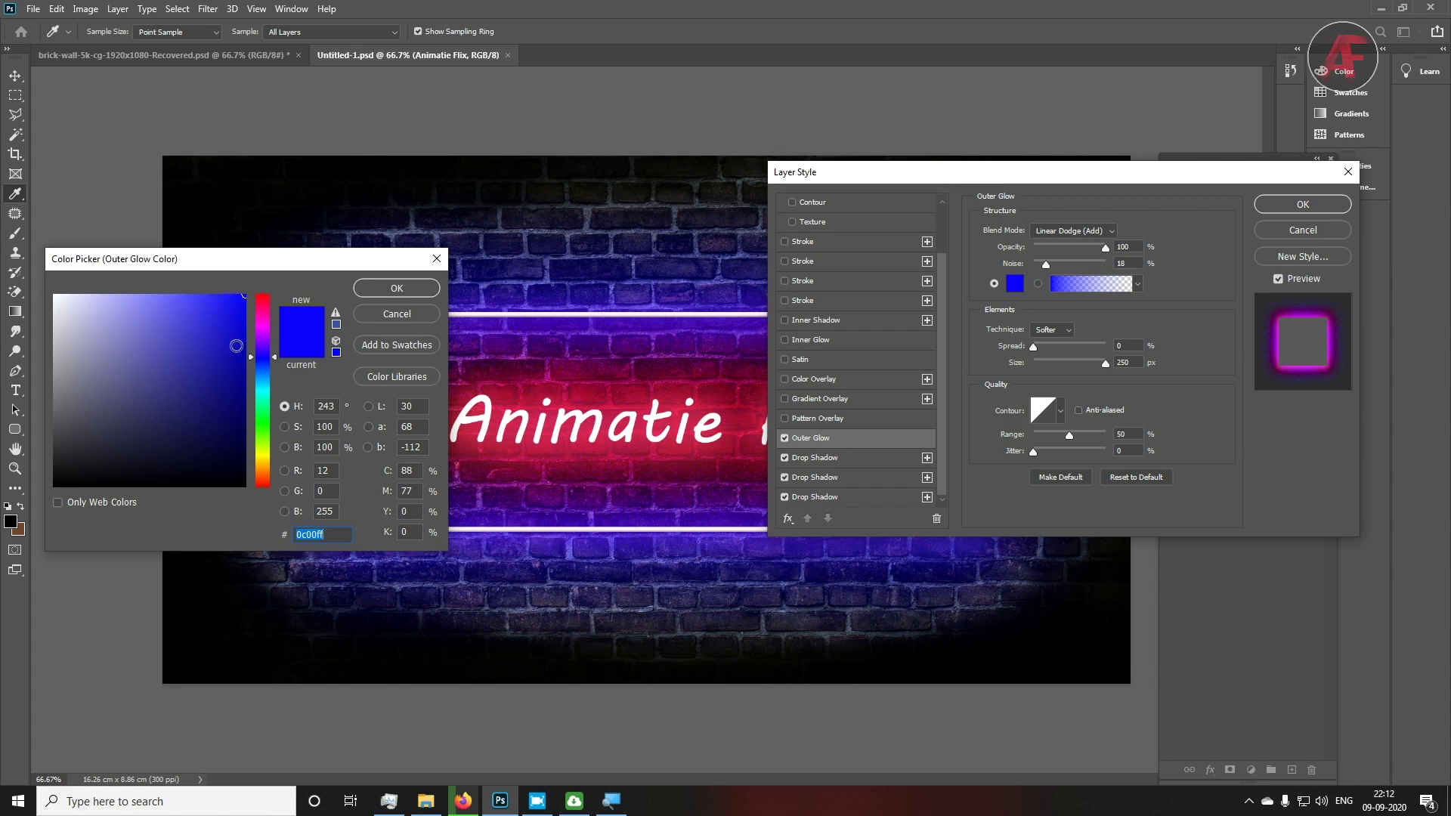
pyautogui.moveTo(261, 319); pyautogui.dragTo(262, 293)
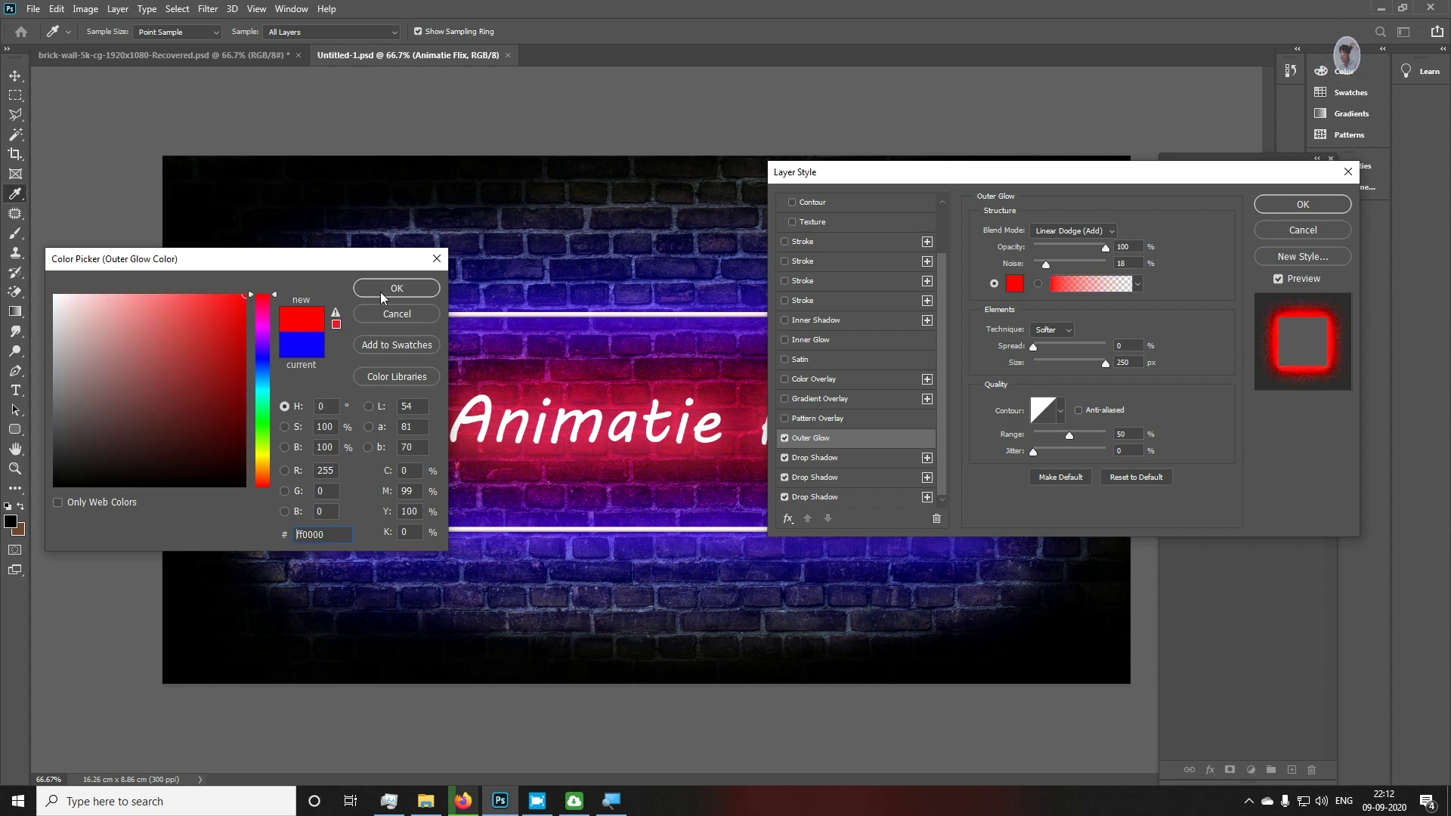
pyautogui.click(411, 290)
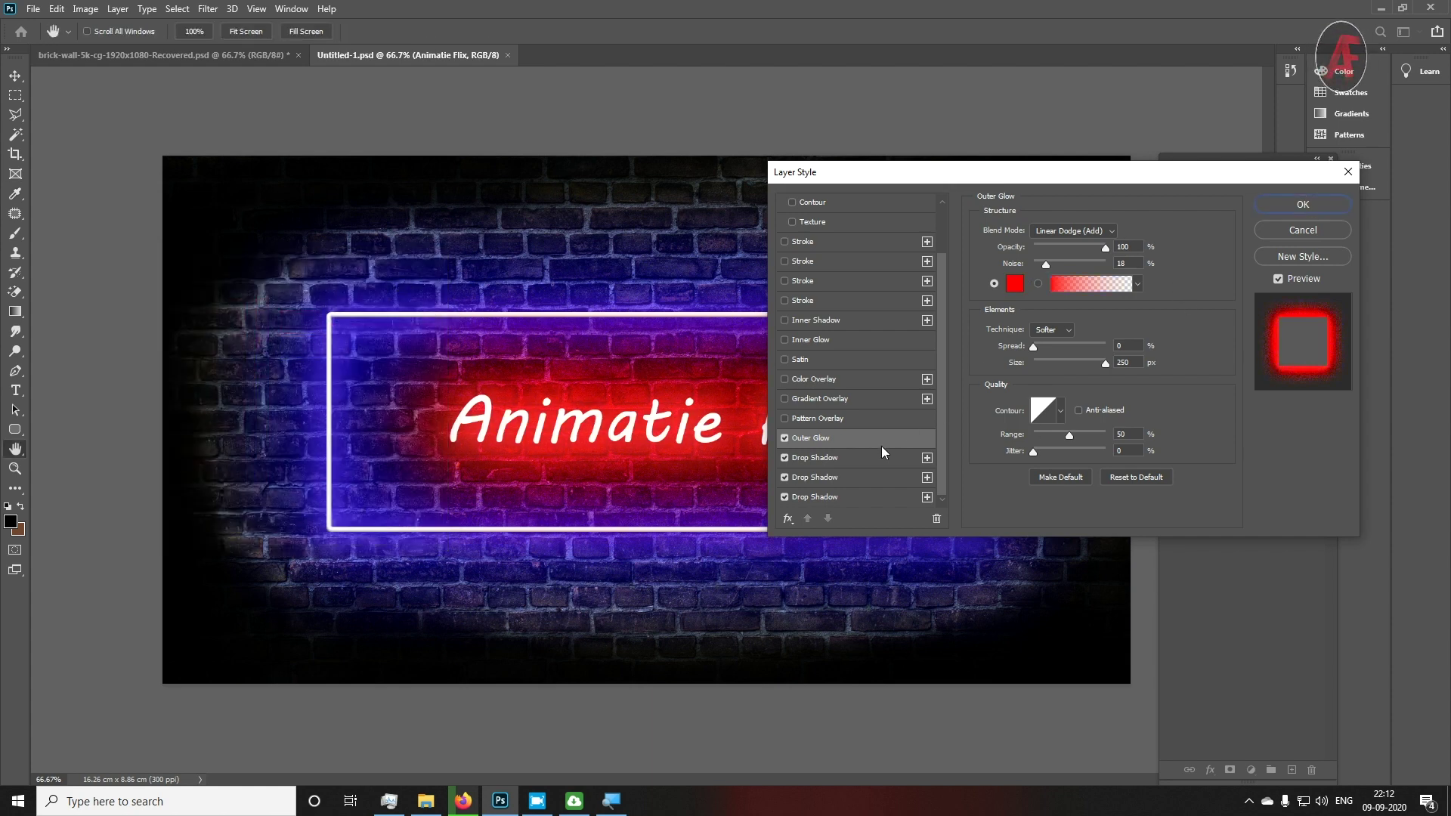
# Shrink the three drop shadows to 136 px, 46 px and 21 px
pyautogui.click(823, 496)
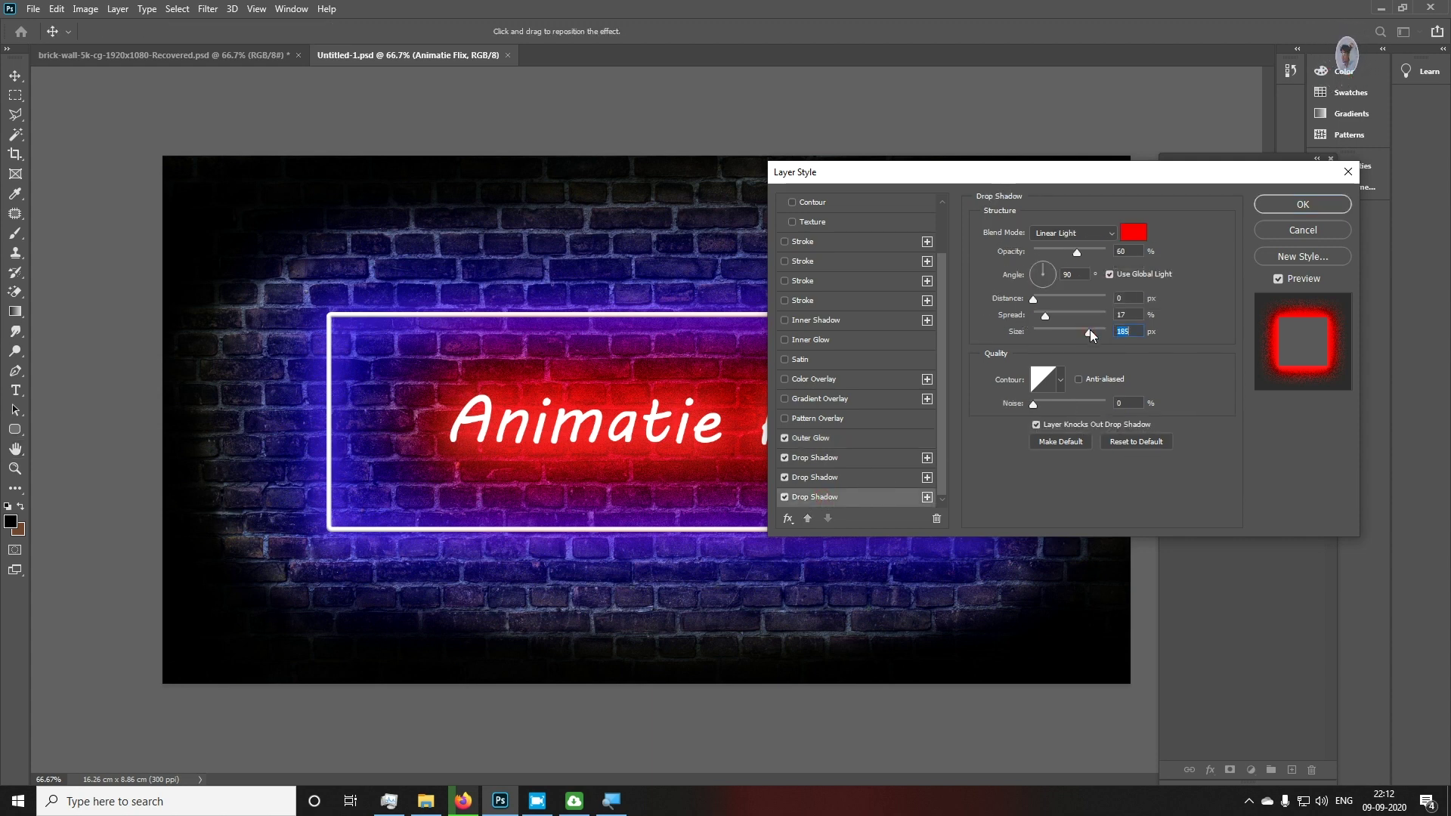
pyautogui.moveTo(1090, 329); pyautogui.dragTo(1074, 334)
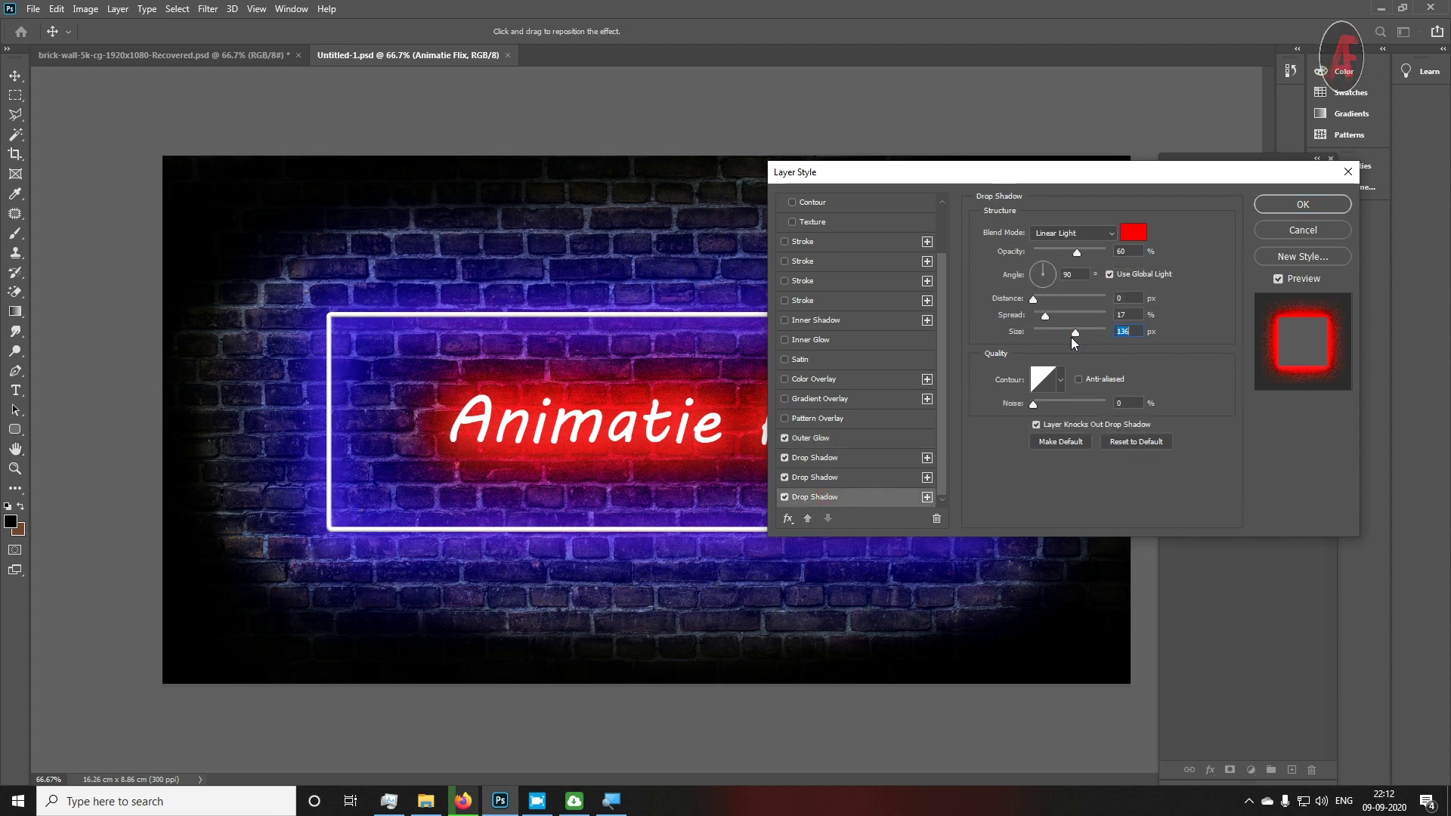
pyautogui.click(843, 477)
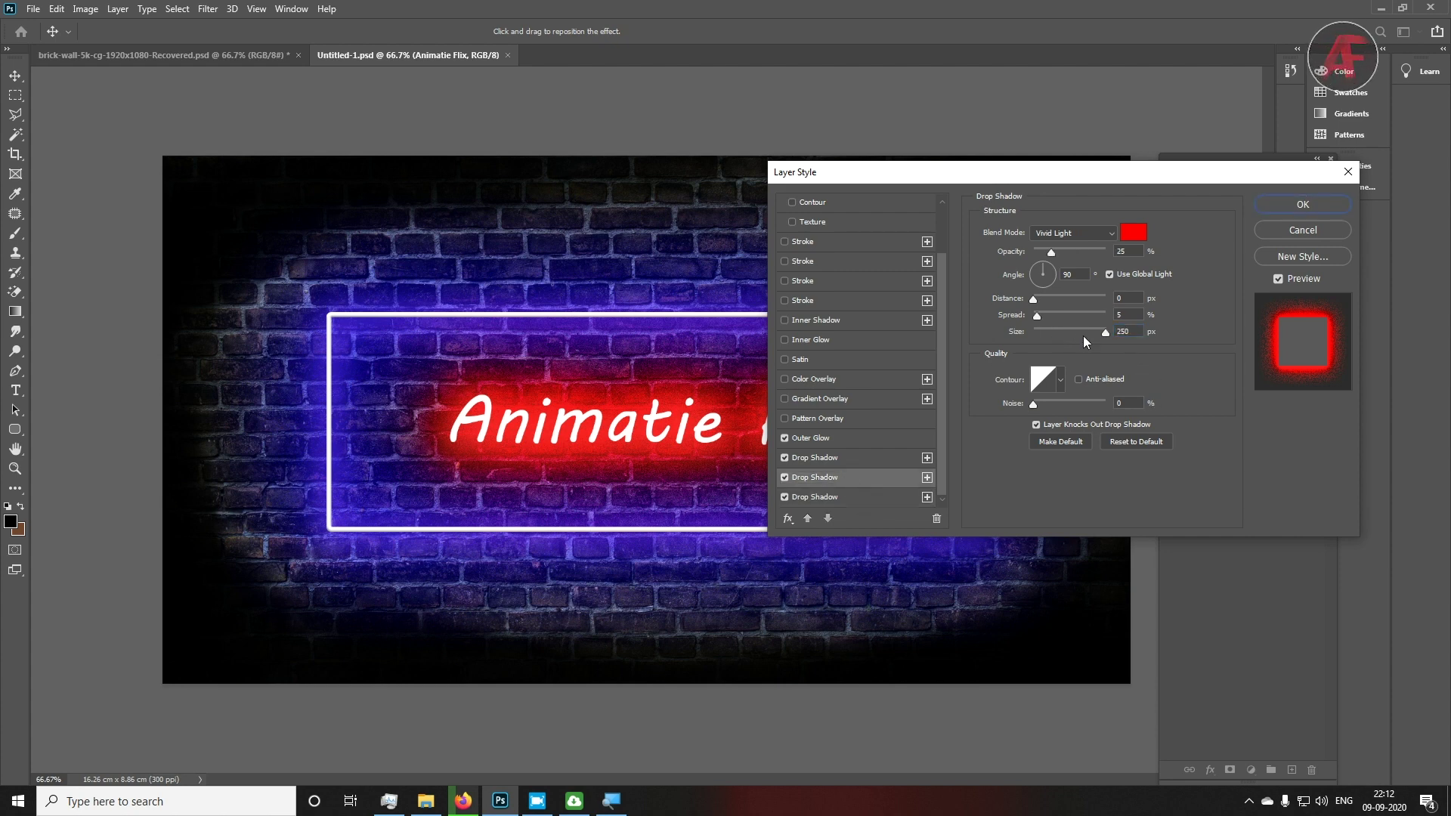
pyautogui.moveTo(1079, 331); pyautogui.dragTo(1051, 331)
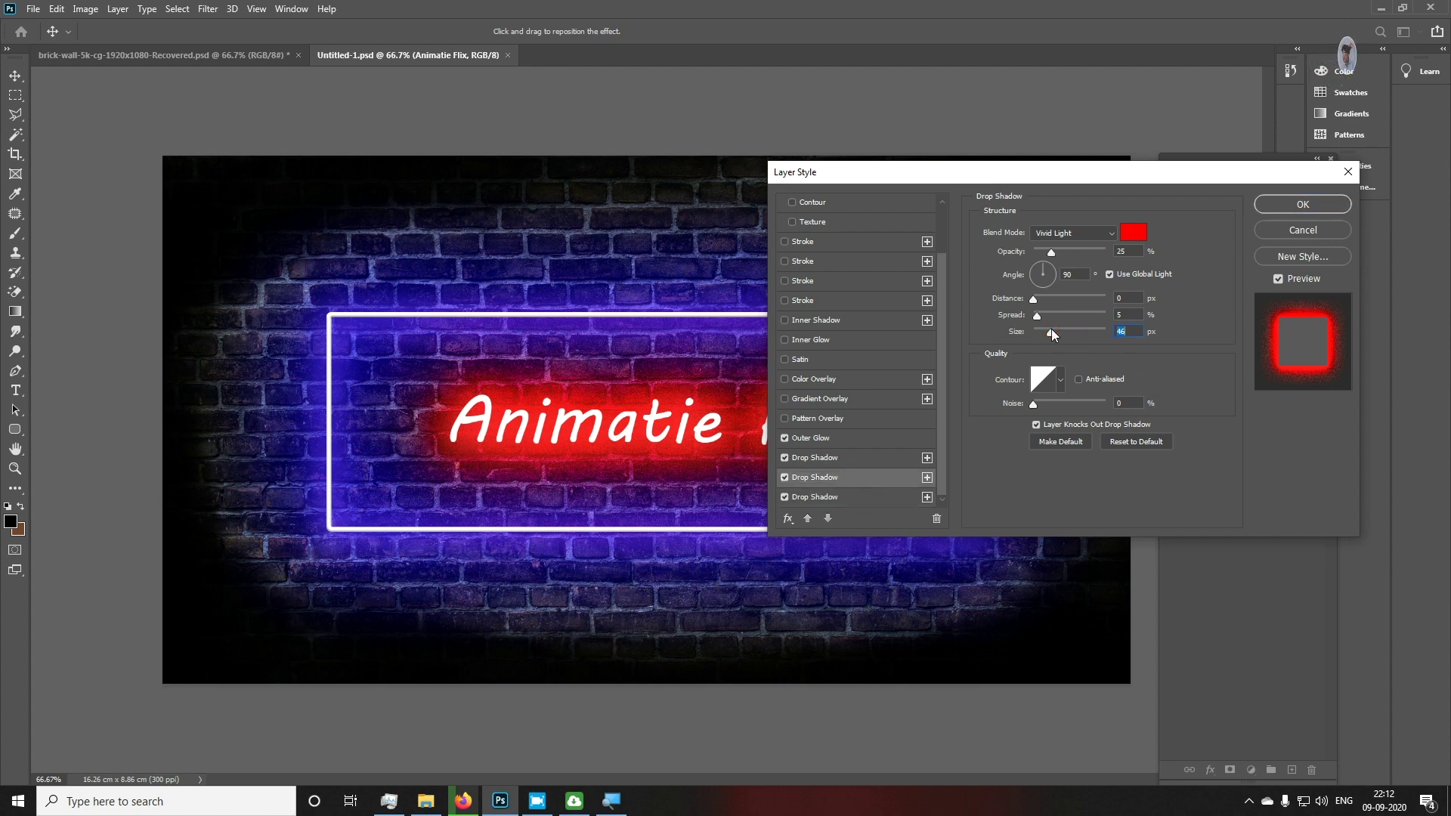
pyautogui.click(829, 469)
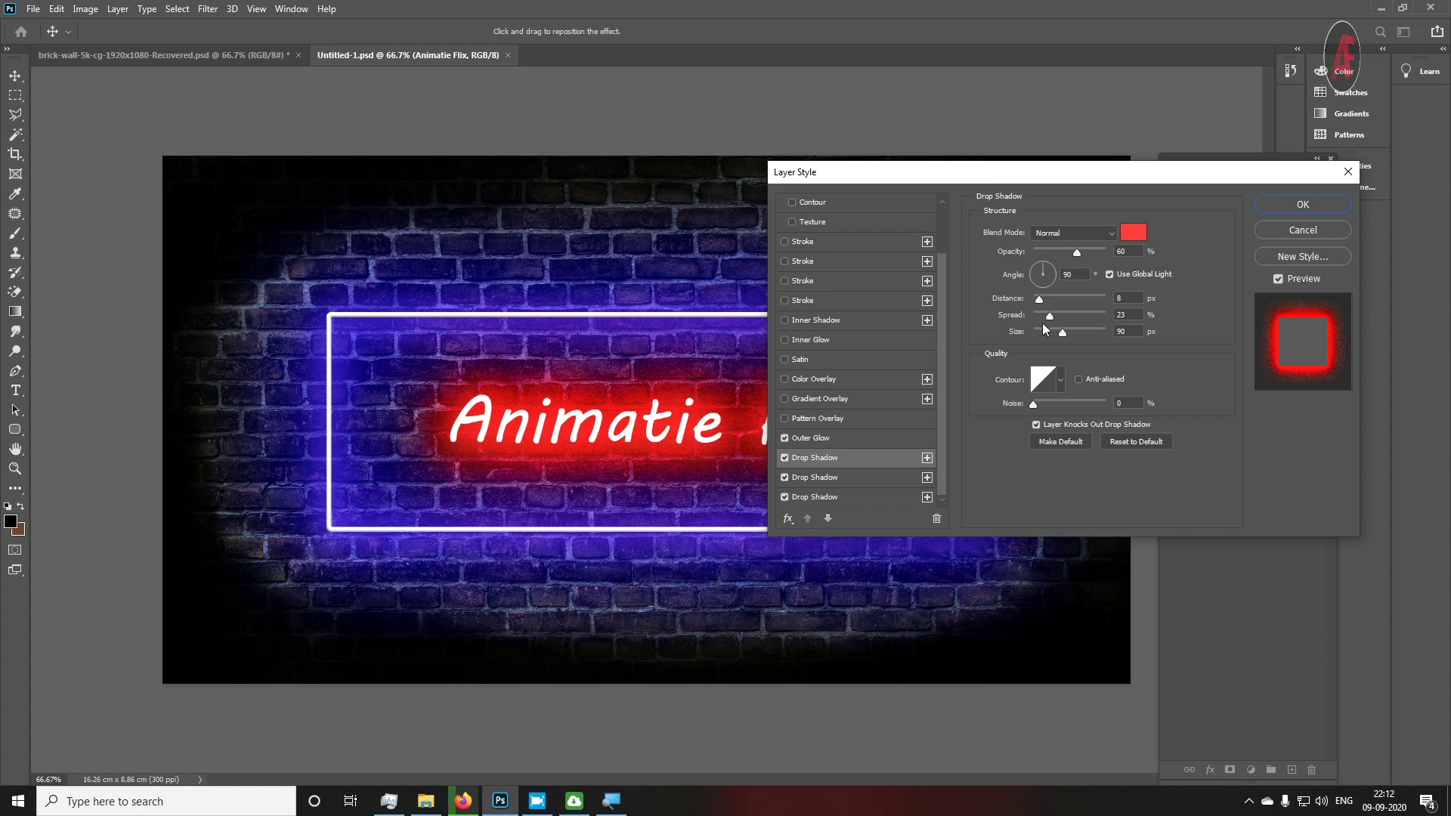
pyautogui.click(1043, 329)
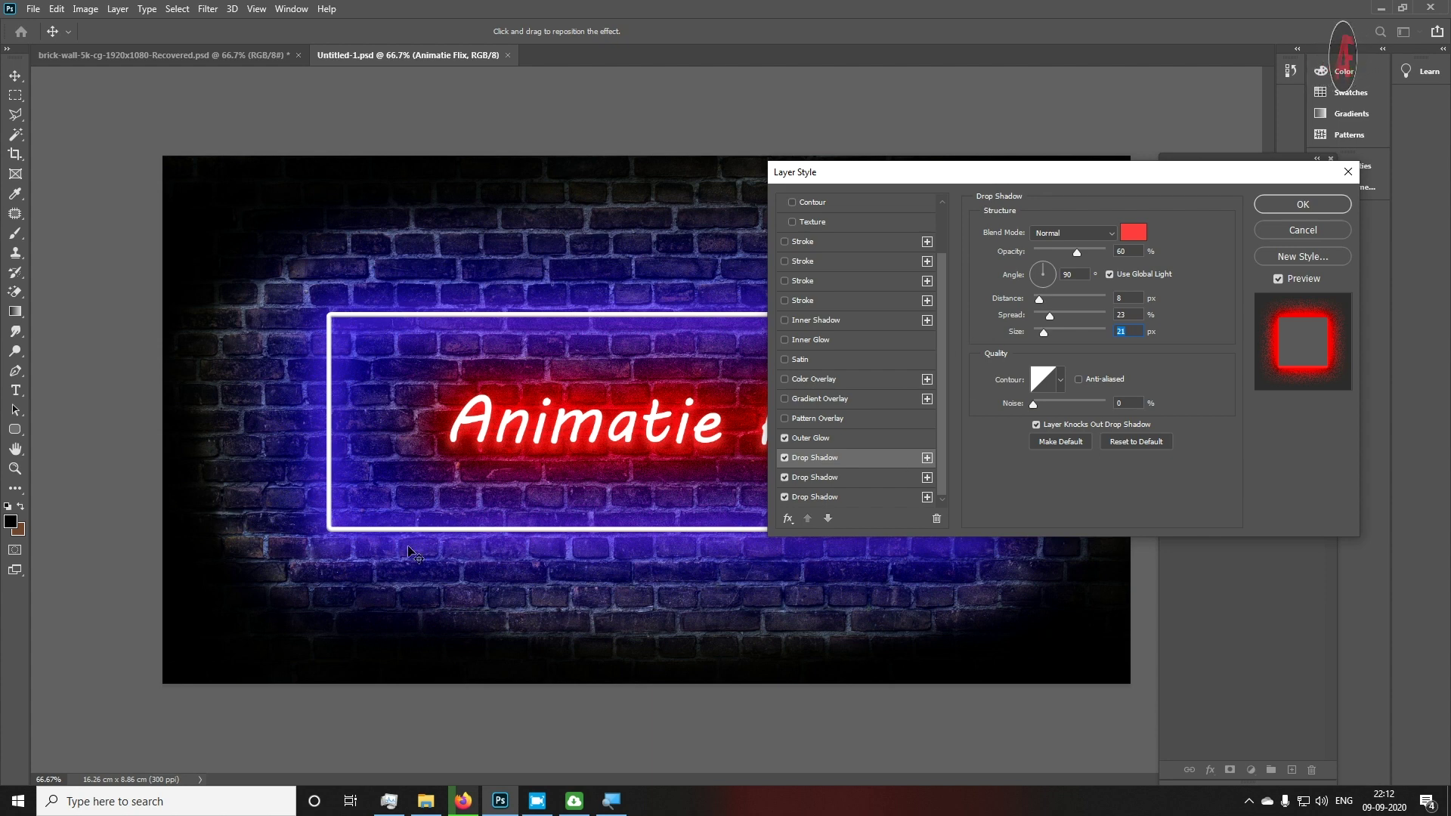
# Tighten the outer glow around the letters to 16 px
pyautogui.click(836, 438)
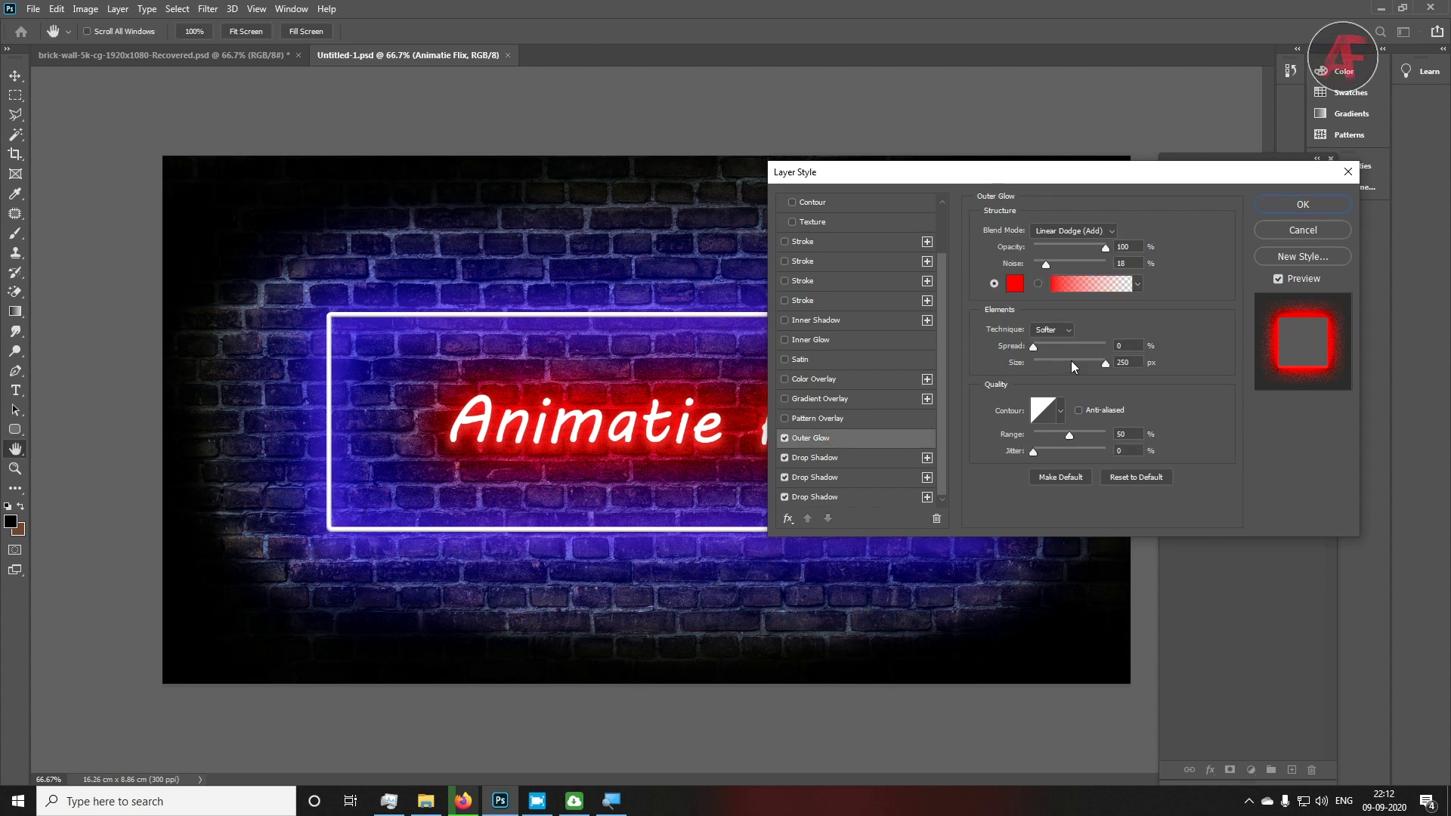
pyautogui.moveTo(1089, 362); pyautogui.dragTo(1040, 363)
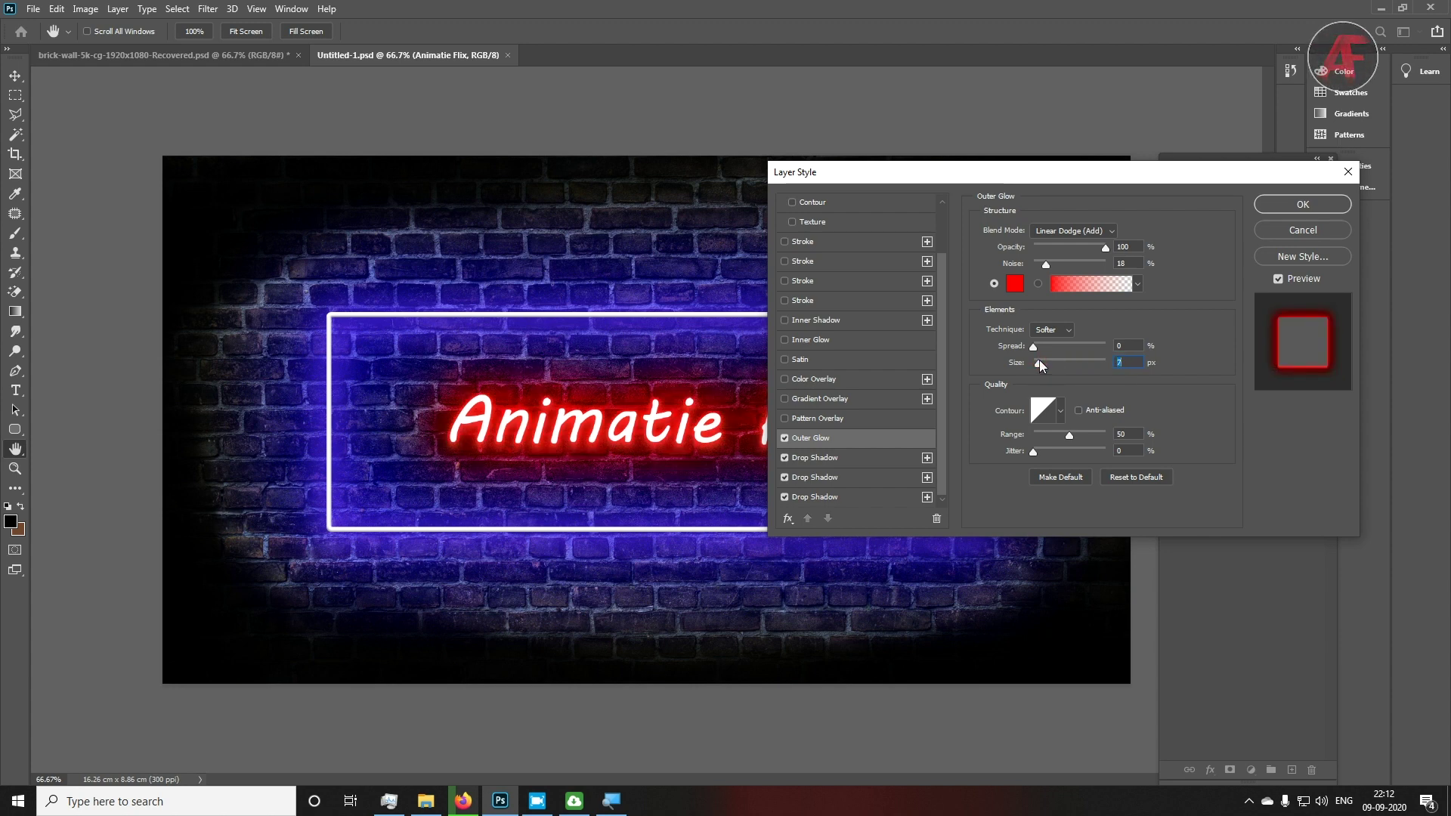
pyautogui.moveTo(1039, 362); pyautogui.dragTo(1036, 364)
# Enlarge the three drop shadows again, the third to 172 px
pyautogui.click(834, 496)
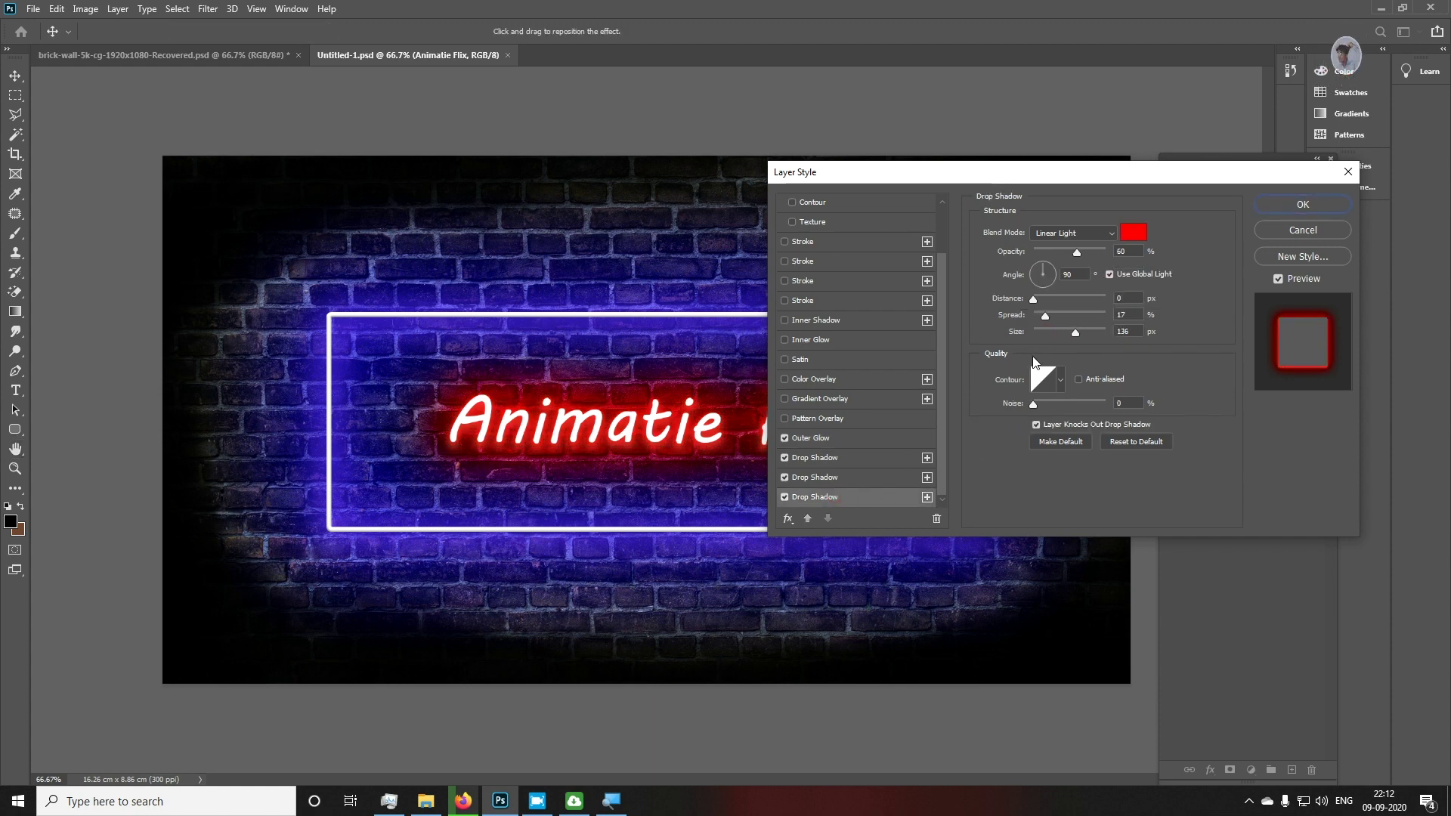
pyautogui.moveTo(1076, 332); pyautogui.dragTo(1087, 337)
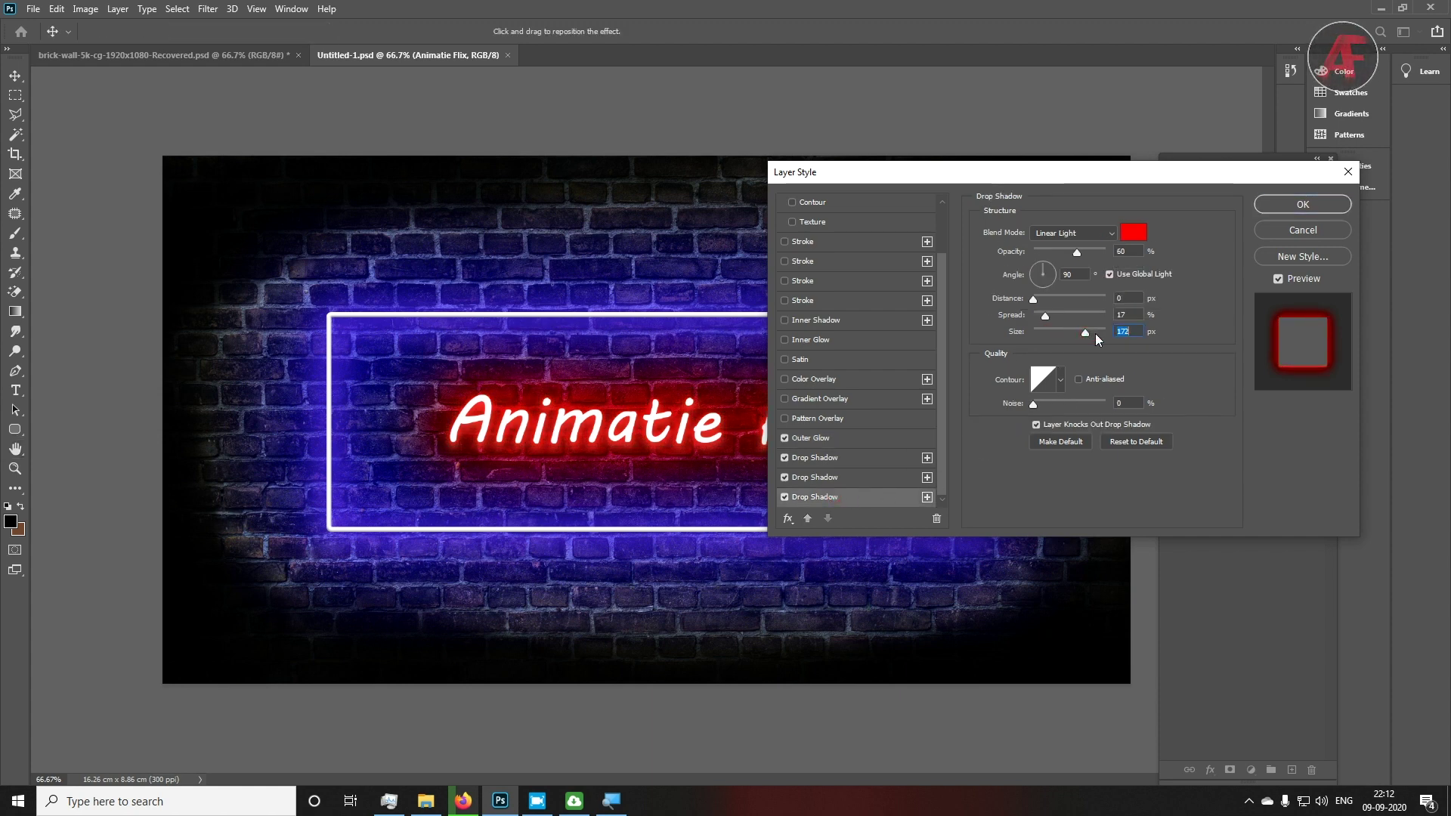
pyautogui.click(850, 479)
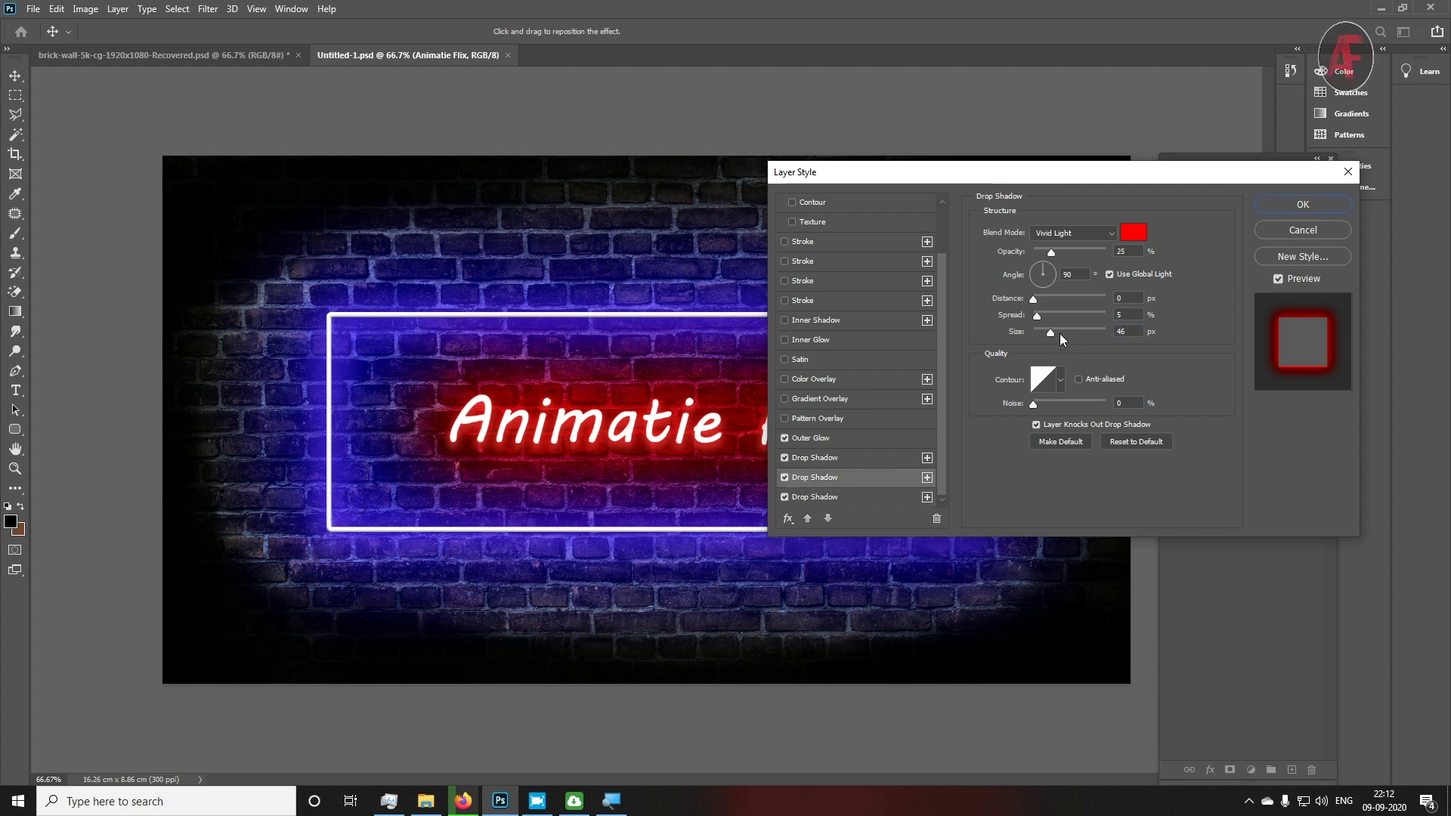
pyautogui.moveTo(1060, 334); pyautogui.dragTo(1094, 329)
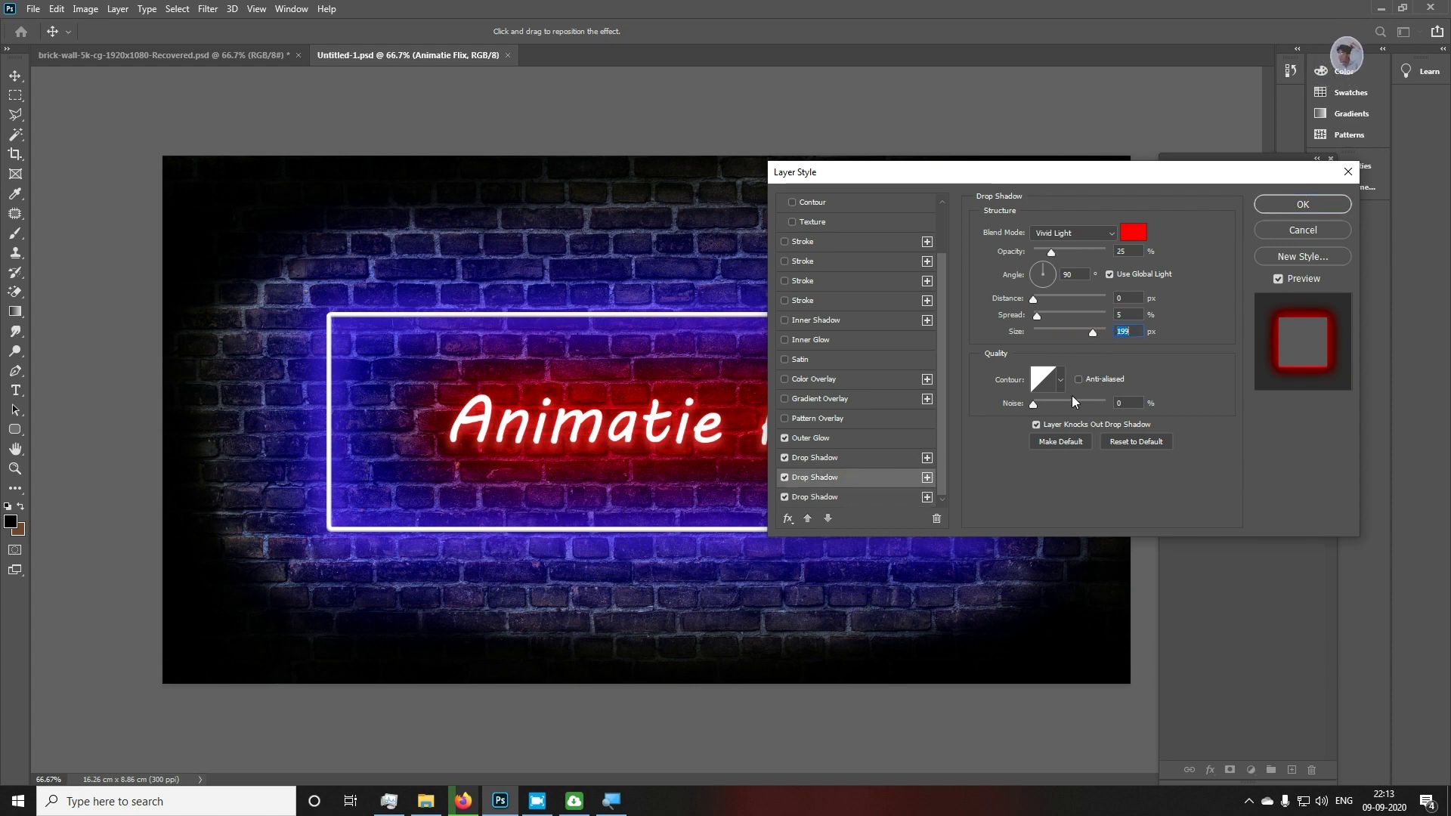
pyautogui.click(837, 456)
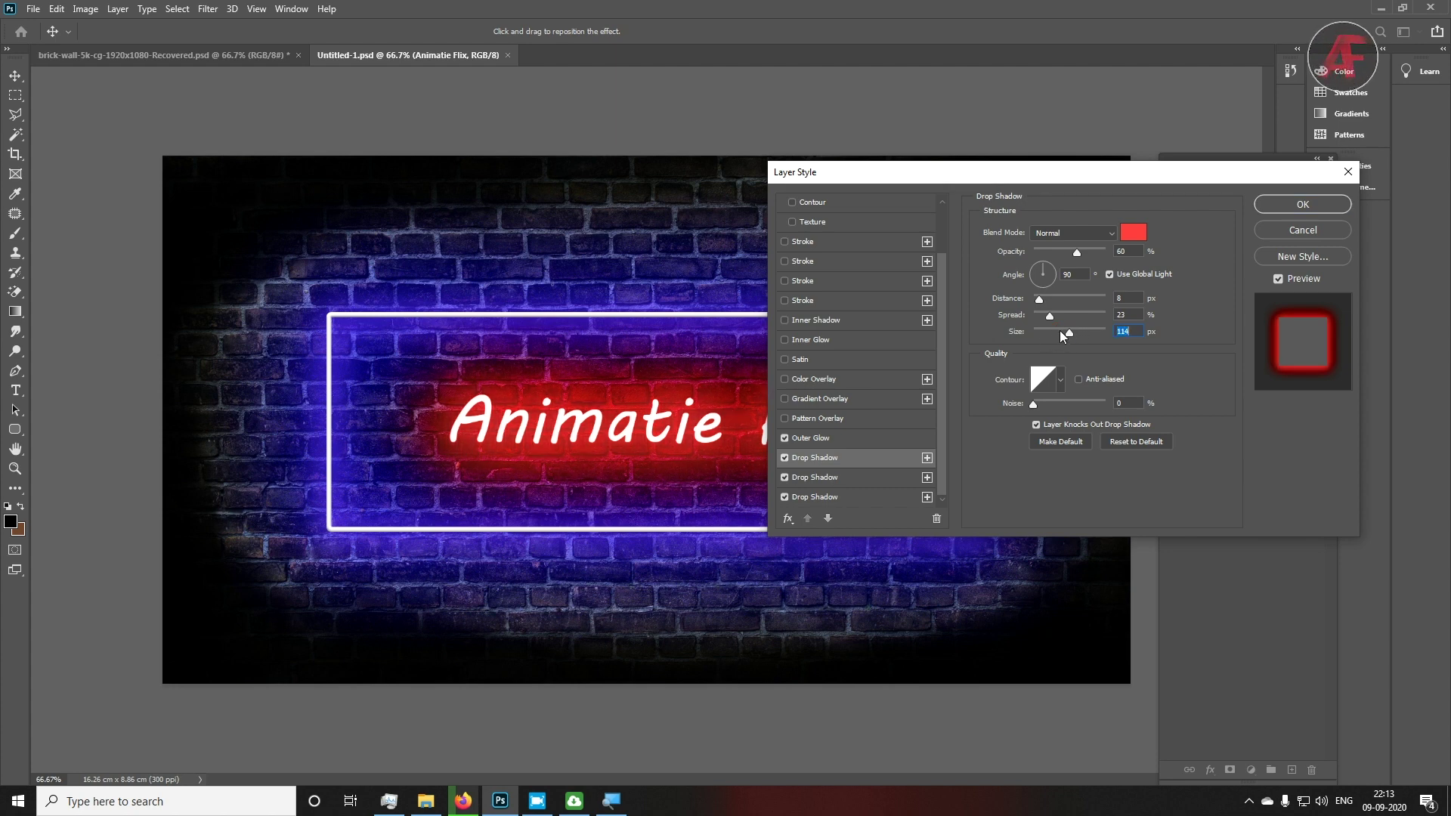
pyautogui.moveTo(1056, 331)
pyautogui.mouseDown()
pyautogui.moveTo(1043, 332)
pyautogui.moveTo(1057, 316)
pyautogui.mouseUp()
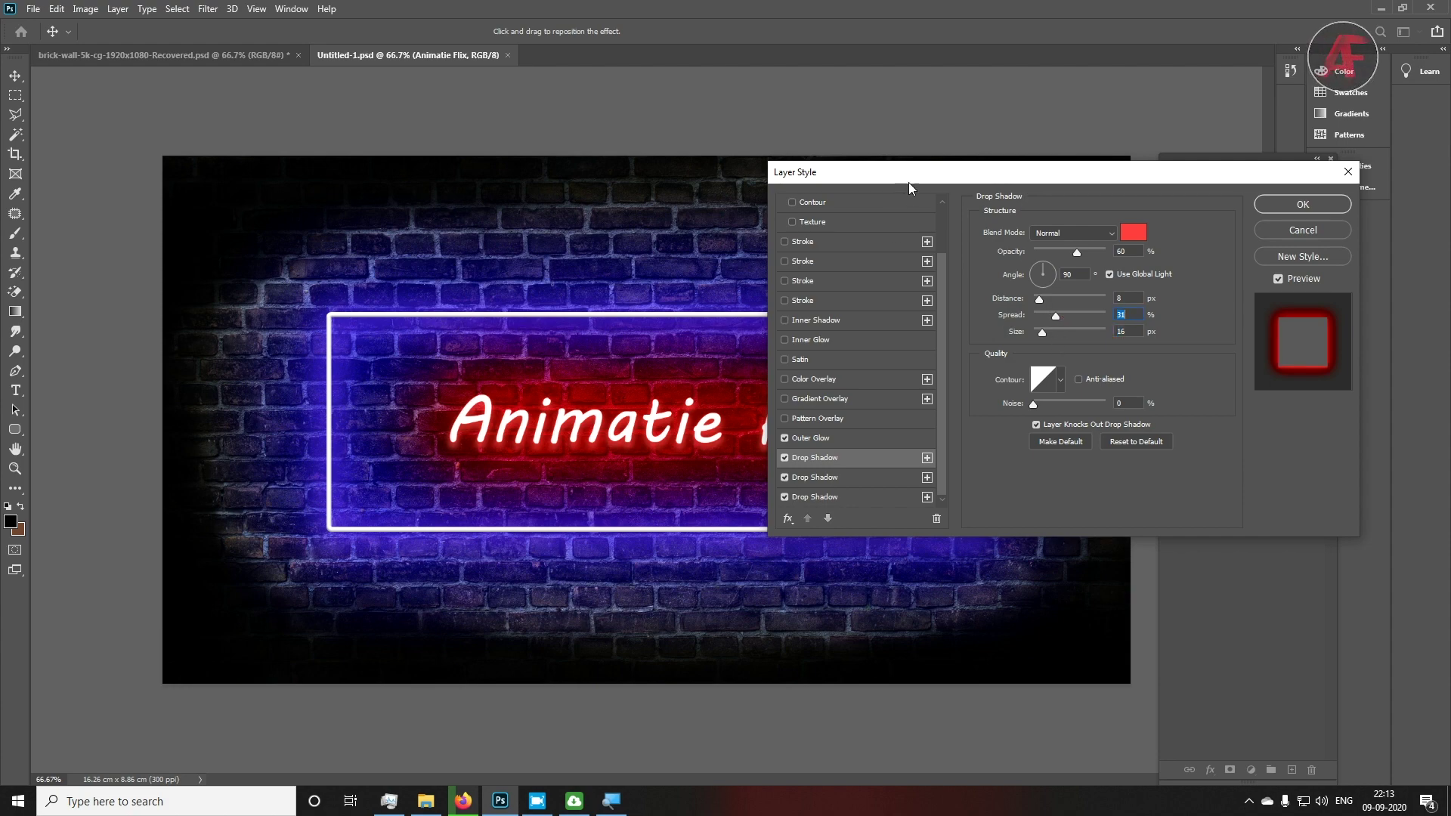
pyautogui.moveTo(908, 183)
pyautogui.mouseDown()
pyautogui.moveTo(878, 539)
pyautogui.moveTo(819, 564)
pyautogui.moveTo(574, 260)
pyautogui.moveTo(952, 219)
pyautogui.moveTo(937, 201)
pyautogui.mouseUp()
# Add a Bevel & Emboss to the text, depth ~615%, size 3 px, soften 5 px, and apply it
pyautogui.scroll(2, 871, 303)
pyautogui.click(843, 260)
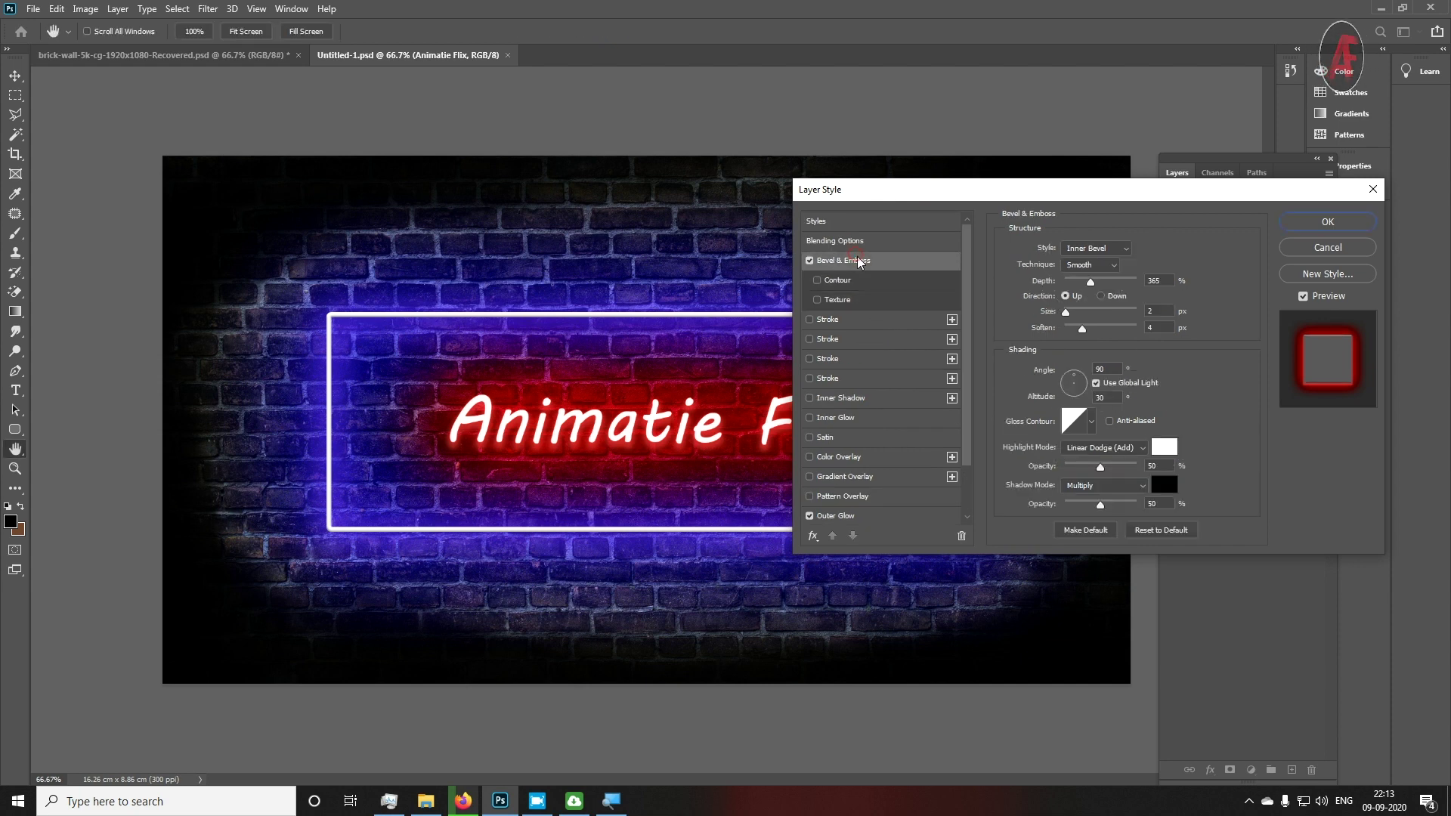
pyautogui.click(1104, 283)
pyautogui.click(1075, 312)
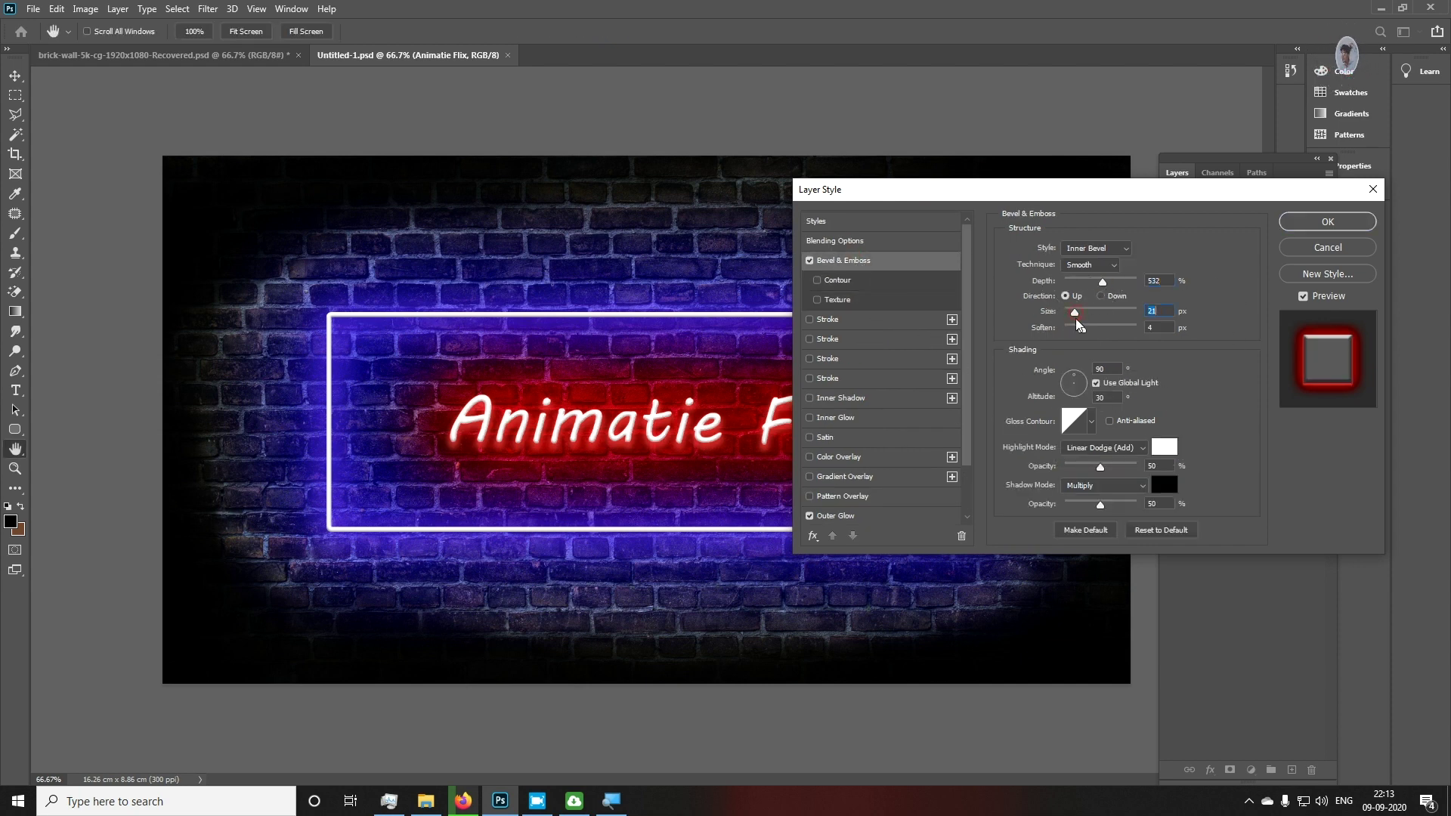
pyautogui.moveTo(1075, 312); pyautogui.dragTo(1067, 312)
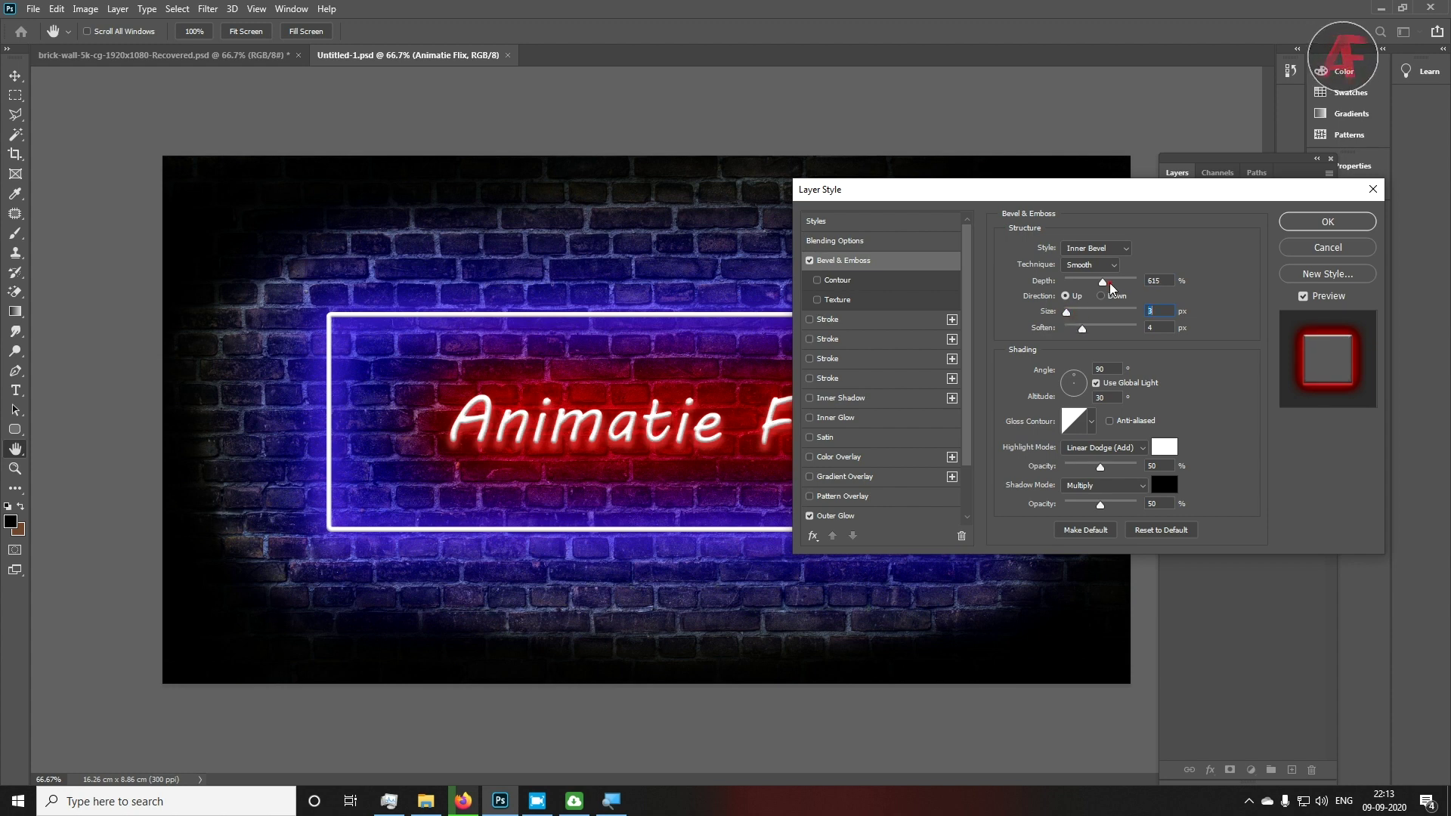
pyautogui.click(1089, 331)
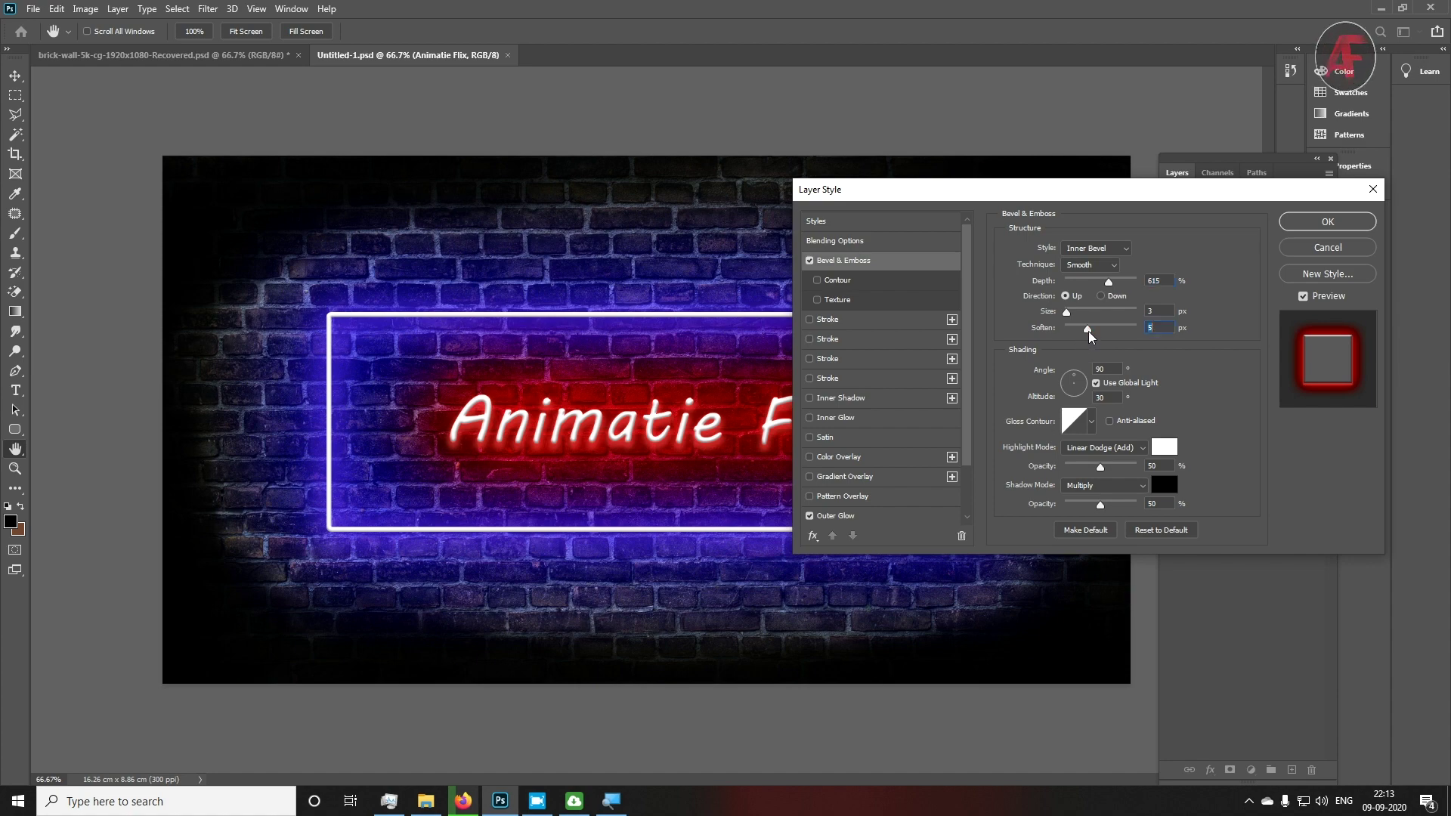
pyautogui.click(1303, 220)
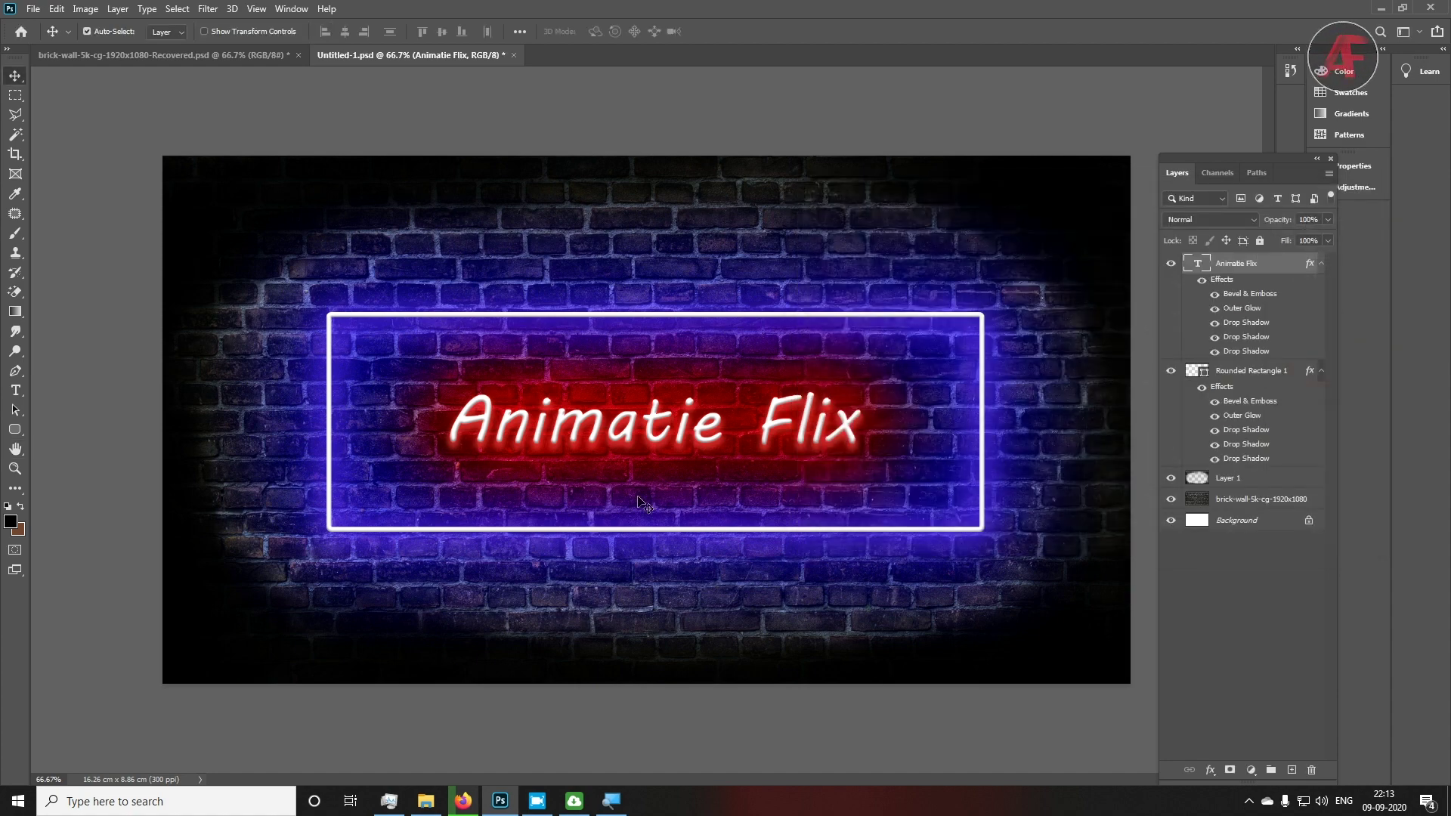
# Commit the Animatie Flix text, duplicate its layer with Ctrl+J, and hide the original
pyautogui.scroll(1, 638, 497)
pyautogui.press('f')
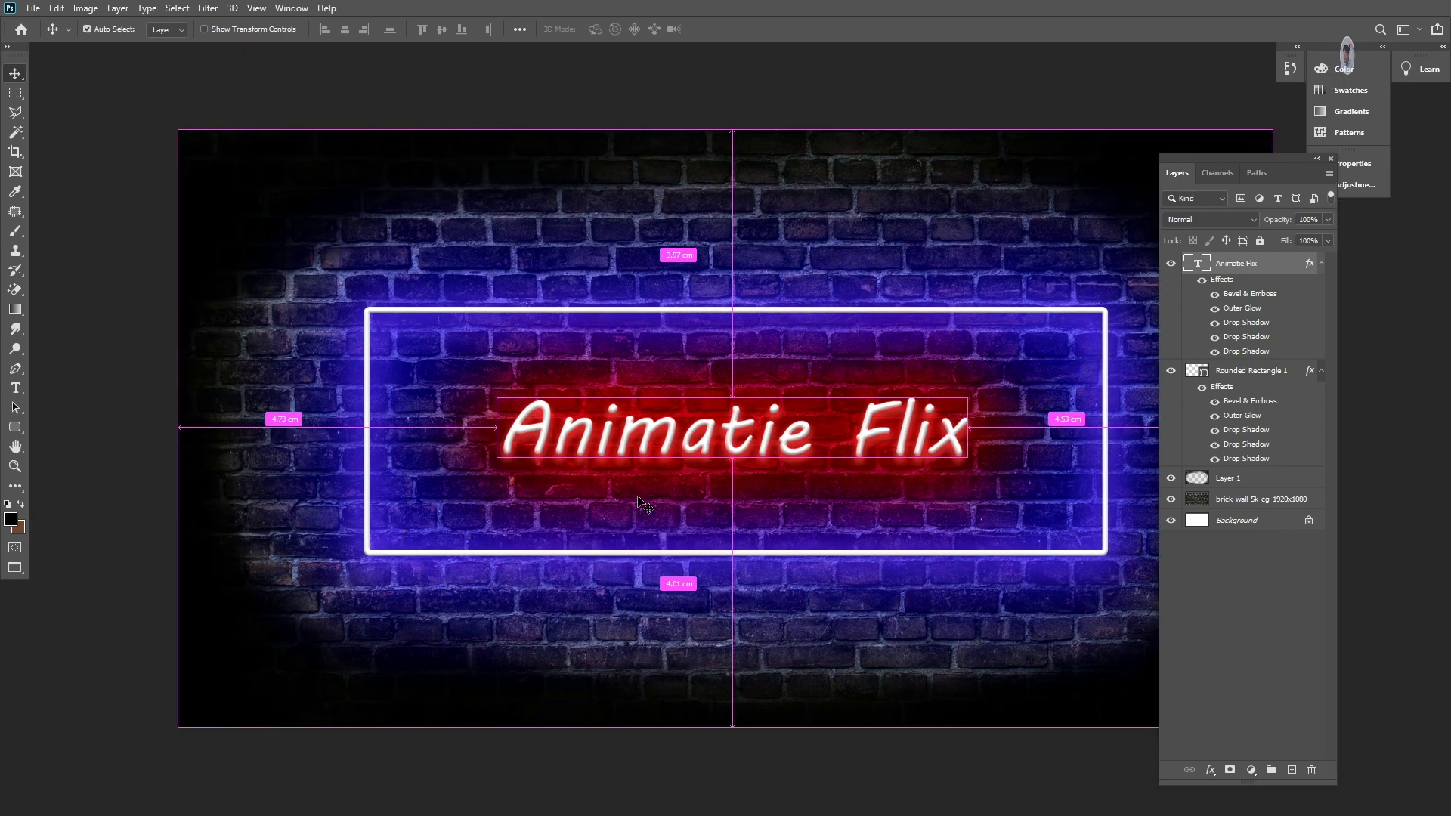
pyautogui.press('f')
pyautogui.hotkey('ctrl', '+')
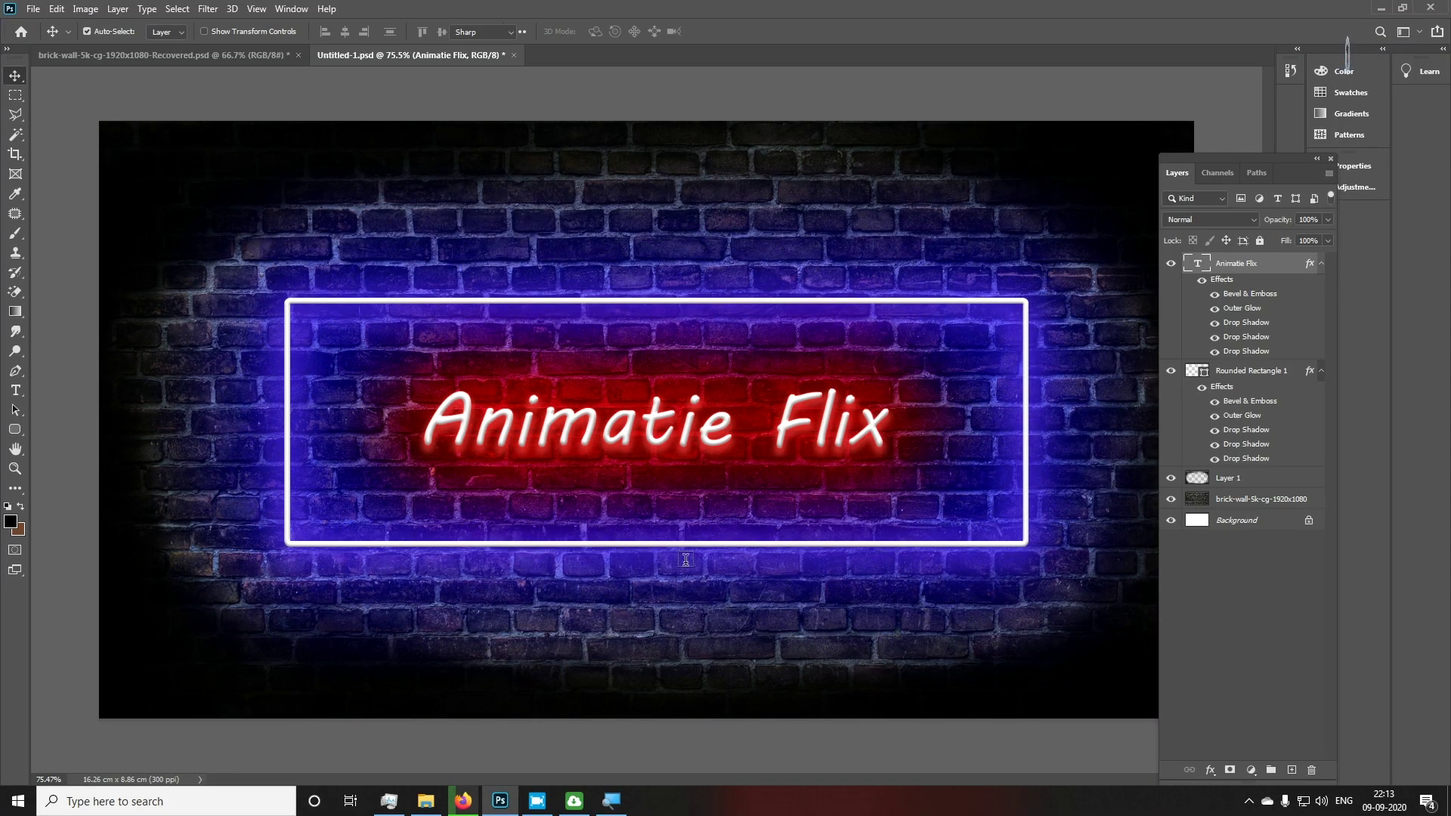
pyautogui.press('t')
pyautogui.tripleClick(708, 439)
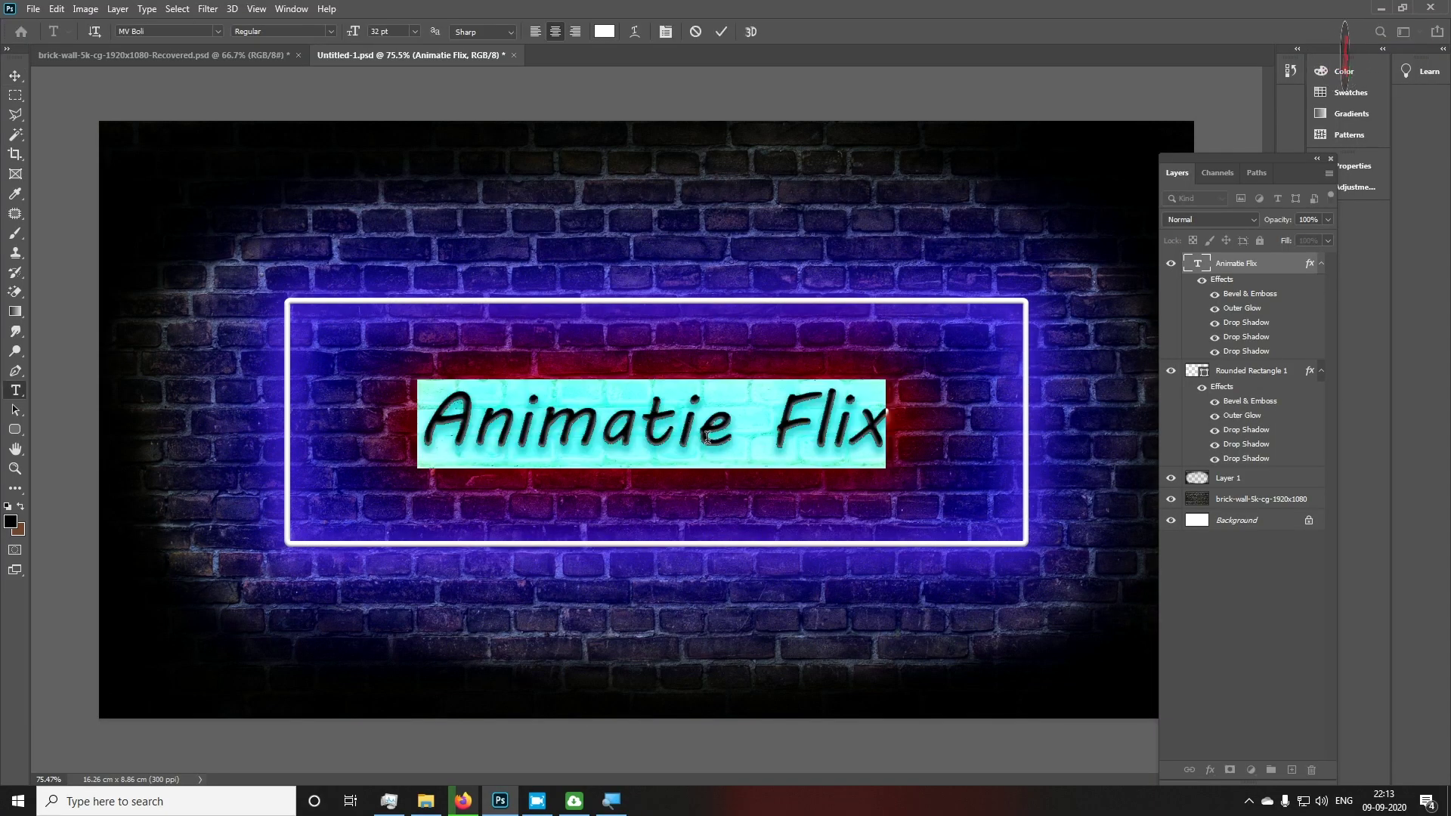
pyautogui.click(15, 76)
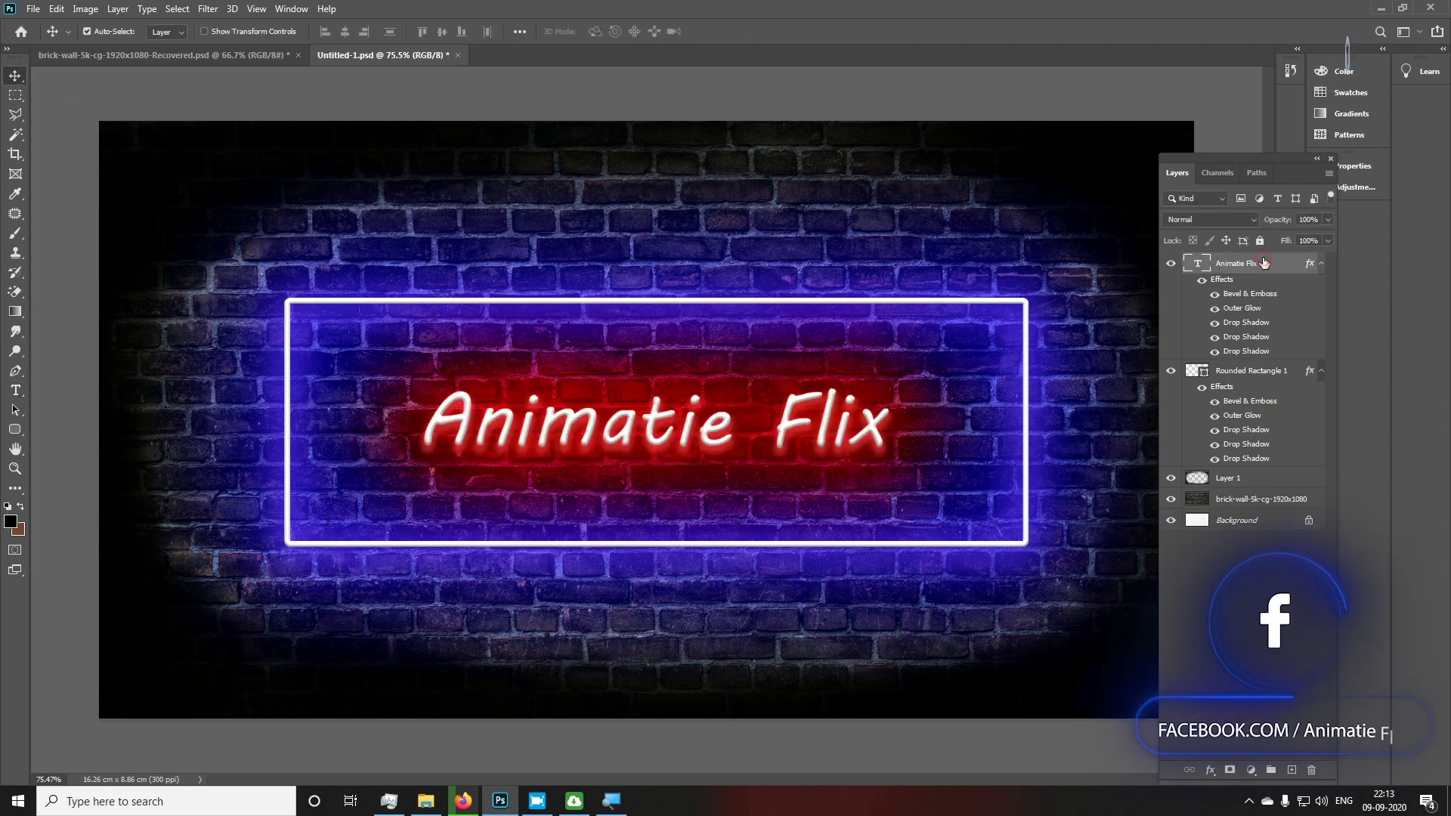
pyautogui.hotkey('ctrl', 'j')
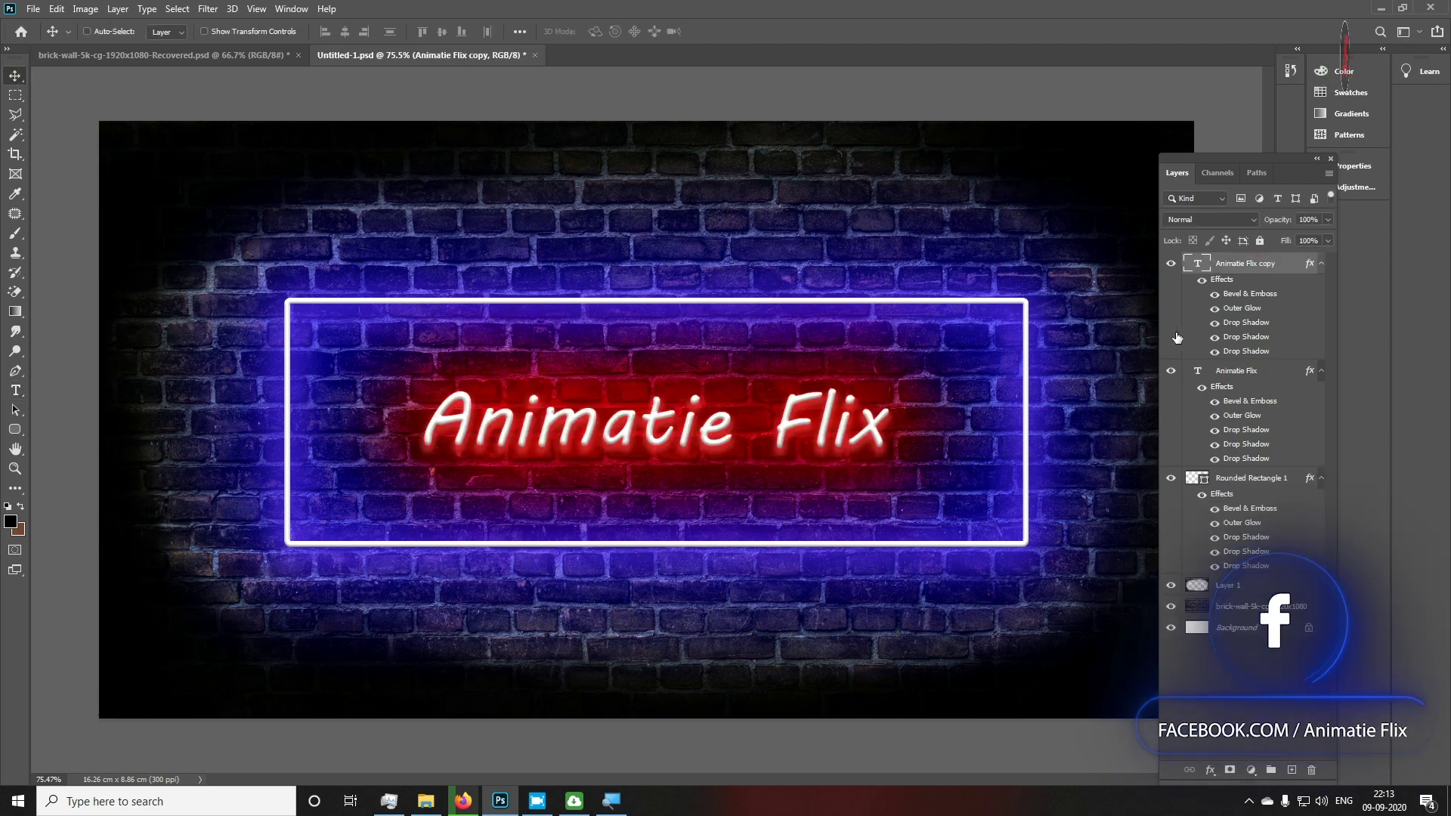
pyautogui.click(1170, 371)
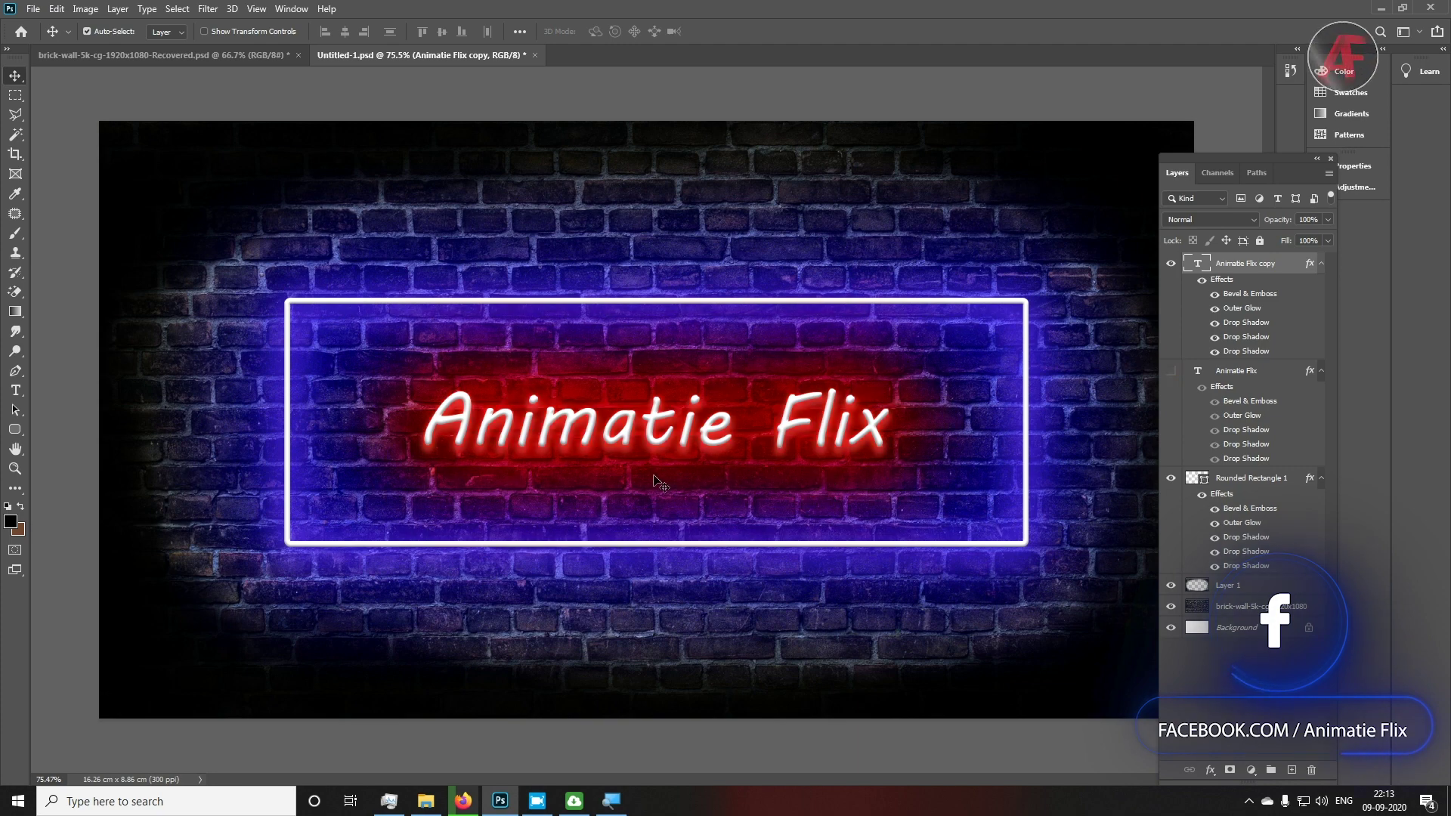
# Change the copied text's font to Artful Beauty
pyautogui.press('t')
pyautogui.click(688, 442)
pyautogui.hotkey('ctrl', 'a')
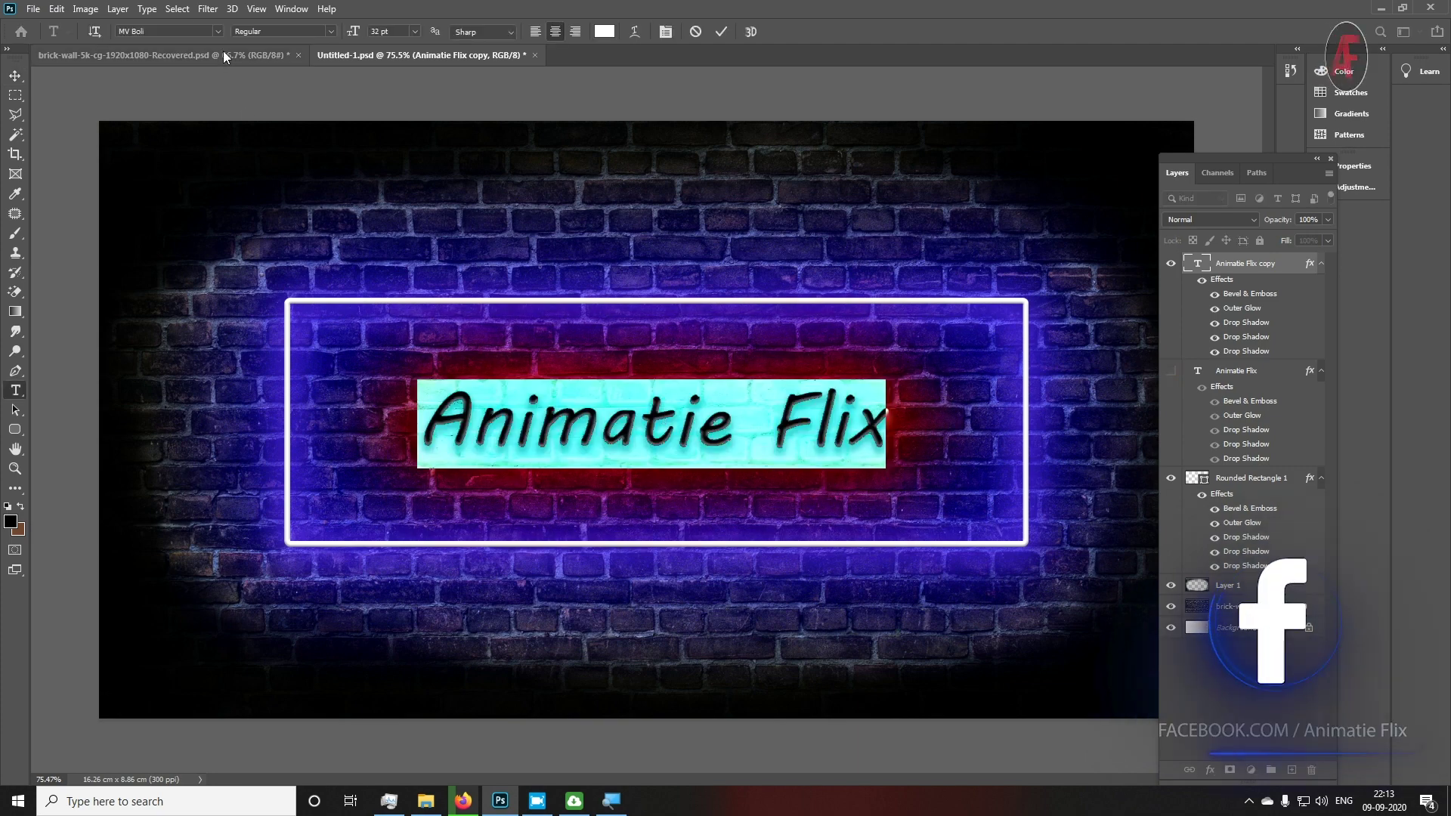
pyautogui.click(217, 31)
pyautogui.scroll(-2, 340, 526)
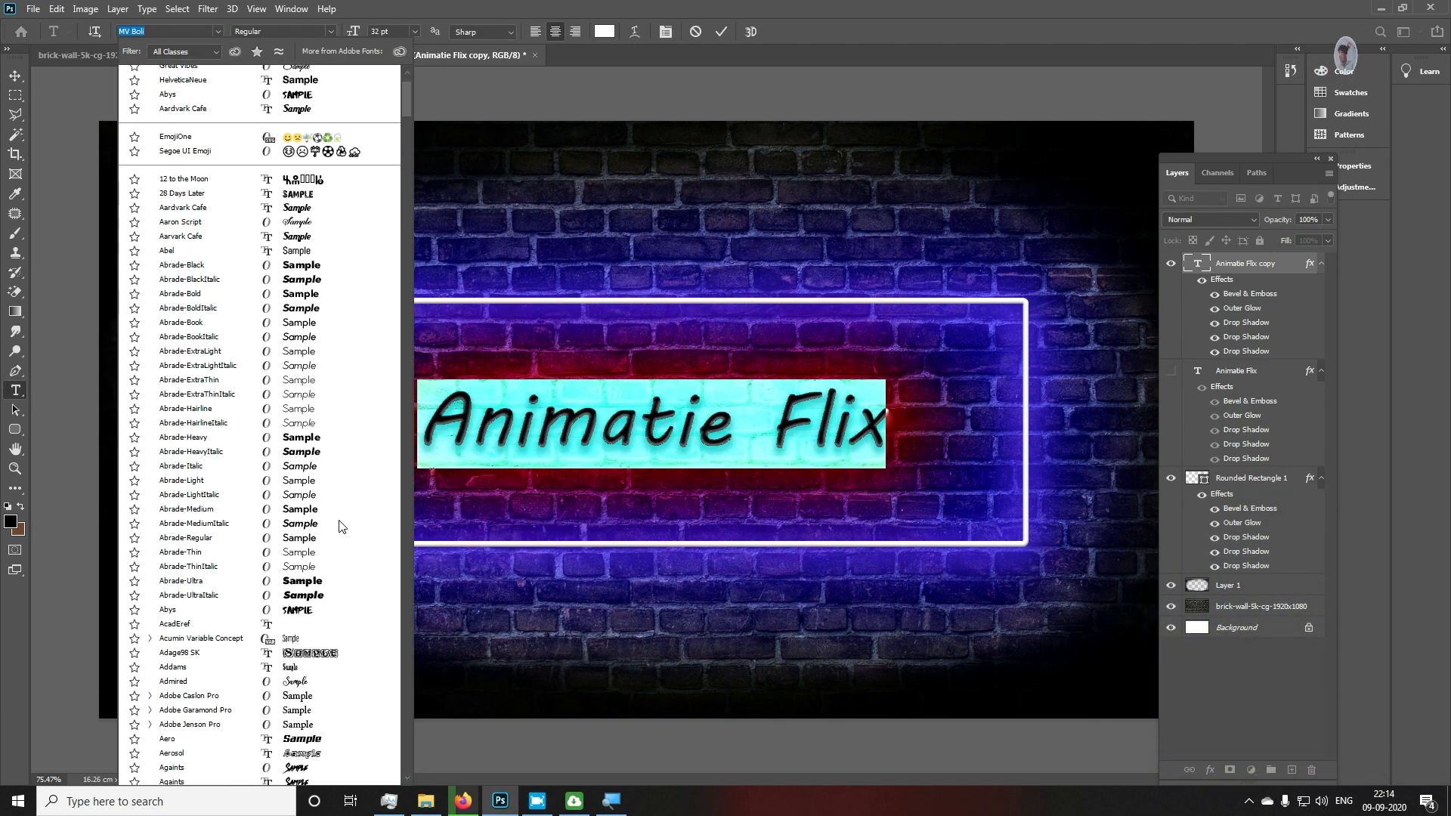
pyautogui.scroll(-2, 340, 526)
pyautogui.scroll(-3, 339, 526)
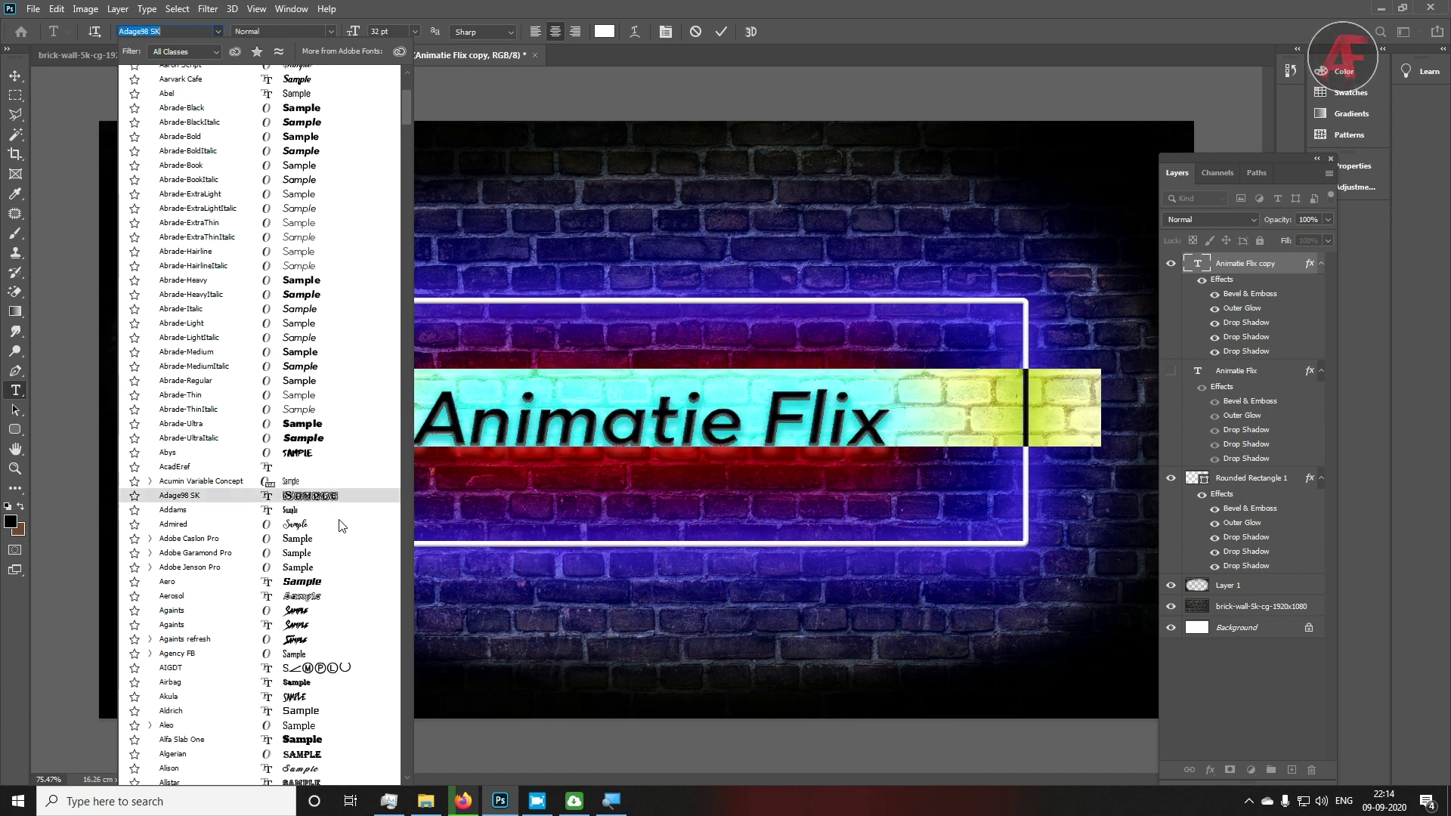
pyautogui.scroll(-1, 339, 526)
pyautogui.scroll(-3, 342, 529)
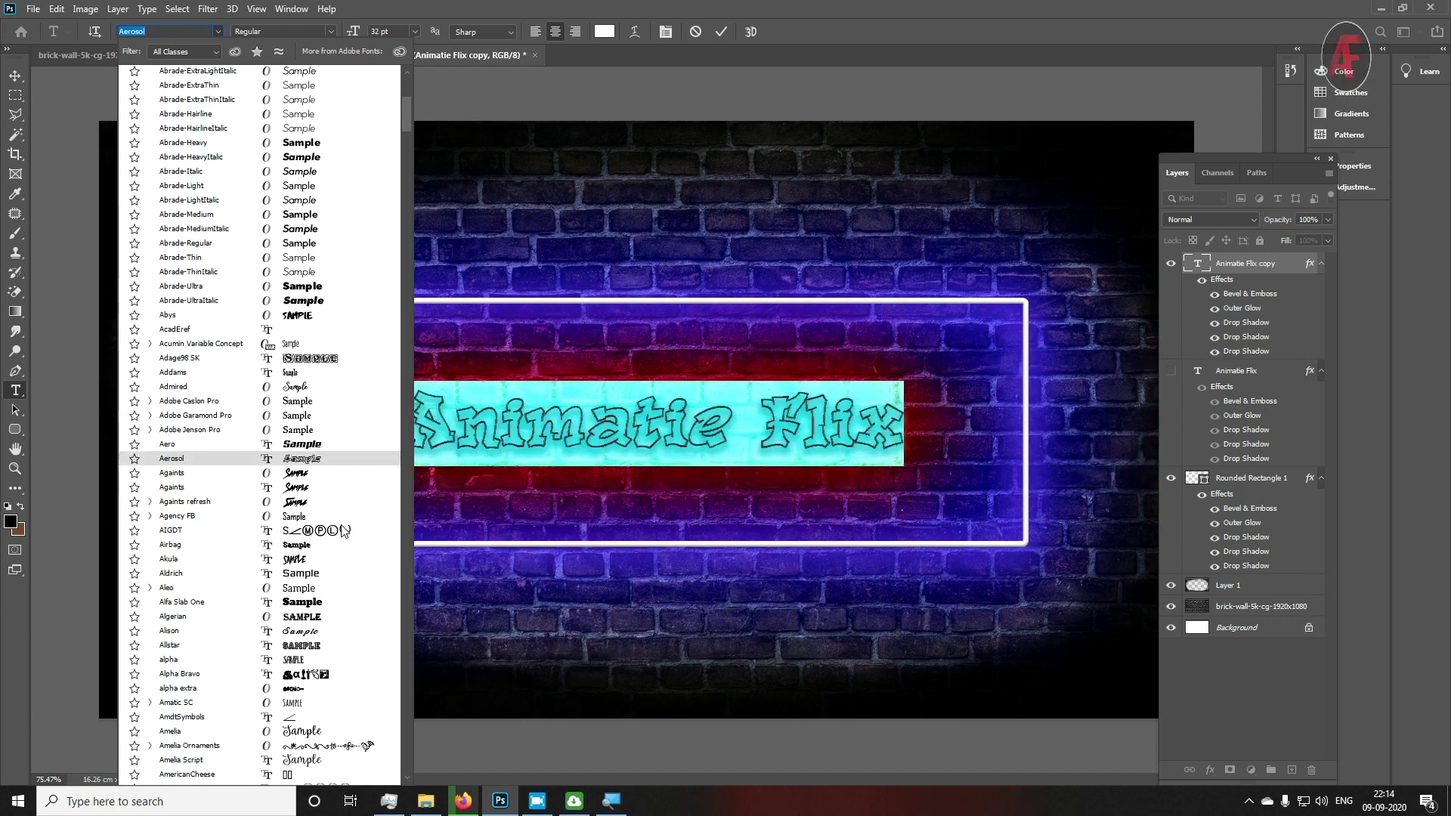
pyautogui.scroll(-1, 342, 530)
pyautogui.scroll(-1, 342, 530)
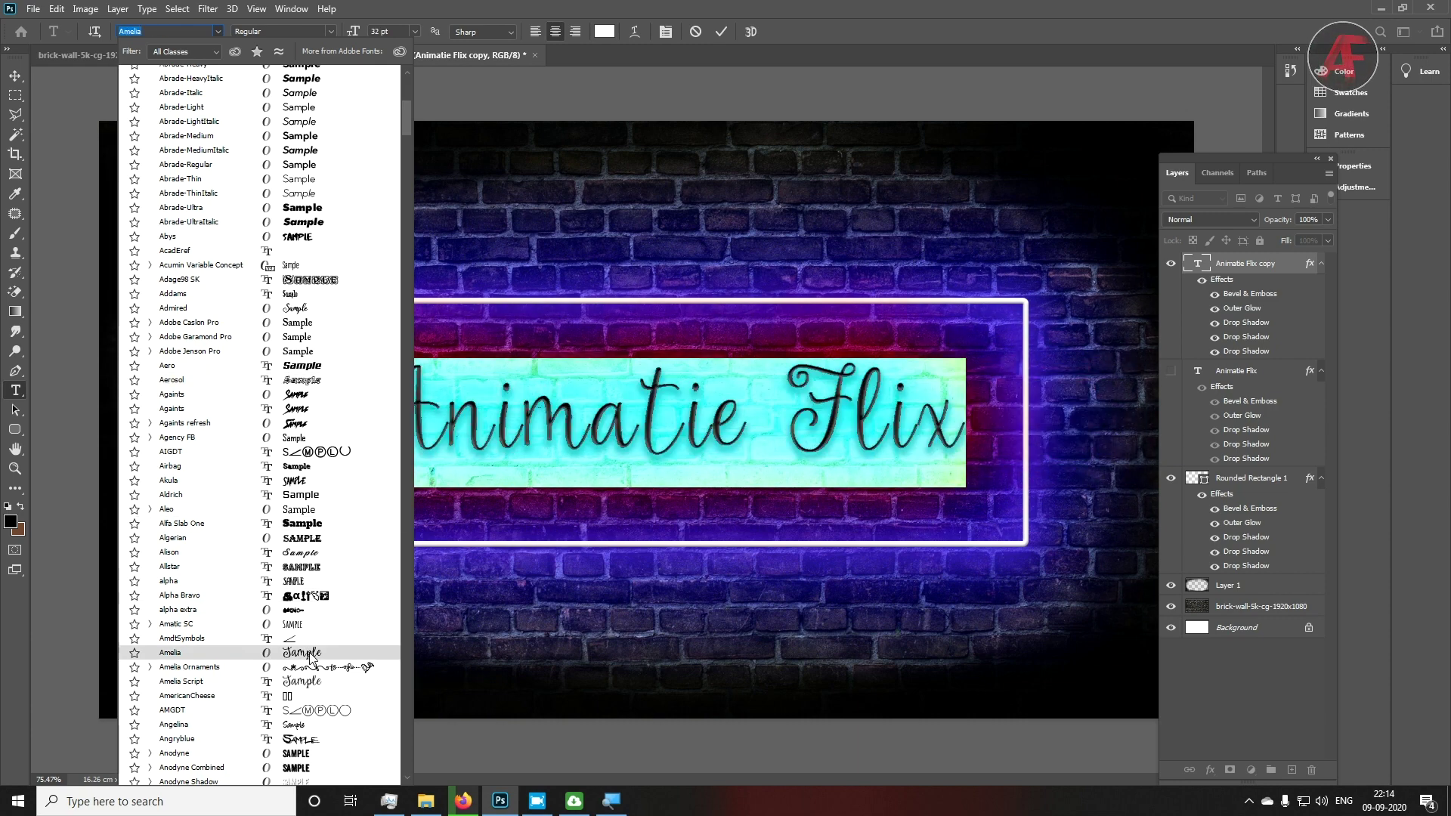
pyautogui.scroll(-1, 310, 657)
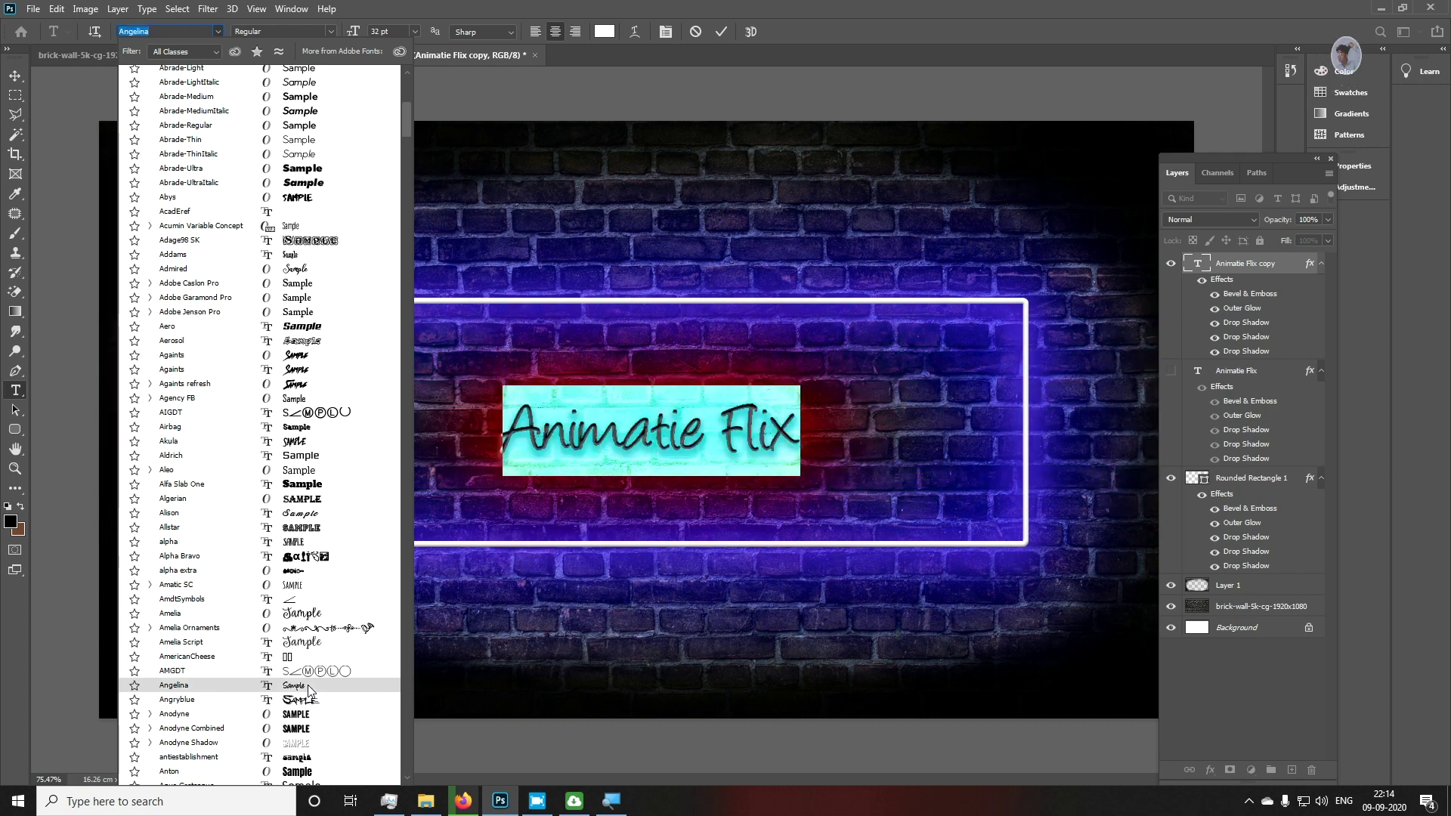
pyautogui.scroll(-1, 310, 690)
pyautogui.scroll(-1, 310, 689)
pyautogui.scroll(-1, 310, 689)
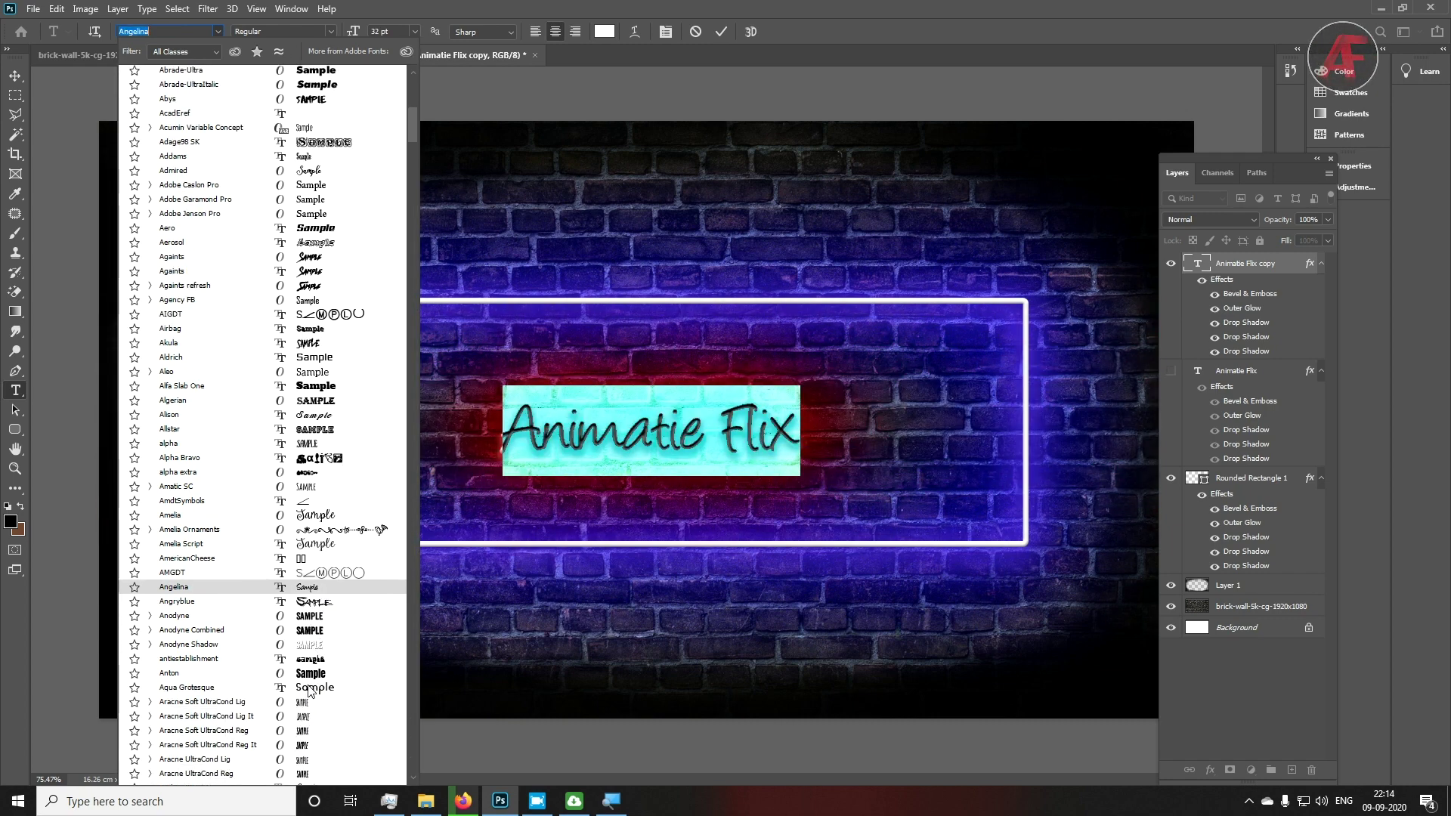
pyautogui.scroll(-2, 307, 689)
pyautogui.scroll(-1, 307, 689)
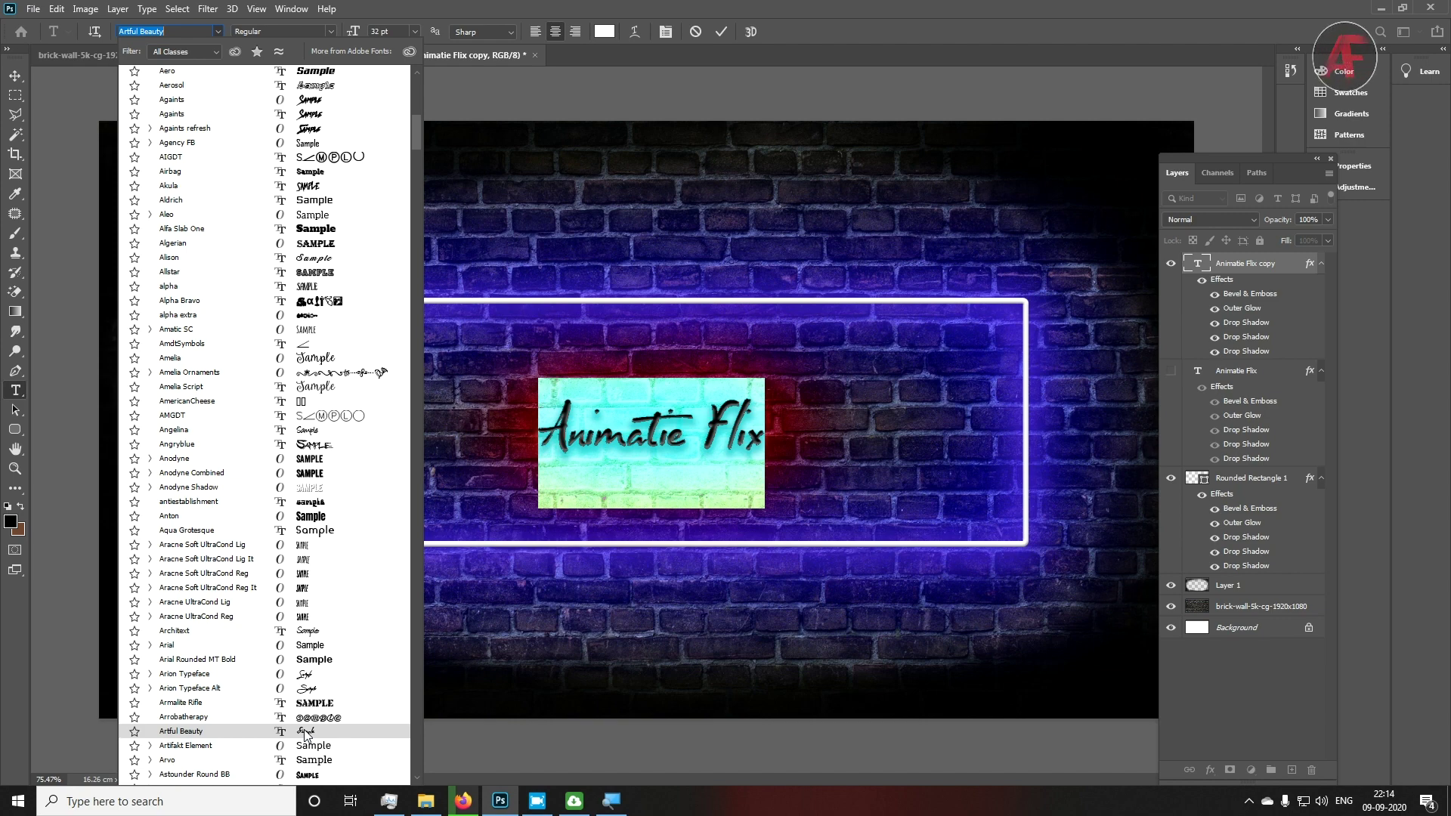
pyautogui.click(304, 732)
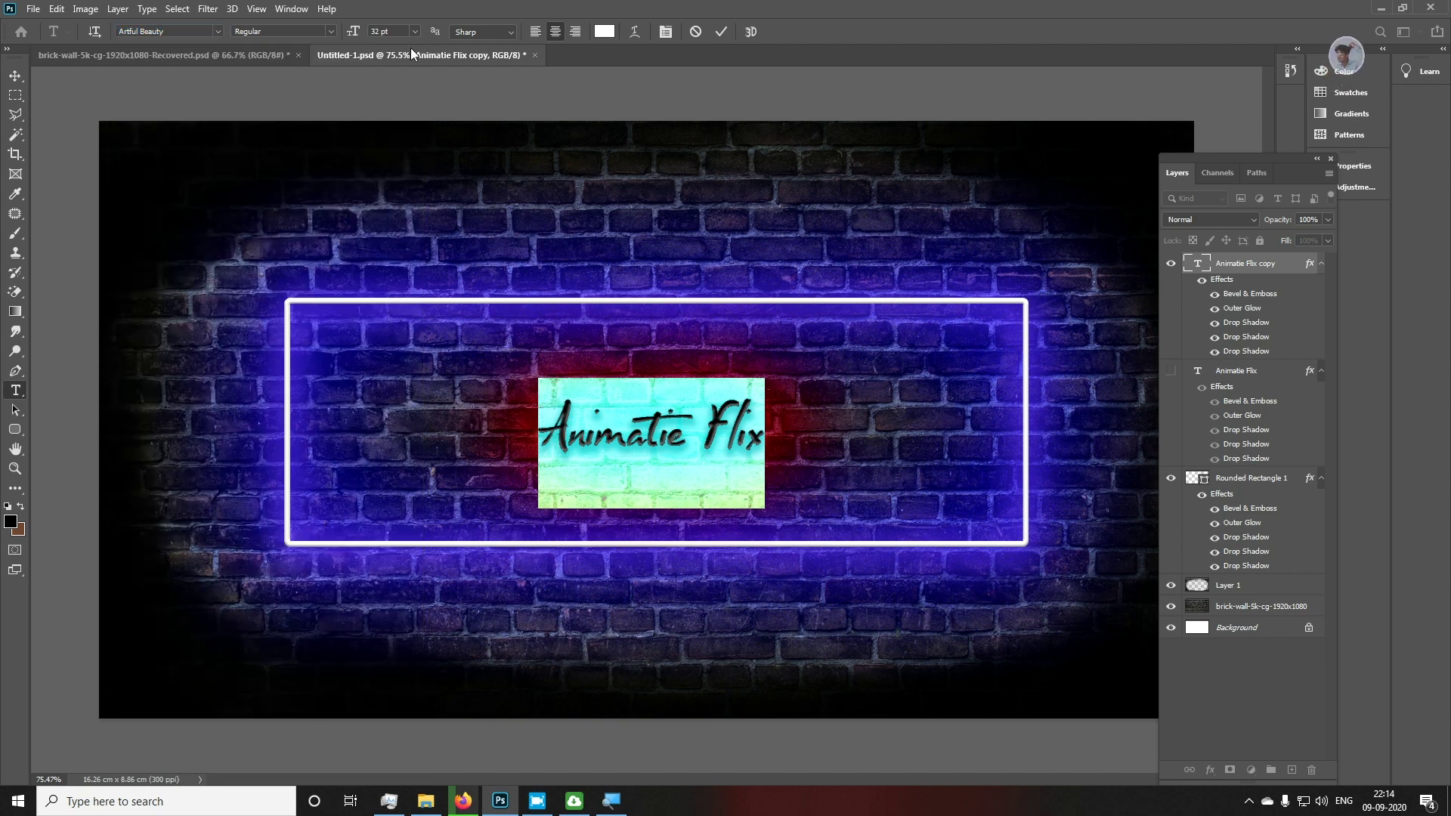
# Set the text size to 75 pt and nudge it slightly right and down
pyautogui.moveTo(355, 31); pyautogui.dragTo(389, 31)
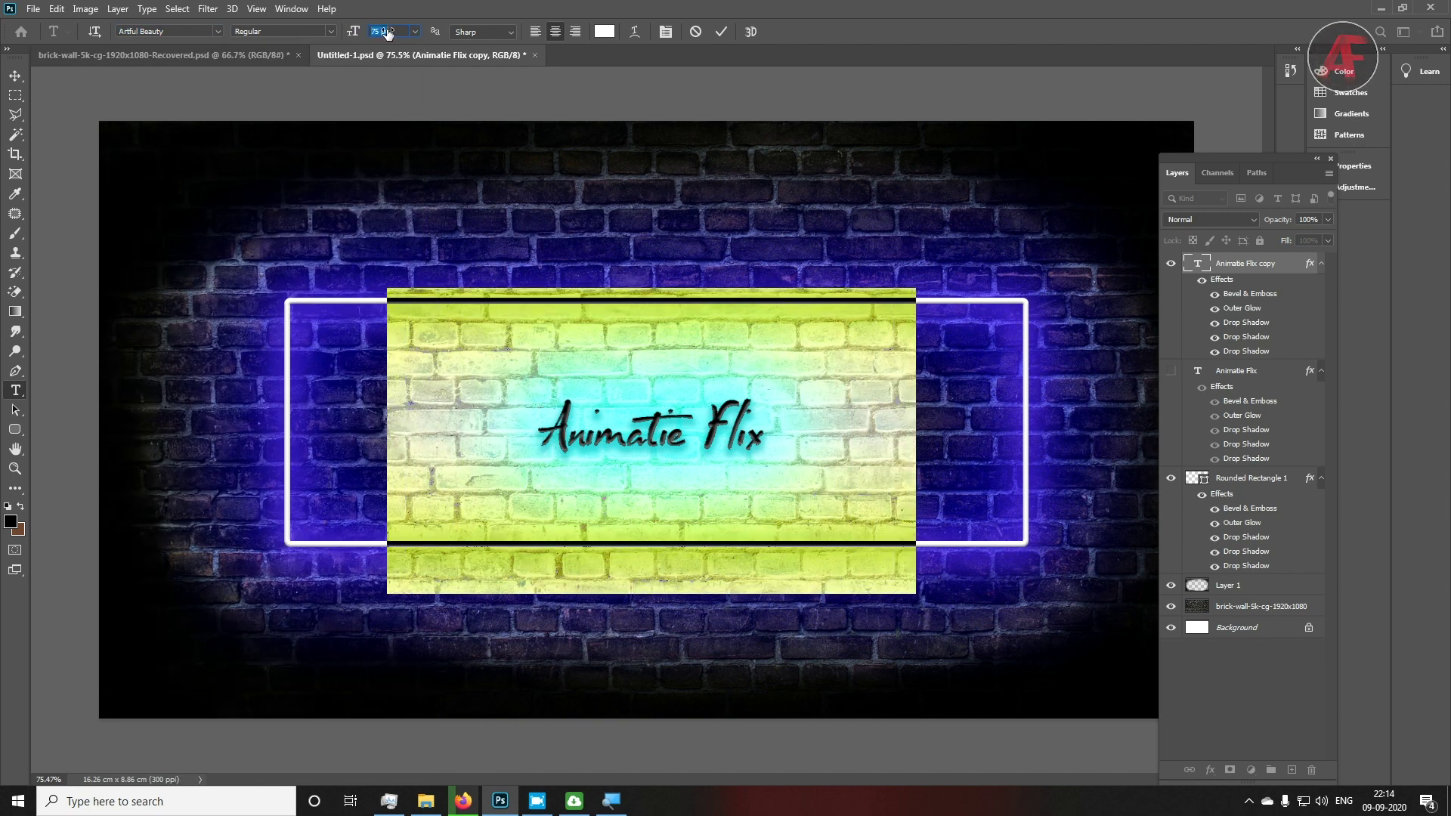
pyautogui.click(15, 75)
pyautogui.moveTo(653, 411); pyautogui.dragTo(657, 428)
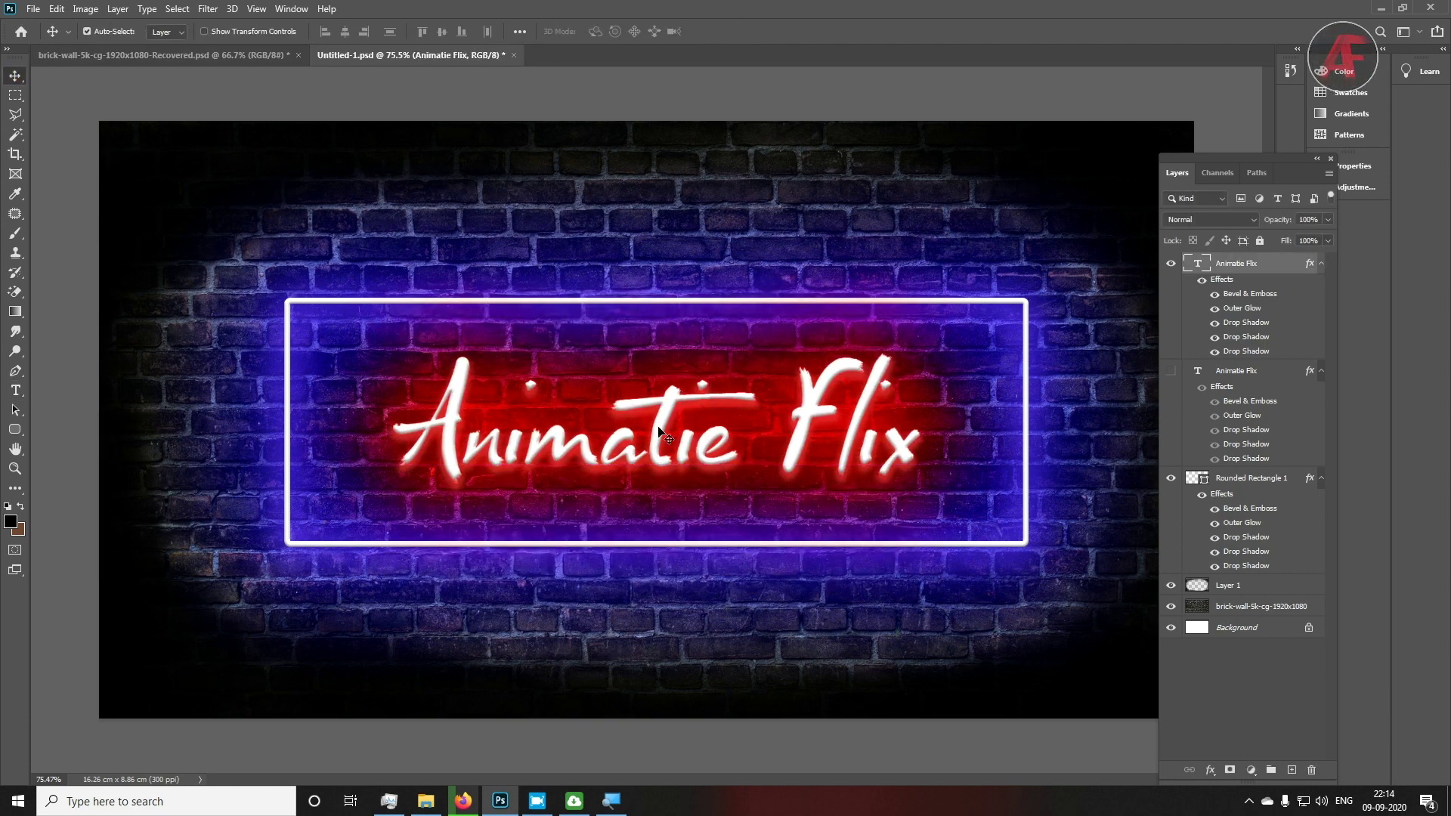
# Rasterize the Animatie Flix type, contract the letter selection by 4 px, then deselect
pyautogui.rightClick(1289, 268)
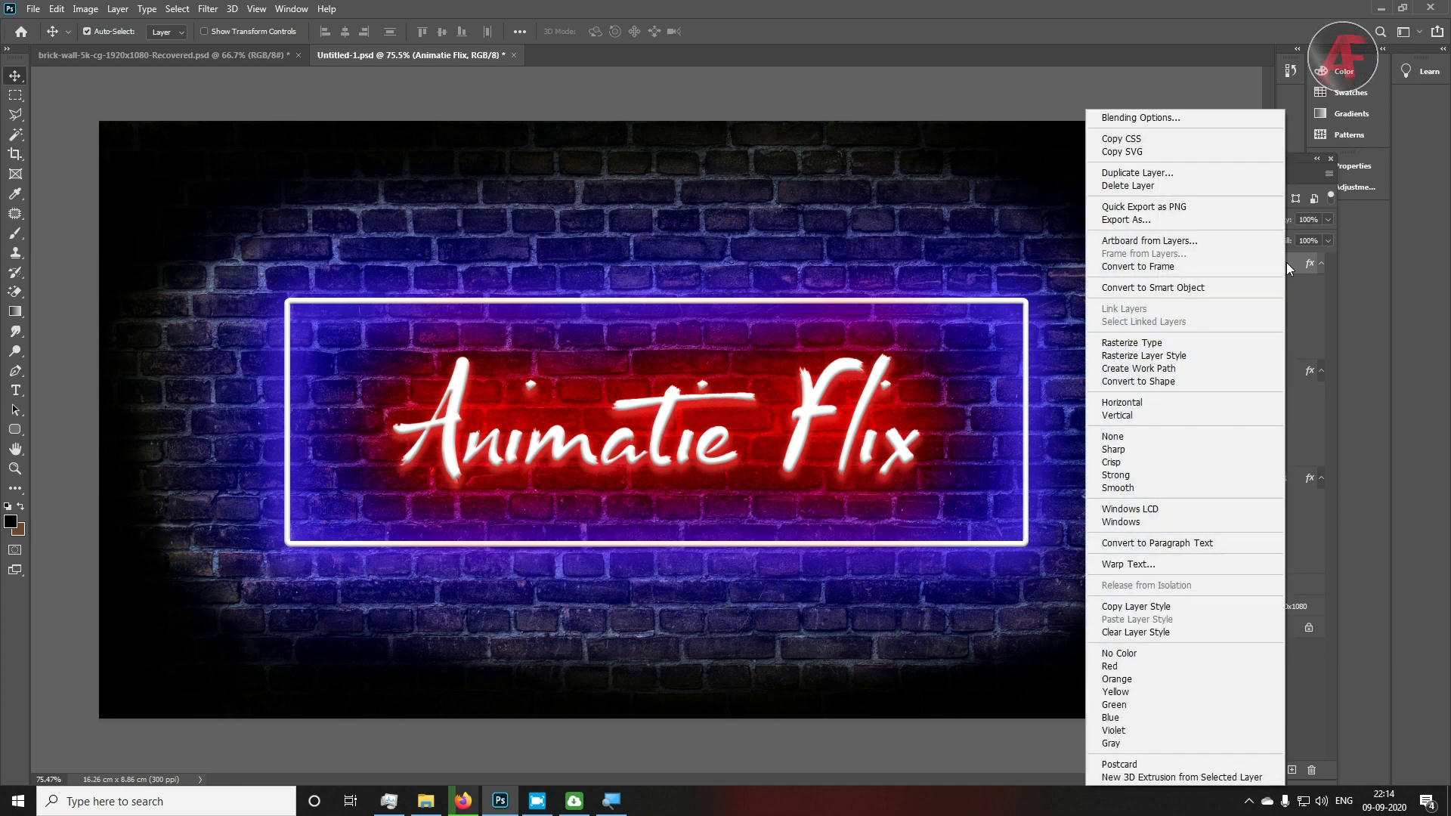
pyautogui.click(1157, 342)
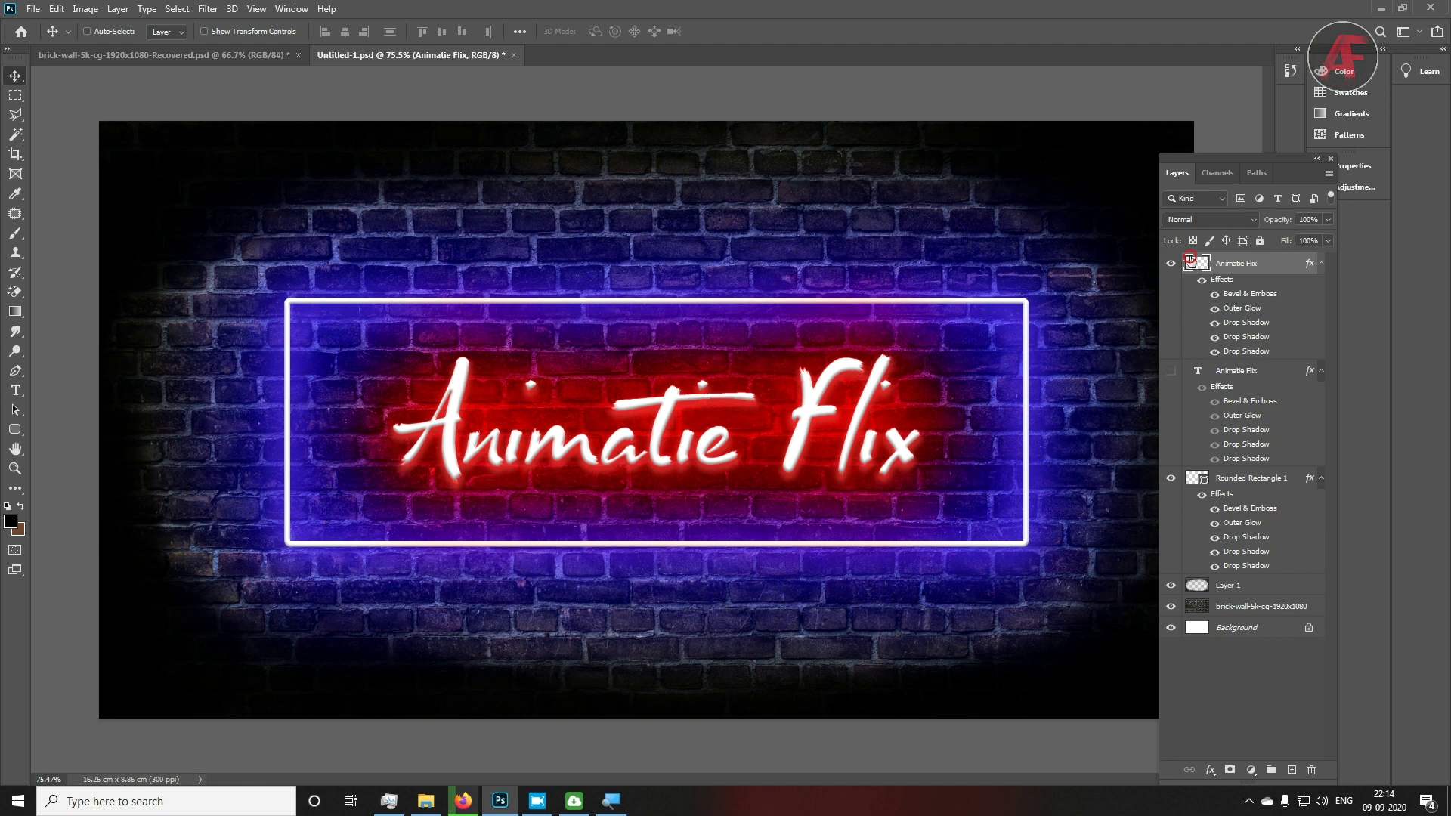
pyautogui.click(181, 9)
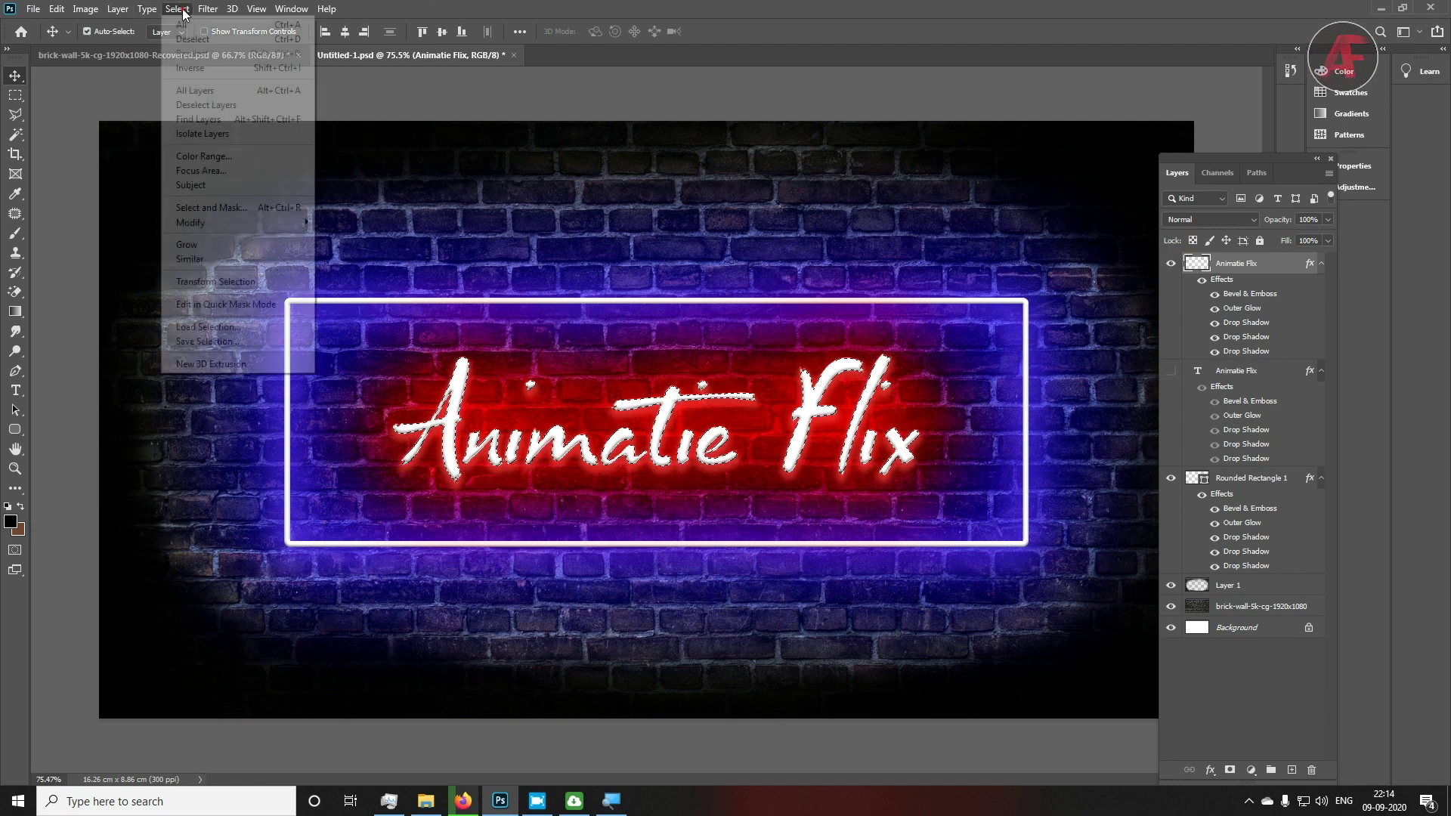
pyautogui.moveTo(190, 222)
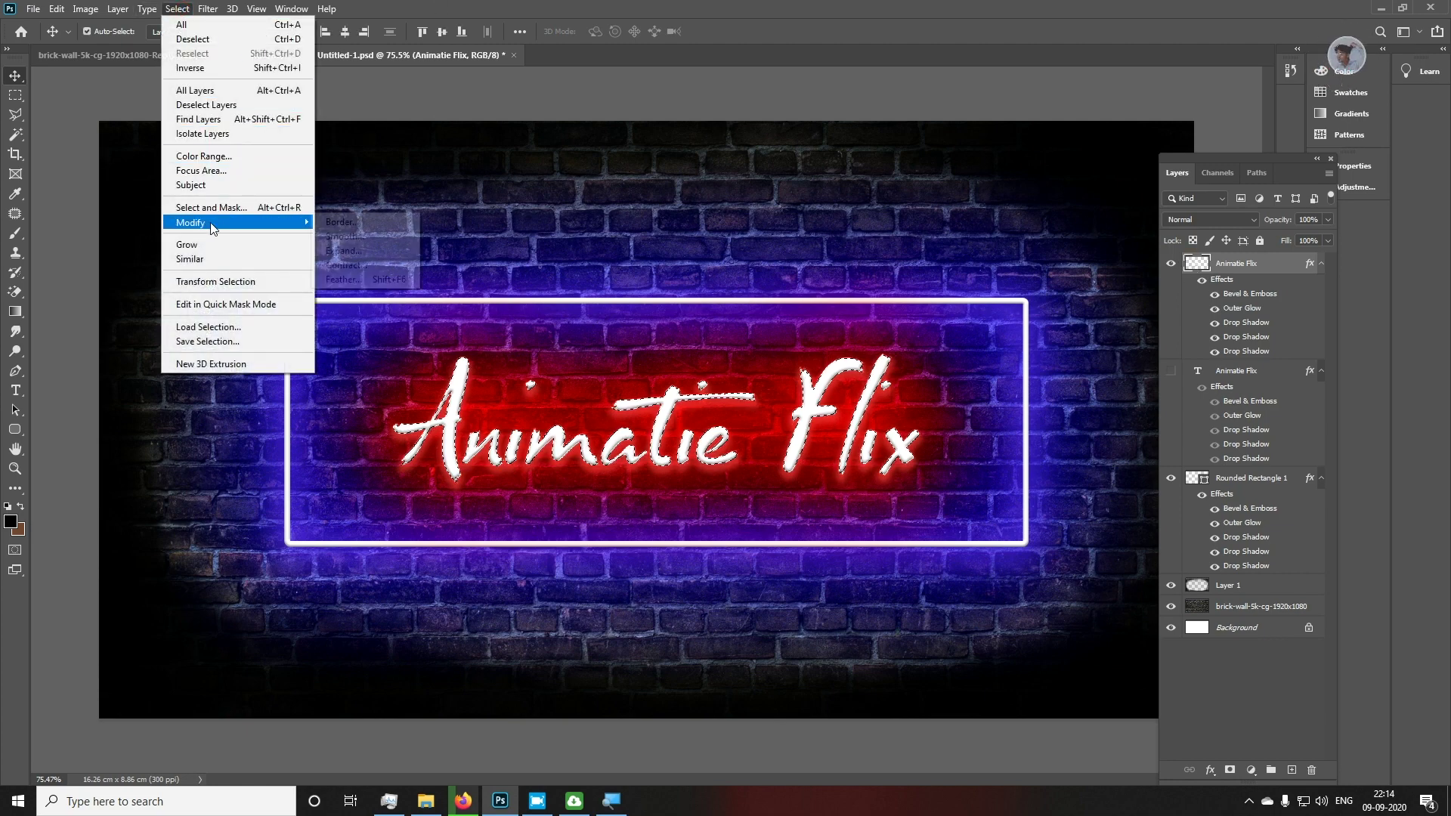
pyautogui.click(343, 265)
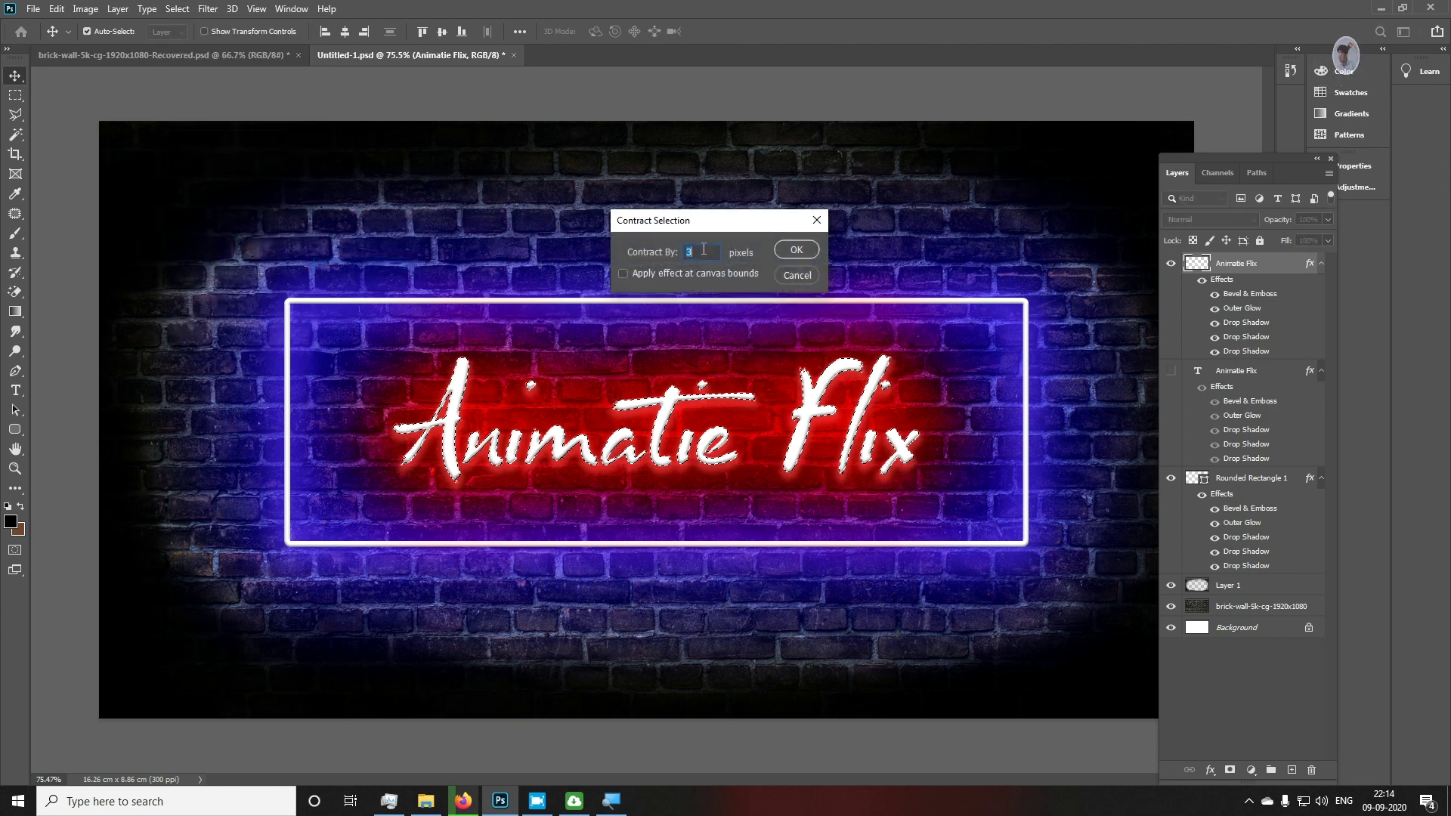
pyautogui.write('4')
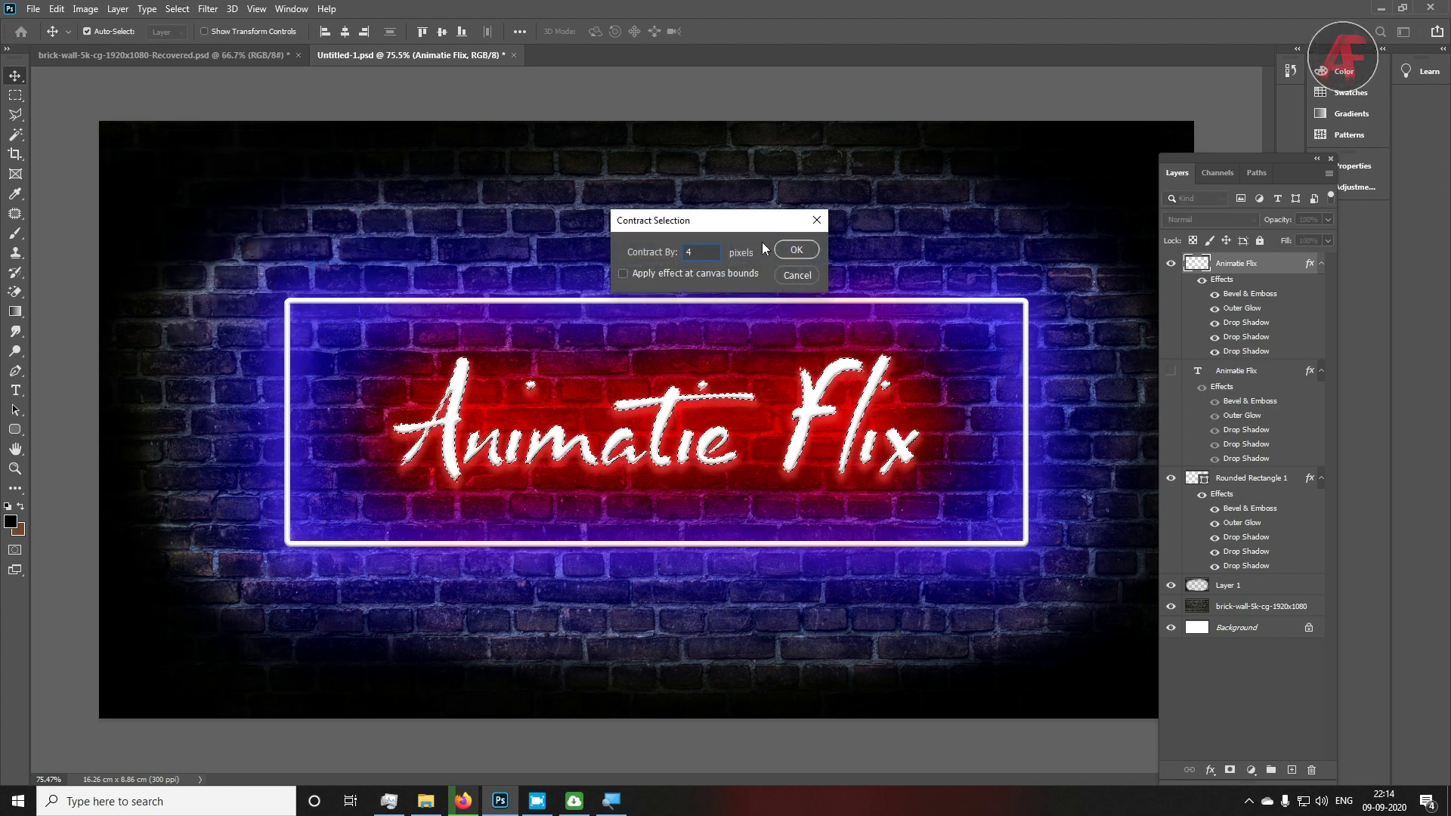
pyautogui.click(793, 250)
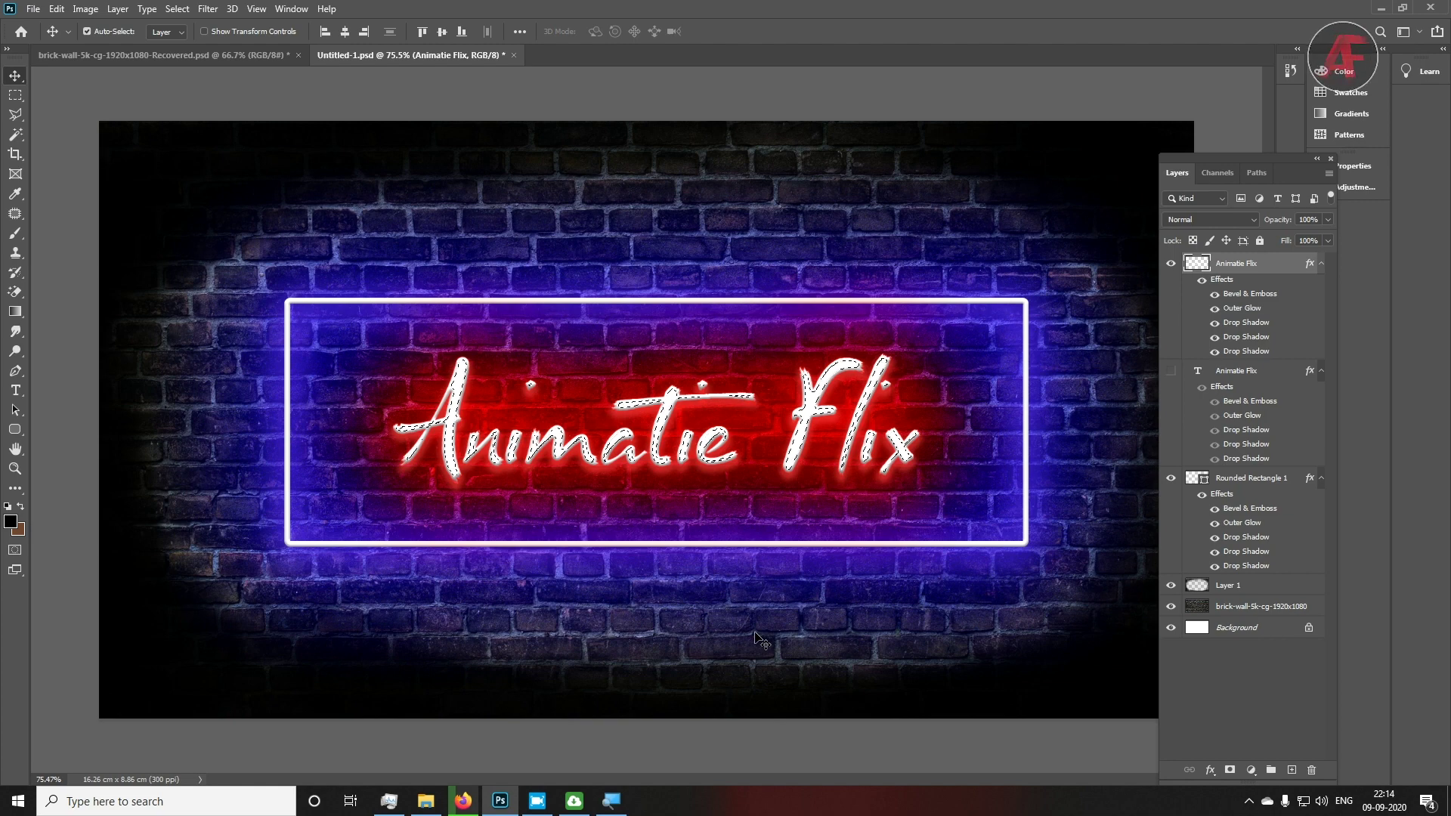
pyautogui.hotkey('ctrl', 'd')
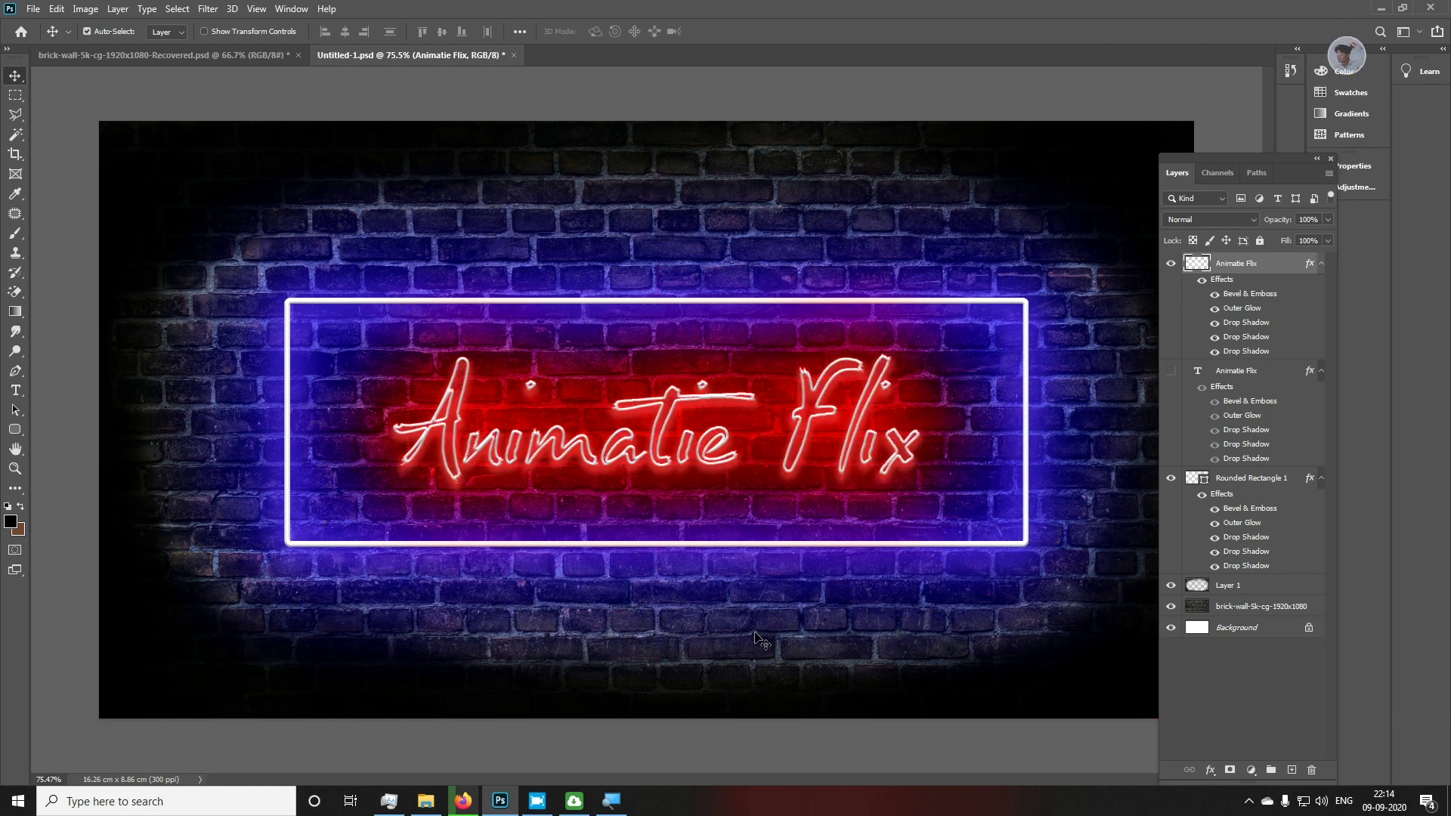
pyautogui.hotkey('ctrl', '-')
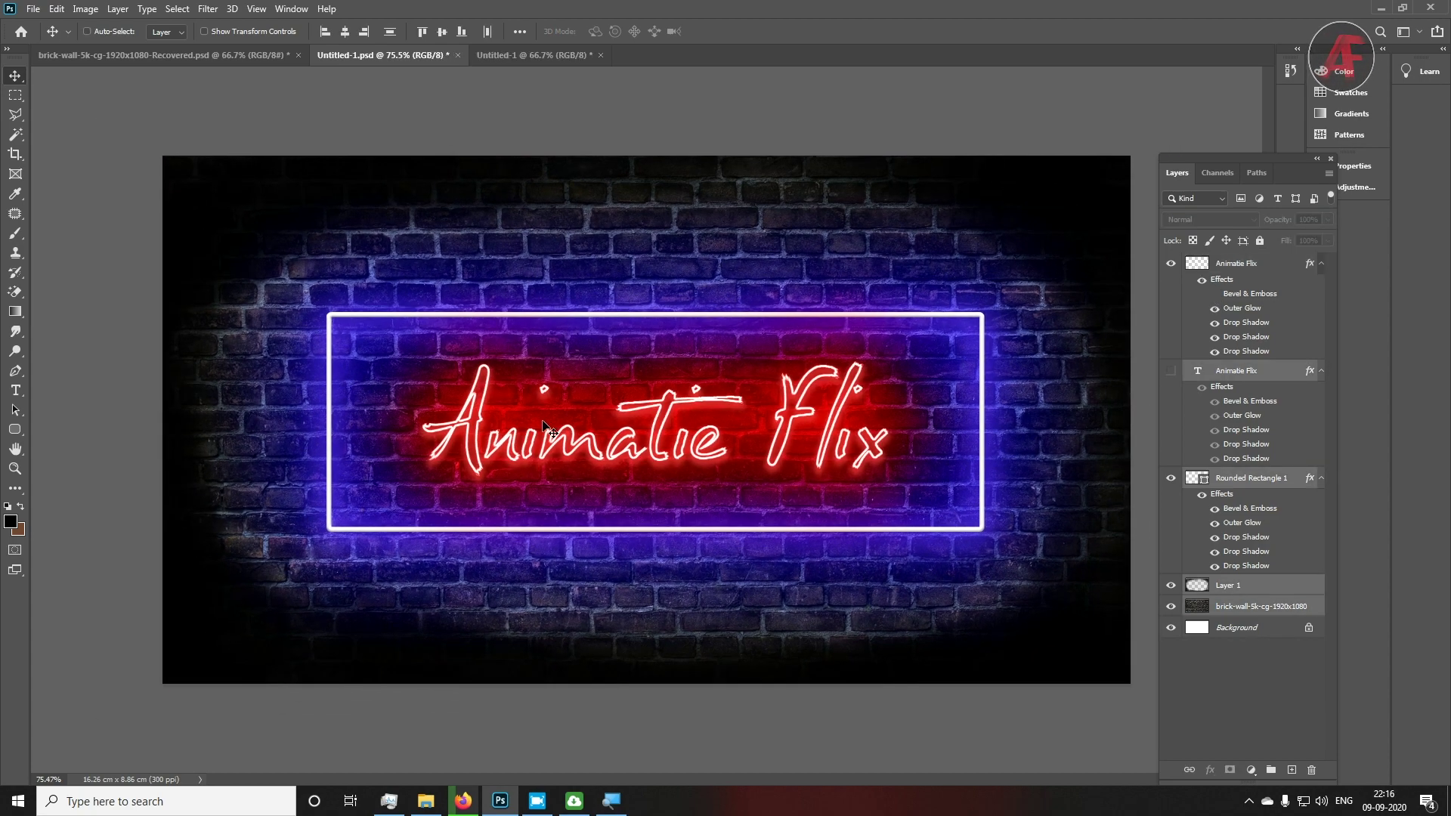
pyautogui.click(550, 55)
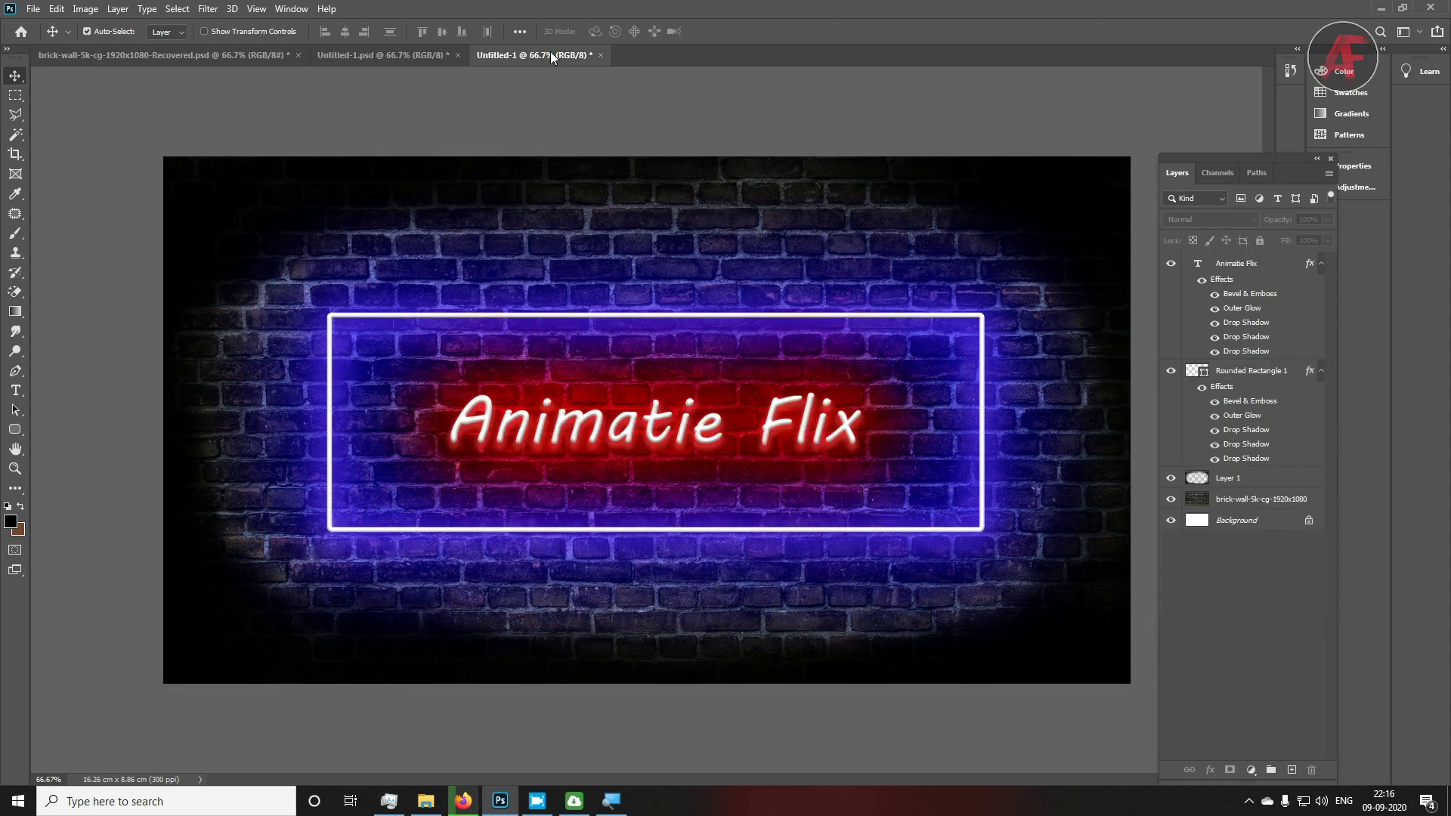
pyautogui.click(420, 57)
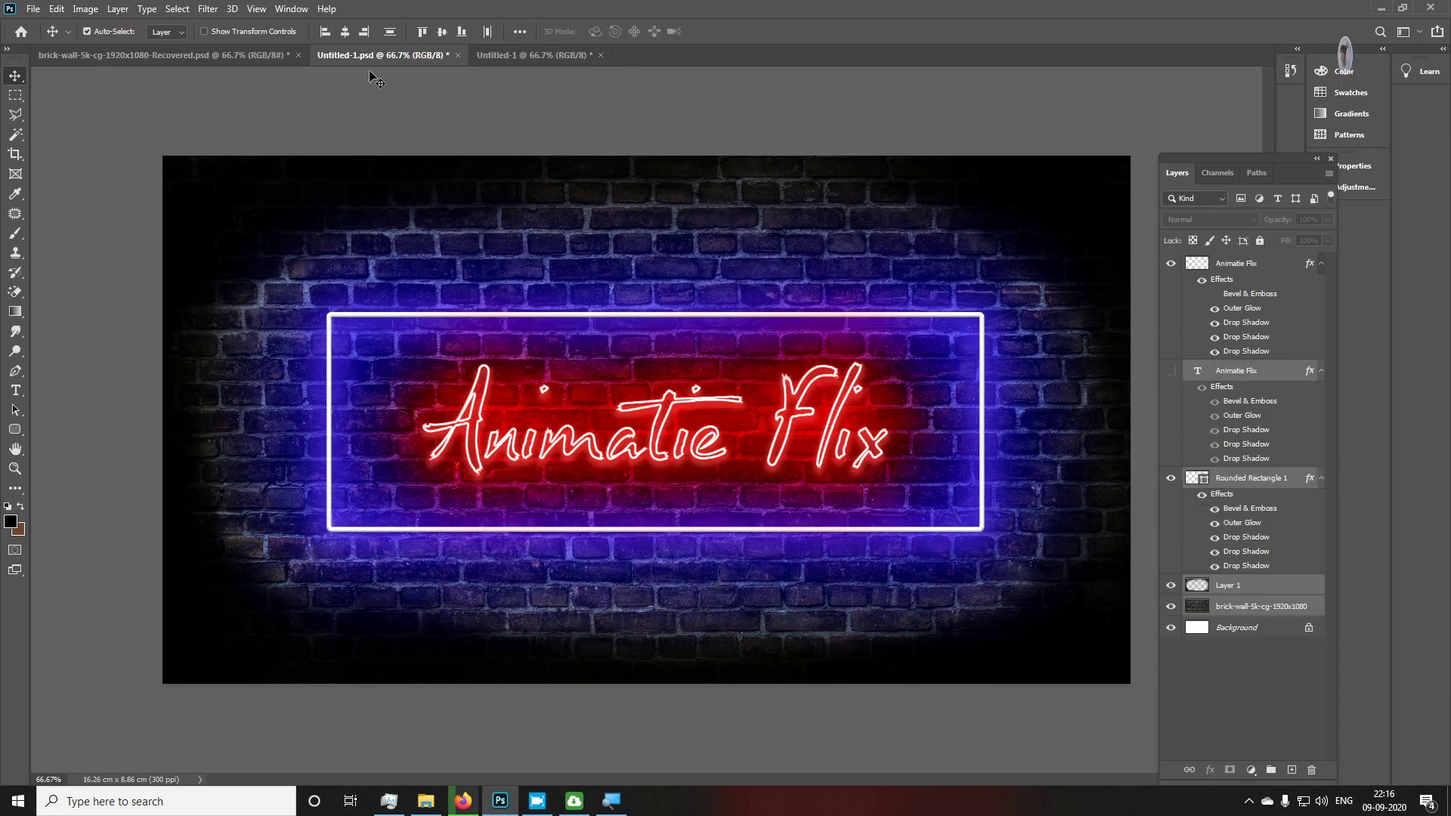
pyautogui.click(239, 55)
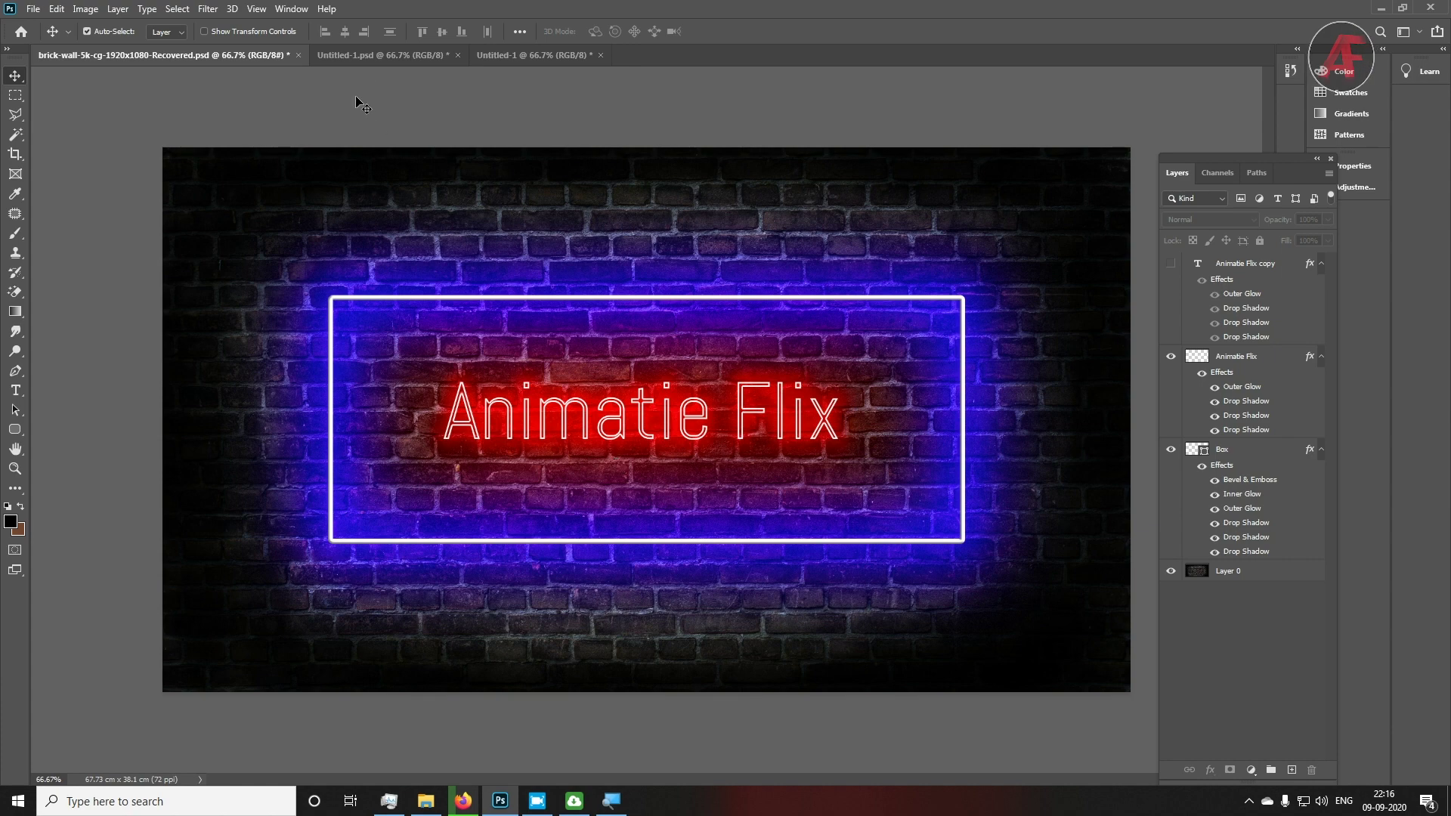
pyautogui.click(369, 59)
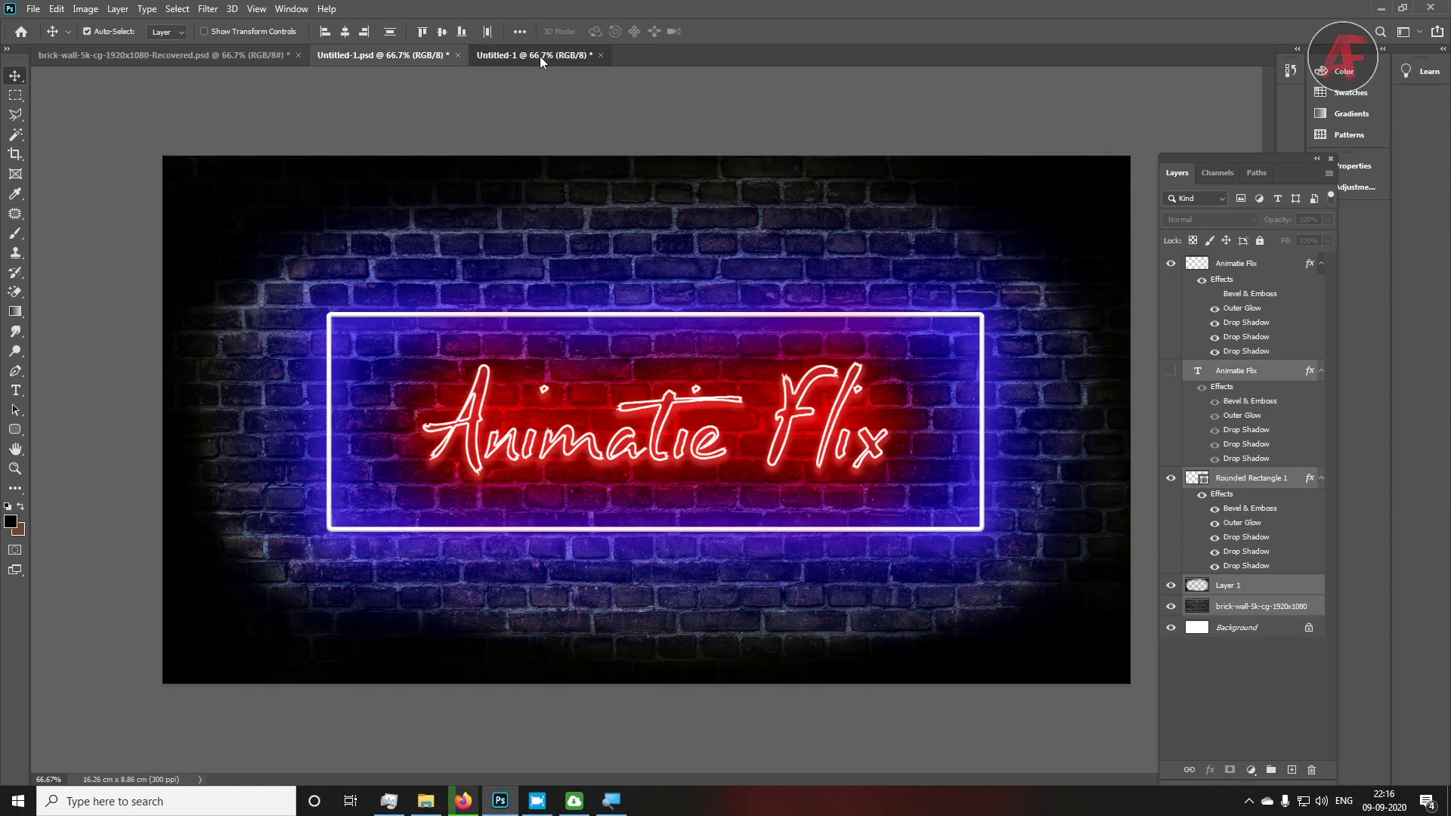